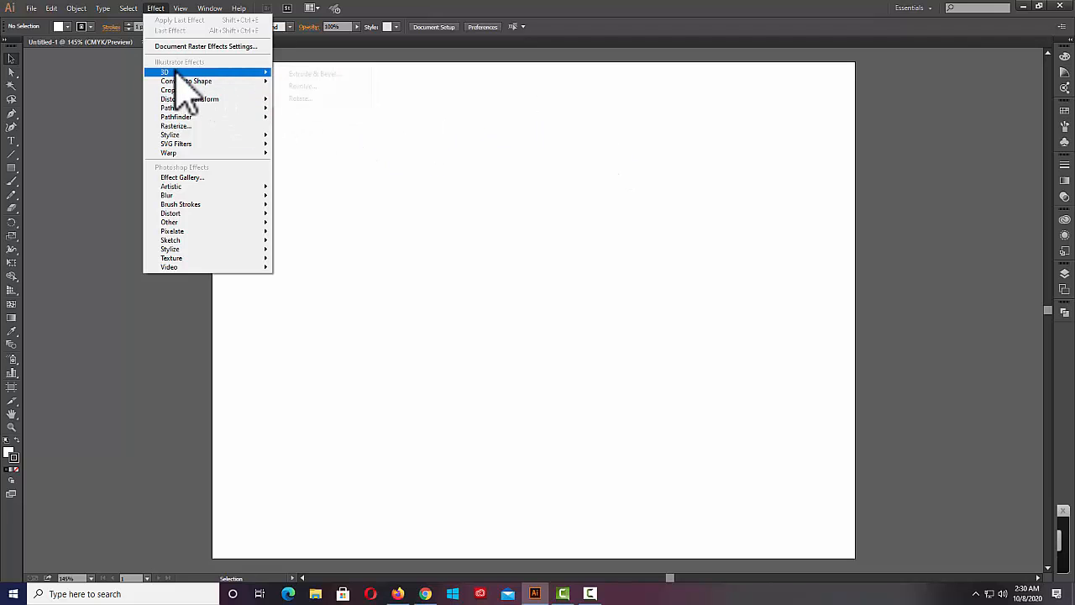
Place the COCKE image from the Desktop on the artboard at about 380 by 380 pt and shift it nearer the middle.
{"action": "left_click", "coordinate": [689, 48]}
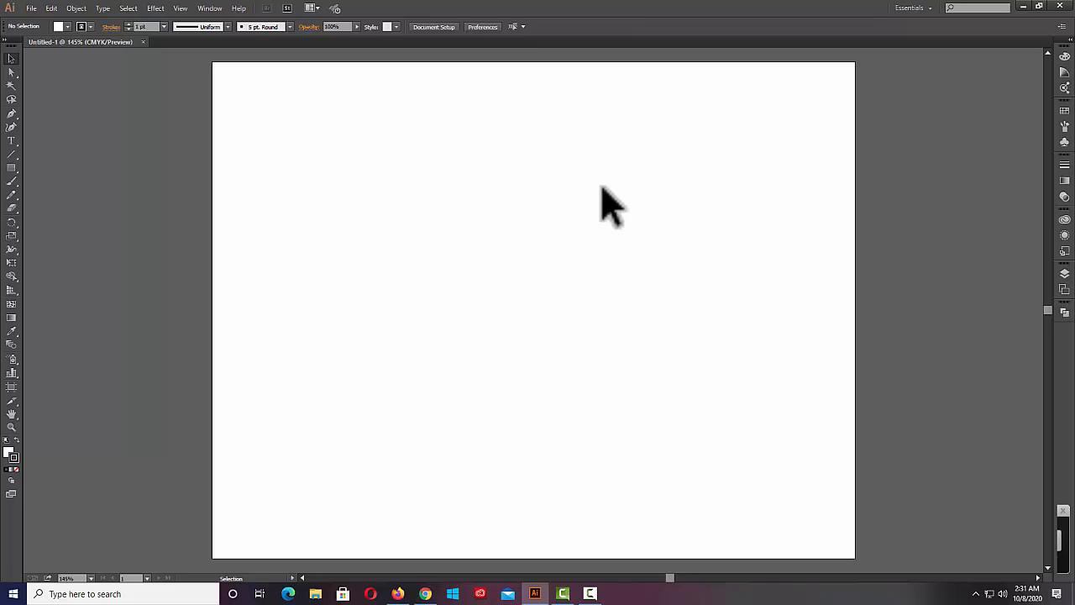
{"action": "left_click", "coordinate": [32, 8]}
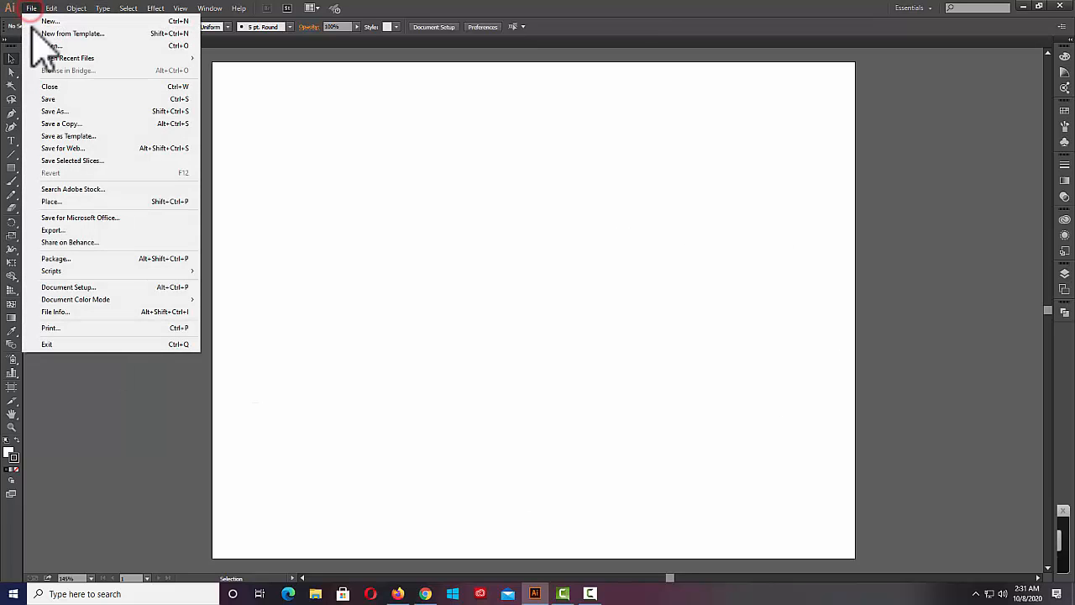
{"action": "left_click", "coordinate": [52, 202]}
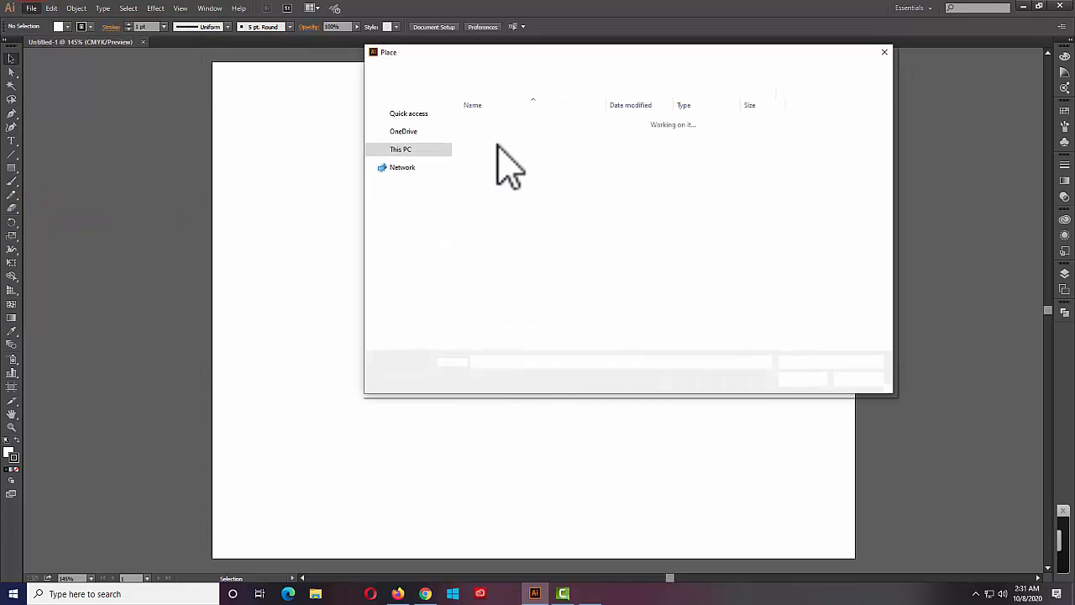
{"action": "left_click", "coordinate": [504, 215]}
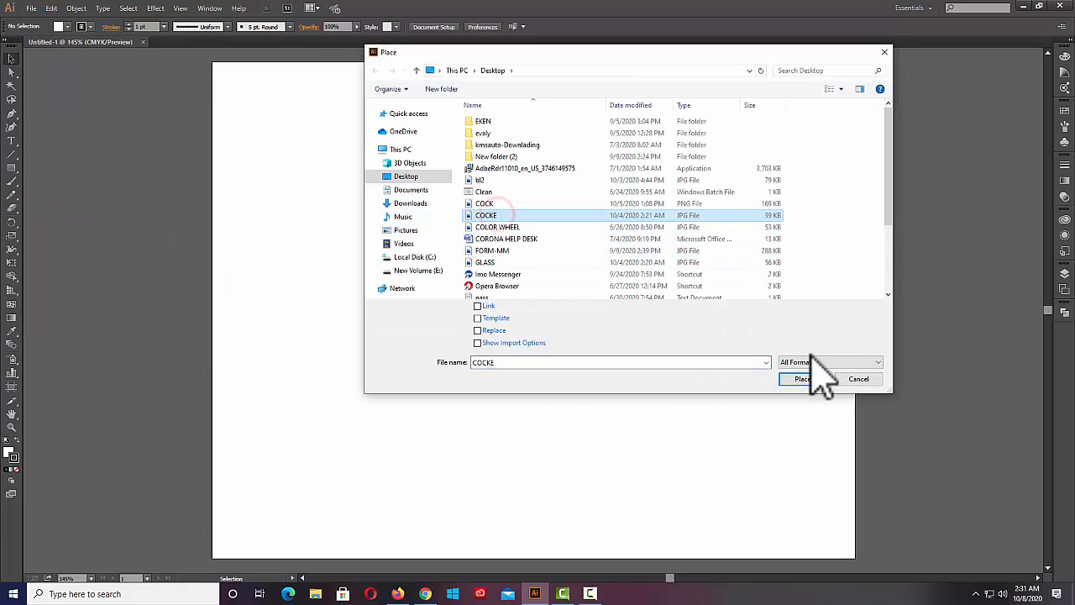
{"action": "left_click", "coordinate": [800, 378]}
{"action": "left_click_drag", "start_coordinate": [286, 119], "coordinate": [593, 446]}
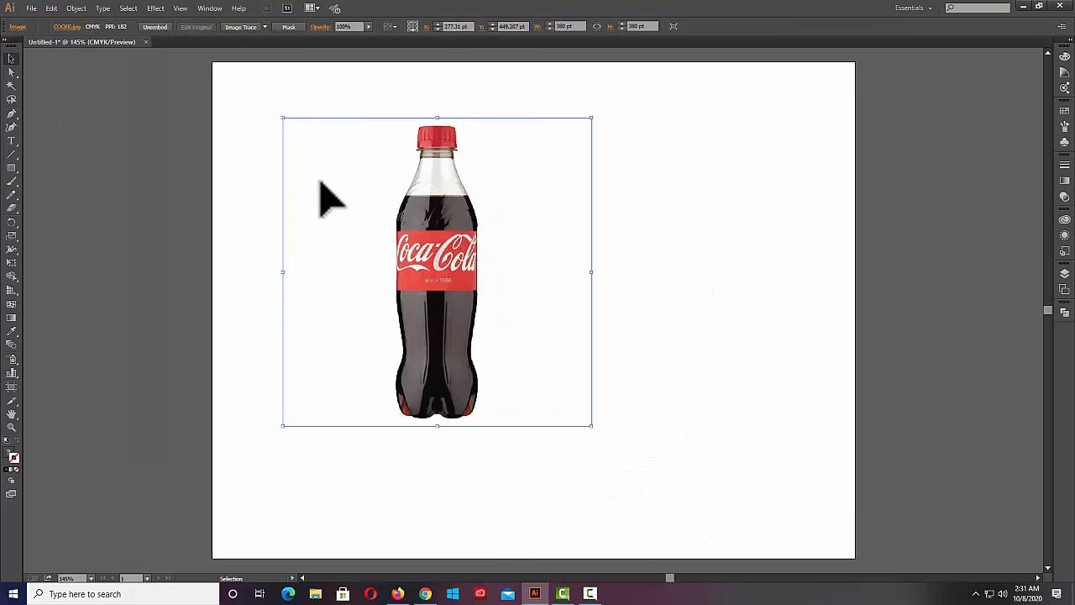
{"action": "left_click_drag", "start_coordinate": [437, 221], "coordinate": [486, 241]}
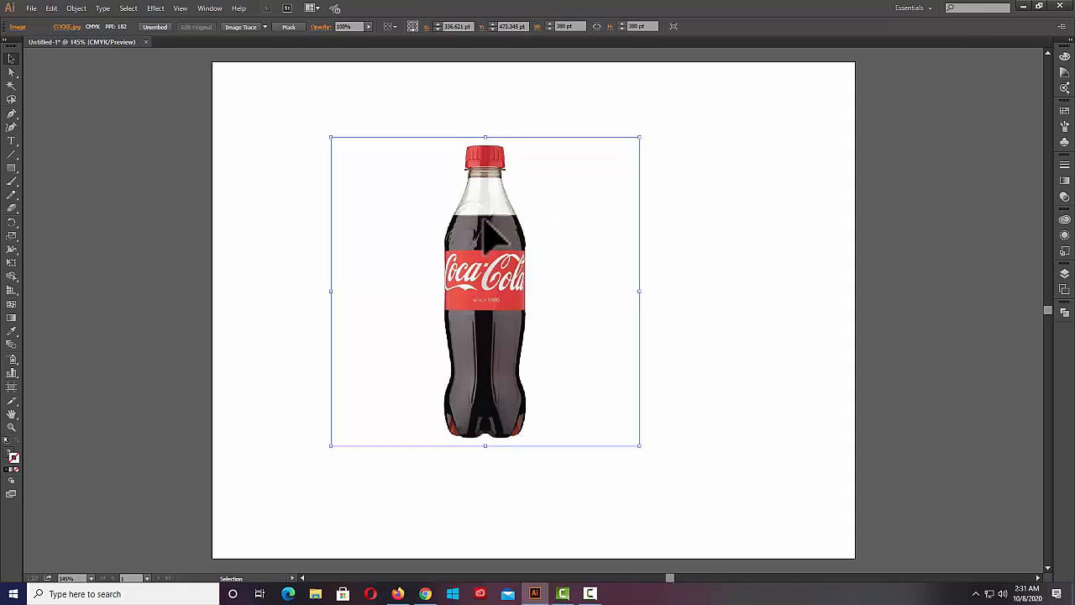
Draw a vertical line about 470 pt long through the bottle's centre and give it a black stroke.
{"action": "left_click", "coordinate": [12, 154]}
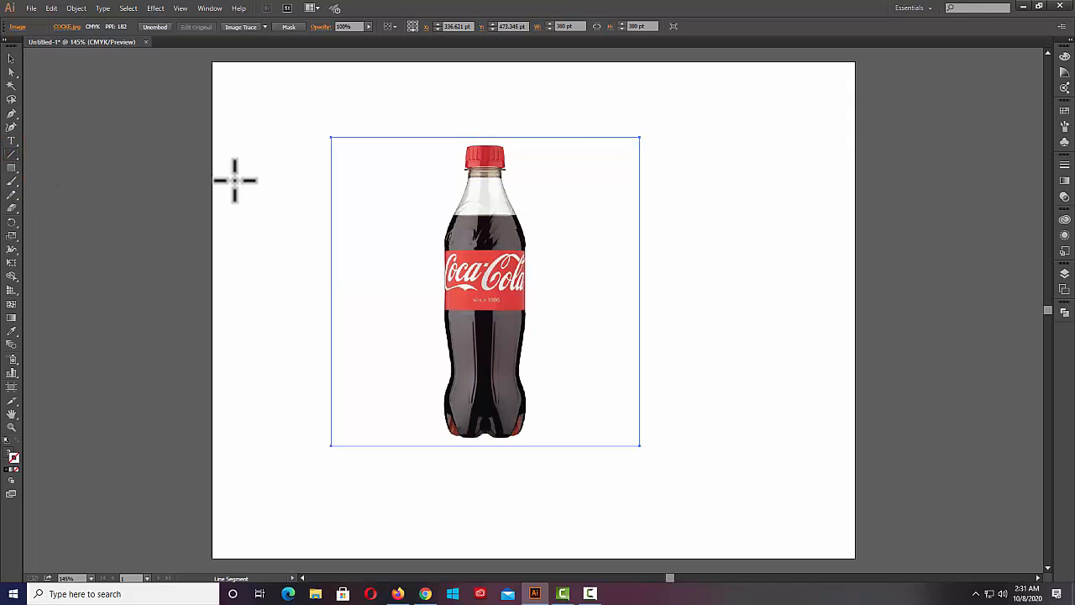
{"action": "mouse_move", "coordinate": [487, 96]}
{"action": "left_mouse_down"}
{"action": "mouse_move", "coordinate": [494, 148]}
{"action": "mouse_move", "coordinate": [482, 445]}
{"action": "left_mouse_up"}
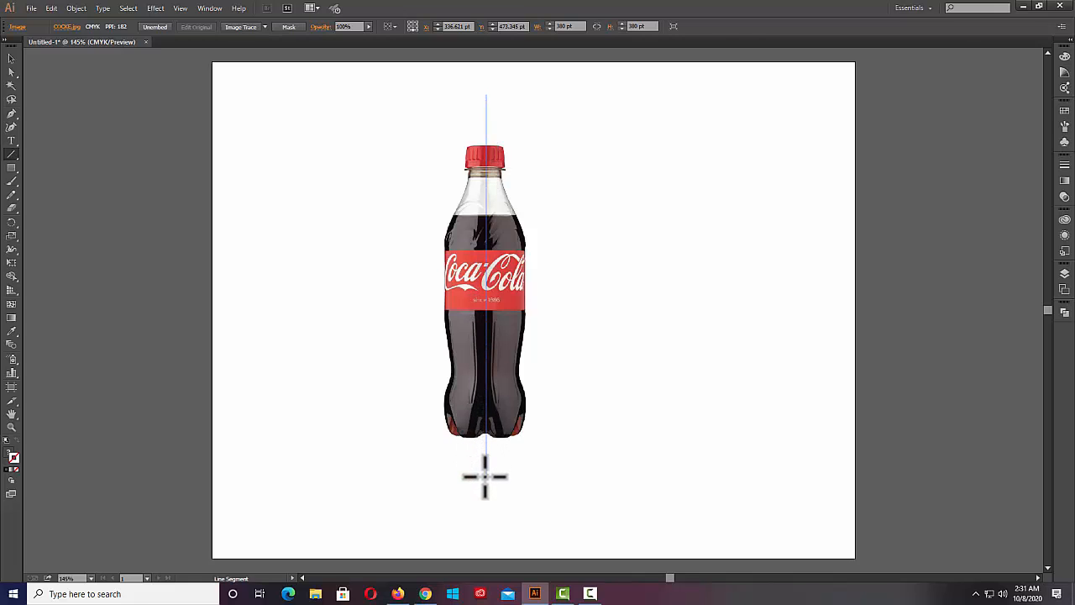
{"action": "left_click_drag", "start_coordinate": [485, 476], "coordinate": [486, 477]}
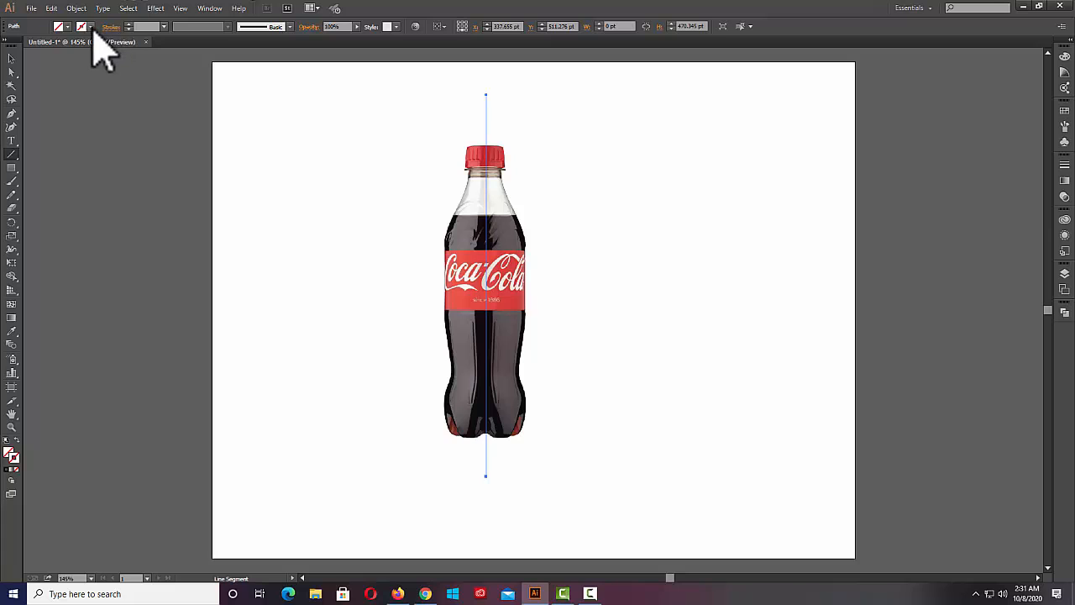
{"action": "left_click", "coordinate": [90, 27]}
{"action": "left_click", "coordinate": [40, 47]}
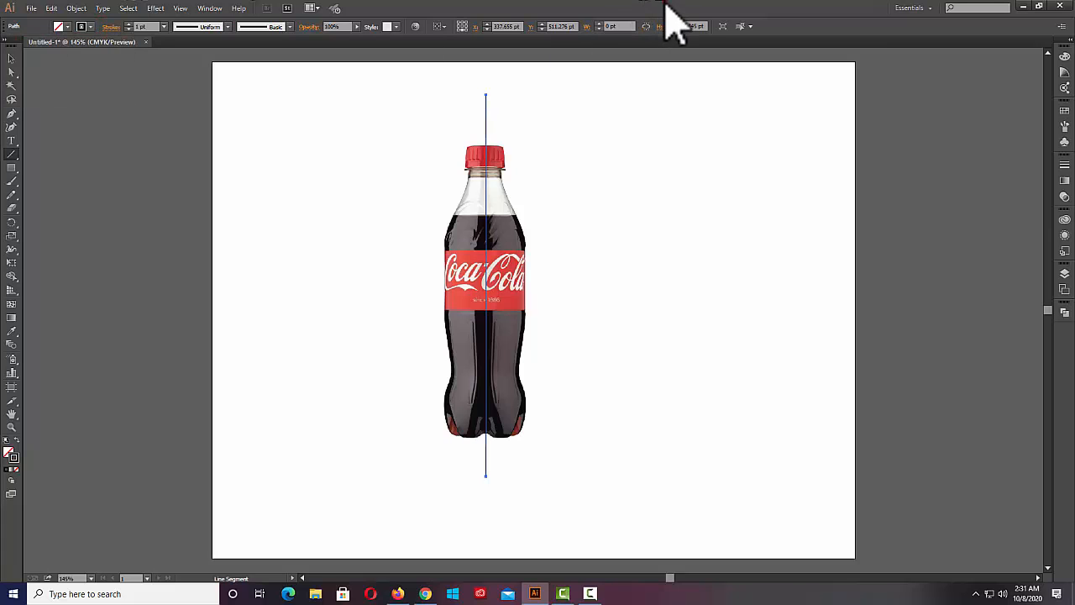
Align the vertical line and the bottle image on their horizontal centres, then deselect them.
{"action": "left_click", "coordinate": [12, 58]}
{"action": "left_click_drag", "start_coordinate": [365, 105], "coordinate": [627, 486]}
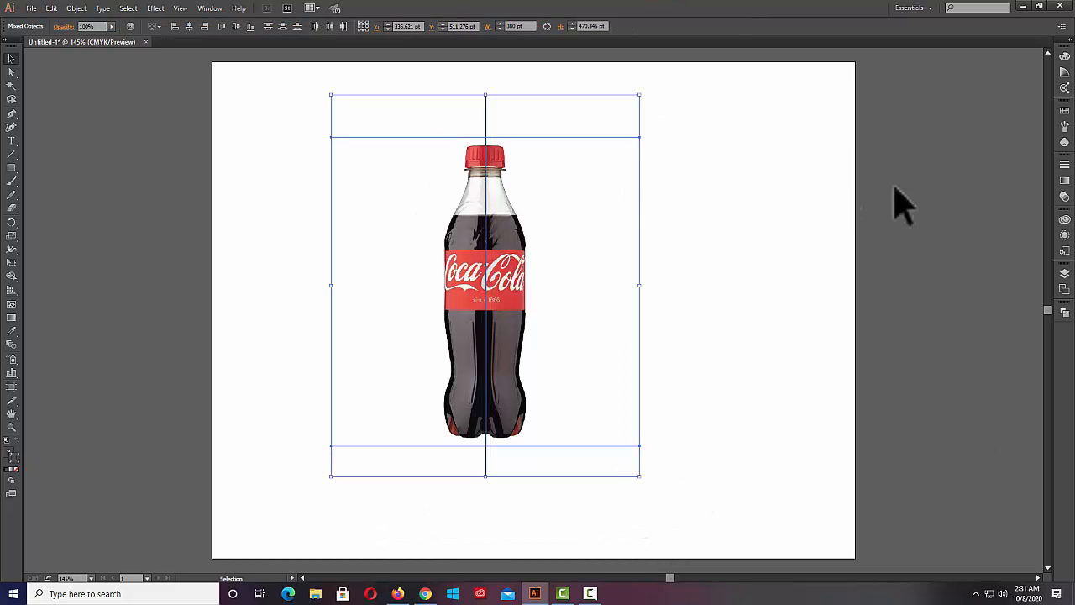
{"action": "left_click", "coordinate": [191, 26]}
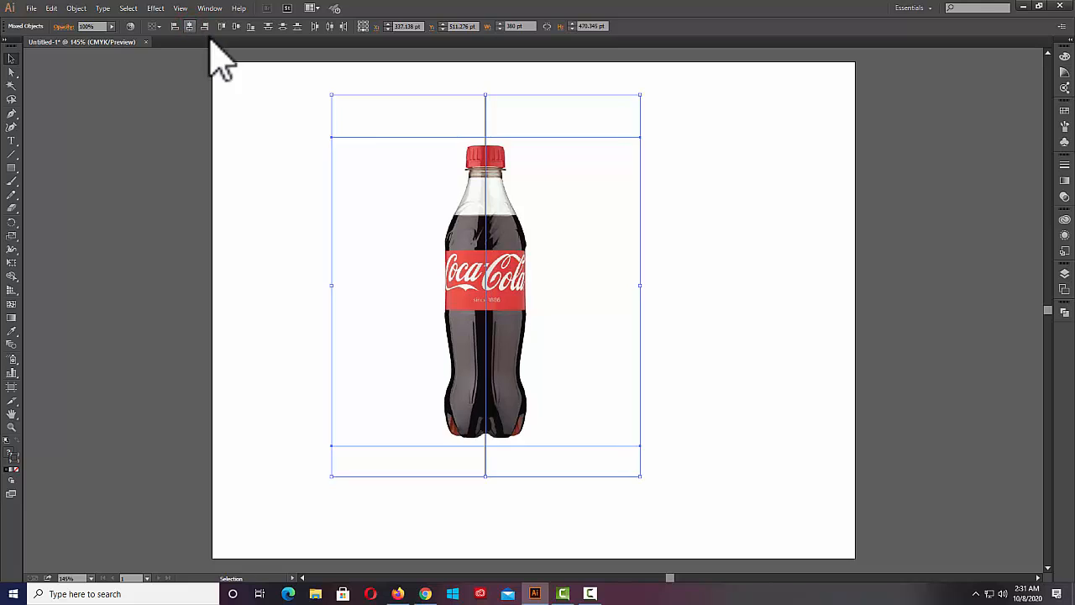
{"action": "left_click", "coordinate": [682, 239]}
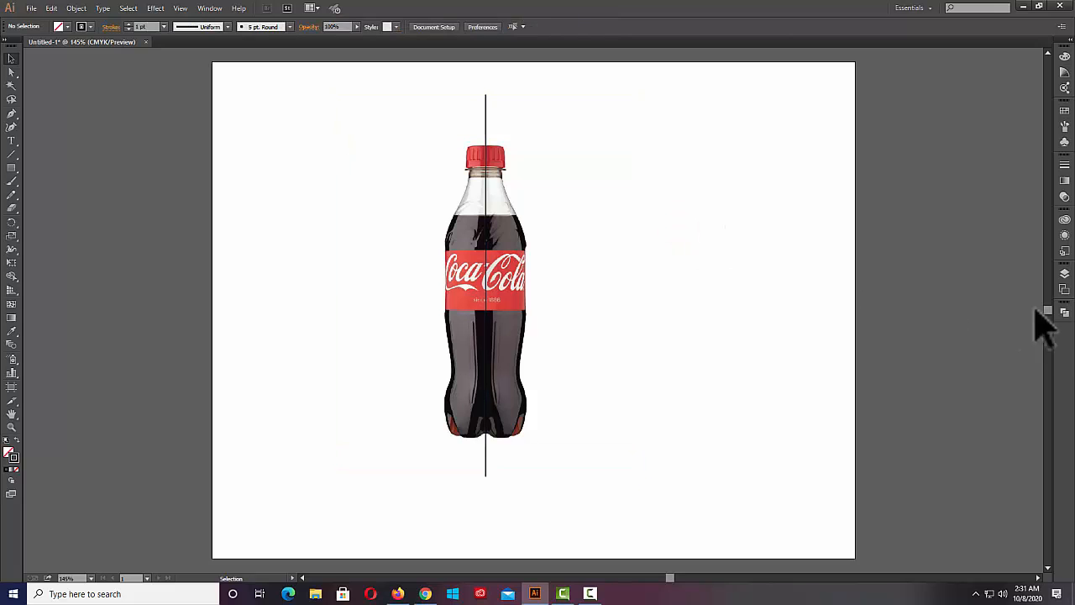
Expand Layer 1 and lock the vertical centre line's path.
{"action": "left_click", "coordinate": [1063, 271]}
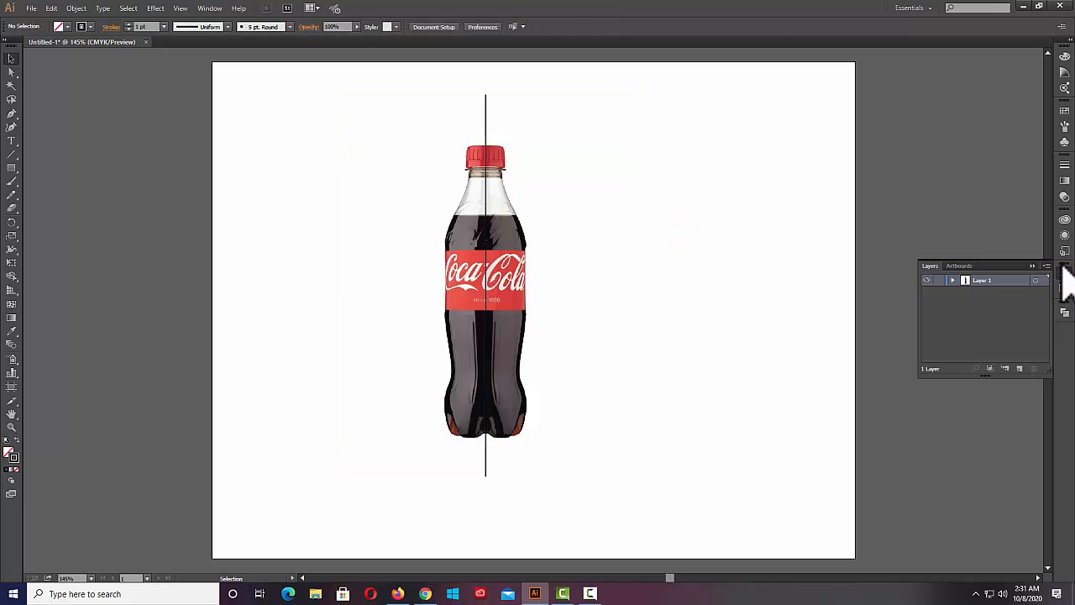
{"action": "left_click", "coordinate": [953, 280]}
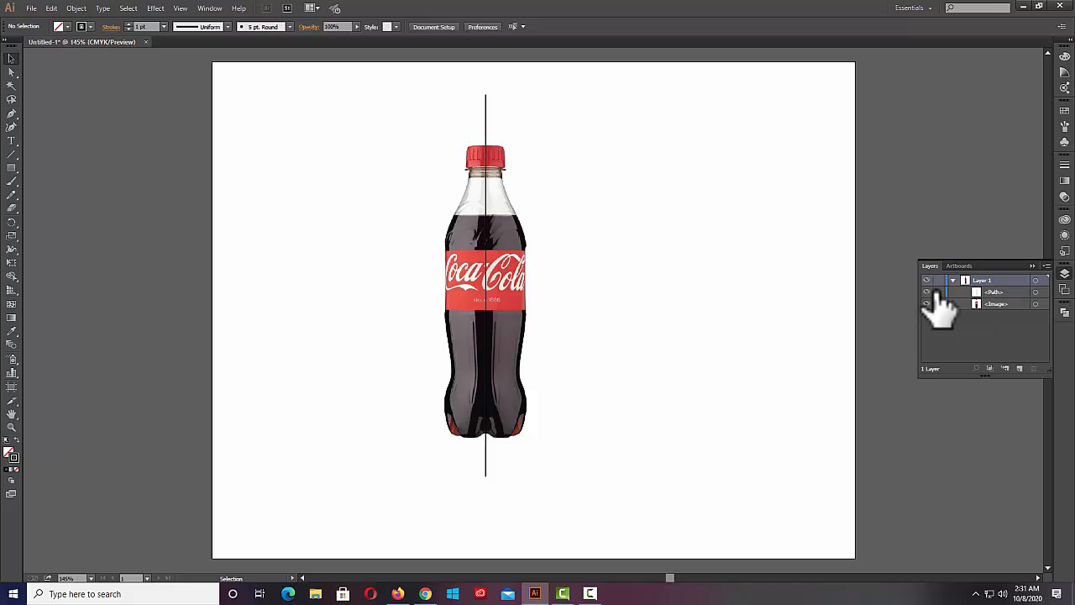
{"action": "left_click", "coordinate": [939, 291]}
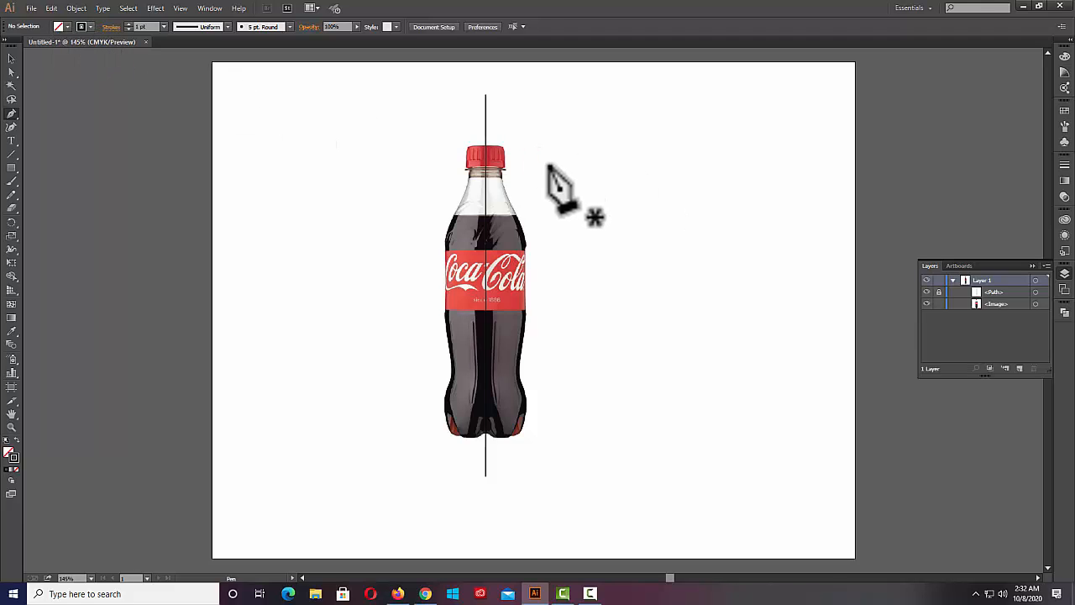
Trace the right half of the red cap with the Pen tool as a closed four-point shape starting at the centre line.
{"action": "key", "text": "ctrl+equal"}
{"action": "key", "text": "ctrl+equal"}
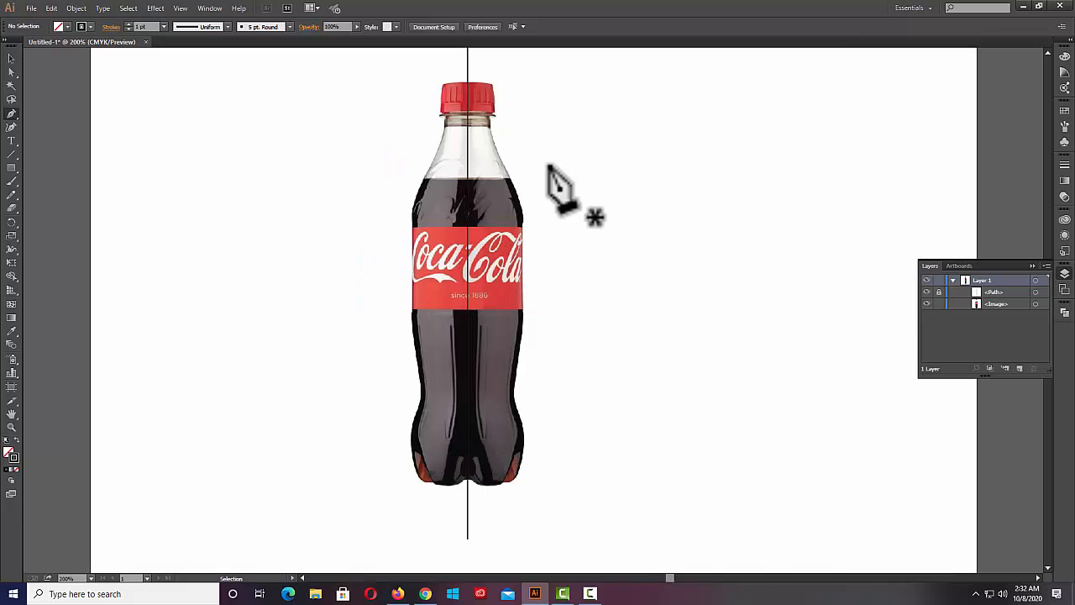
{"action": "left_click_drag", "start_coordinate": [564, 158], "coordinate": [574, 223]}
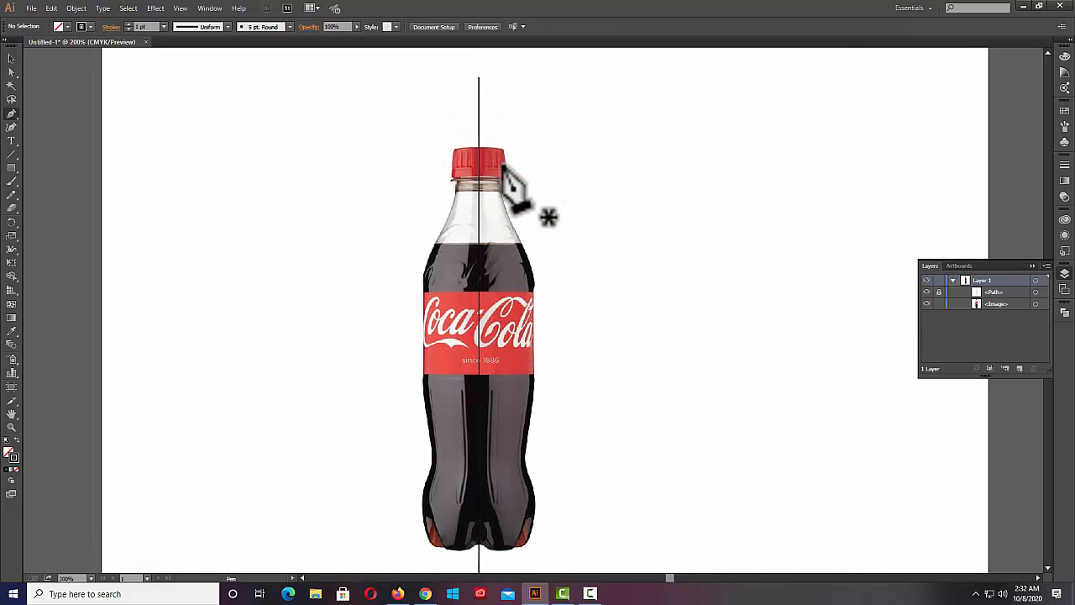
{"action": "left_click", "coordinate": [479, 148]}
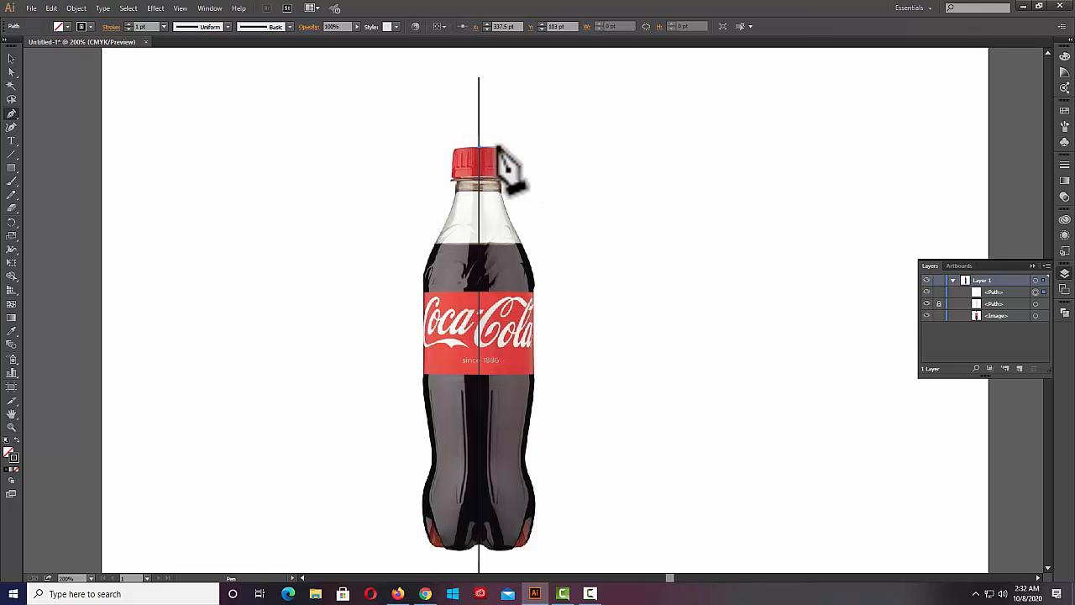
{"action": "left_click", "coordinate": [504, 149]}
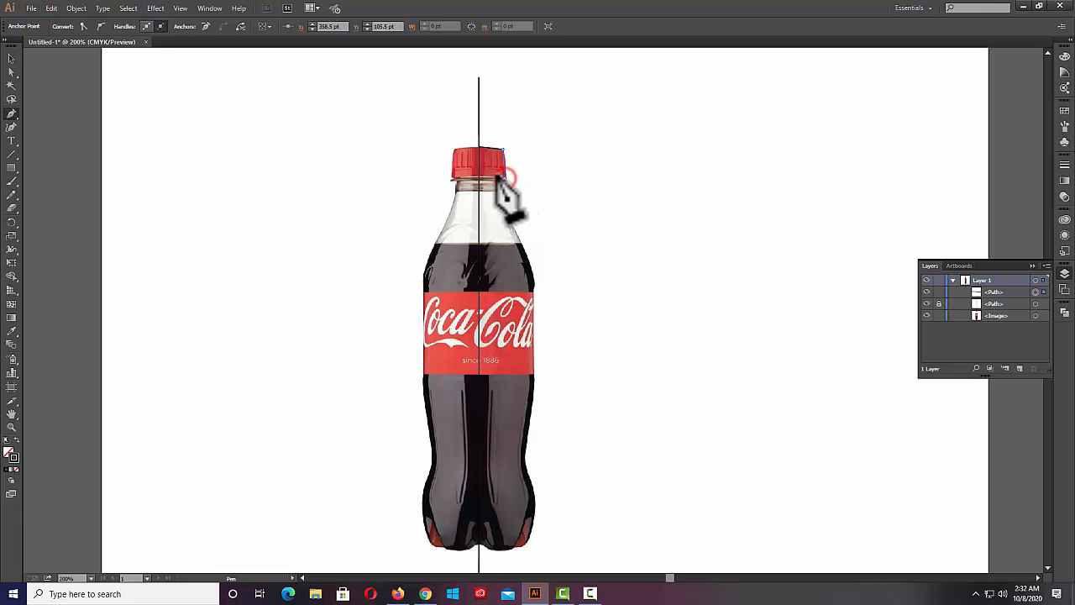
{"action": "left_click", "coordinate": [505, 178]}
{"action": "left_click", "coordinate": [479, 178]}
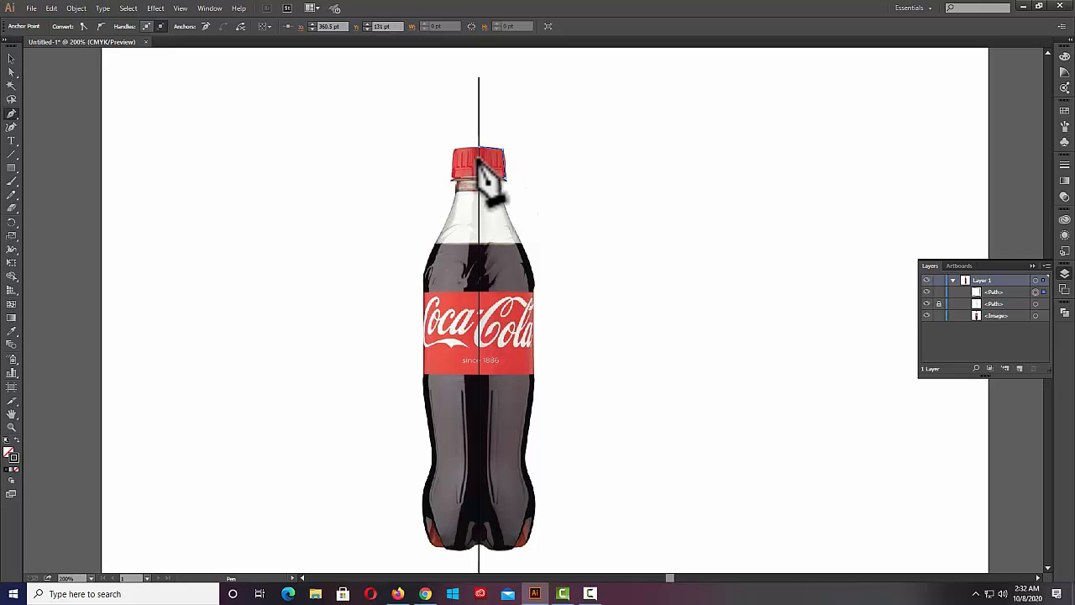
{"action": "left_click", "coordinate": [479, 147]}
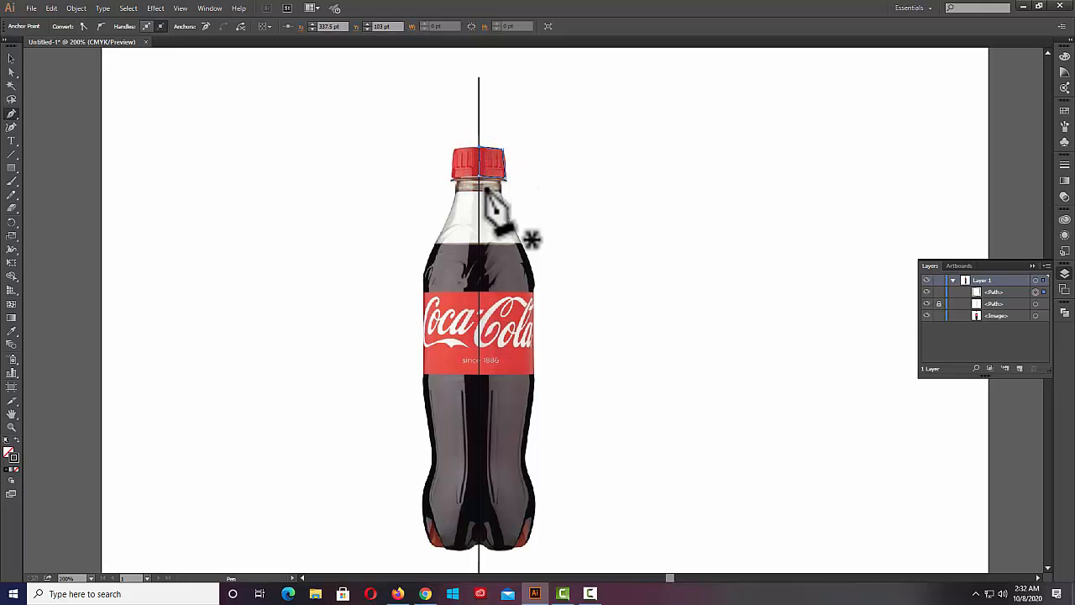
Trace the right half of the thin ring beneath the cap as a closed Pen path starting at the centre line.
{"action": "key", "text": "ctrl+plus"}
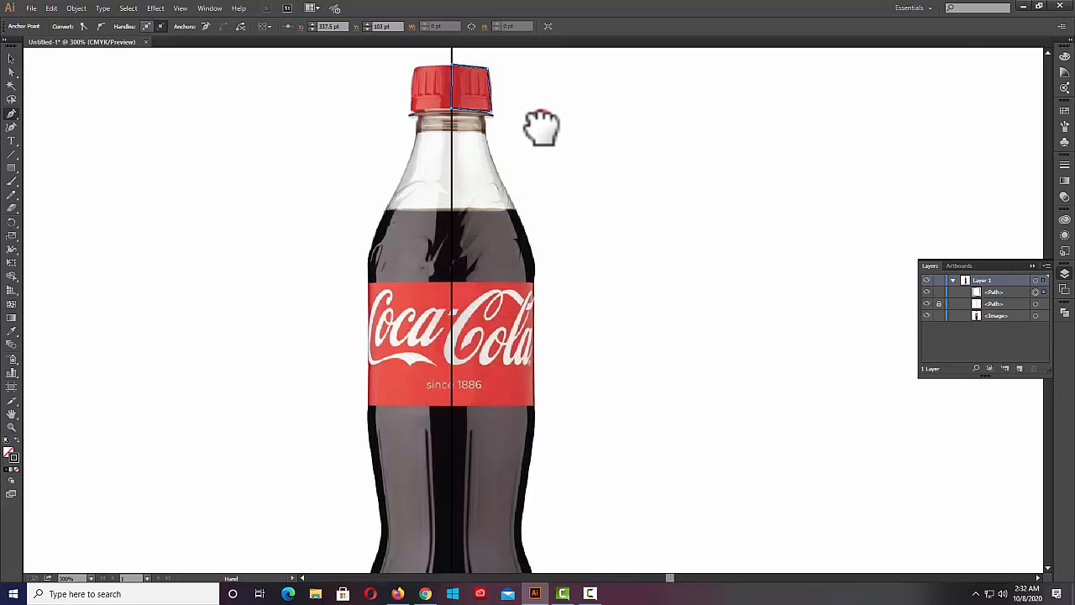
{"action": "left_click_drag", "start_coordinate": [543, 125], "coordinate": [576, 233]}
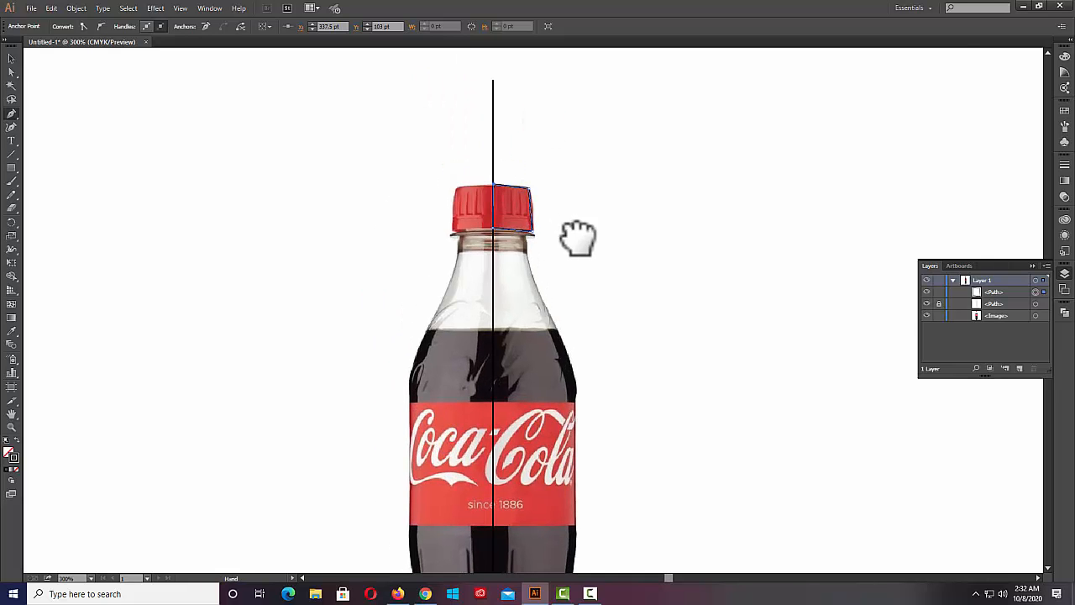
{"action": "left_click", "coordinate": [493, 233]}
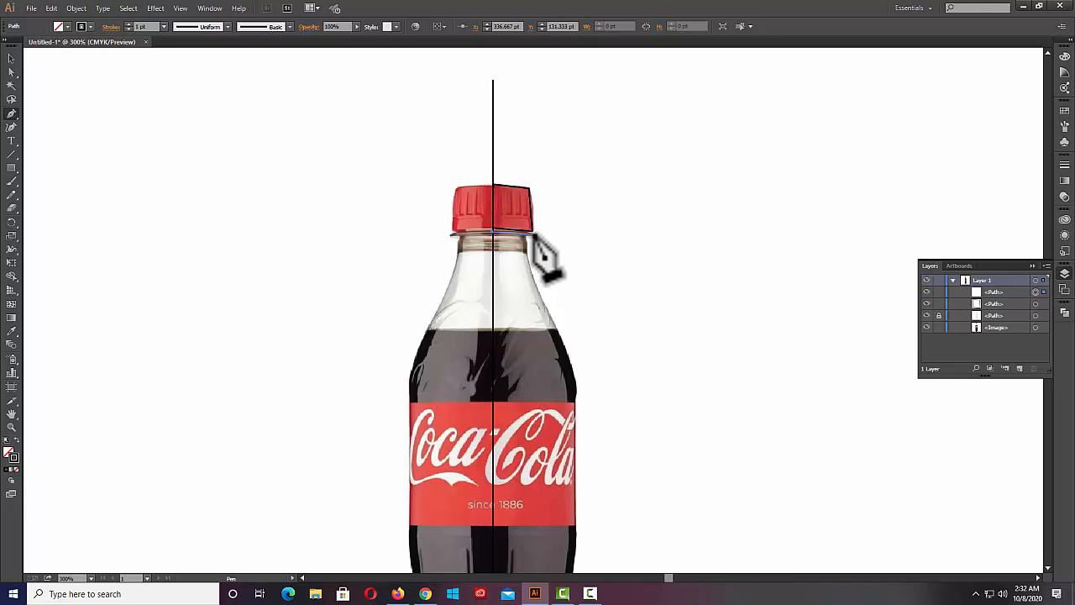
{"action": "left_click", "coordinate": [536, 236]}
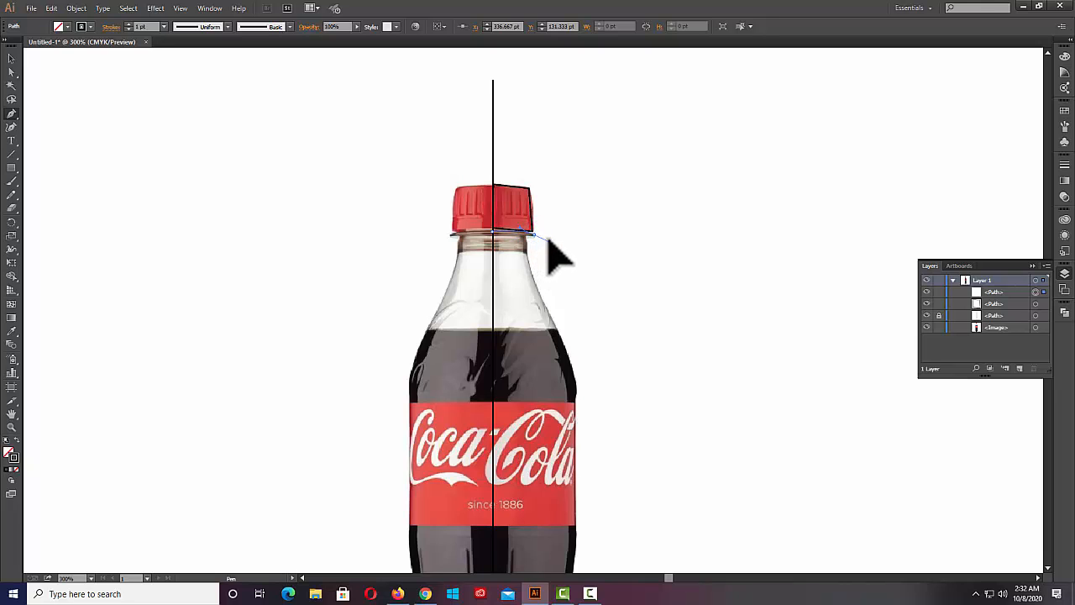
{"action": "left_click", "coordinate": [533, 235]}
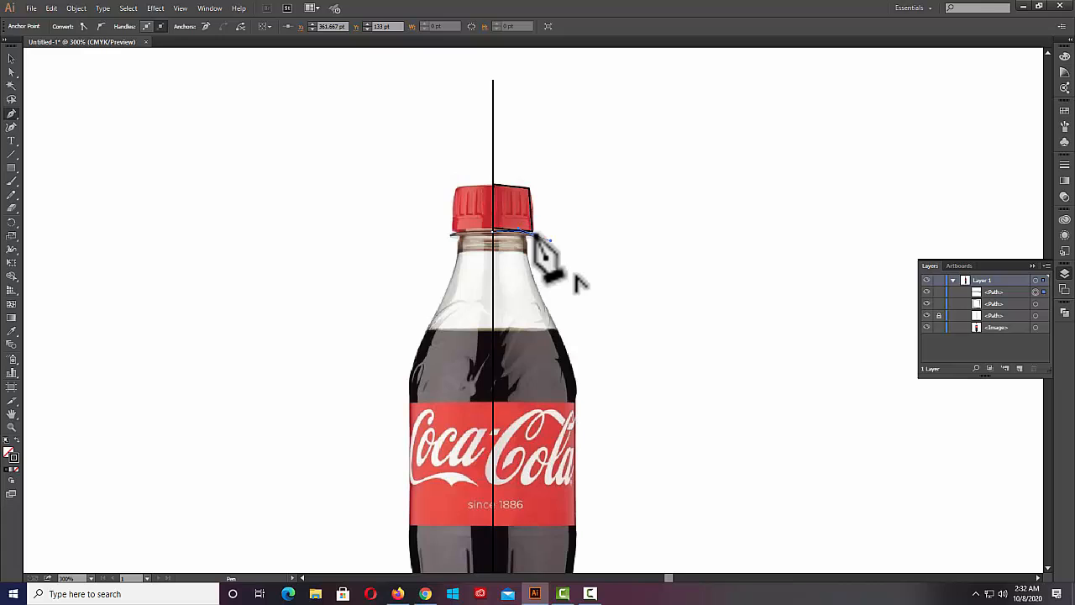
{"action": "left_click", "coordinate": [535, 234]}
{"action": "left_click", "coordinate": [494, 238]}
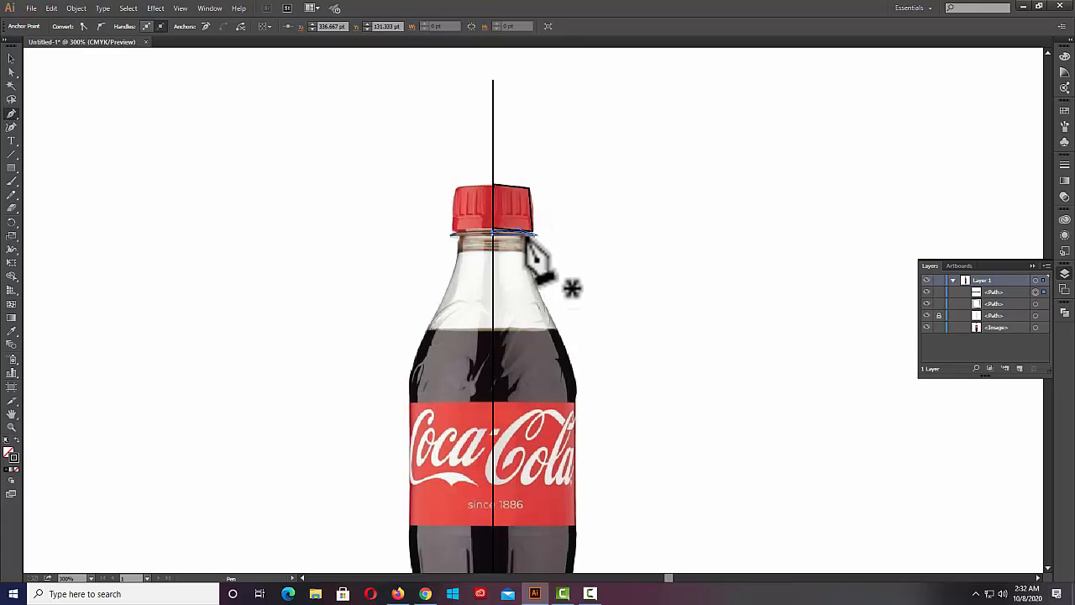
Start a Pen path at the neck beneath the ring and trace the right neck and shoulder down to the label's upper edge.
{"action": "left_click", "coordinate": [528, 237]}
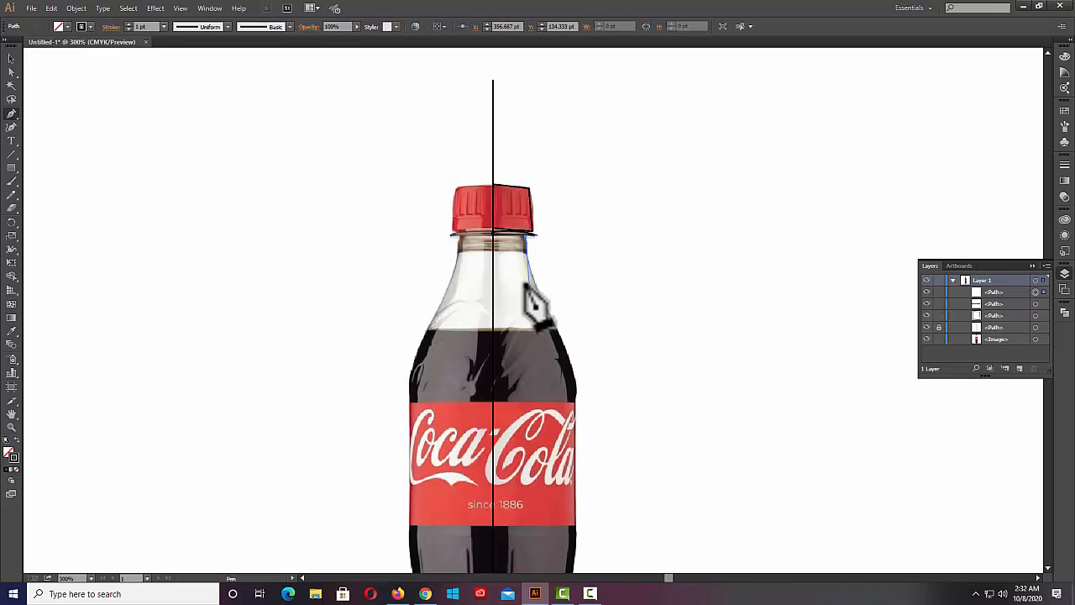
{"action": "left_click_drag", "start_coordinate": [539, 289], "coordinate": [547, 307]}
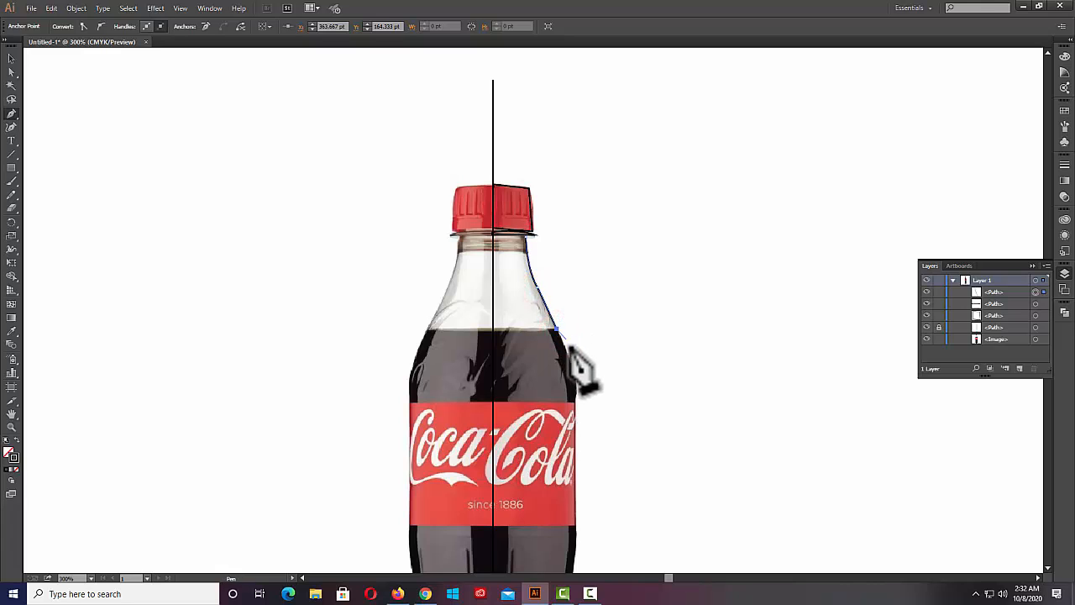
{"action": "left_click", "coordinate": [574, 391]}
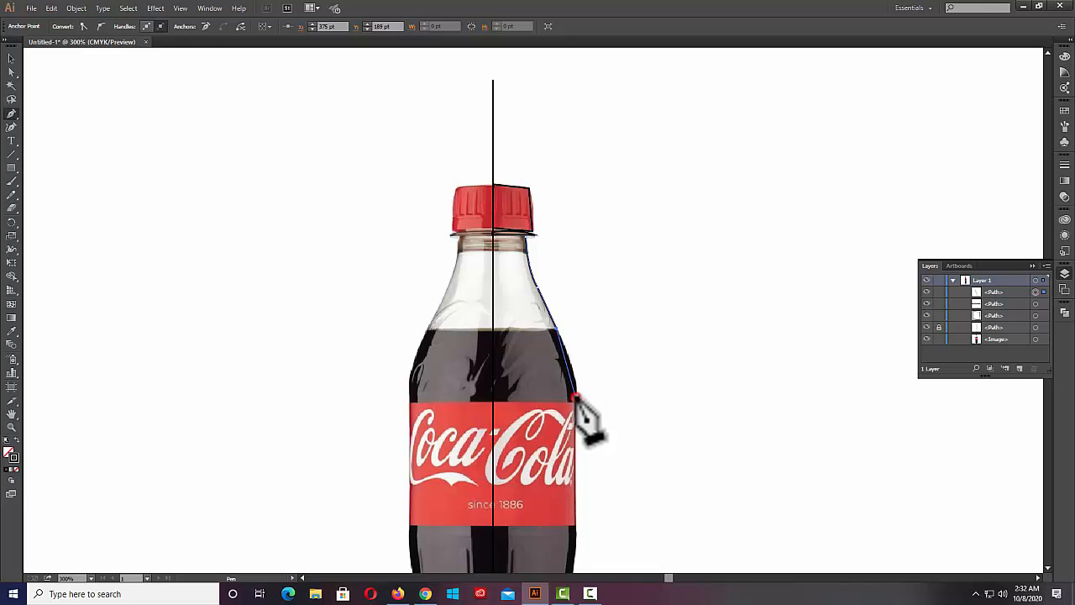
{"action": "left_click_drag", "start_coordinate": [572, 423], "coordinate": [572, 426]}
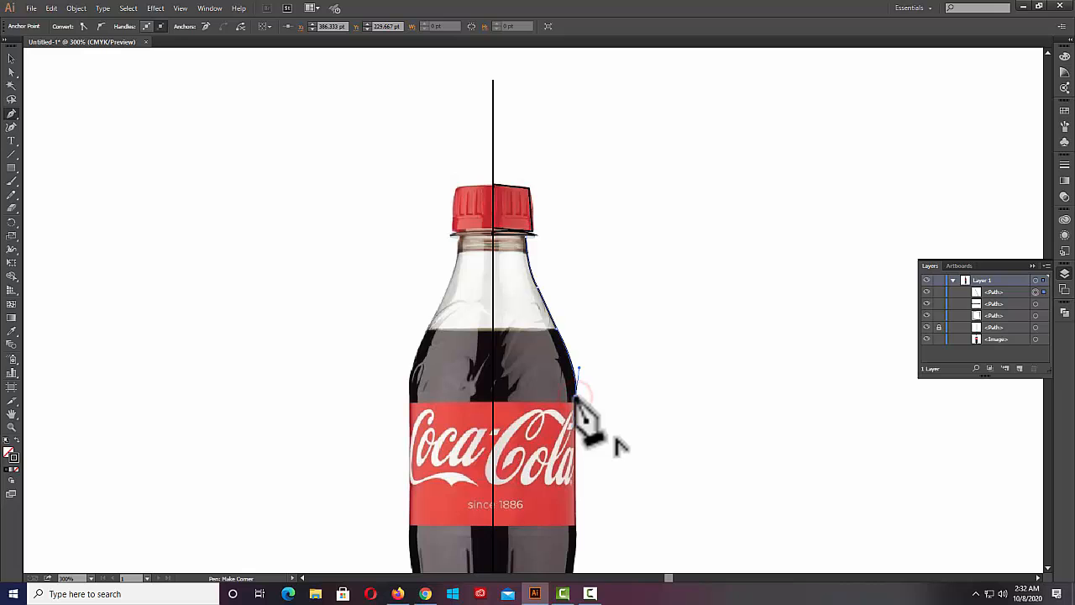
Continue the path down the label's straight side and around the narrow waist to the start of the lower bulge.
{"action": "left_click_drag", "start_coordinate": [605, 396], "coordinate": [609, 211]}
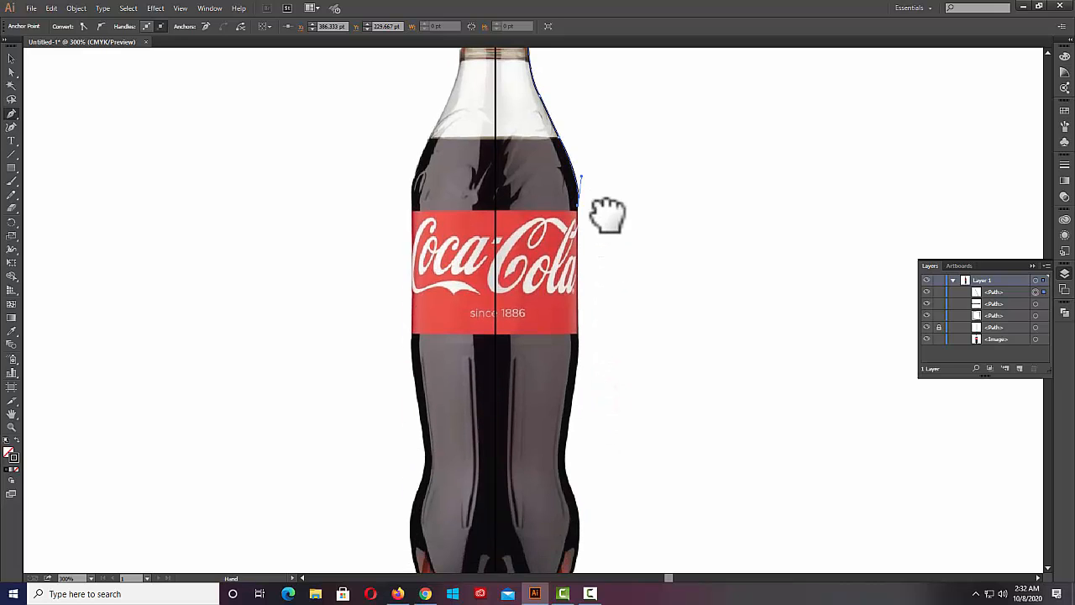
{"action": "left_click", "coordinate": [578, 335]}
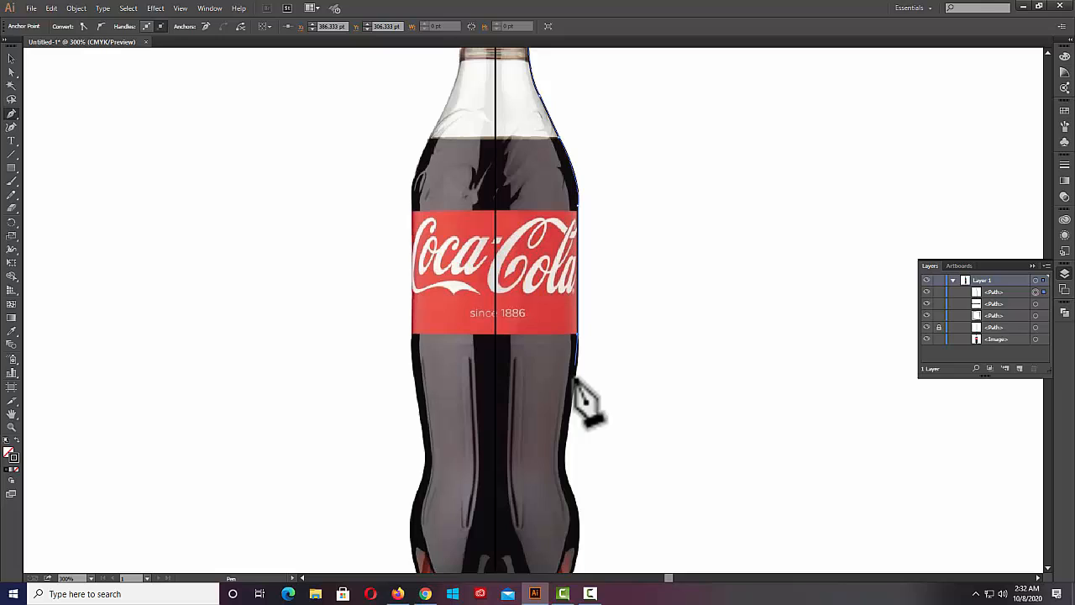
{"action": "left_click", "coordinate": [565, 448]}
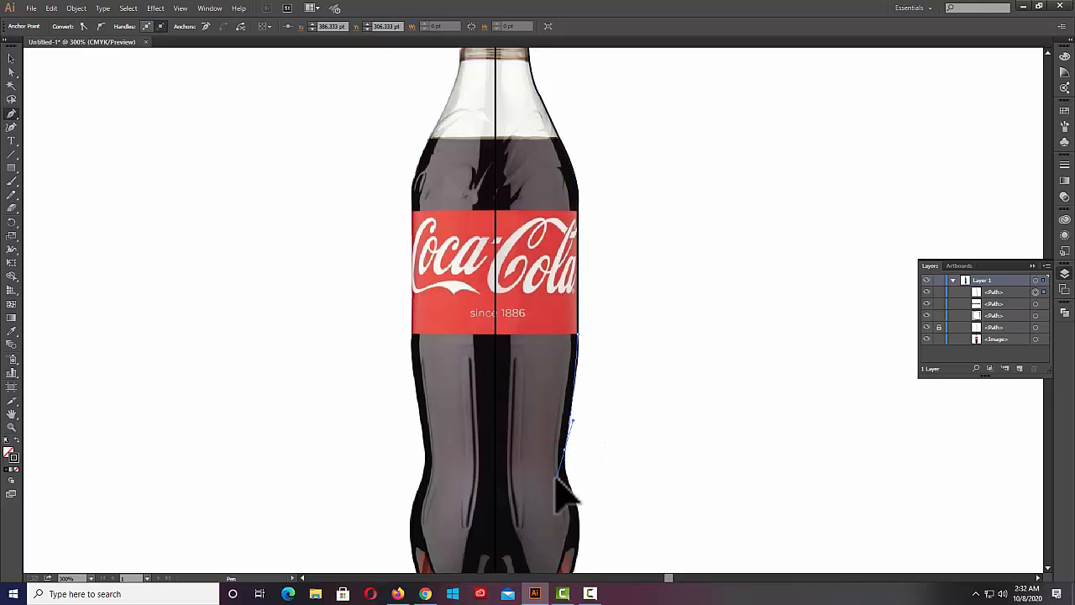
{"action": "left_click", "coordinate": [562, 452]}
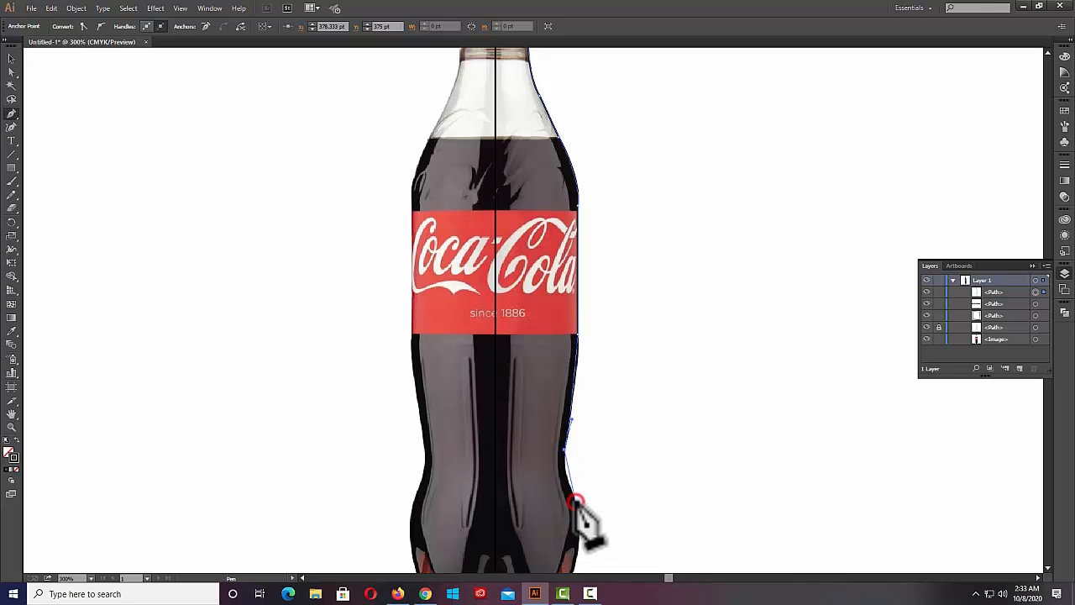
{"action": "left_click_drag", "start_coordinate": [574, 499], "coordinate": [677, 330]}
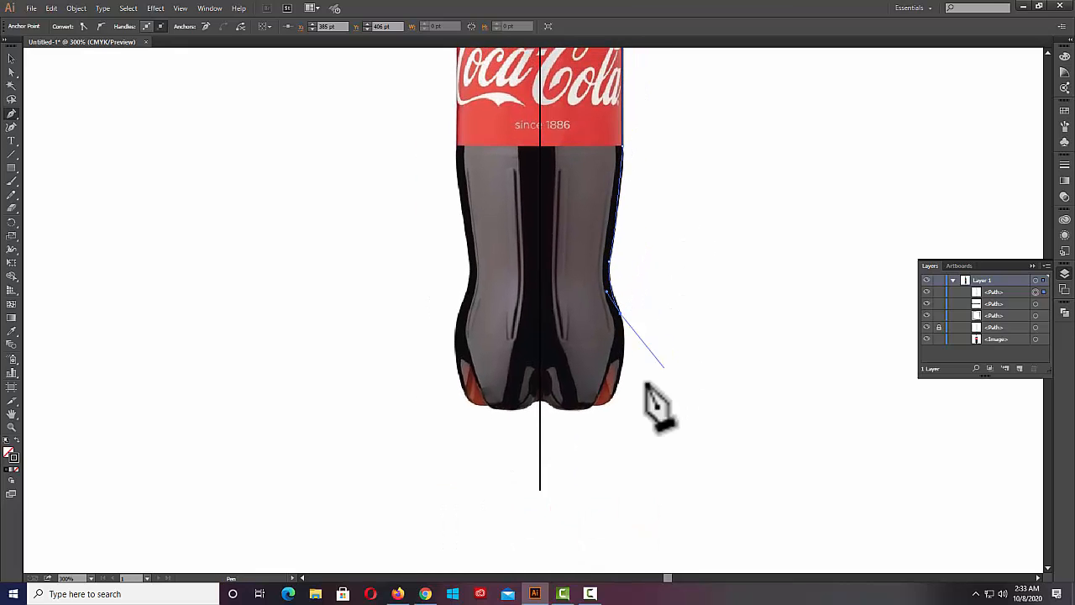
Trace the lower bulge and the curved base of the bottle, ending the curve on the centre line.
{"action": "left_click_drag", "start_coordinate": [594, 407], "coordinate": [576, 409]}
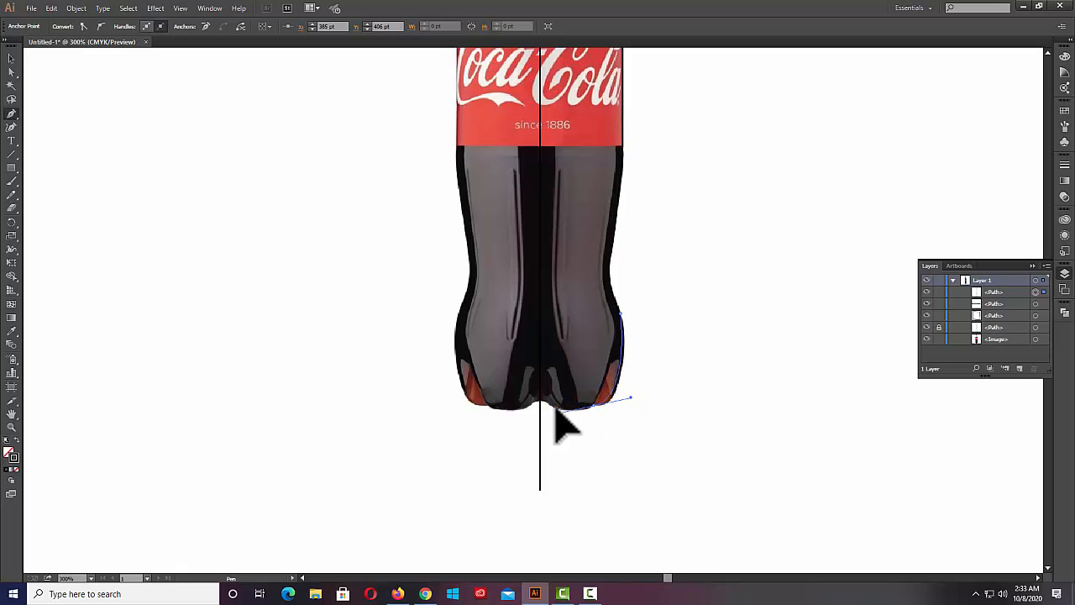
{"action": "left_click_drag", "start_coordinate": [551, 405], "coordinate": [552, 404]}
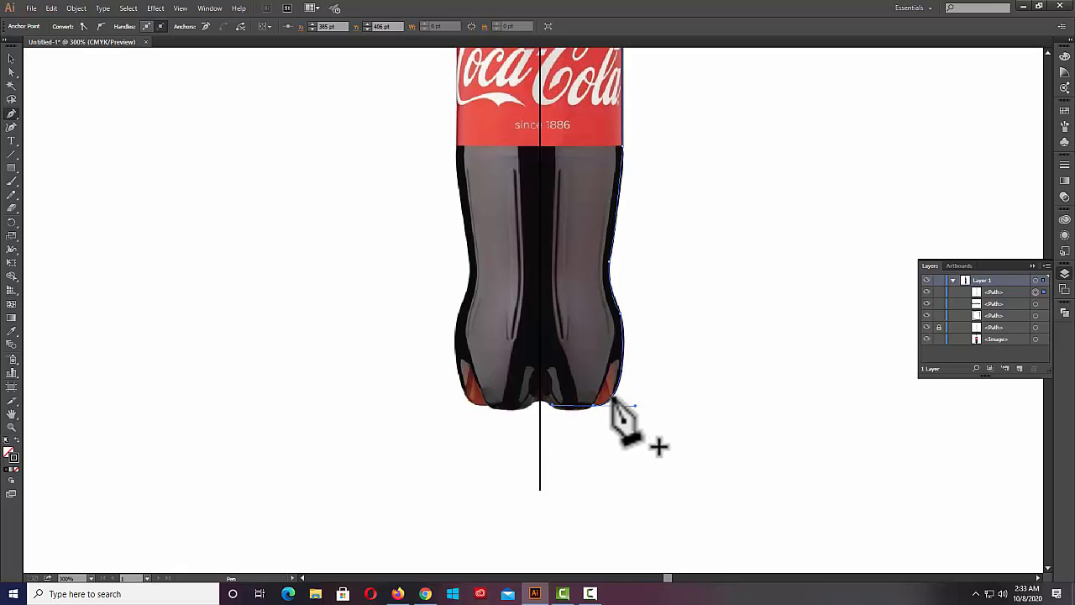
{"action": "left_click", "coordinate": [593, 407]}
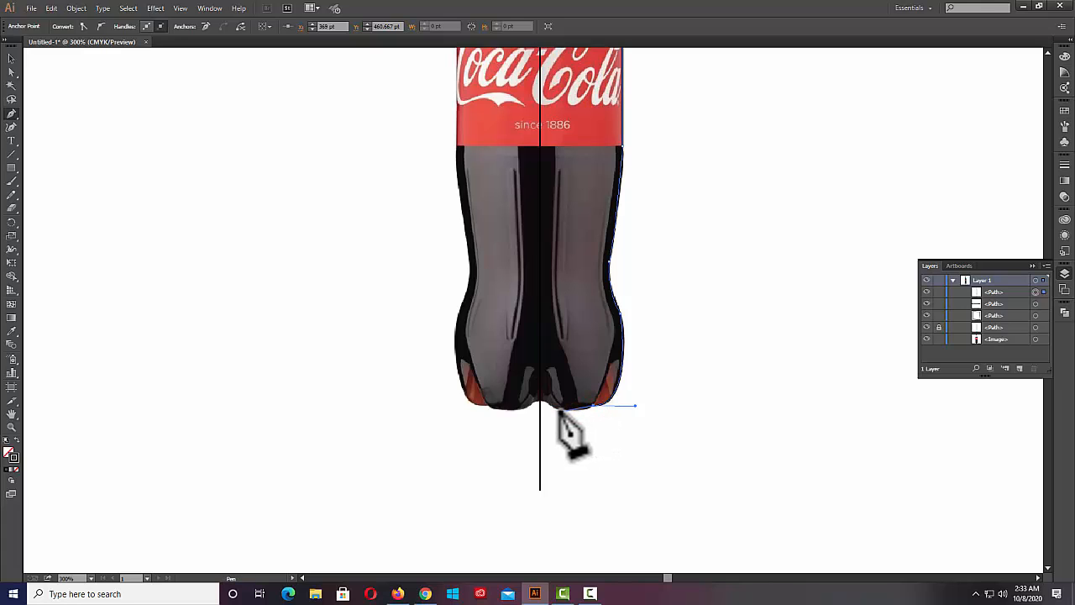
{"action": "left_click_drag", "start_coordinate": [555, 408], "coordinate": [532, 403]}
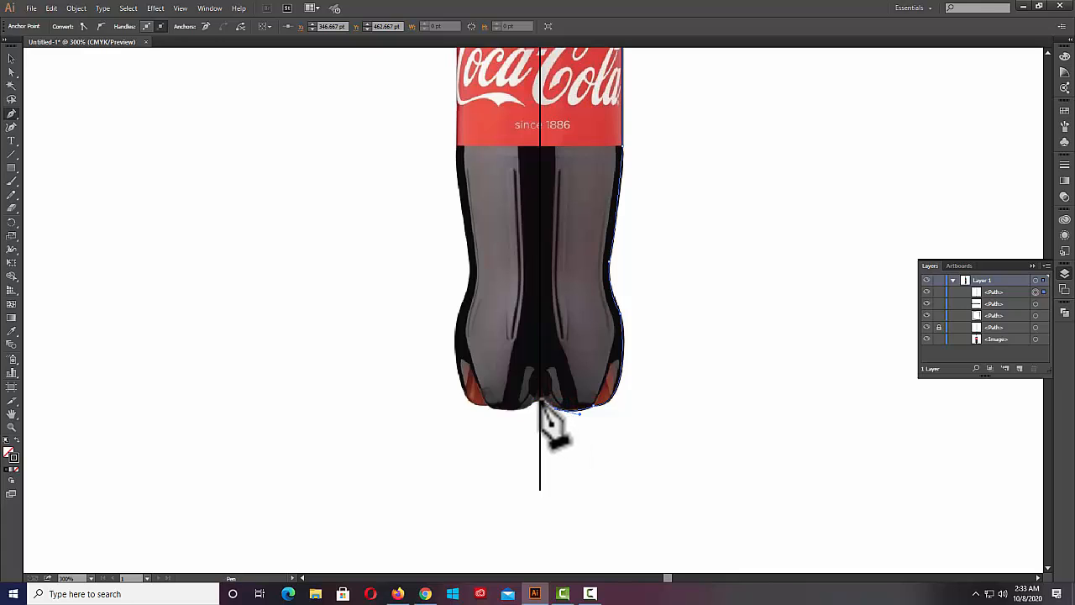
{"action": "left_click", "coordinate": [539, 403]}
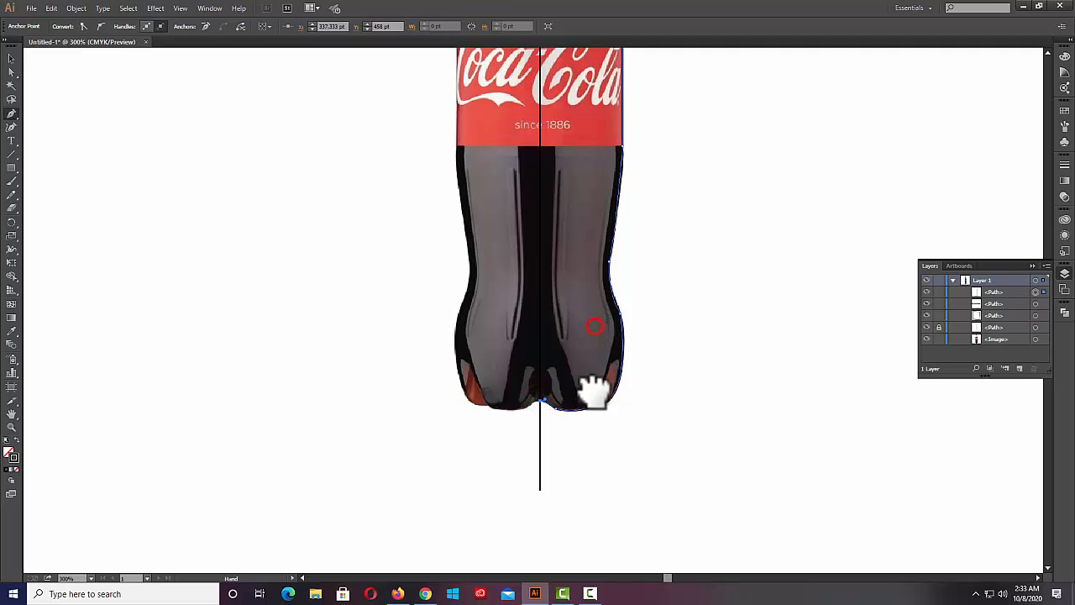
Run the path up the centre line to the neck beneath the ring and close it at its starting point.
{"action": "left_click_drag", "start_coordinate": [593, 389], "coordinate": [594, 508]}
{"action": "left_click_drag", "start_coordinate": [588, 191], "coordinate": [590, 355]}
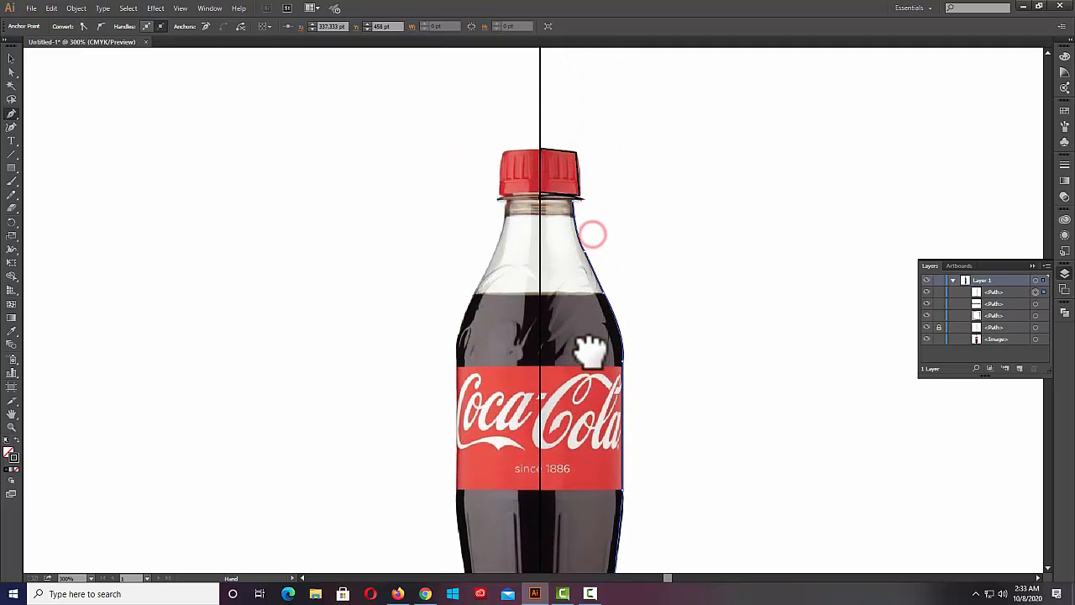
{"action": "left_click", "coordinate": [540, 200]}
{"action": "left_click", "coordinate": [573, 201]}
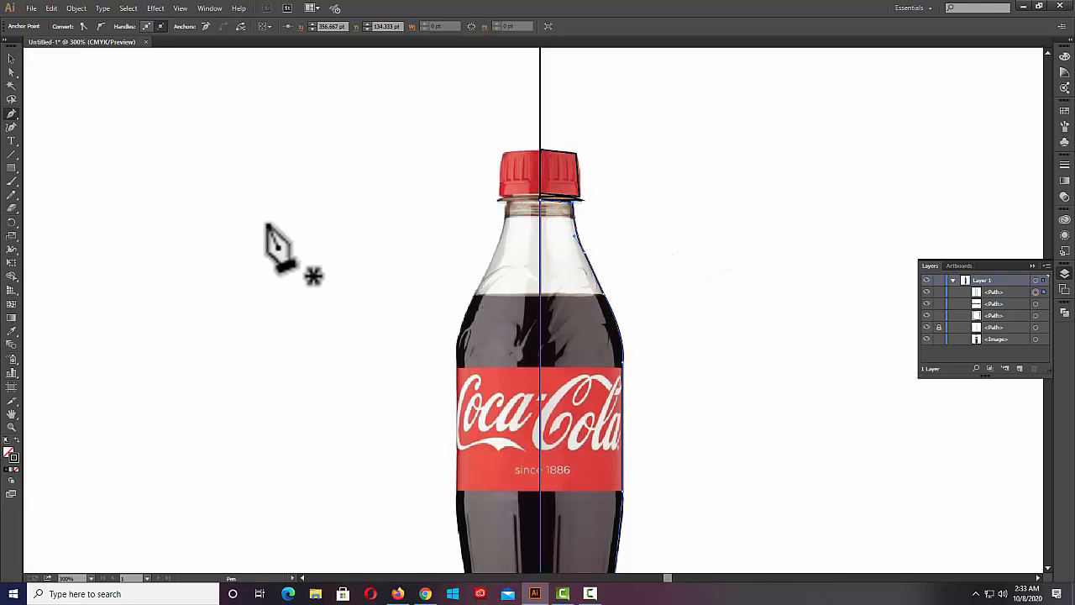
Hide the bottle image so that only the traced paths show.
{"action": "left_click", "coordinate": [10, 57]}
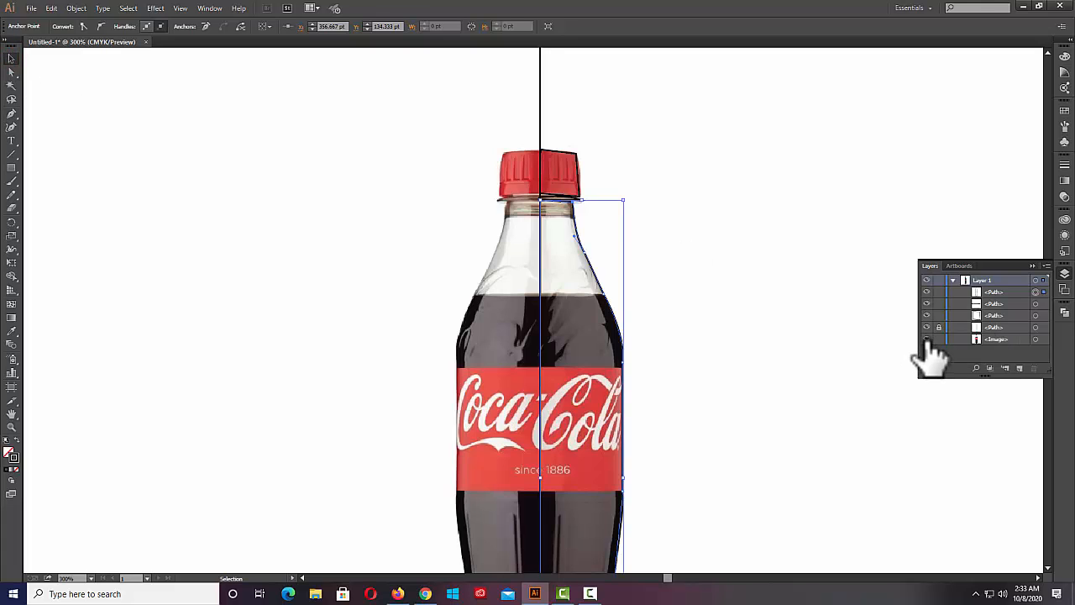
{"action": "left_click", "coordinate": [927, 340]}
{"action": "scroll", "coordinate": [686, 328], "scroll_direction": "down", "scroll_amount": 5}
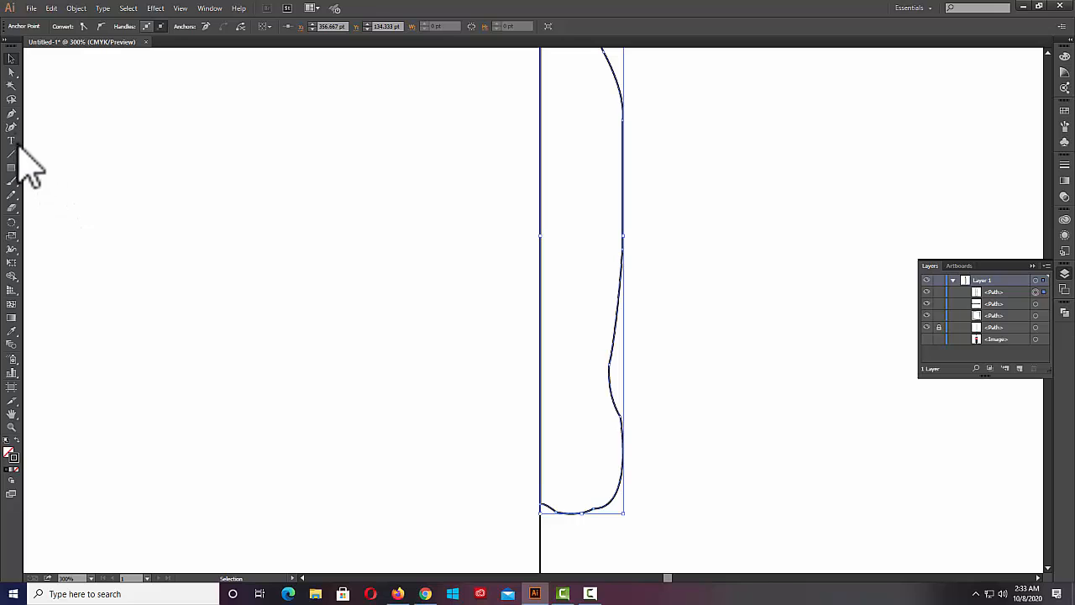
Round the corner anchor between the waist and the lower bulge to a radius of about 11.89 pt.
{"action": "left_click", "coordinate": [10, 71]}
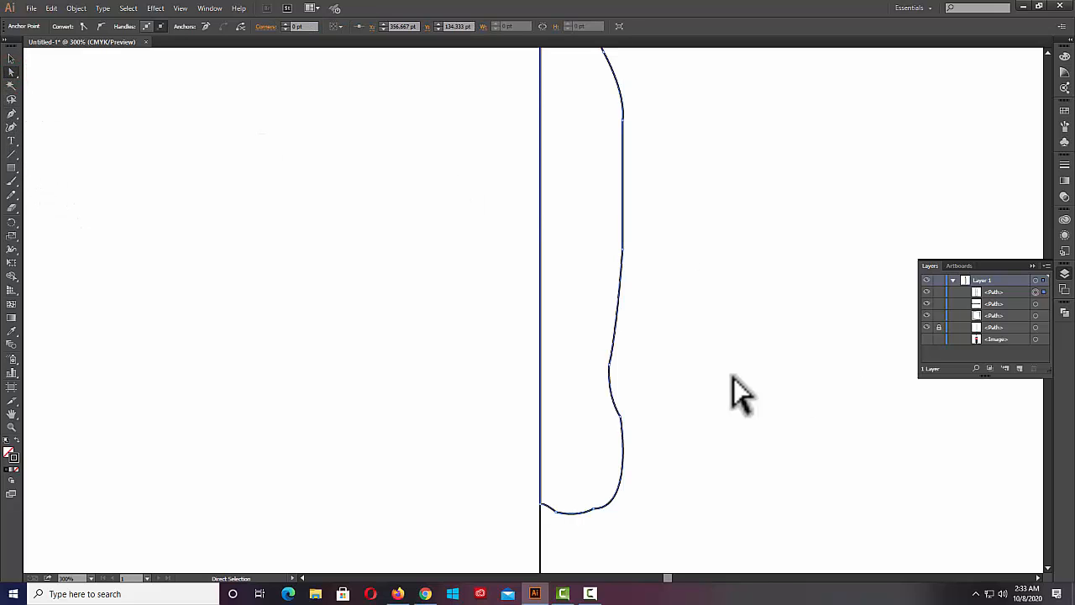
{"action": "left_click", "coordinate": [619, 415]}
{"action": "left_click", "coordinate": [607, 396]}
{"action": "left_click_drag", "start_coordinate": [610, 420], "coordinate": [600, 424]}
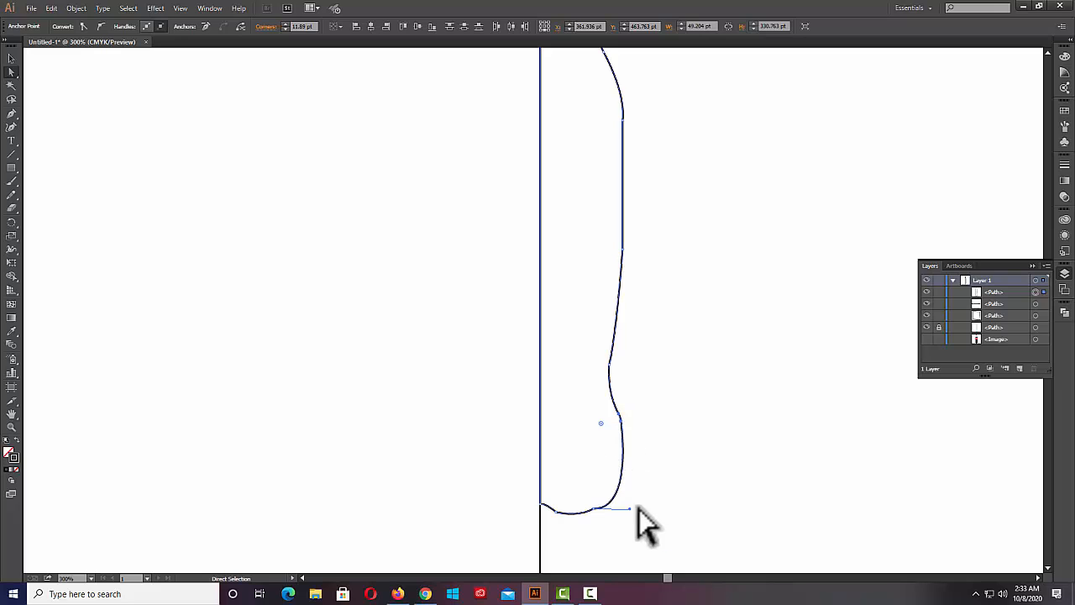
Hide the locked vertical centre line and select the cap, ring and body paths together.
{"action": "scroll", "coordinate": [662, 273], "scroll_direction": "up", "scroll_amount": 5}
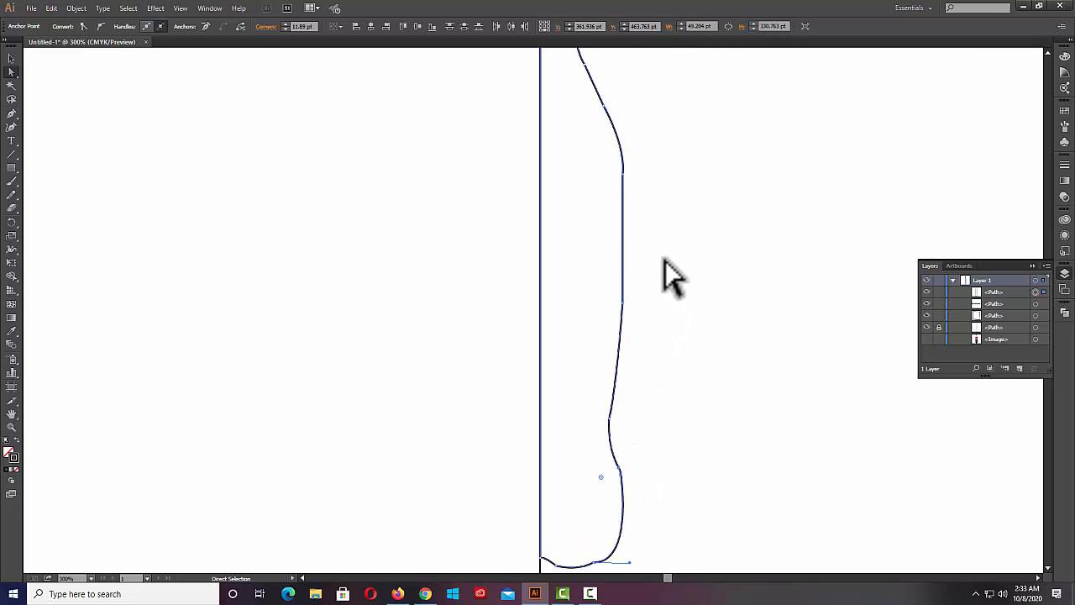
{"action": "scroll", "coordinate": [593, 231], "scroll_direction": "up", "scroll_amount": 1}
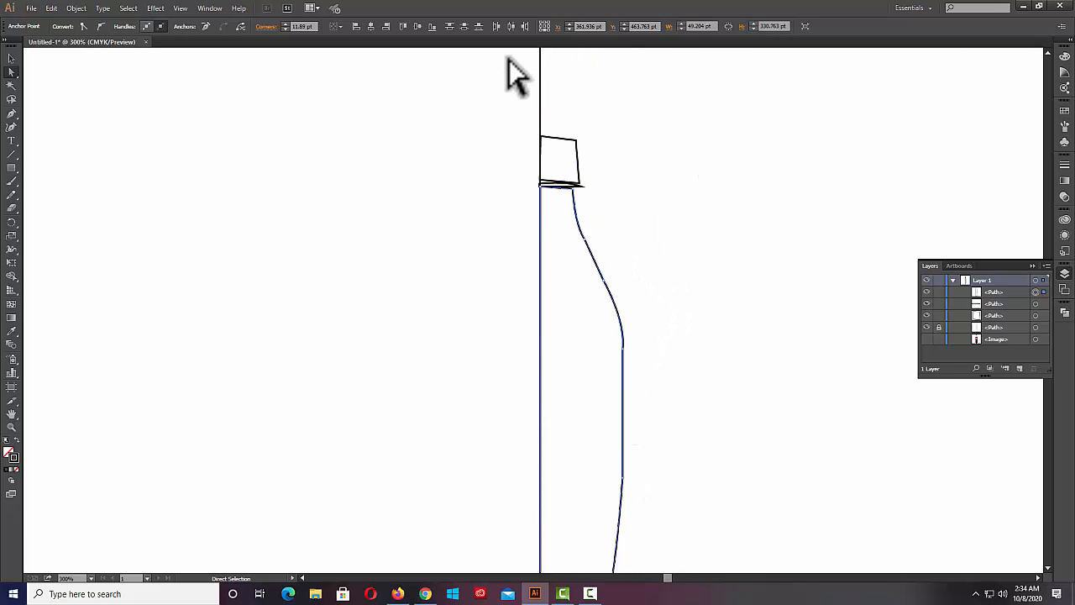
{"action": "left_click", "coordinate": [925, 327]}
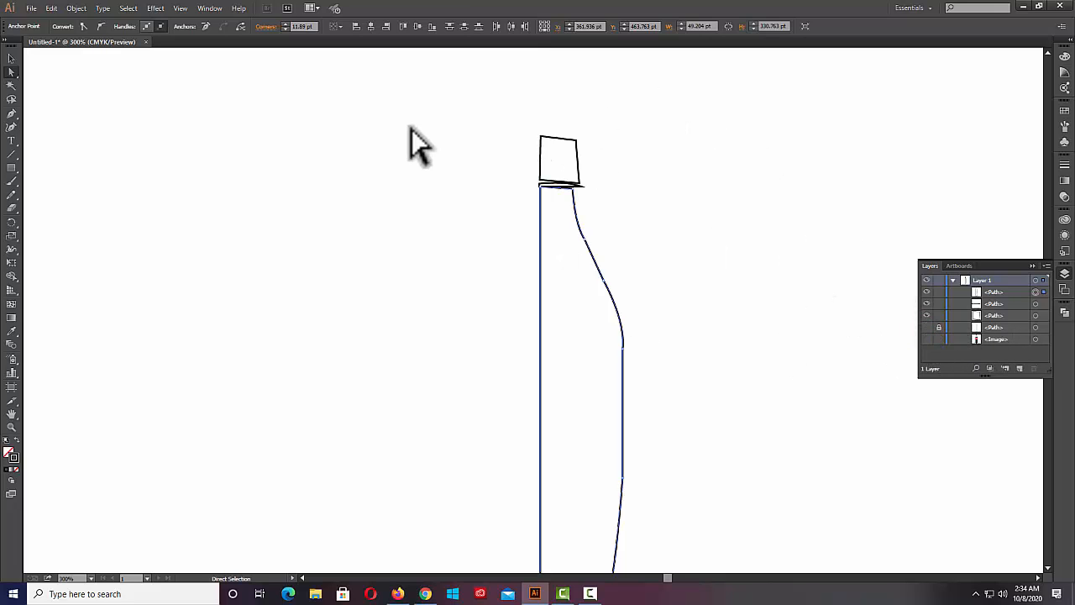
{"action": "left_click", "coordinate": [12, 59]}
{"action": "left_click_drag", "start_coordinate": [488, 89], "coordinate": [681, 365]}
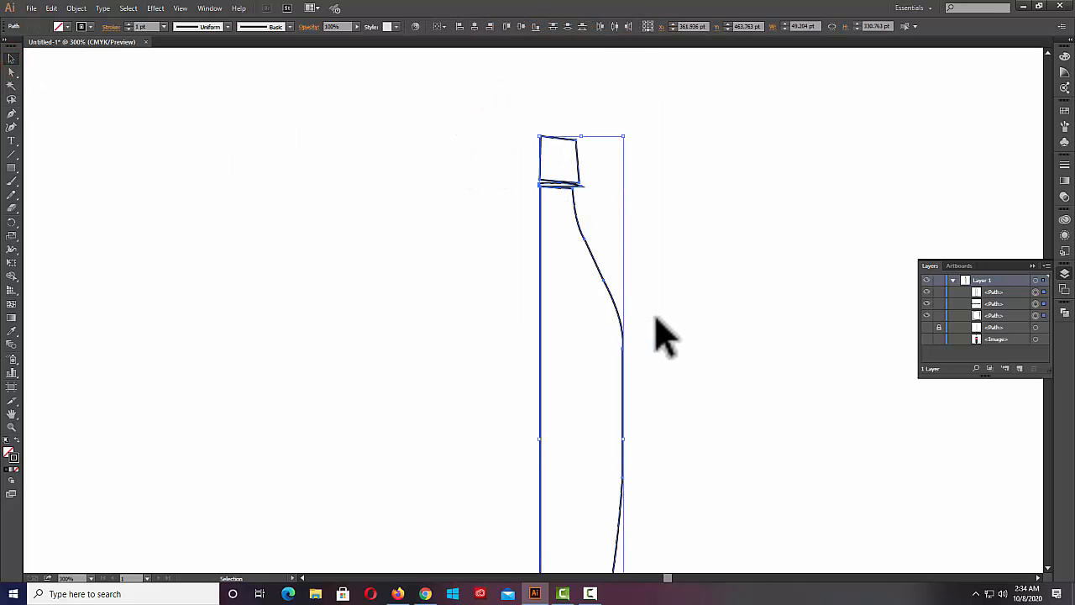
{"action": "scroll", "coordinate": [689, 329], "scroll_direction": "down", "scroll_amount": 5}
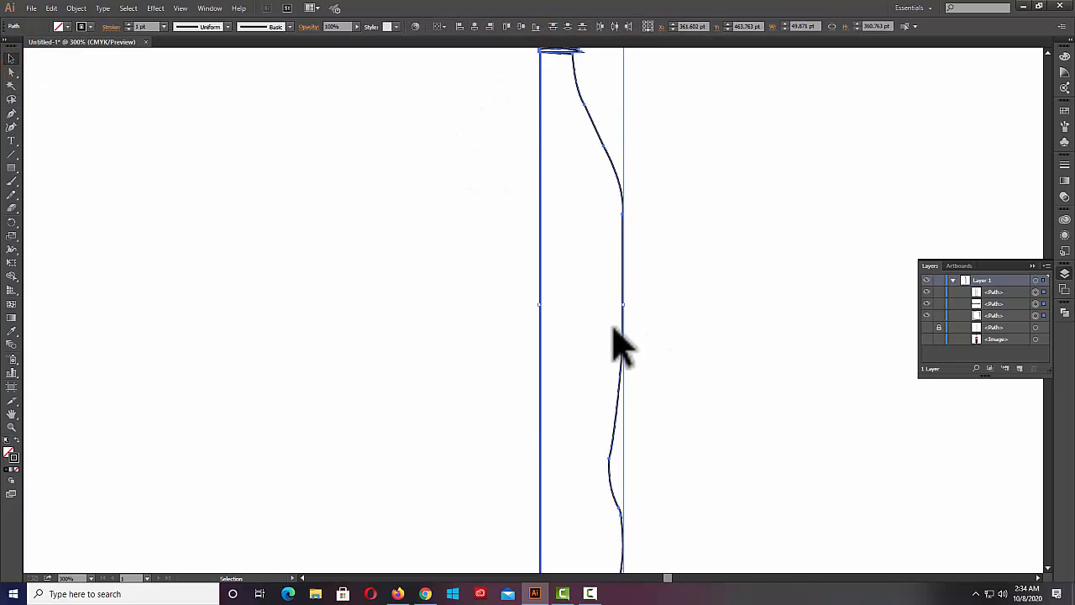
Show the bottle image again, zoom out to 200% and deselect the traced paths.
{"action": "left_click", "coordinate": [926, 339]}
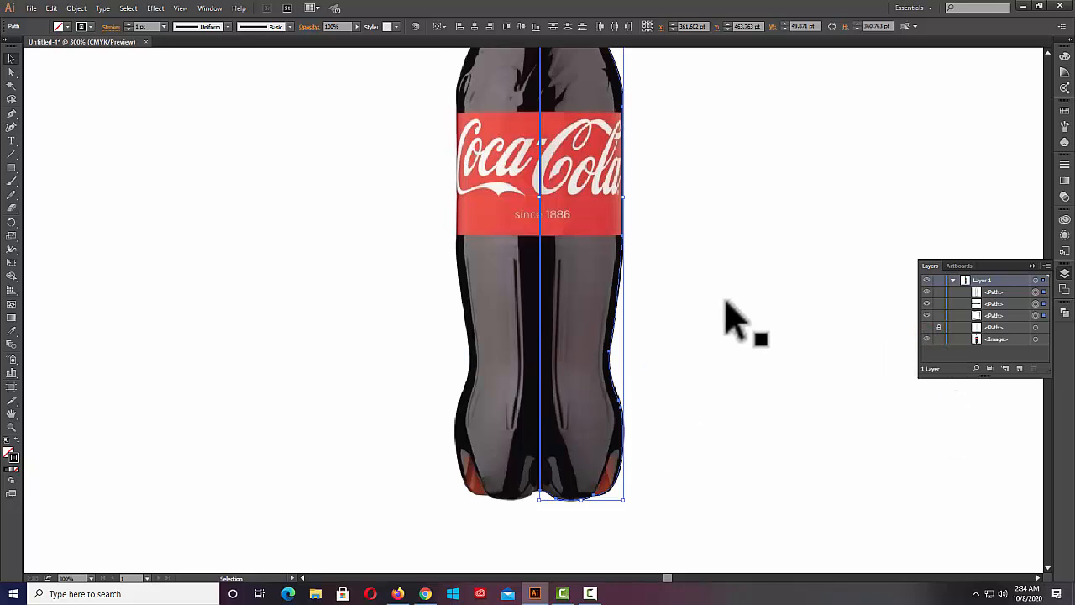
{"action": "scroll", "coordinate": [725, 311], "scroll_direction": "up", "scroll_amount": 3}
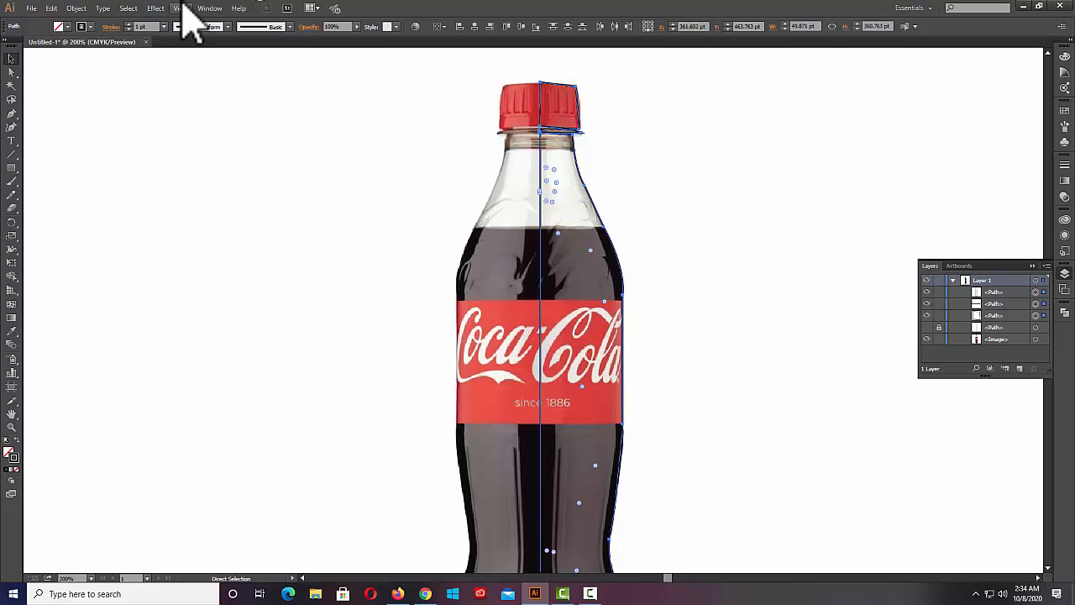
{"action": "key", "text": "ctrl+minus"}
{"action": "key", "text": "v"}
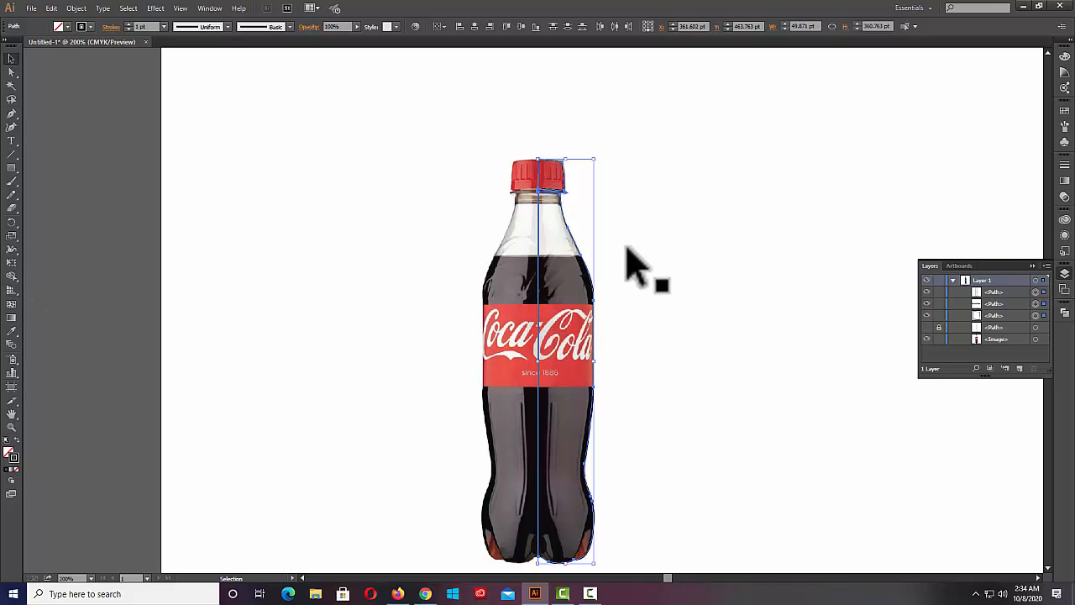
{"action": "left_click", "coordinate": [212, 138]}
Draw a slightly curved Pen line along the liquid's upper edge from the centre line to the bottle's right outline.
{"action": "left_click", "coordinate": [12, 115]}
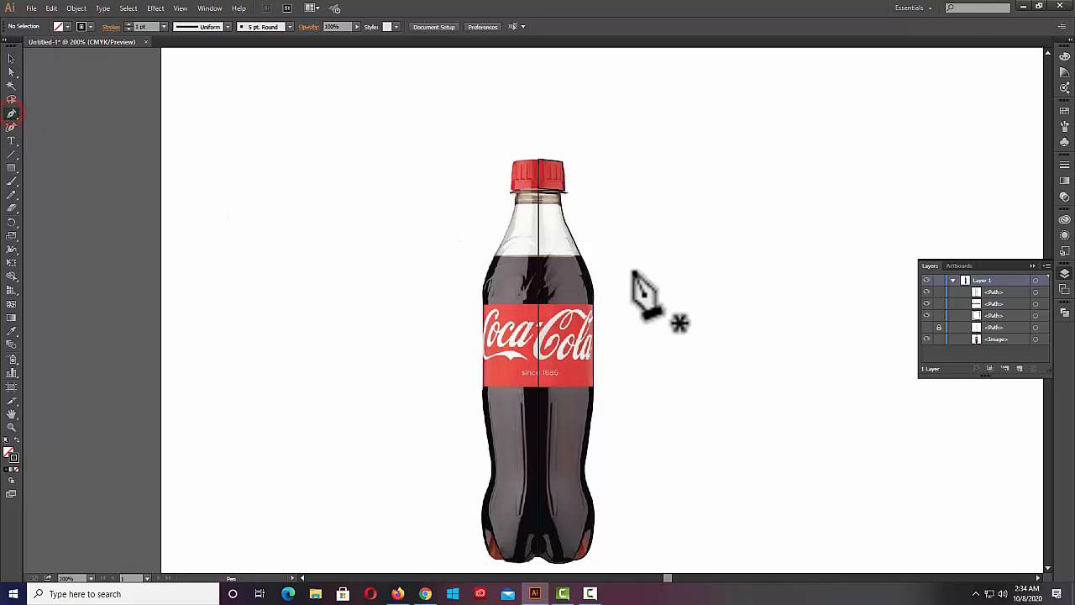
{"action": "left_click", "coordinate": [538, 255]}
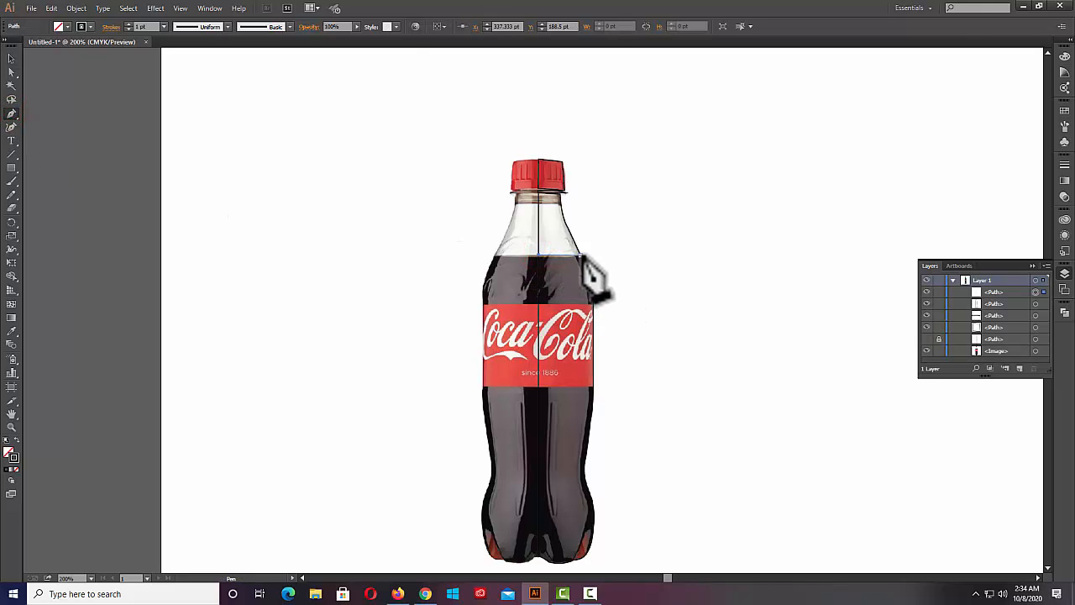
{"action": "left_click", "coordinate": [583, 253]}
{"action": "left_click", "coordinate": [591, 250]}
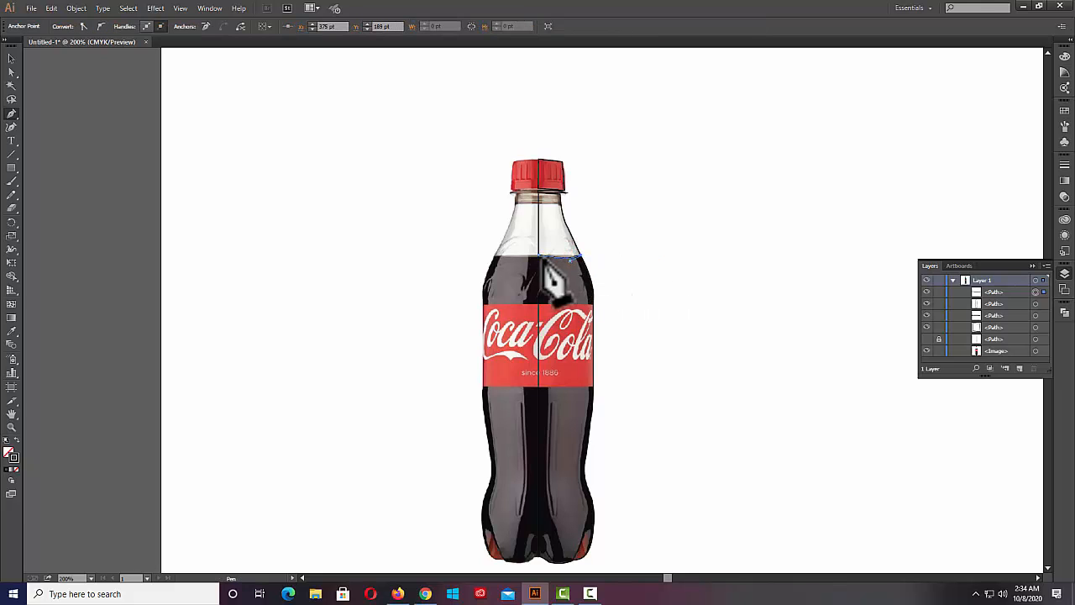
{"action": "left_click", "coordinate": [641, 257], "text": "ctrl"}
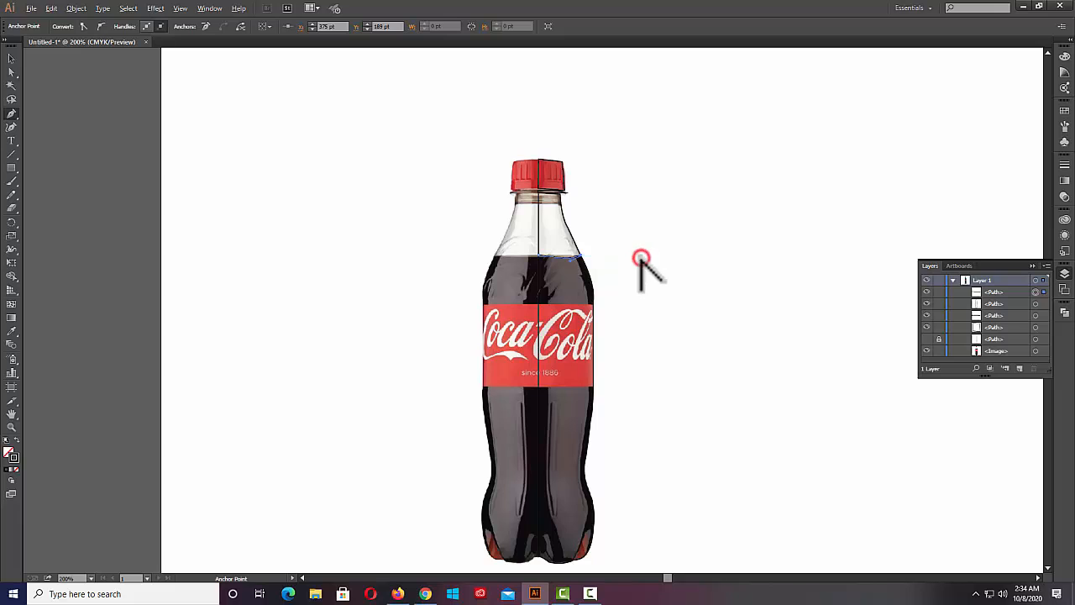
Hide the bottle image, select all paths and split the body along the liquid line with the Shape Builder tool.
{"action": "left_click", "coordinate": [926, 350]}
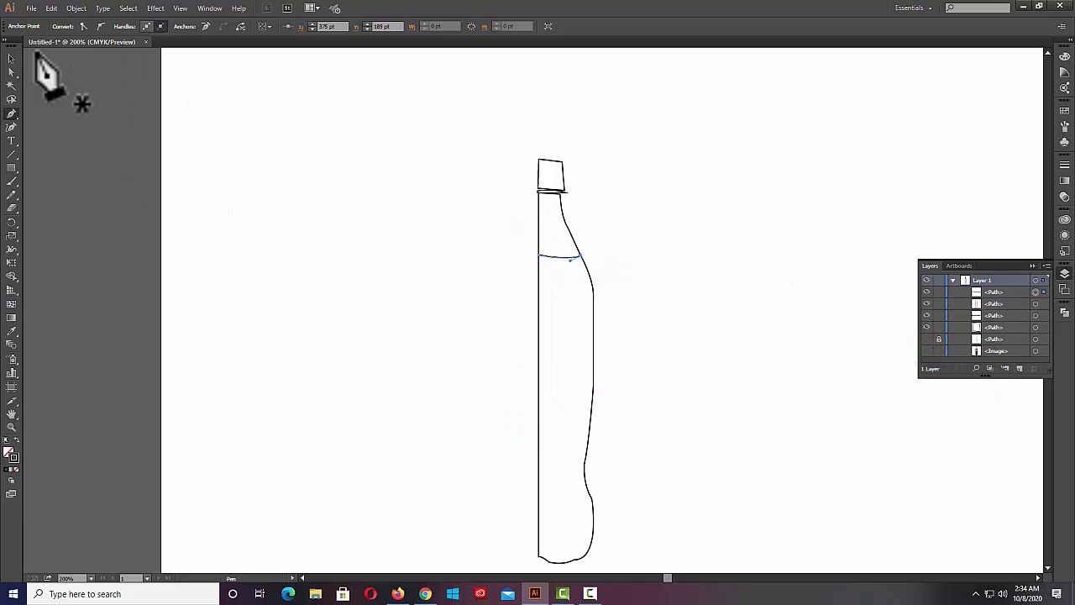
{"action": "left_click", "coordinate": [11, 57]}
{"action": "left_click", "coordinate": [450, 111]}
{"action": "key", "text": "ctrl+a"}
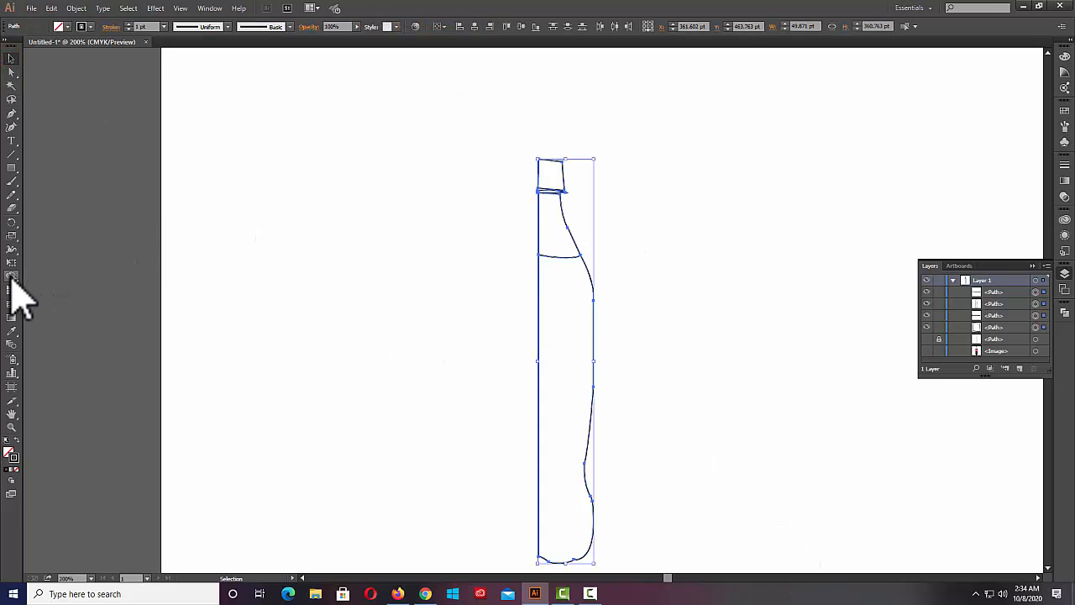
{"action": "left_click_drag", "start_coordinate": [555, 221], "coordinate": [581, 256]}
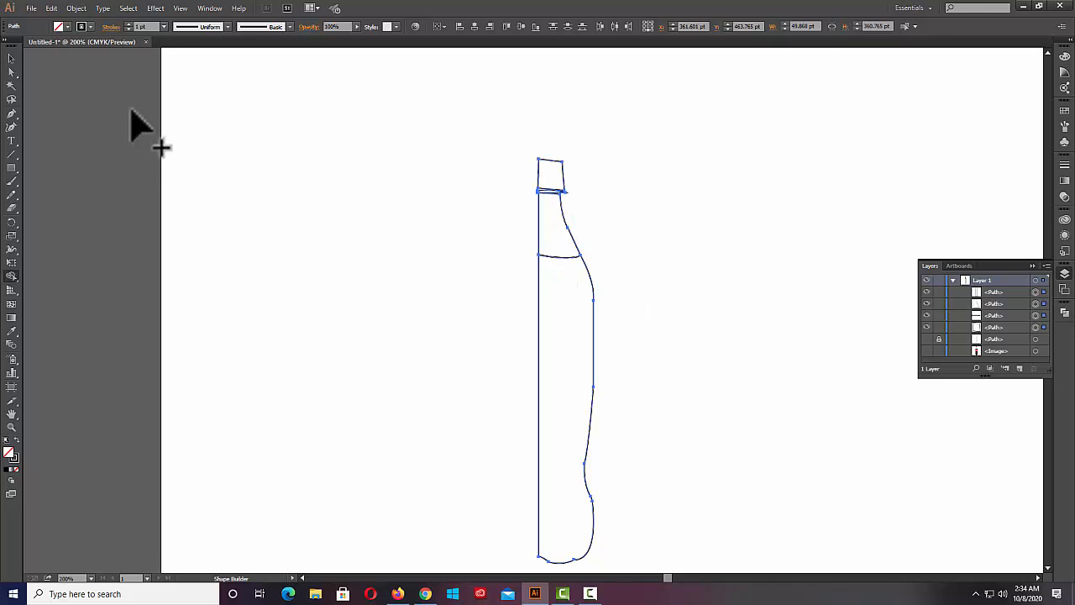
Fill the bottle's large lower liquid shape with black and remove its stroke.
{"action": "left_click", "coordinate": [11, 59]}
{"action": "left_click", "coordinate": [762, 288]}
{"action": "left_click_drag", "start_coordinate": [594, 379], "coordinate": [603, 382]}
{"action": "key", "text": "ctrl+z"}
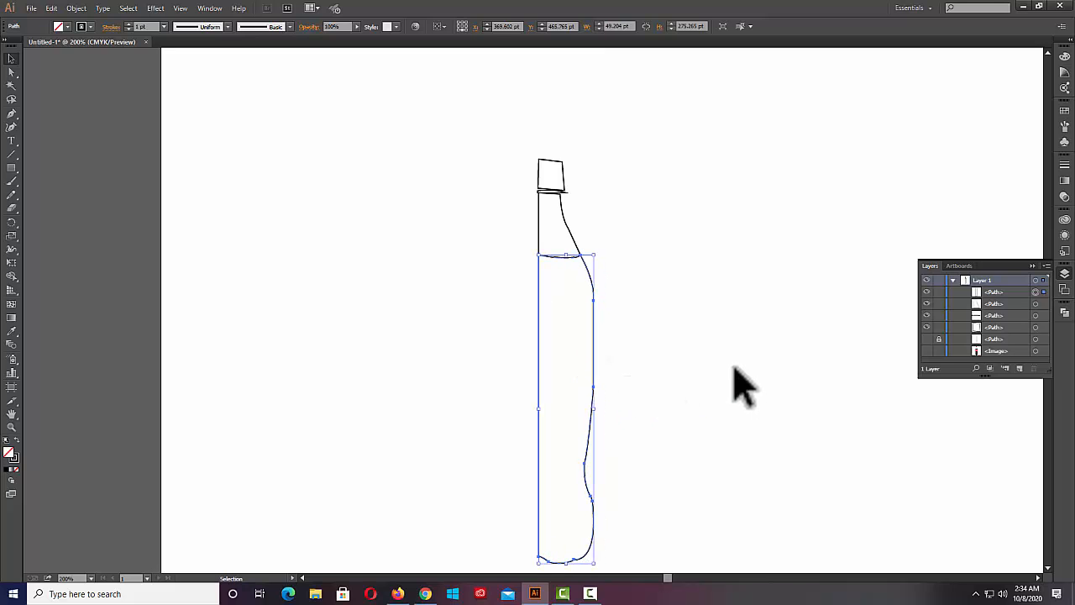
{"action": "left_click", "coordinate": [67, 27]}
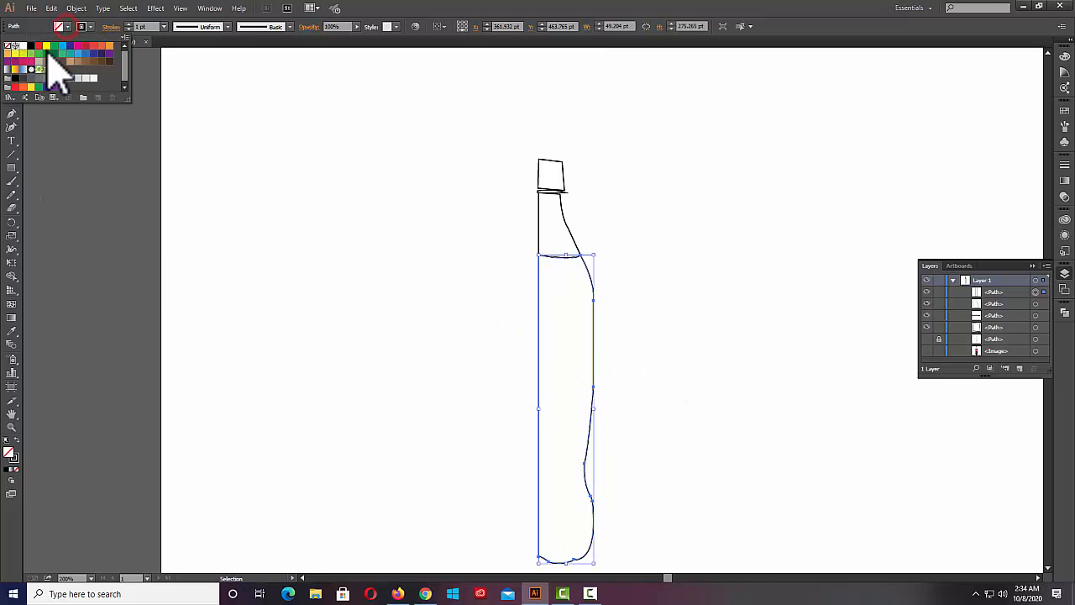
{"action": "left_click", "coordinate": [48, 49]}
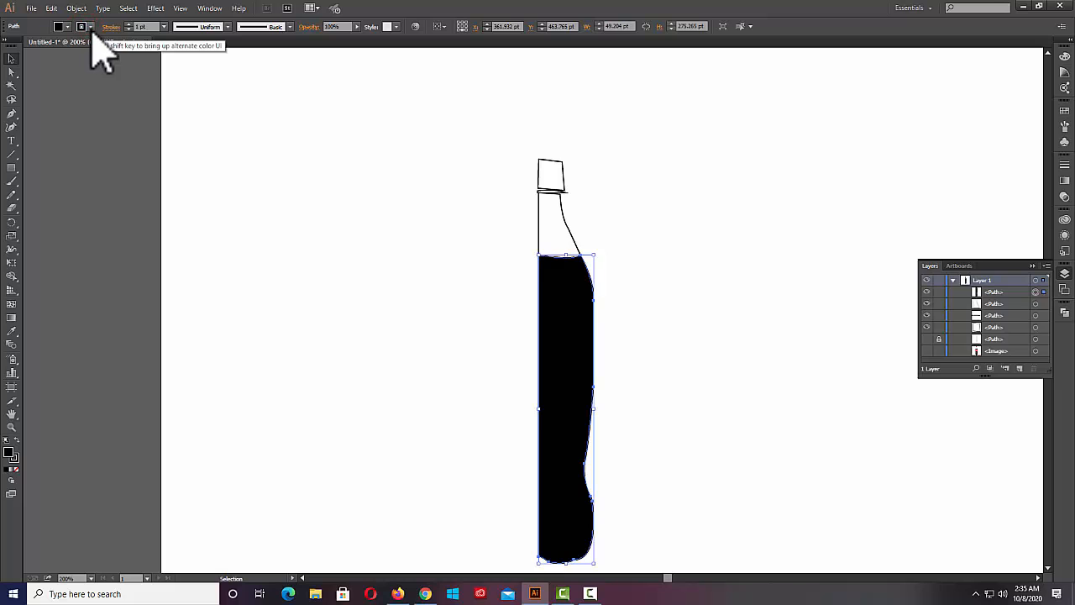
{"action": "left_click", "coordinate": [87, 29]}
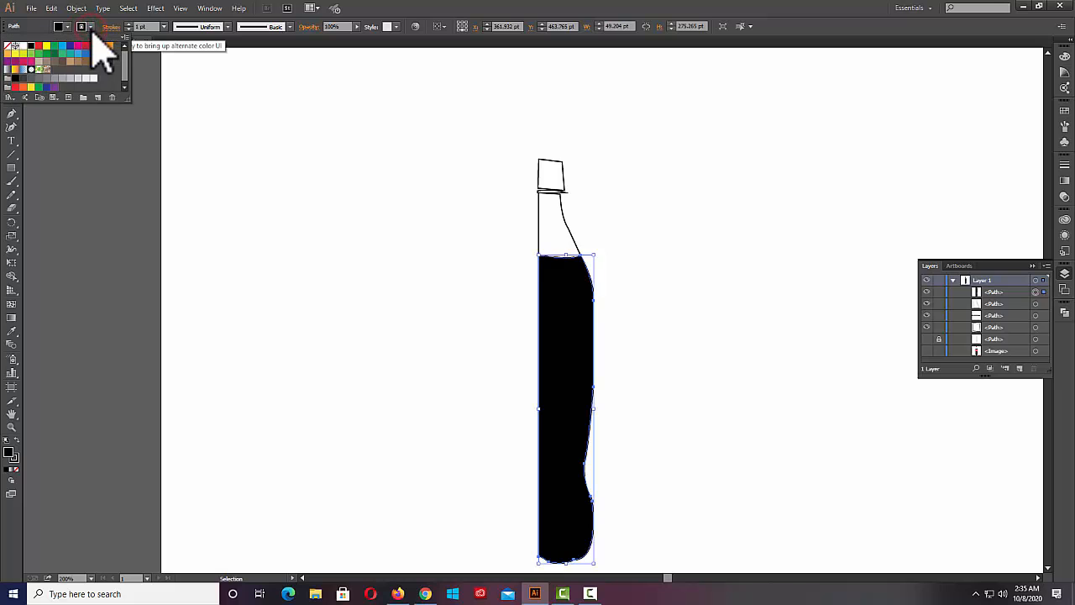
{"action": "left_click", "coordinate": [9, 47]}
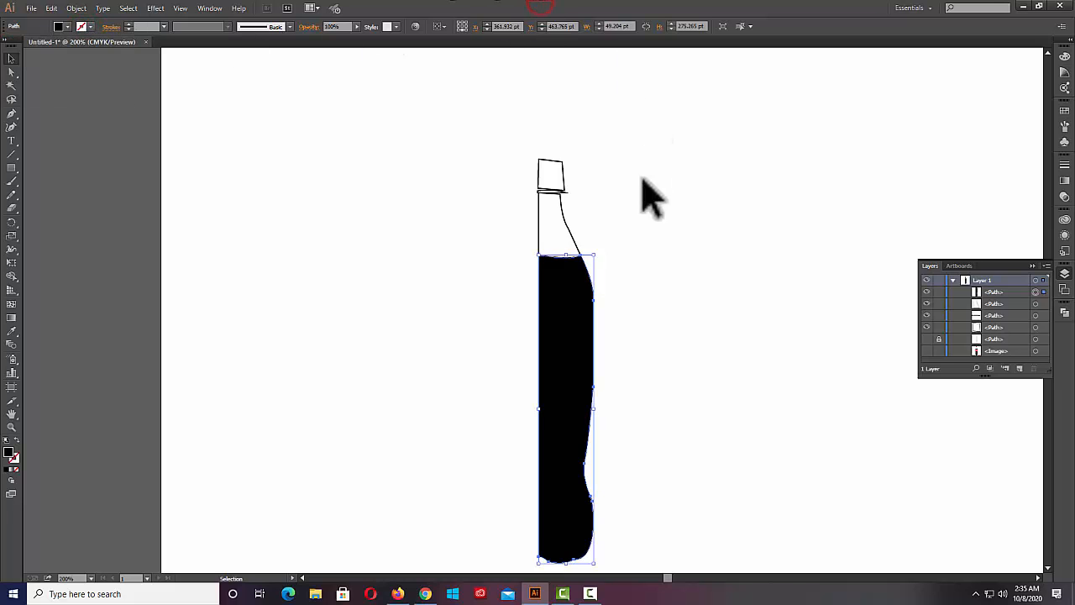
Remove the stroke from the bottle's neck shape and fill it with very light gray.
{"action": "left_click", "coordinate": [567, 227]}
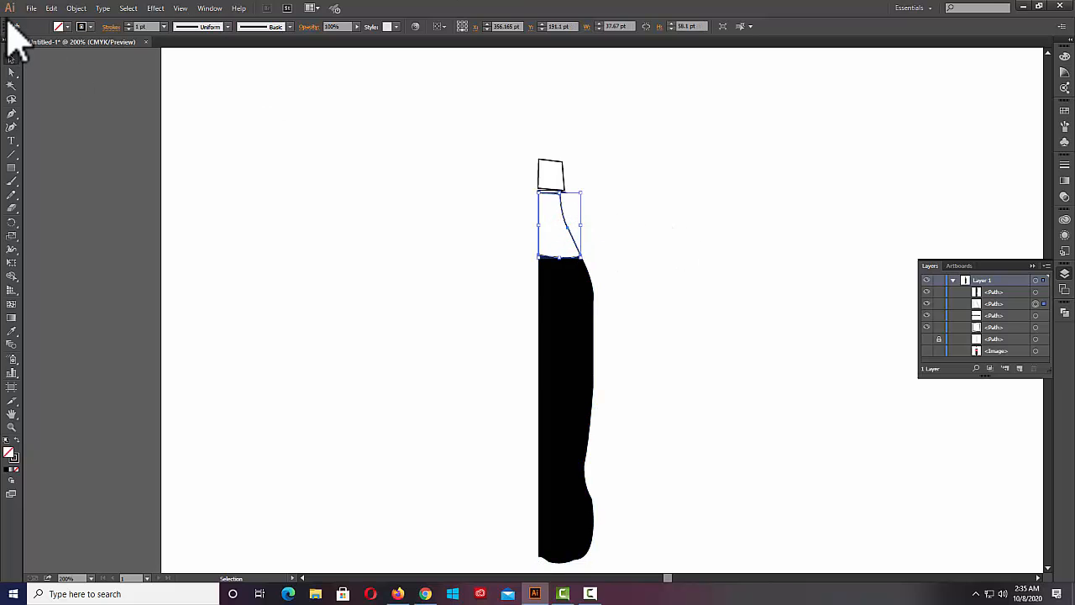
{"action": "left_click", "coordinate": [89, 27]}
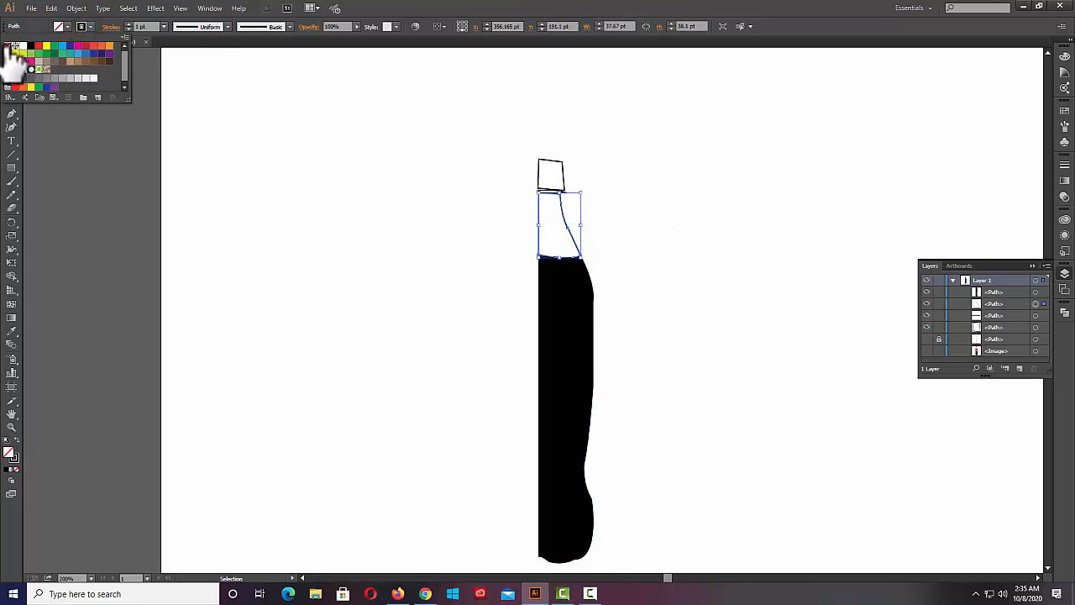
{"action": "left_click", "coordinate": [10, 47]}
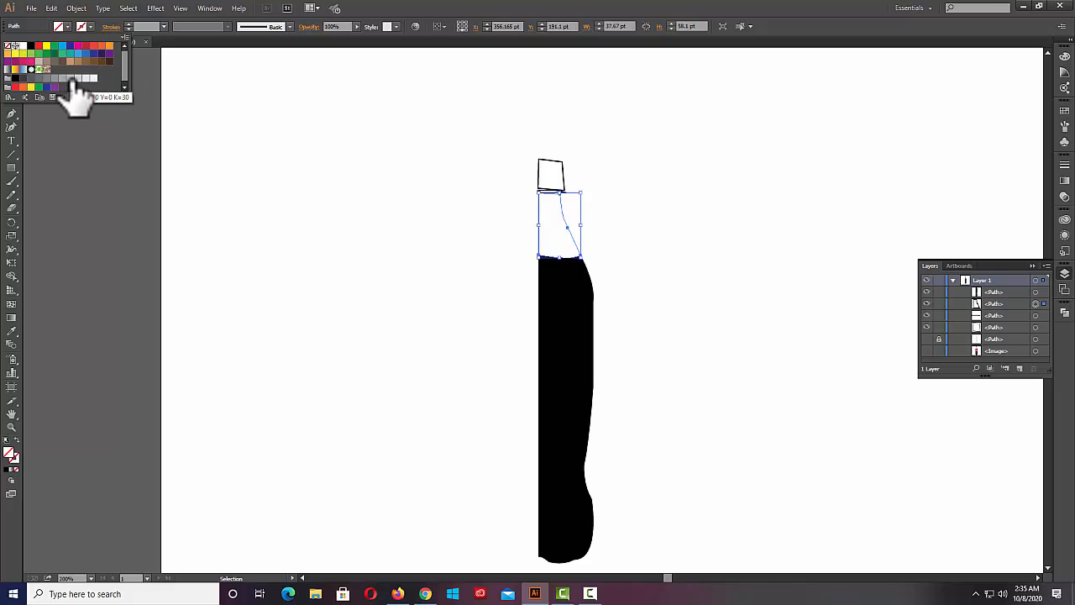
{"action": "left_click", "coordinate": [87, 79]}
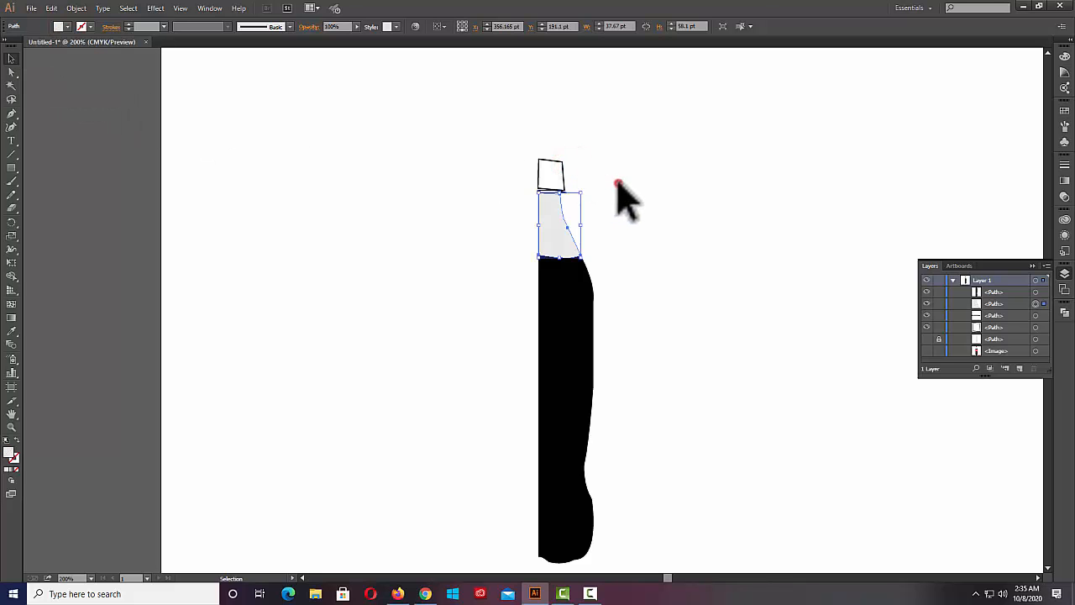
{"action": "left_click", "coordinate": [619, 197]}
Remove the thin ring's stroke and fill it with a gray darker than the neck.
{"action": "left_click", "coordinate": [567, 192]}
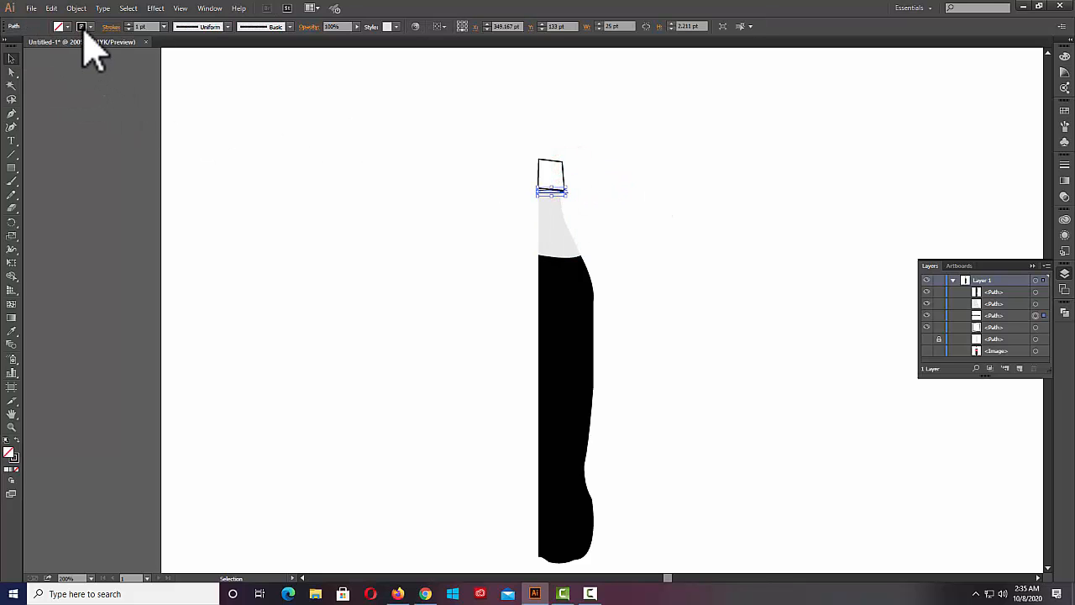
{"action": "left_click", "coordinate": [81, 28]}
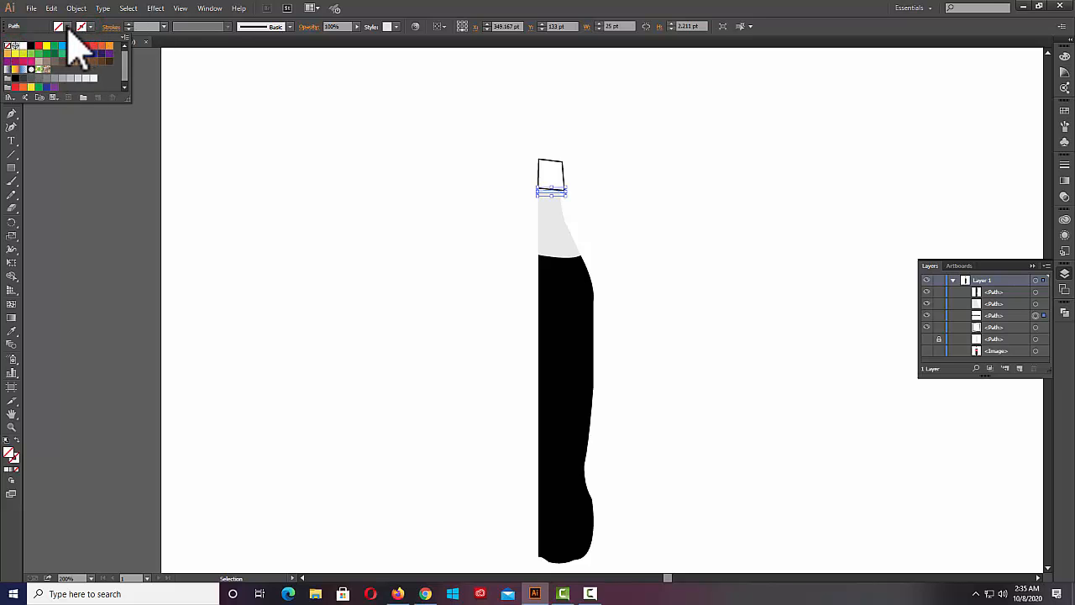
{"action": "left_click", "coordinate": [68, 27]}
{"action": "left_click", "coordinate": [69, 78]}
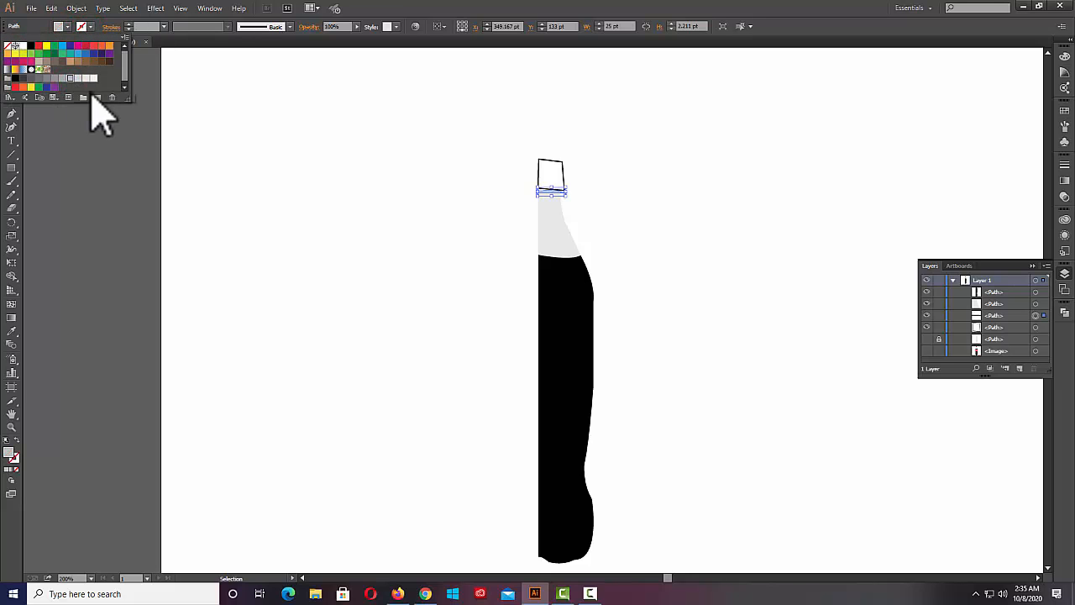
{"action": "left_click", "coordinate": [305, 159]}
{"action": "left_click", "coordinate": [612, 166]}
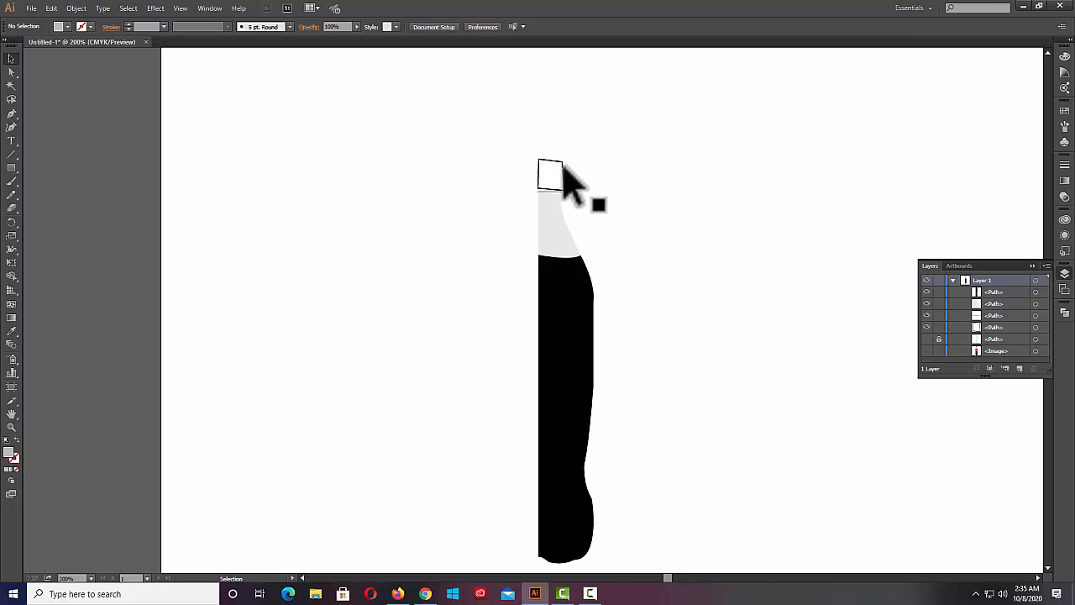
Round the cap's upper outer corner by its corner radius with Direct Selection.
{"action": "left_click", "coordinate": [11, 73]}
{"action": "left_click", "coordinate": [560, 167]}
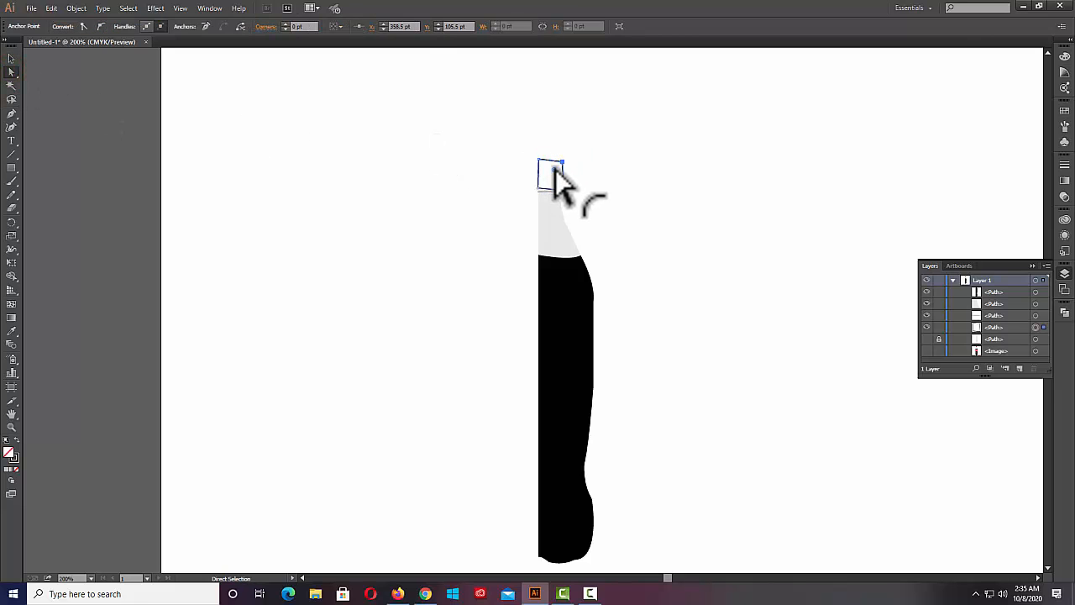
{"action": "left_click", "coordinate": [617, 172]}
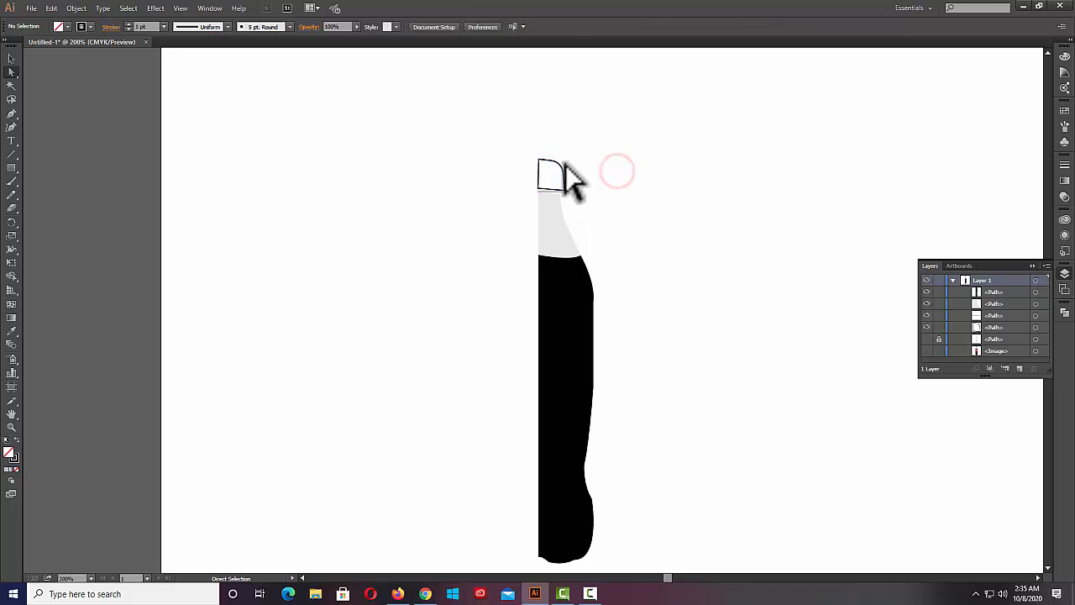
{"action": "left_click", "coordinate": [563, 167]}
Remove the stroke from the cap shape and fill it with red.
{"action": "left_click", "coordinate": [11, 58]}
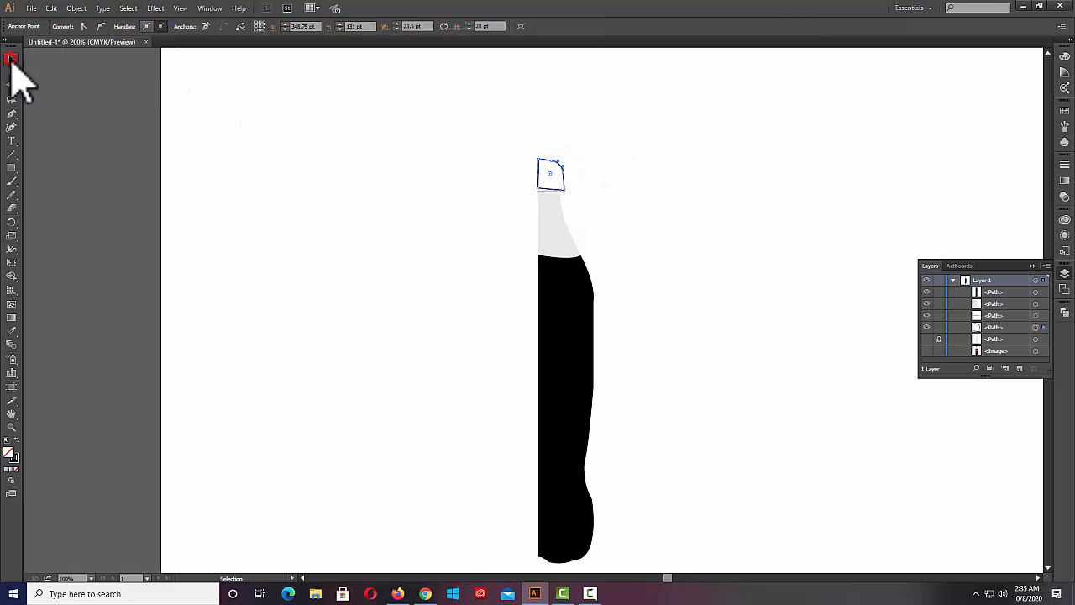
{"action": "left_click", "coordinate": [12, 167]}
{"action": "left_click", "coordinate": [10, 58]}
{"action": "left_click_drag", "start_coordinate": [496, 128], "coordinate": [614, 172]}
{"action": "left_click", "coordinate": [91, 28]}
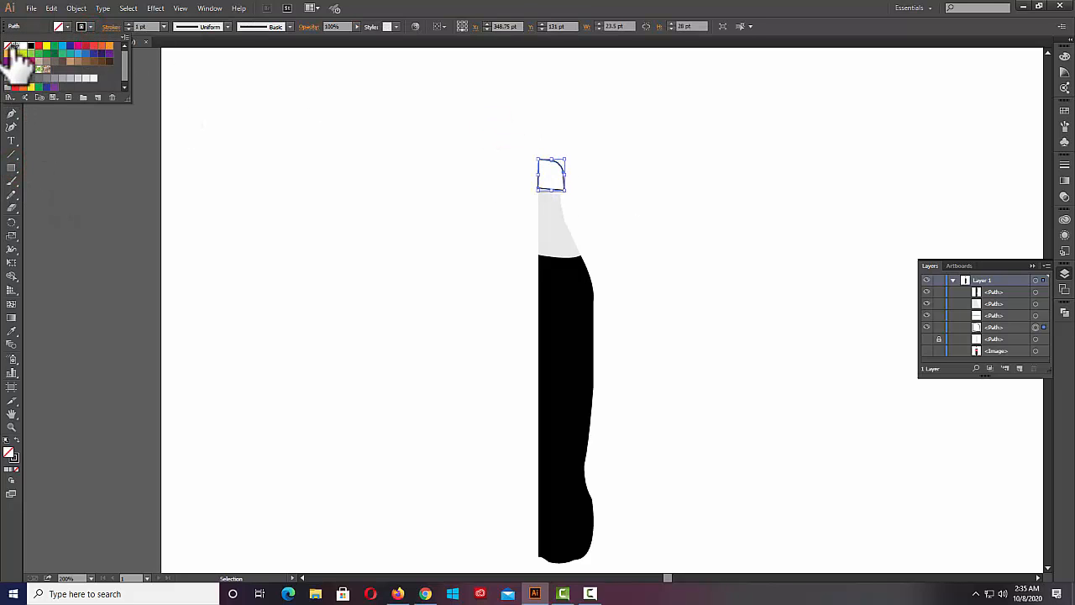
{"action": "left_click", "coordinate": [6, 52]}
{"action": "left_click", "coordinate": [68, 27]}
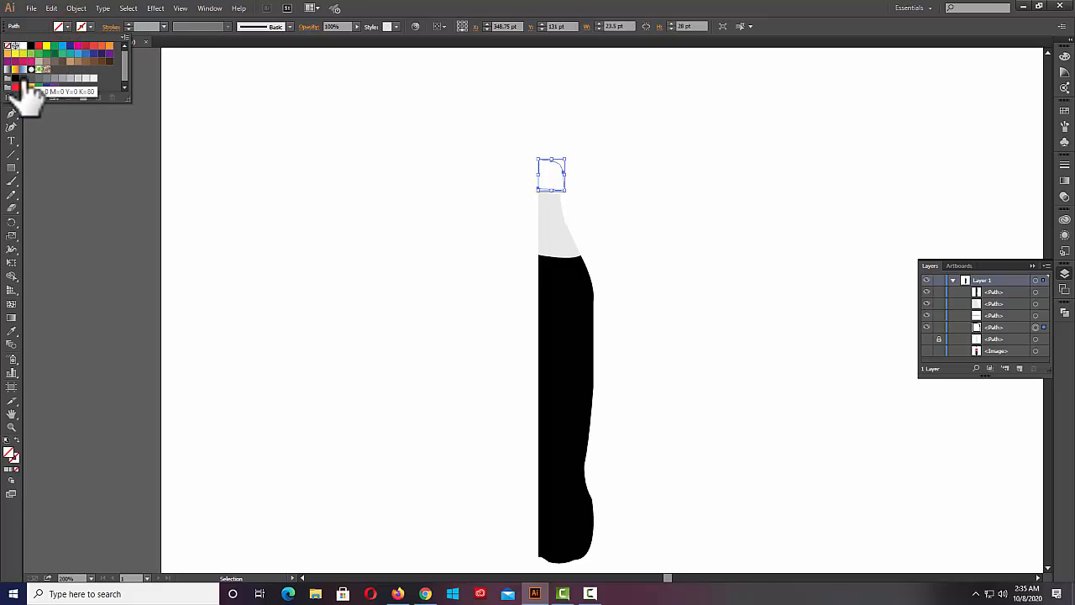
{"action": "left_click", "coordinate": [15, 86]}
{"action": "left_click", "coordinate": [618, 229]}
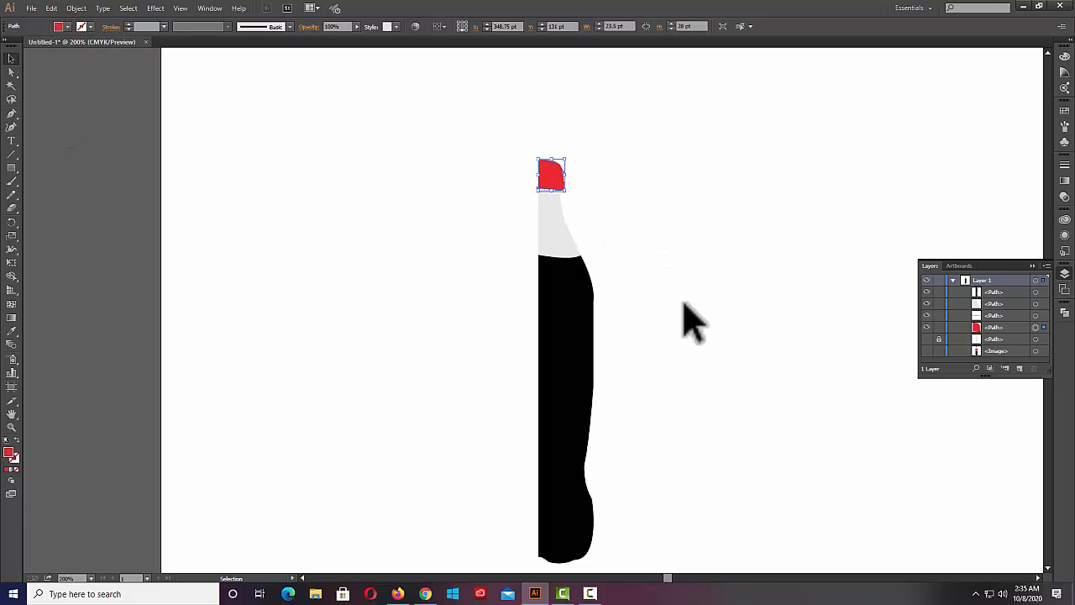
Select the cap, ring, neck and liquid shapes and group them.
{"action": "scroll", "coordinate": [691, 336], "scroll_direction": "down", "scroll_amount": 1}
{"action": "left_click", "coordinate": [703, 403]}
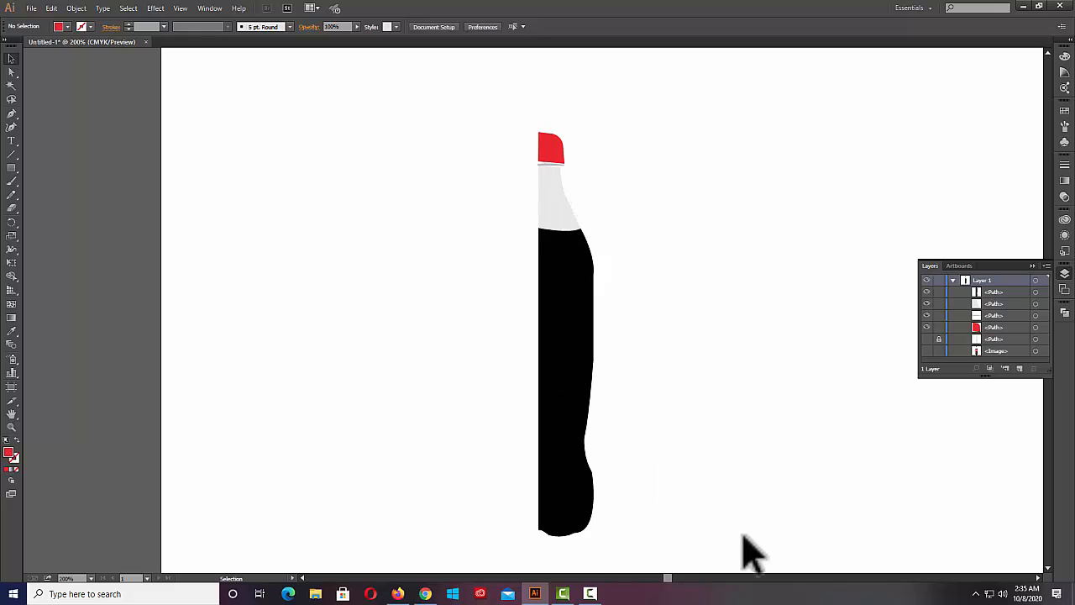
{"action": "left_click_drag", "start_coordinate": [501, 104], "coordinate": [677, 530]}
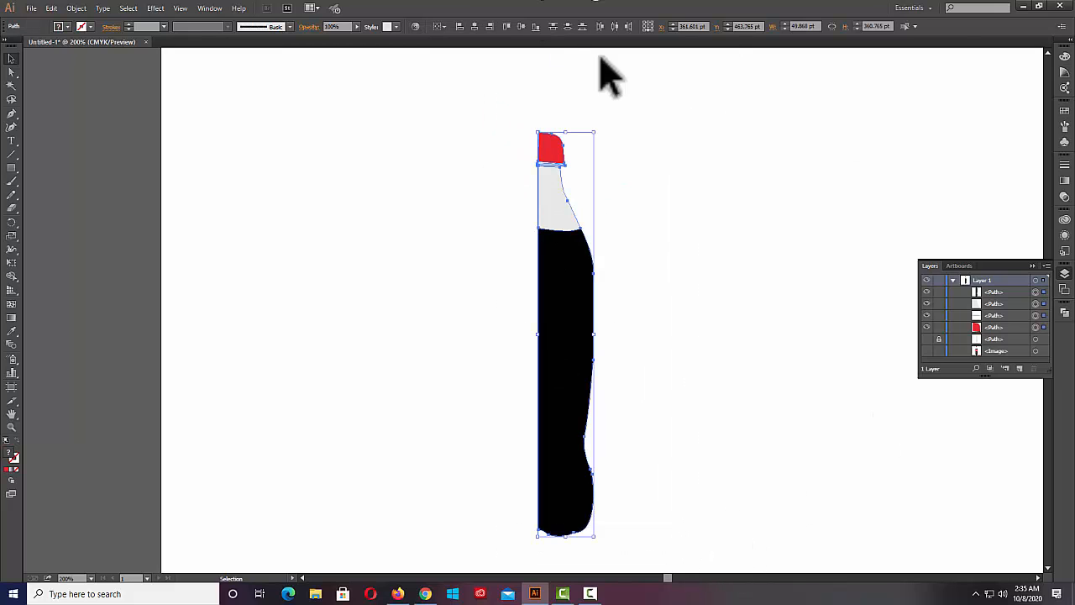
{"action": "right_click", "coordinate": [567, 284]}
{"action": "left_click", "coordinate": [598, 338]}
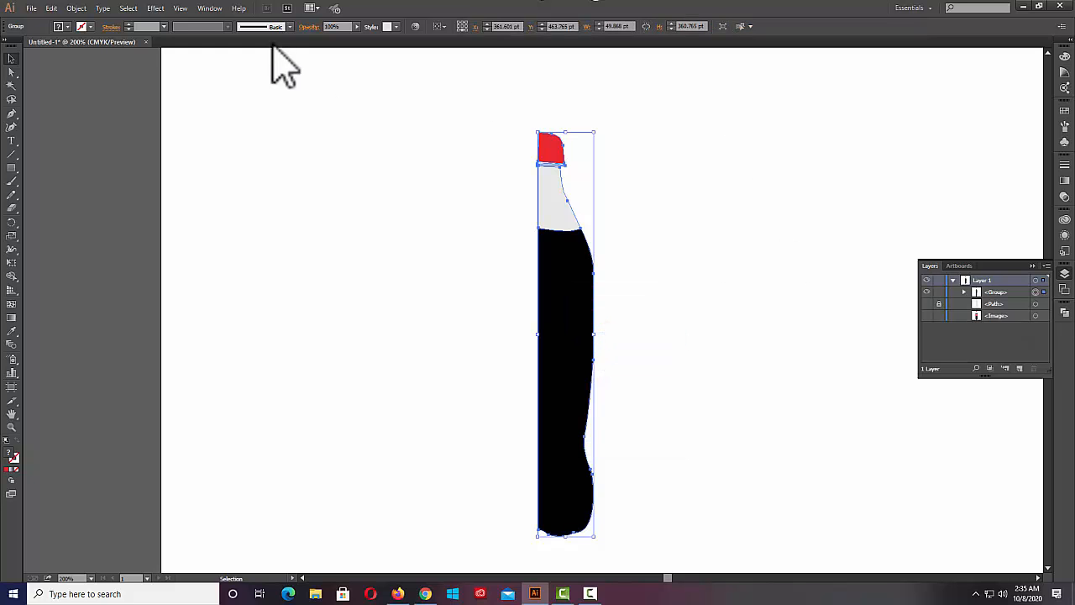
Preview a 360° 3D Revolve from the left edge on the grouped half-profile without applying it.
{"action": "left_click", "coordinate": [156, 10]}
{"action": "mouse_move", "coordinate": [176, 72]}
{"action": "left_click", "coordinate": [294, 85]}
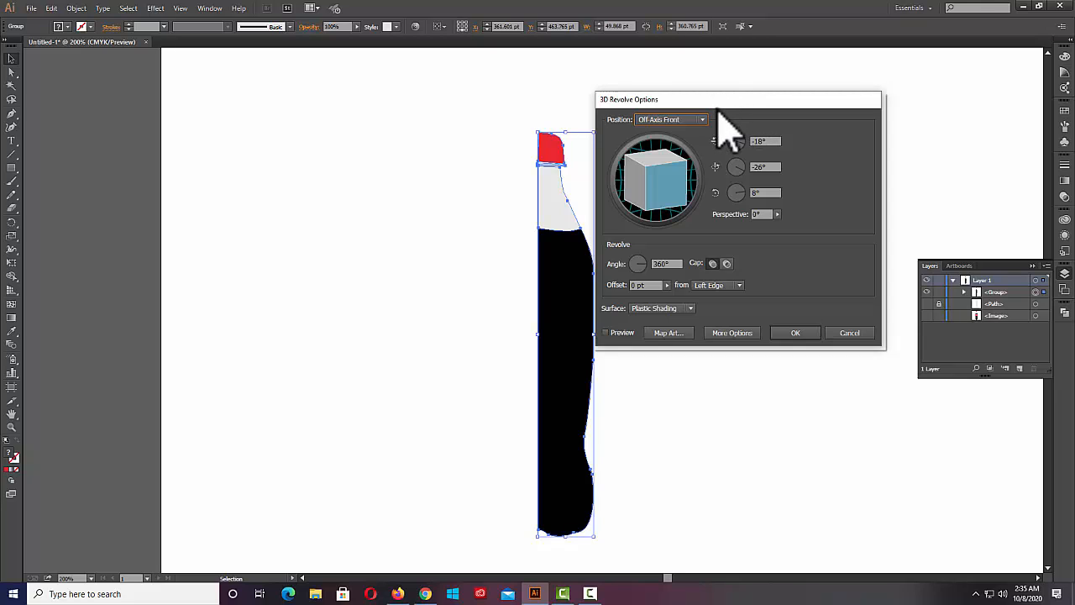
{"action": "left_click_drag", "start_coordinate": [727, 99], "coordinate": [756, 93]}
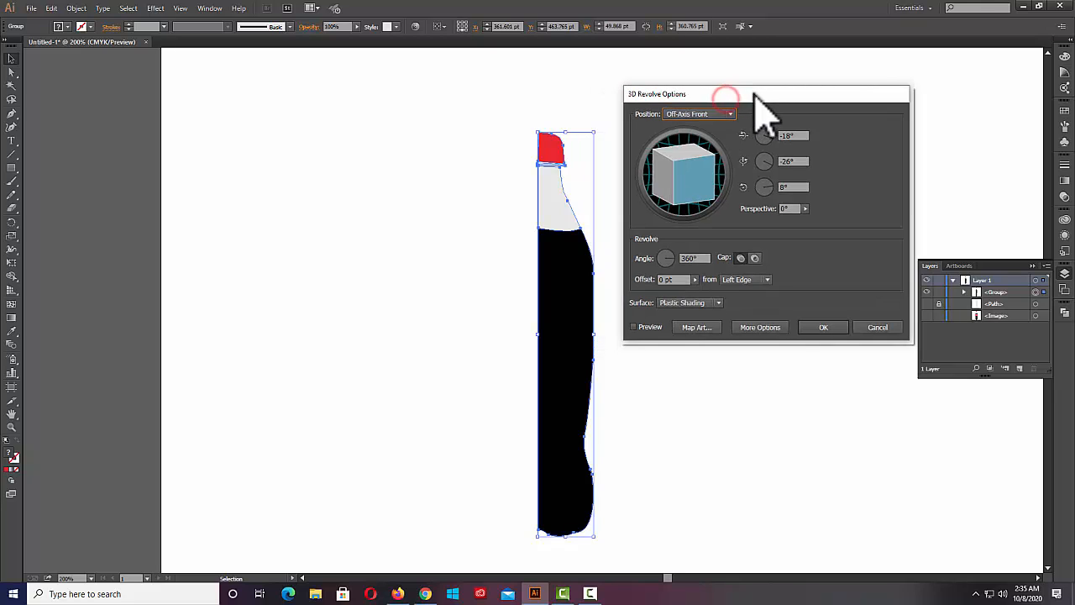
{"action": "left_click", "coordinate": [634, 327]}
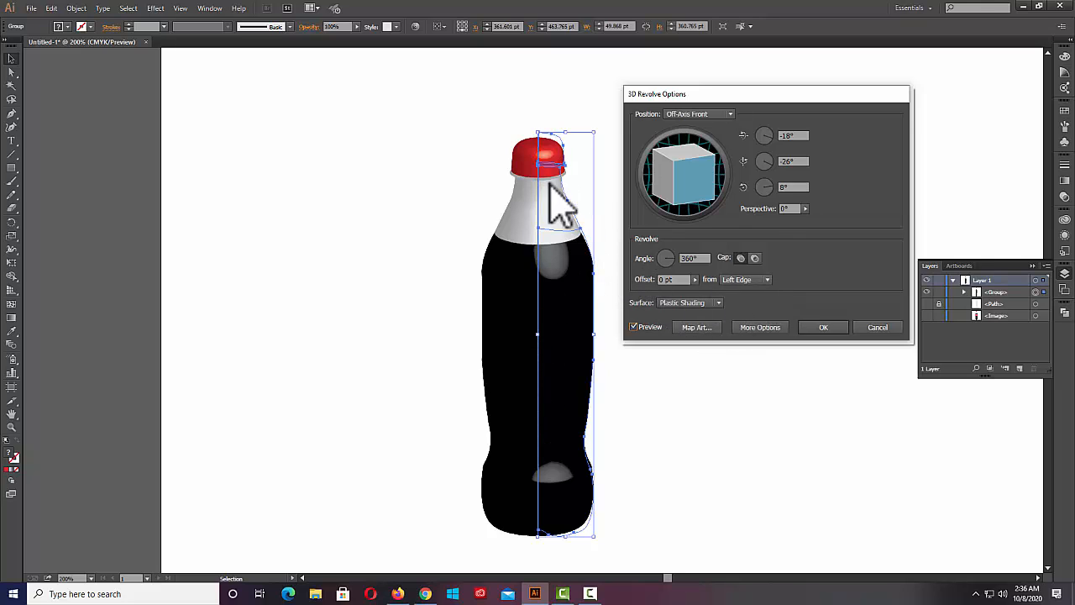
{"action": "left_click", "coordinate": [876, 328]}
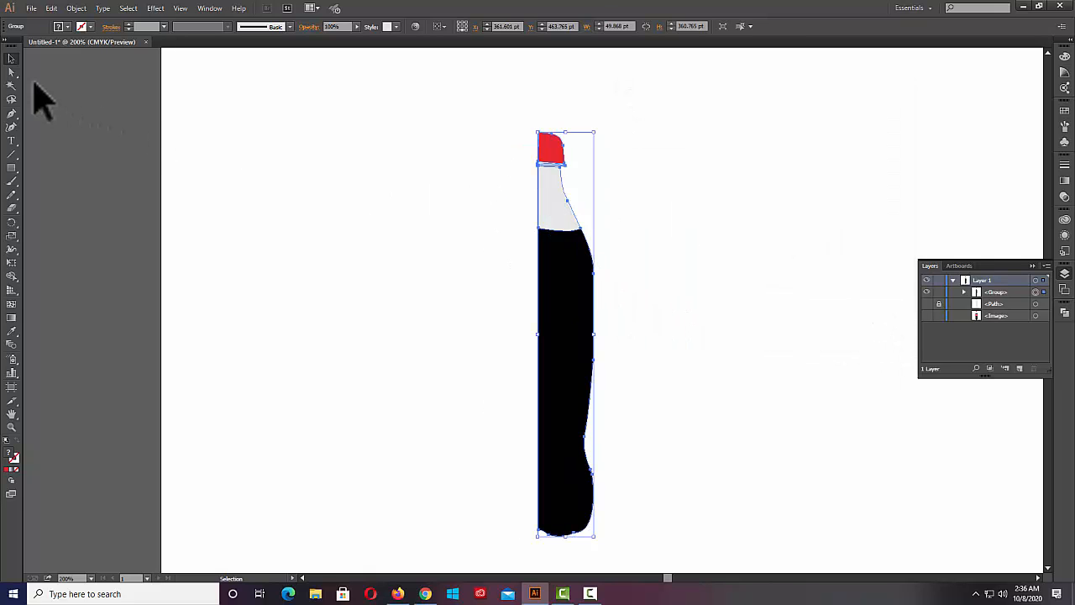
Reduce the rounding of the red cap's upper outer corner within the group and deselect it.
{"action": "left_click", "coordinate": [12, 72]}
{"action": "left_click", "coordinate": [767, 154]}
{"action": "left_click", "coordinate": [555, 147]}
{"action": "left_click", "coordinate": [555, 132]}
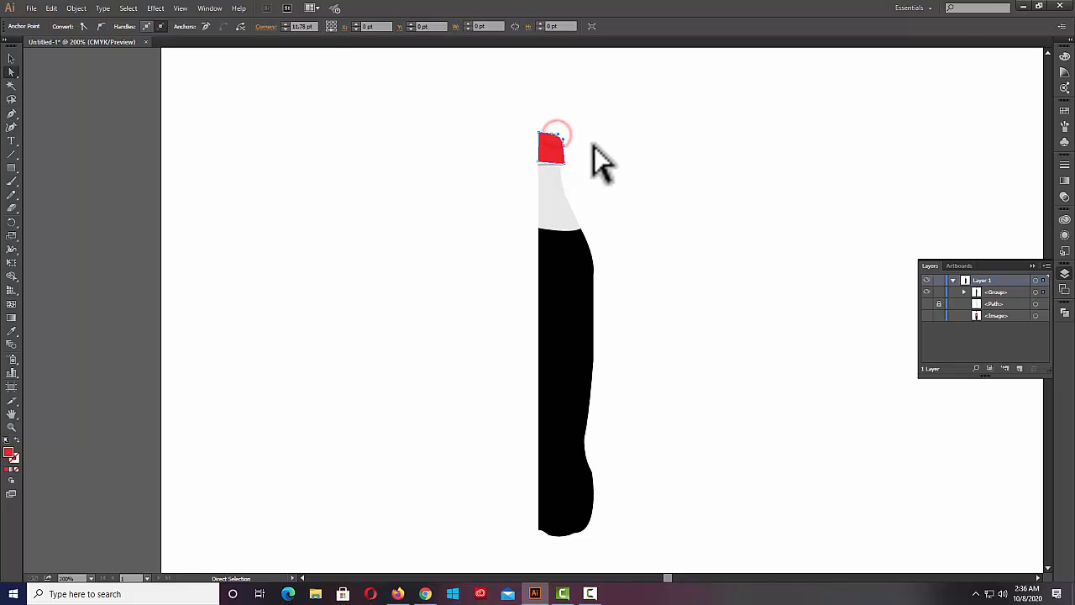
{"action": "left_click", "coordinate": [549, 147]}
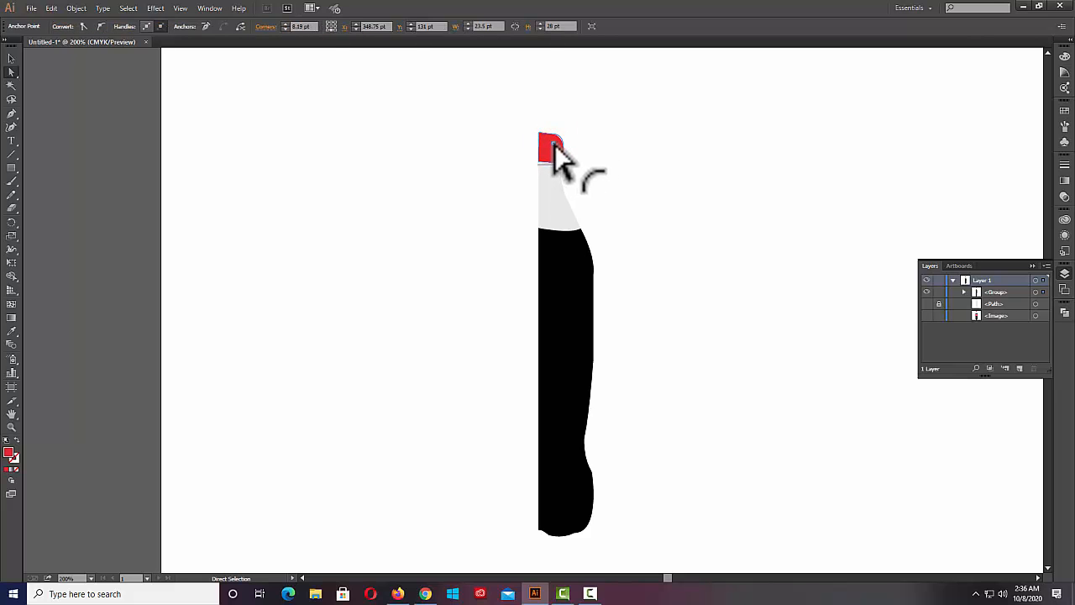
{"action": "left_click", "coordinate": [555, 151]}
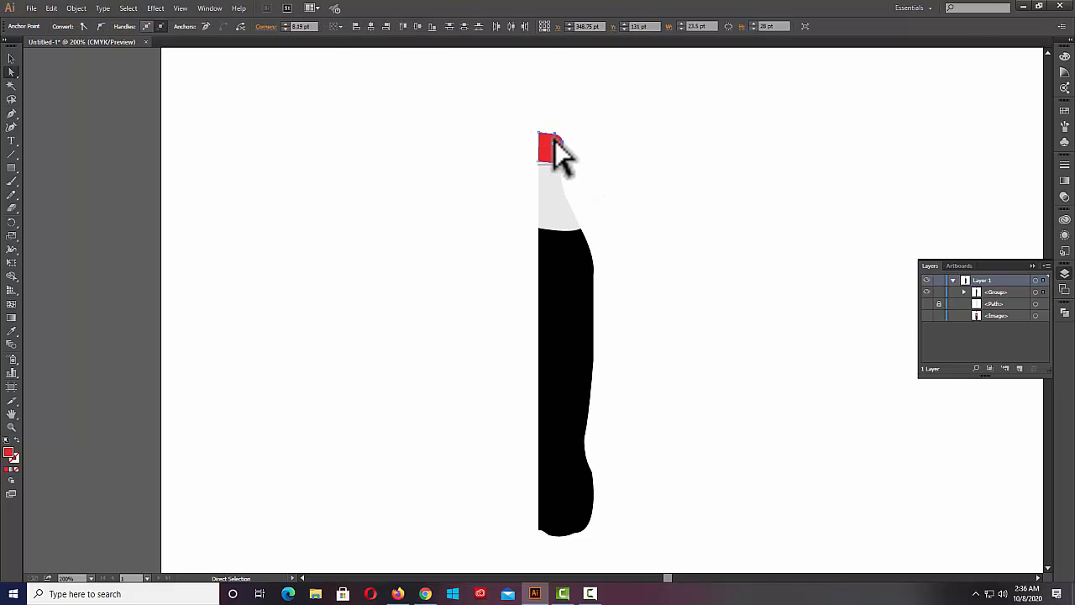
{"action": "left_click", "coordinate": [645, 200]}
{"action": "left_click", "coordinate": [11, 58]}
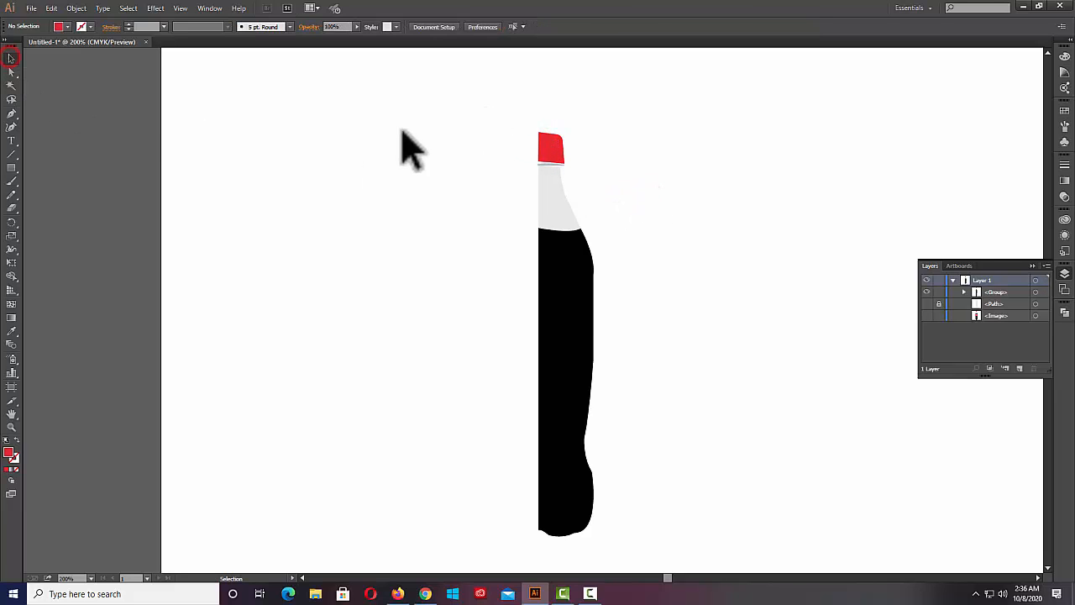
{"action": "left_click_drag", "start_coordinate": [468, 123], "coordinate": [716, 569]}
{"action": "left_click", "coordinate": [155, 8]}
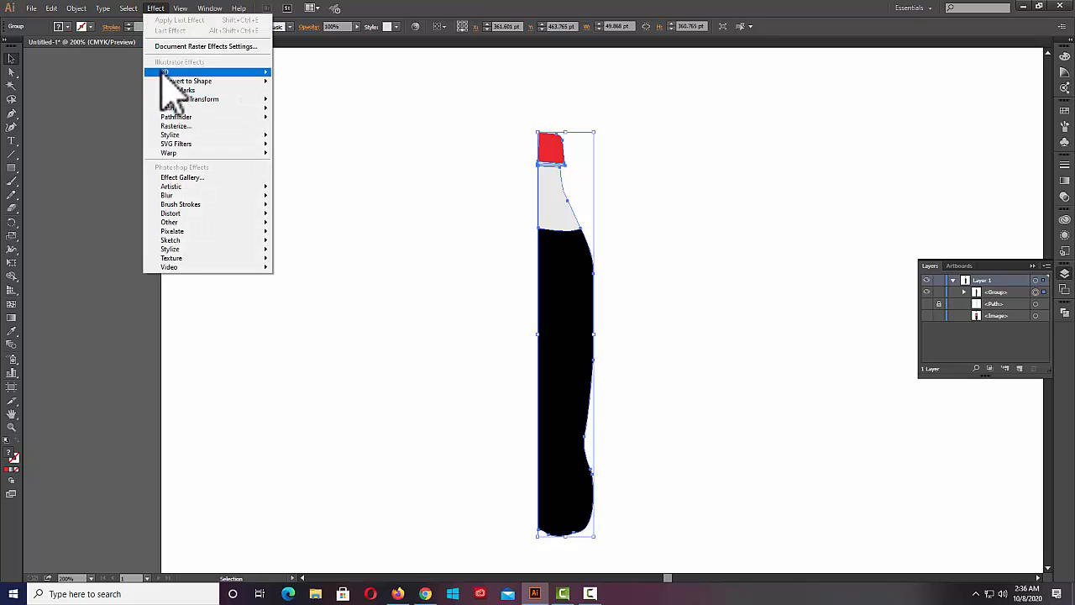
{"action": "mouse_move", "coordinate": [168, 72]}
{"action": "left_click", "coordinate": [852, 298]}
{"action": "left_click", "coordinate": [876, 315]}
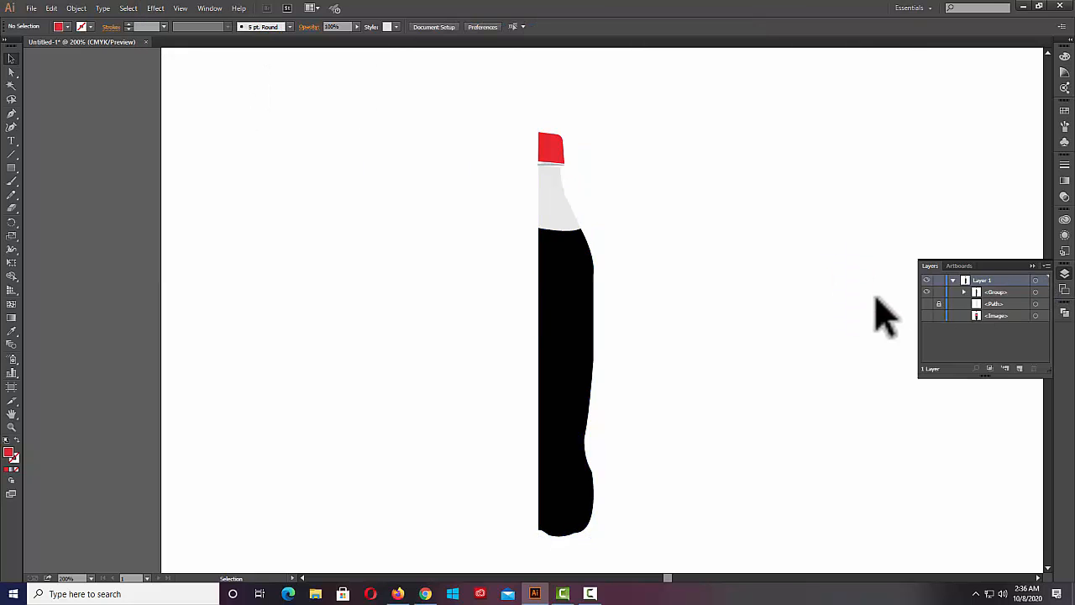
Show the Appearance attributes in place of the layer list, with nothing selected.
{"action": "left_click", "coordinate": [1063, 236]}
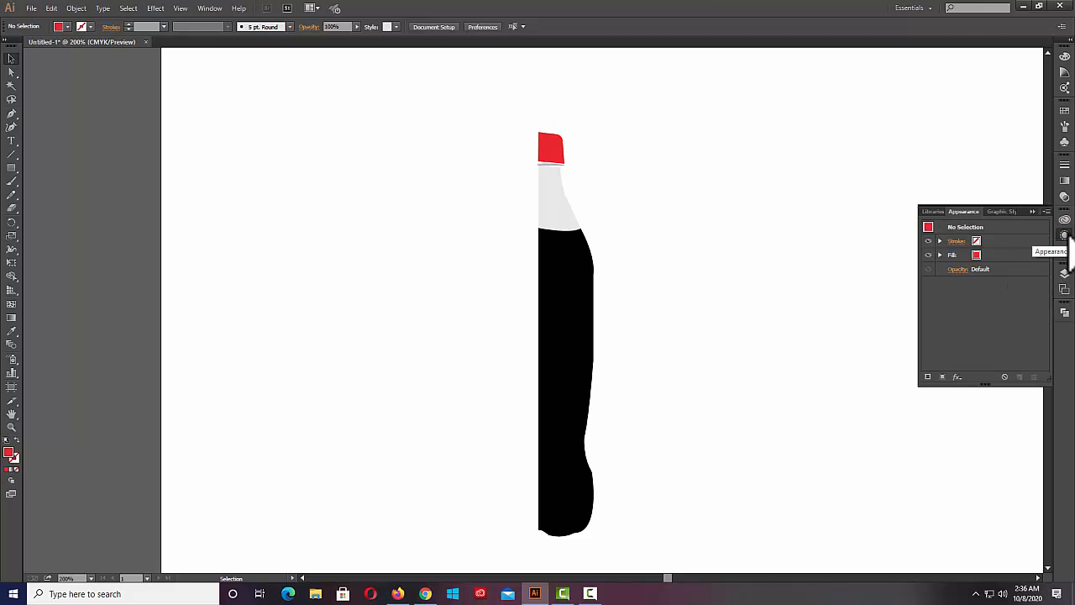
{"action": "left_click", "coordinate": [210, 8]}
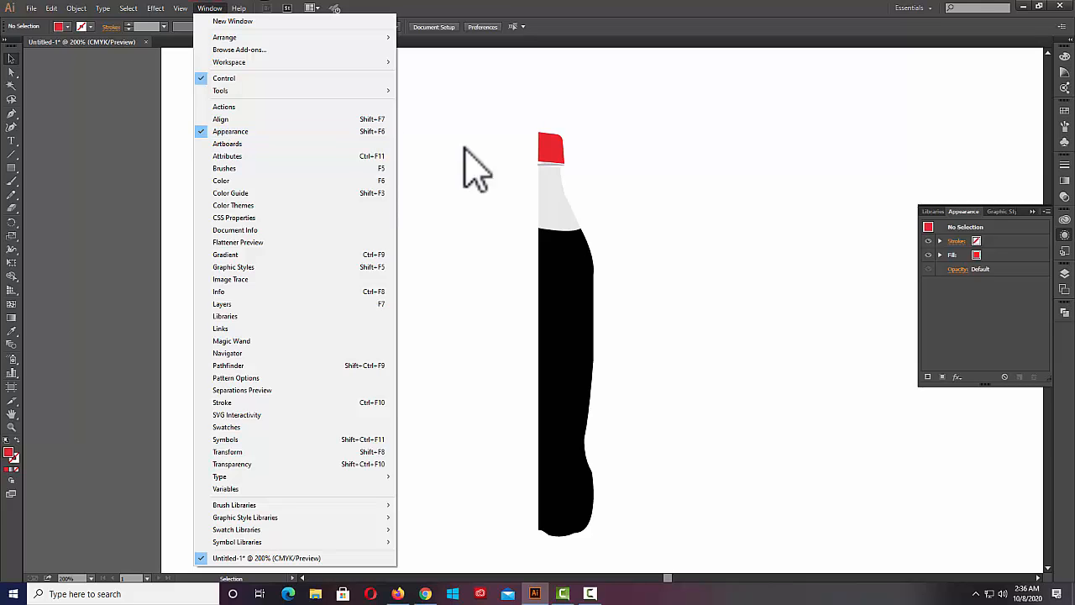
{"action": "left_click", "coordinate": [997, 168]}
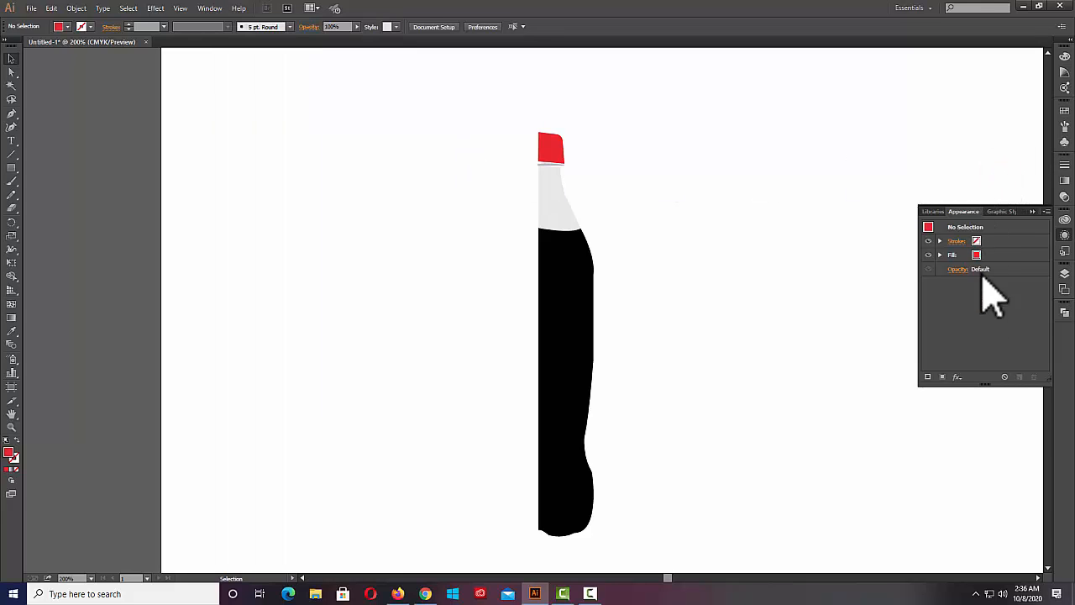
Add a 360° 3D Revolve effect from the left edge to the appearance attributes with nothing selected.
{"action": "left_click", "coordinate": [959, 378]}
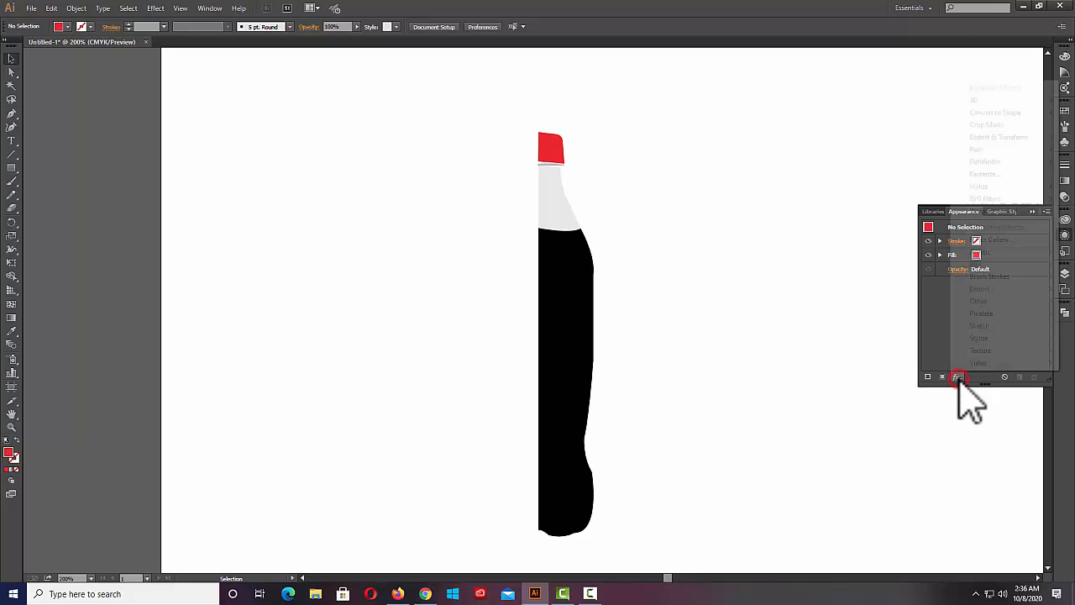
{"action": "mouse_move", "coordinate": [987, 99]}
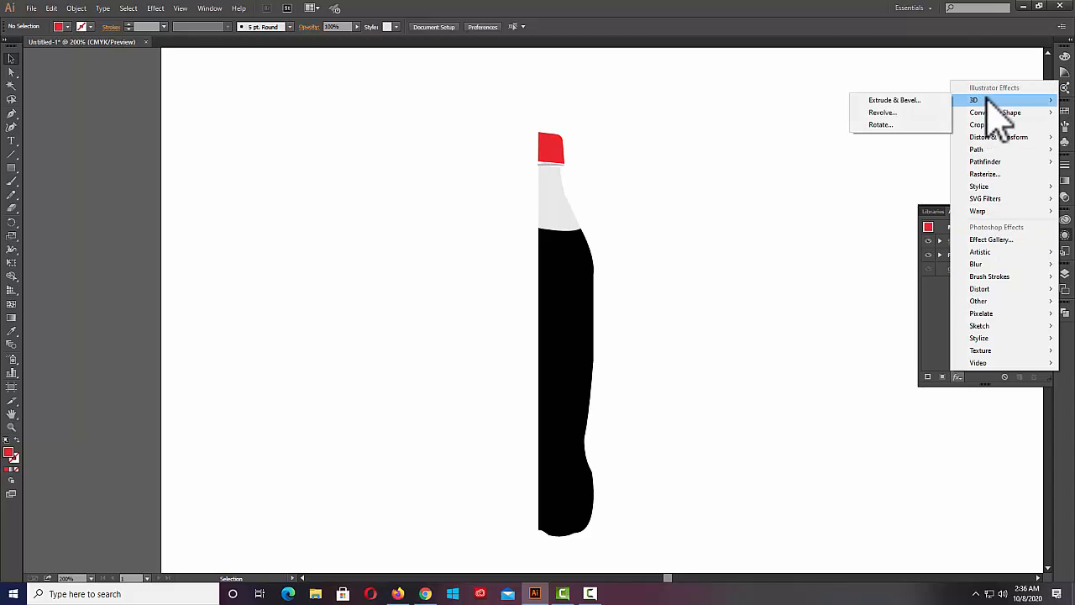
{"action": "left_click", "coordinate": [902, 114]}
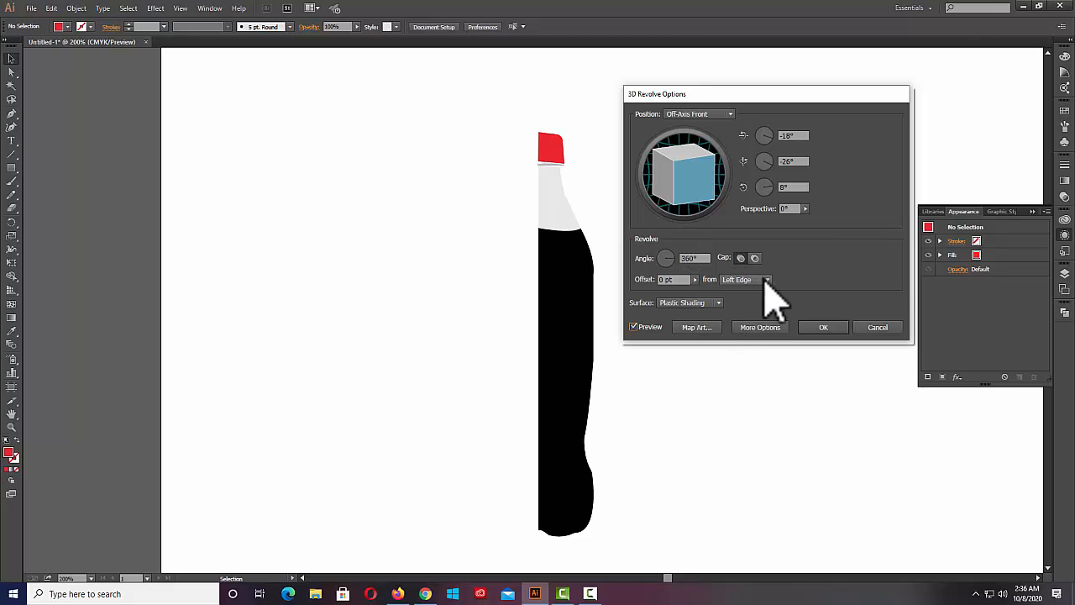
{"action": "left_click", "coordinate": [825, 327]}
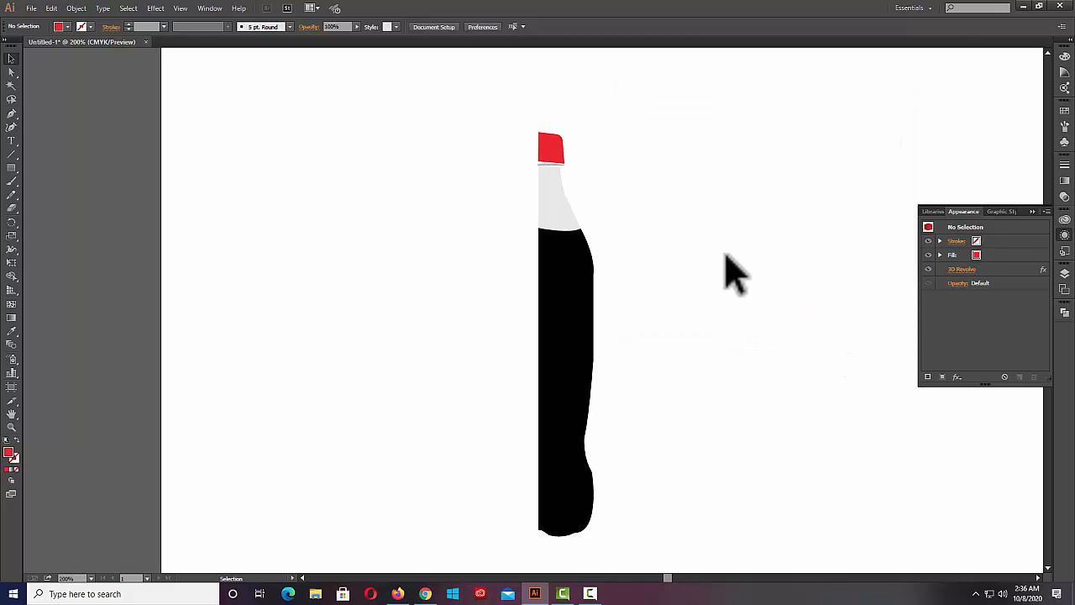
Reopen the 3D Revolve entry's options with the preview on, cancel them and delete the effect from the appearance attributes.
{"action": "left_click", "coordinate": [991, 270]}
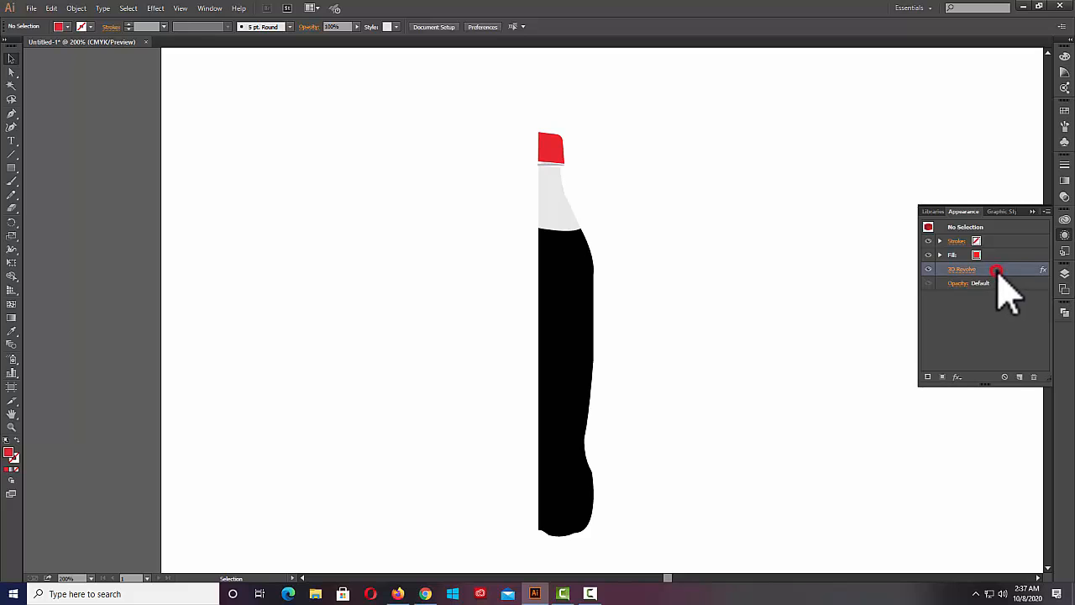
{"action": "left_click", "coordinate": [970, 270]}
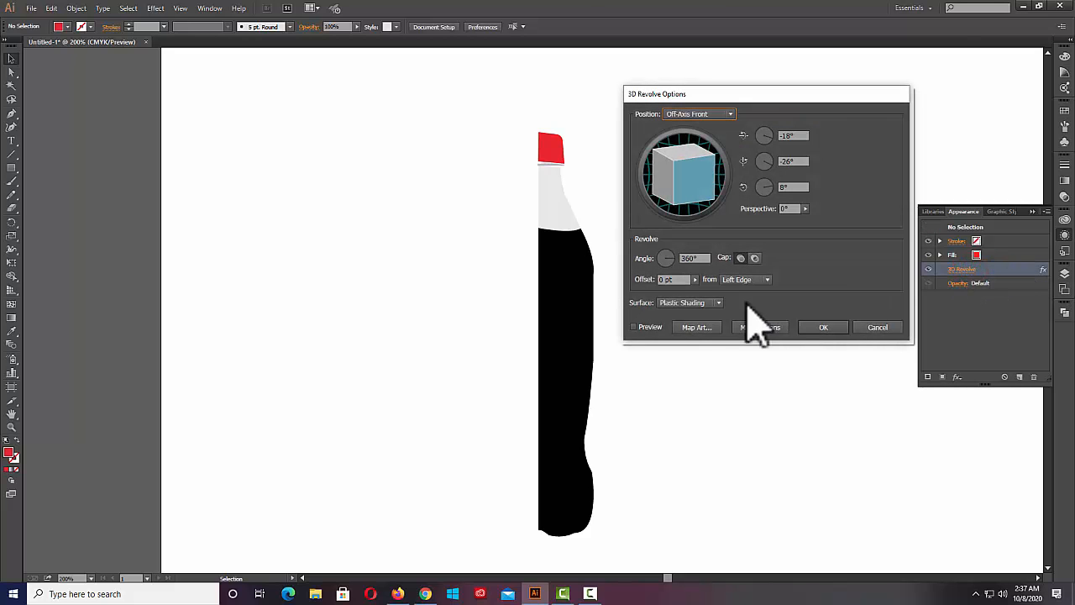
{"action": "left_click", "coordinate": [635, 327]}
{"action": "left_click", "coordinate": [766, 279]}
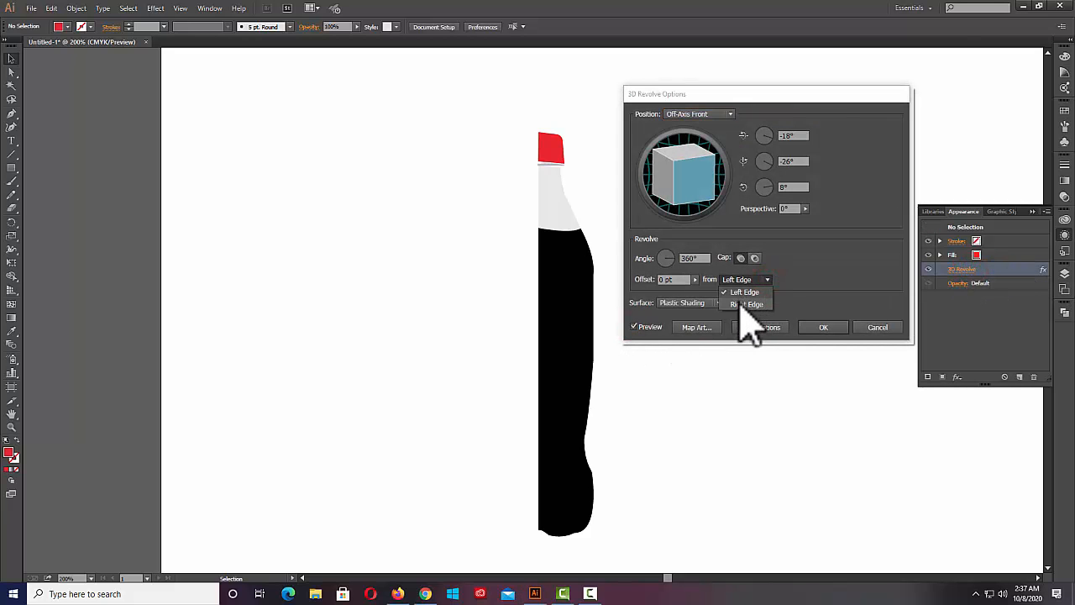
{"action": "left_click", "coordinate": [879, 327]}
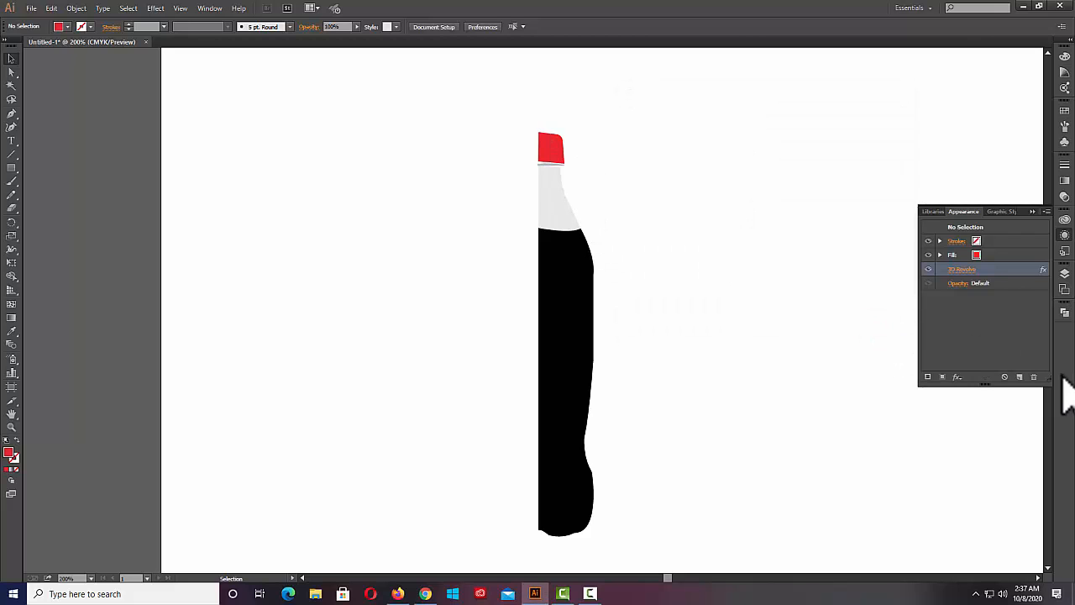
{"action": "left_click", "coordinate": [1033, 377]}
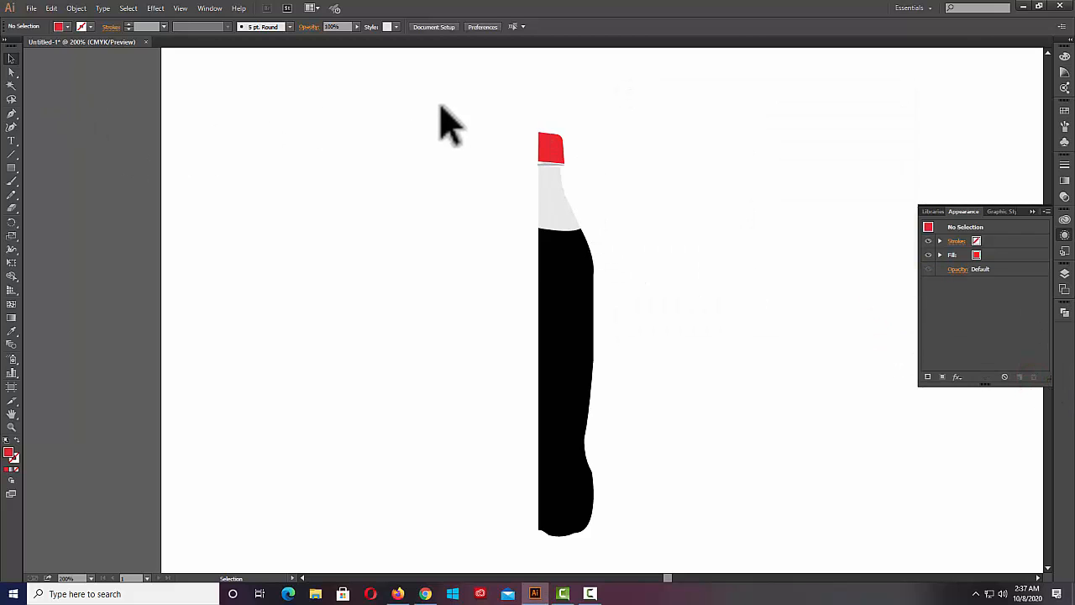
Select the grouped half-profile and preview a 360° 3D Revolve with the extra shading options shown, without applying it.
{"action": "left_click_drag", "start_coordinate": [446, 105], "coordinate": [666, 546]}
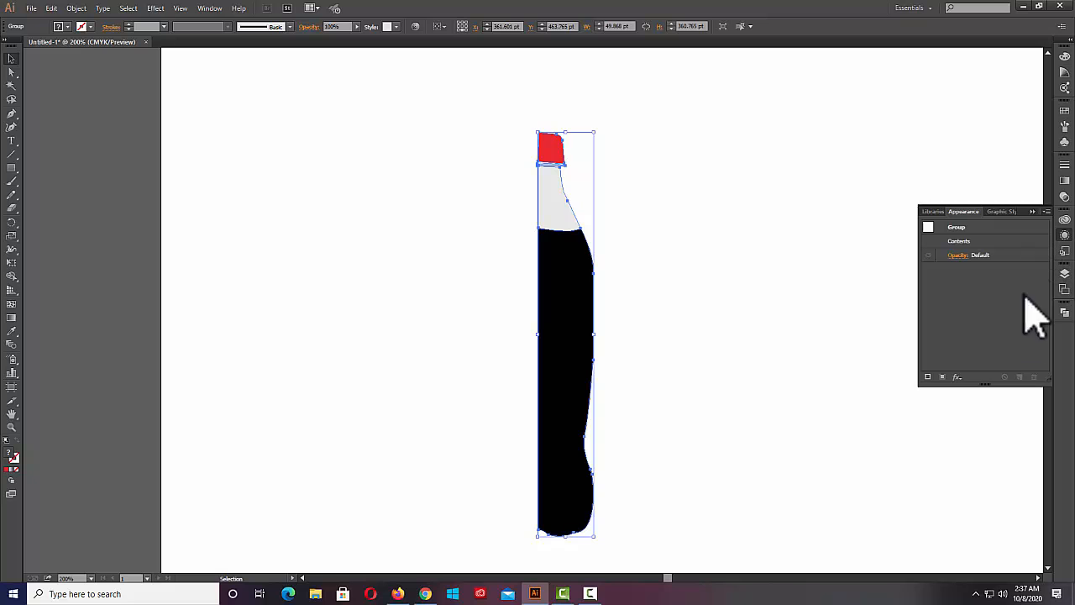
{"action": "left_click", "coordinate": [156, 8]}
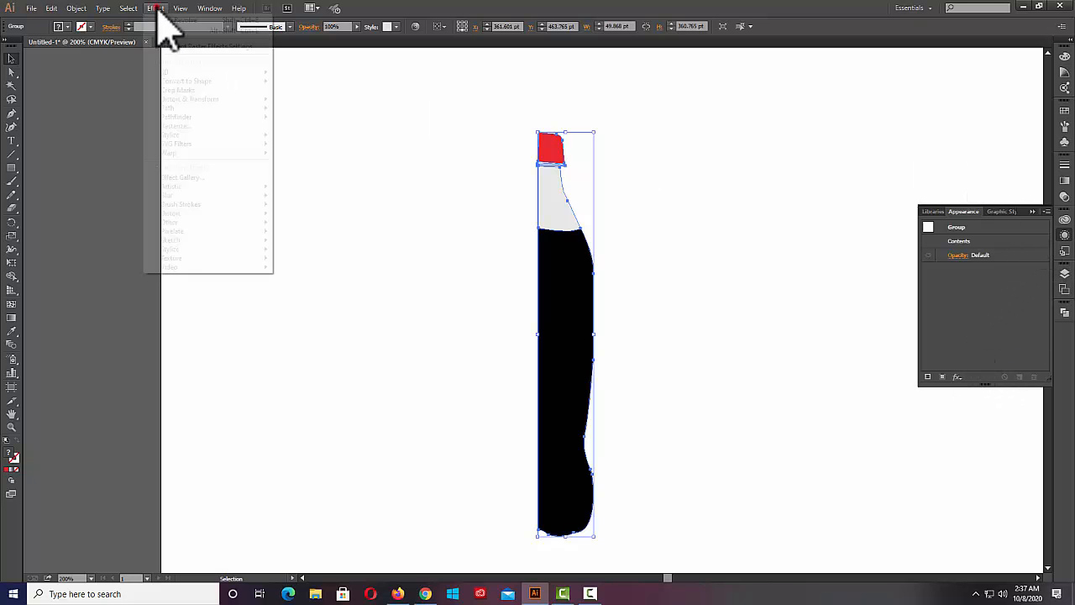
{"action": "mouse_move", "coordinate": [176, 74]}
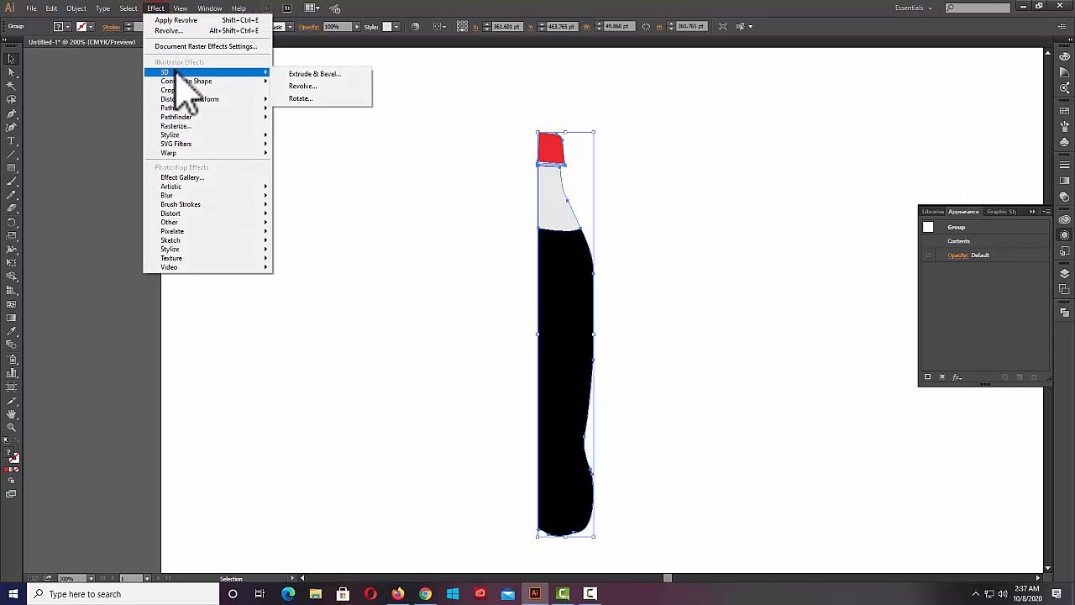
{"action": "left_click", "coordinate": [307, 86]}
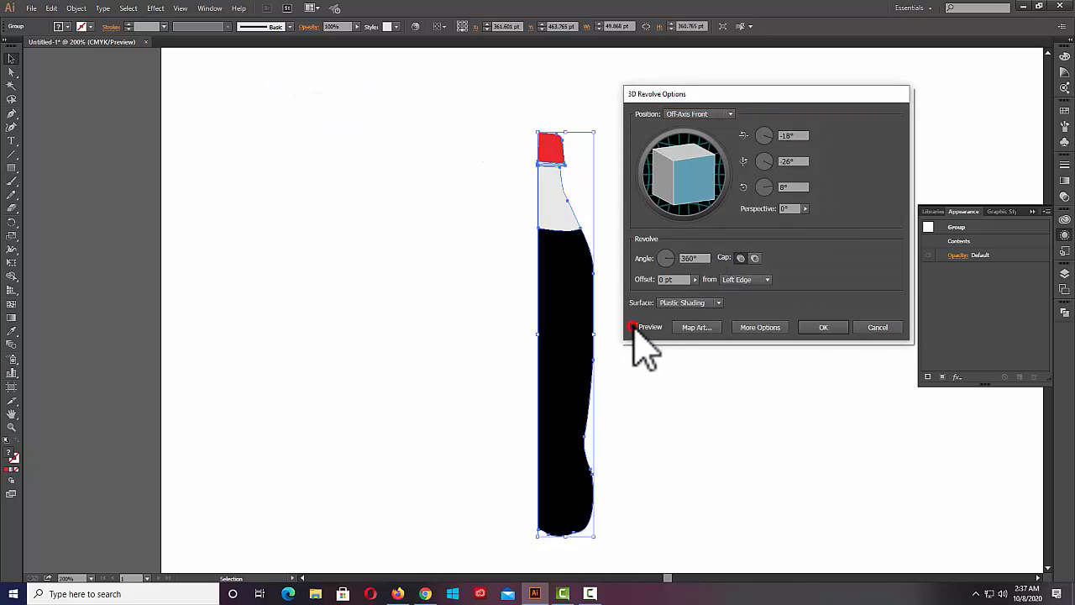
{"action": "left_click", "coordinate": [634, 326]}
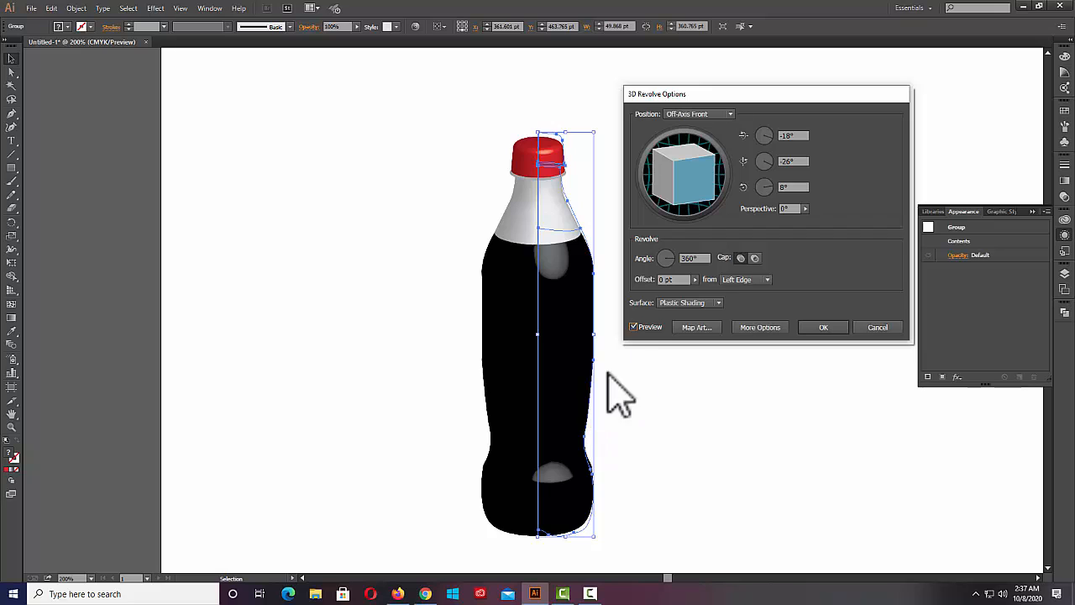
{"action": "left_click", "coordinate": [754, 329]}
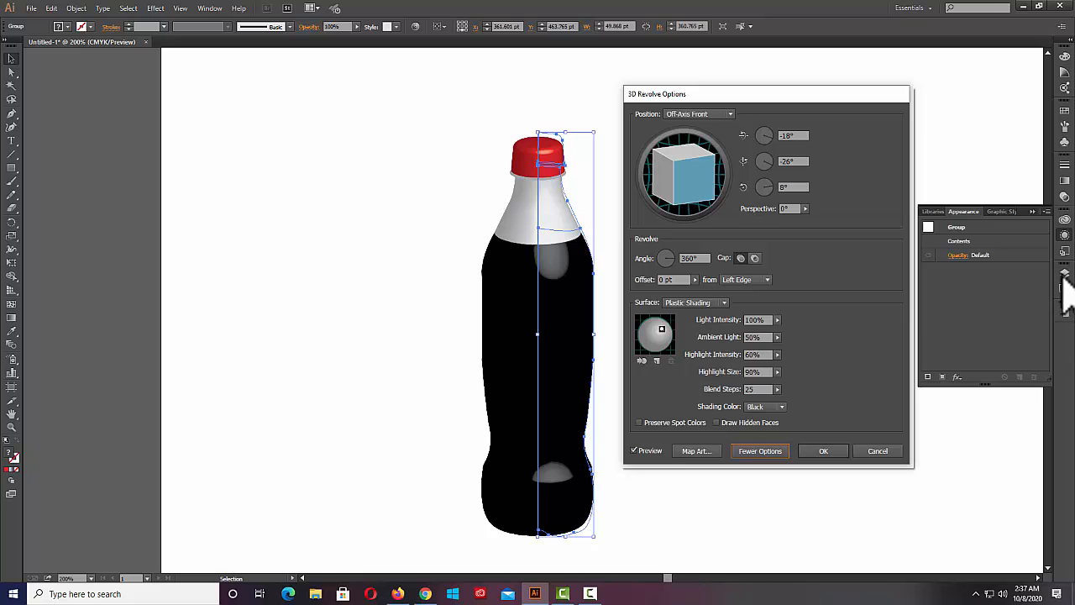
{"action": "left_click", "coordinate": [887, 450]}
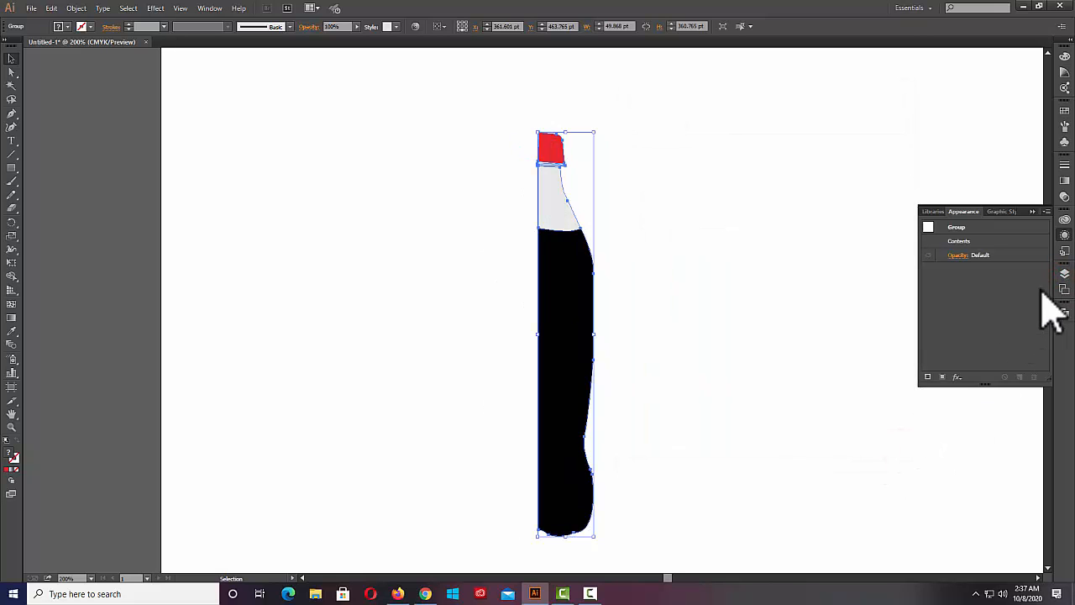
Unhide the reference bottle photo and place it to the right of the half-profile for comparison.
{"action": "left_click", "coordinate": [1064, 276]}
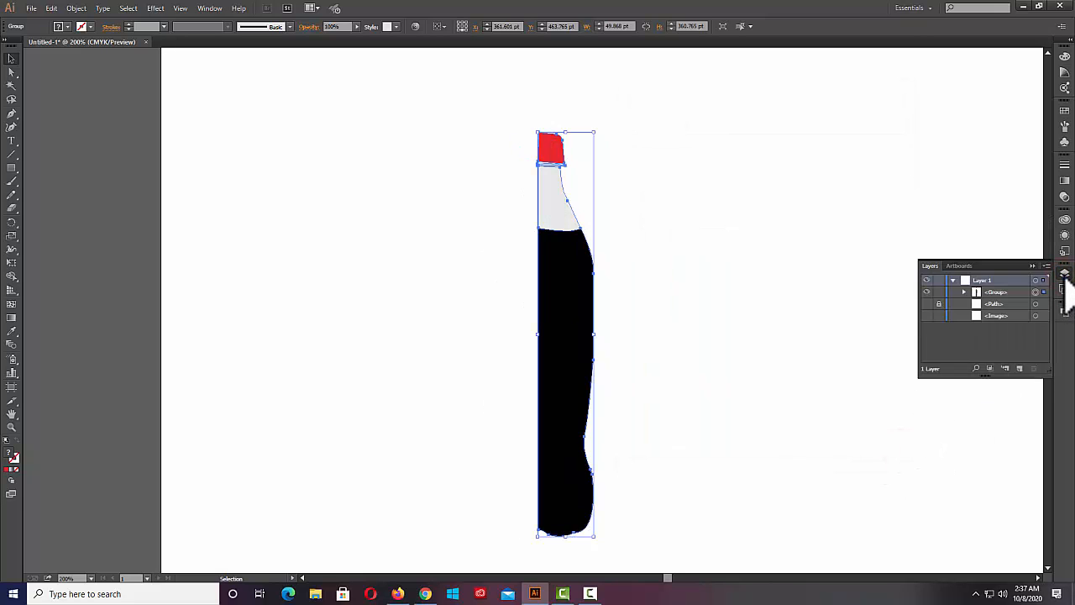
{"action": "left_click", "coordinate": [927, 315]}
{"action": "mouse_move", "coordinate": [470, 290]}
{"action": "left_mouse_down"}
{"action": "mouse_move", "coordinate": [317, 283]}
{"action": "mouse_move", "coordinate": [220, 317]}
{"action": "left_mouse_up"}
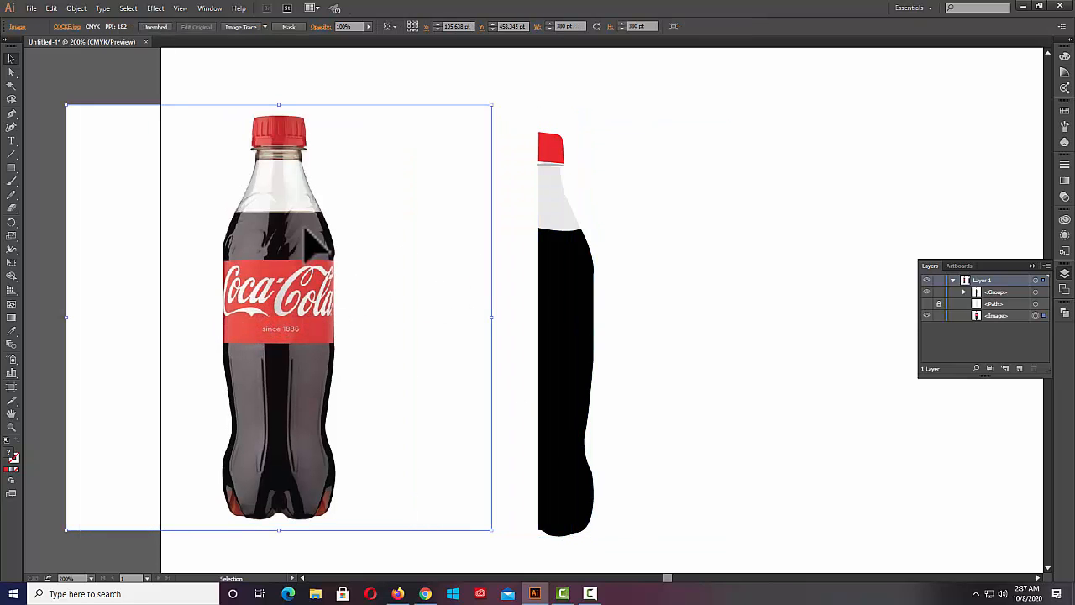
{"action": "mouse_move", "coordinate": [830, 248]}
{"action": "left_mouse_down"}
{"action": "mouse_move", "coordinate": [853, 251]}
{"action": "mouse_move", "coordinate": [844, 244]}
{"action": "left_mouse_up"}
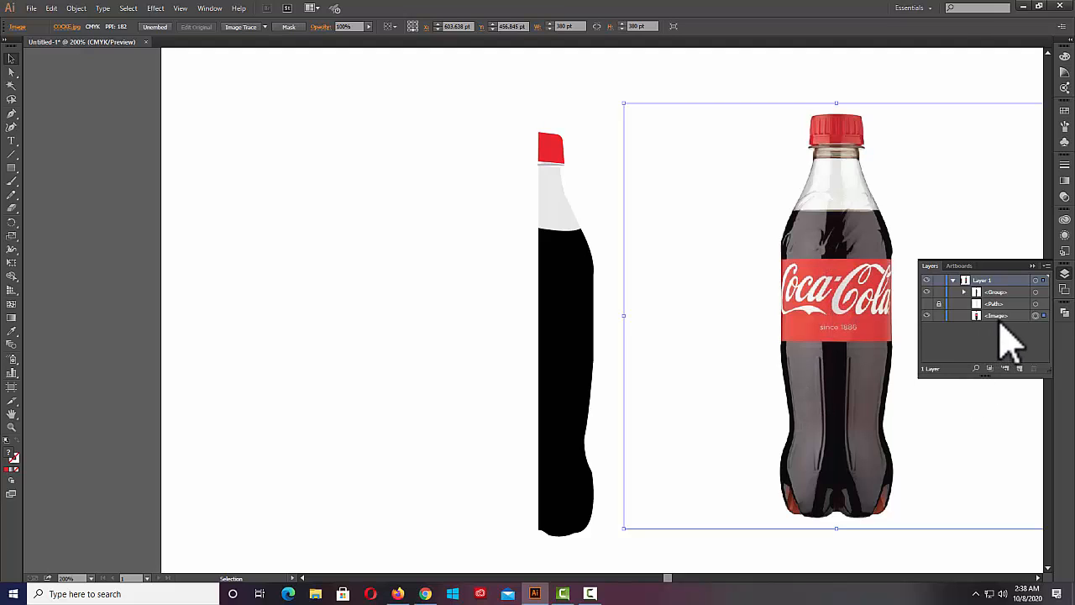
Set up a previewed 360° 3D Revolve from the left edge on the grouped half-profile in the Off-Axis Front position.
{"action": "left_click_drag", "start_coordinate": [468, 101], "coordinate": [569, 531]}
{"action": "left_click", "coordinate": [155, 9]}
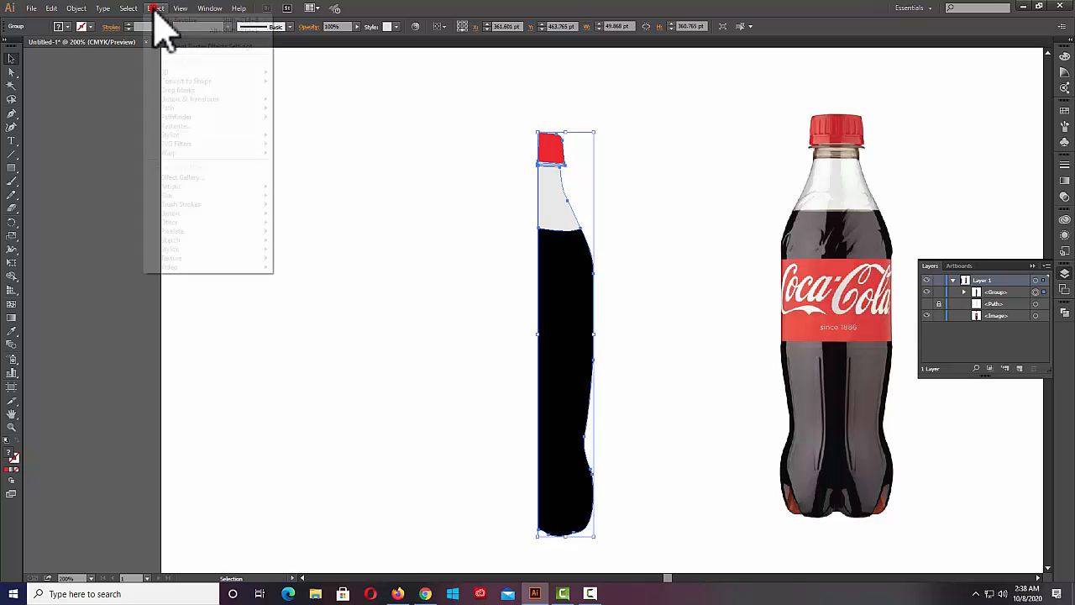
{"action": "mouse_move", "coordinate": [176, 72]}
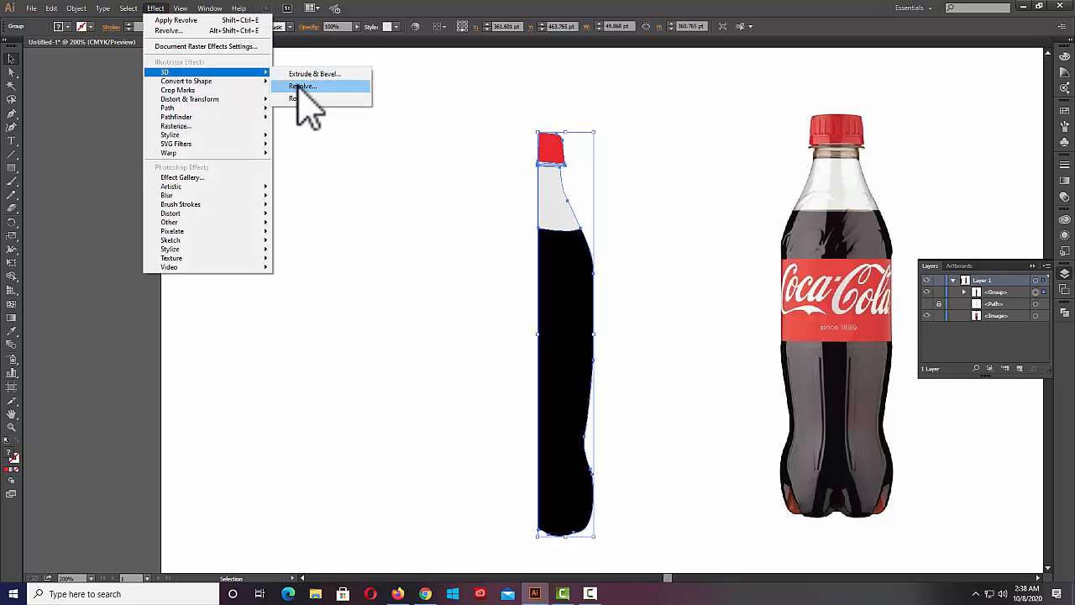
{"action": "left_click", "coordinate": [301, 87]}
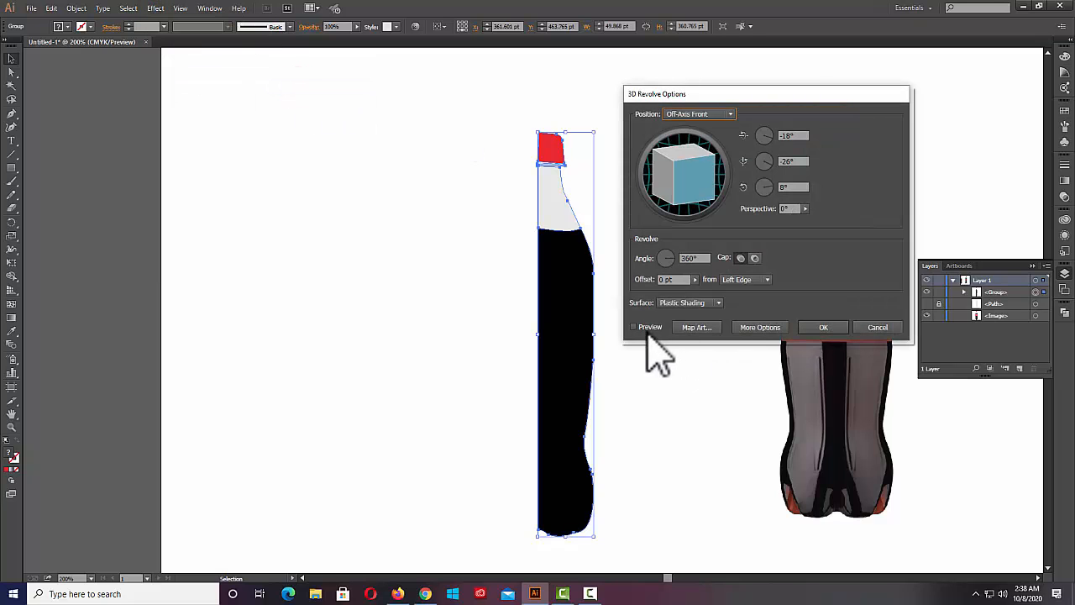
{"action": "left_click", "coordinate": [633, 327]}
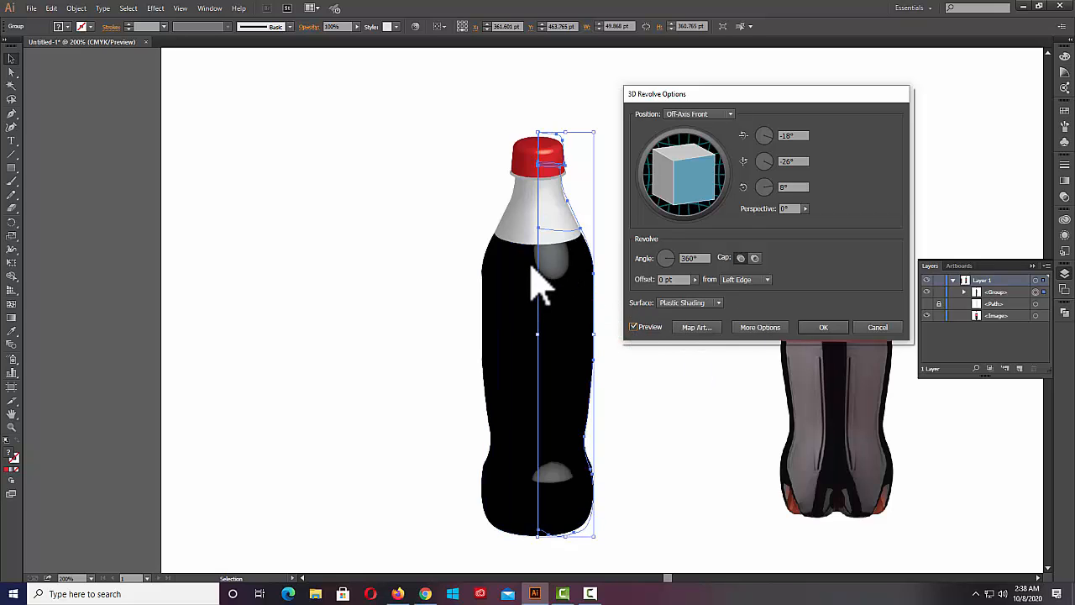
Reposition the Revolve light to the right side of the shading sphere, keeping the photo uncovered for comparison.
{"action": "left_click", "coordinate": [756, 328]}
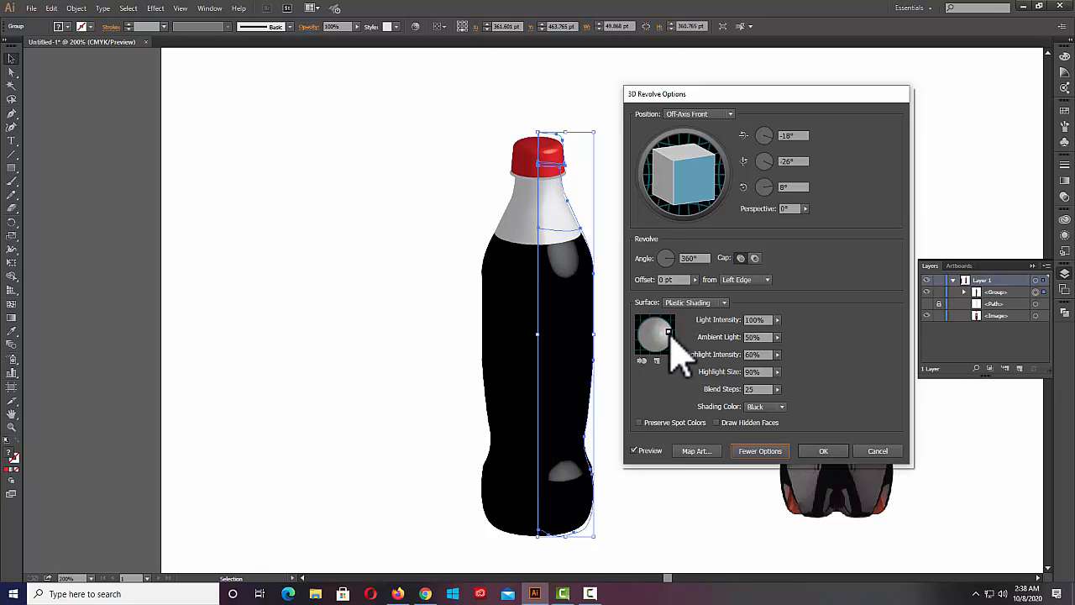
{"action": "left_click_drag", "start_coordinate": [670, 333], "coordinate": [669, 334]}
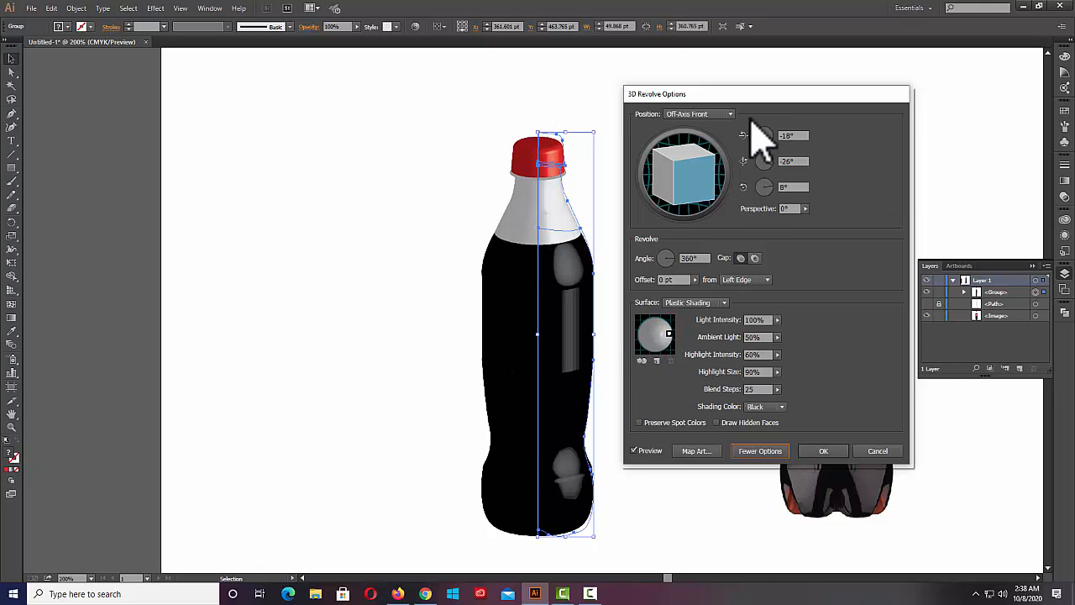
{"action": "left_click_drag", "start_coordinate": [652, 94], "coordinate": [200, 112]}
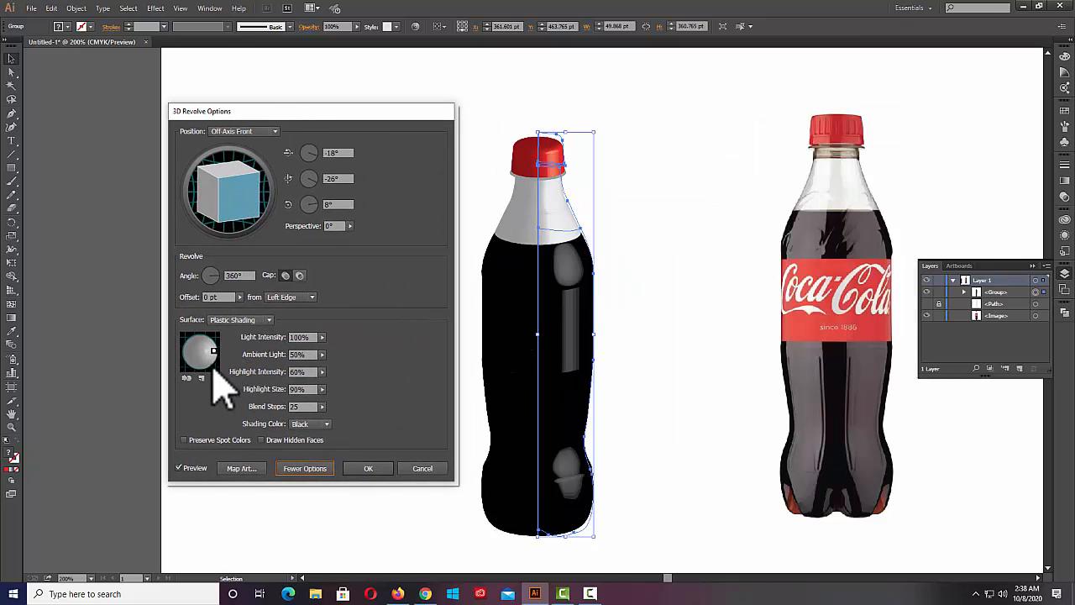
Add a second light on the left side of the shading sphere, apply the Revolve and shift the bottle up and left.
{"action": "left_click_drag", "start_coordinate": [212, 352], "coordinate": [193, 345]}
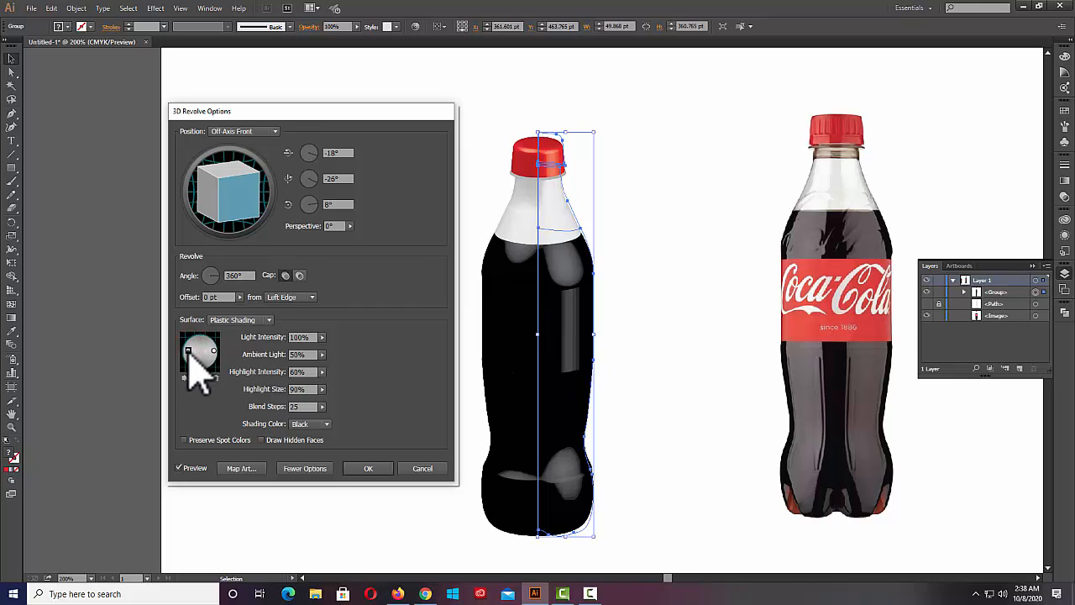
{"action": "left_click_drag", "start_coordinate": [191, 347], "coordinate": [217, 351]}
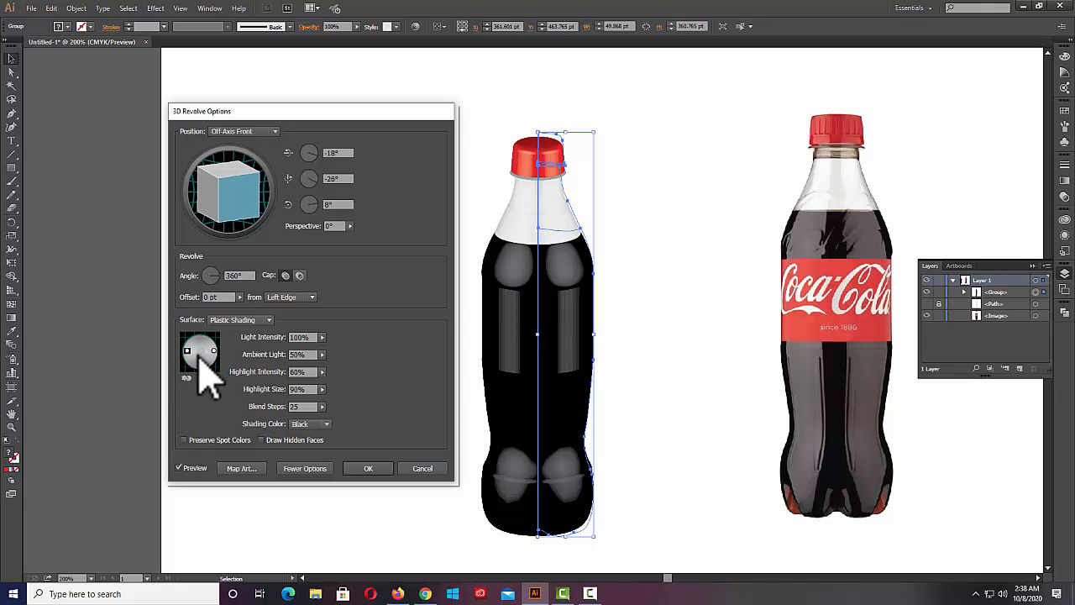
{"action": "left_click_drag", "start_coordinate": [186, 352], "coordinate": [215, 350]}
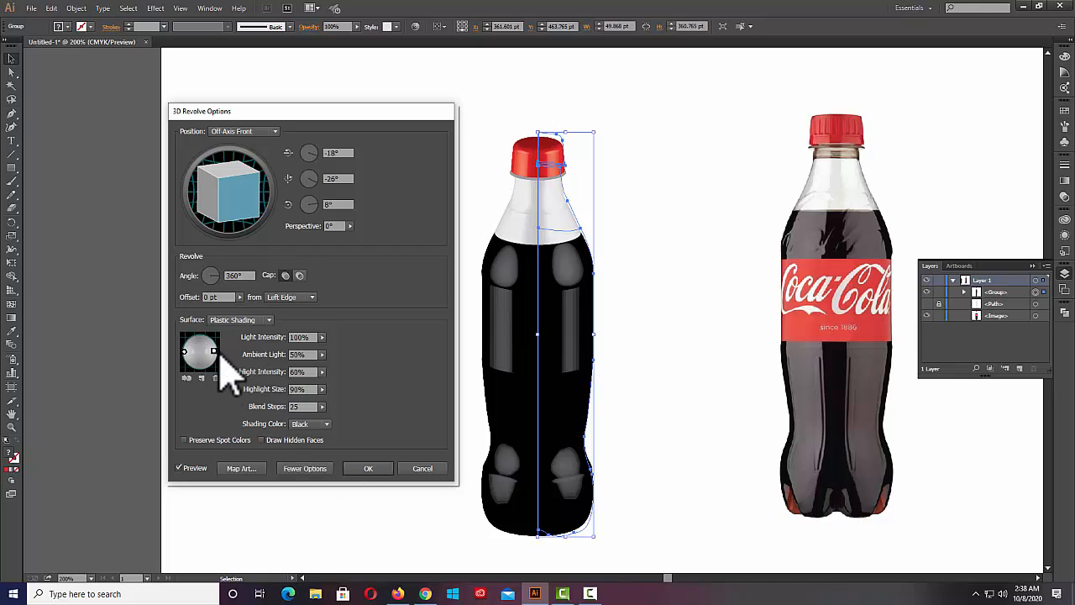
{"action": "left_click", "coordinate": [369, 468]}
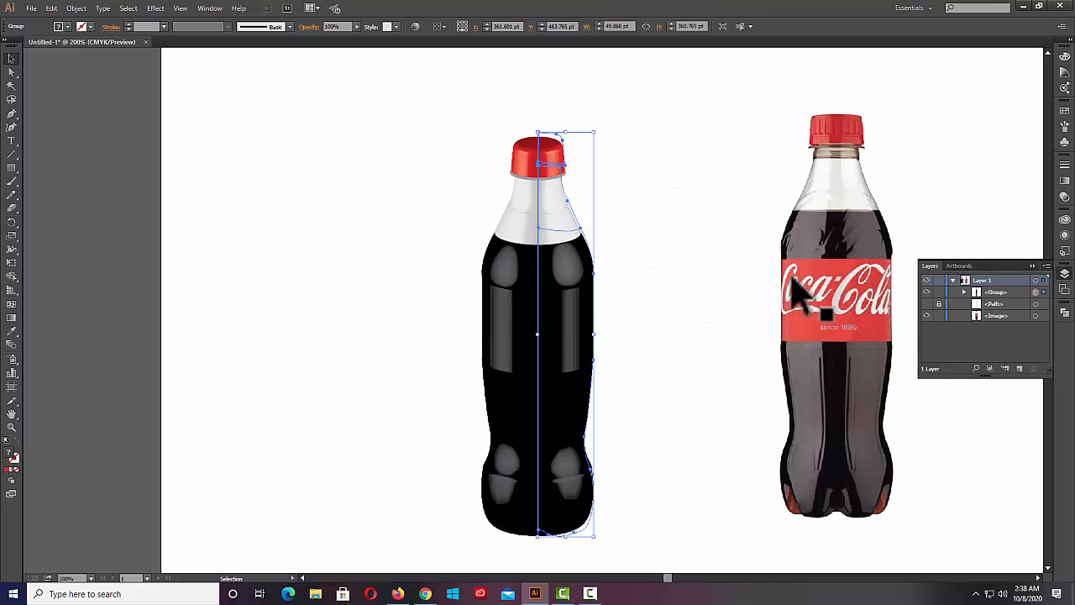
{"action": "left_click_drag", "start_coordinate": [538, 309], "coordinate": [501, 281]}
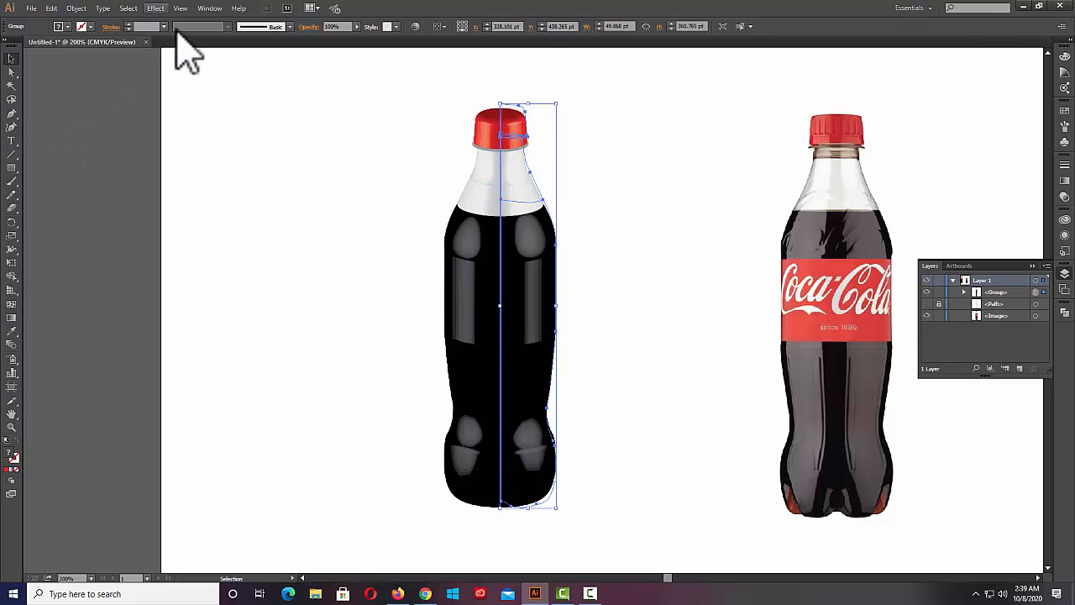
{"action": "left_click", "coordinate": [154, 10]}
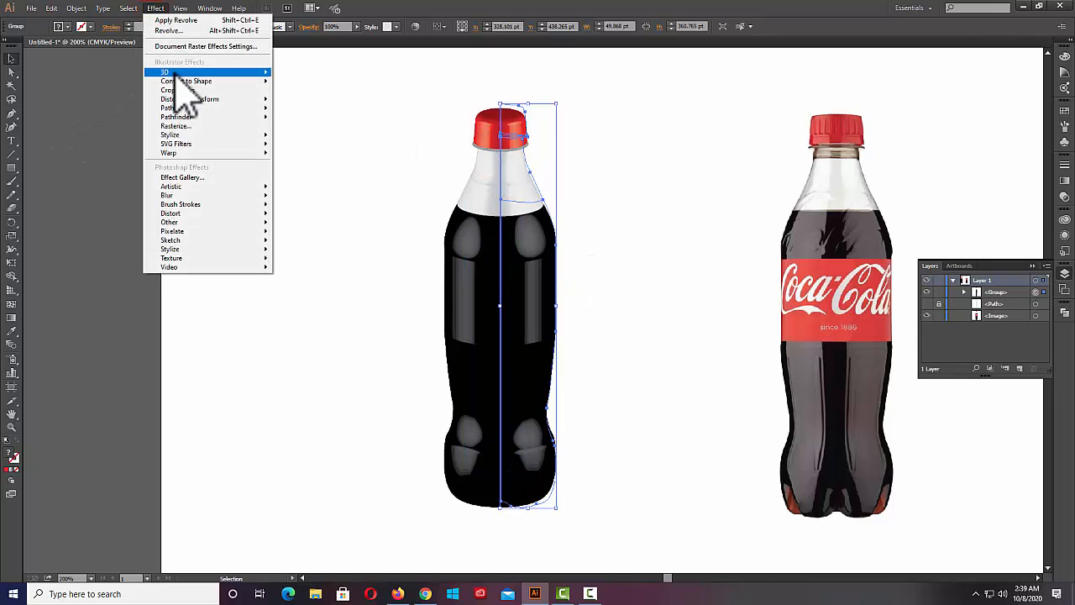
{"action": "mouse_move", "coordinate": [176, 74]}
{"action": "left_click", "coordinate": [308, 87]}
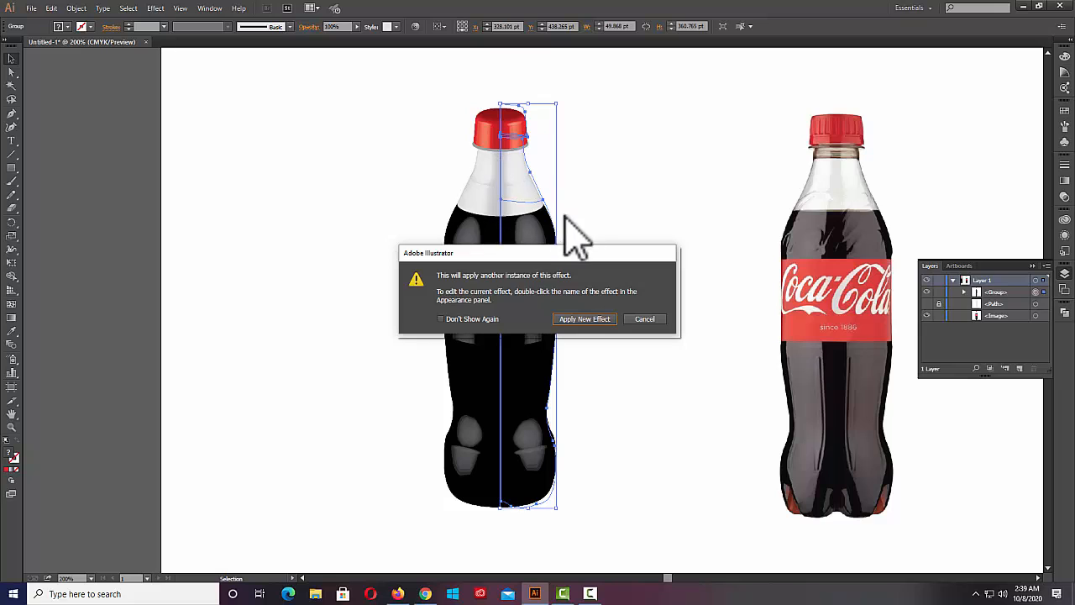
{"action": "left_click_drag", "start_coordinate": [616, 252], "coordinate": [365, 226]}
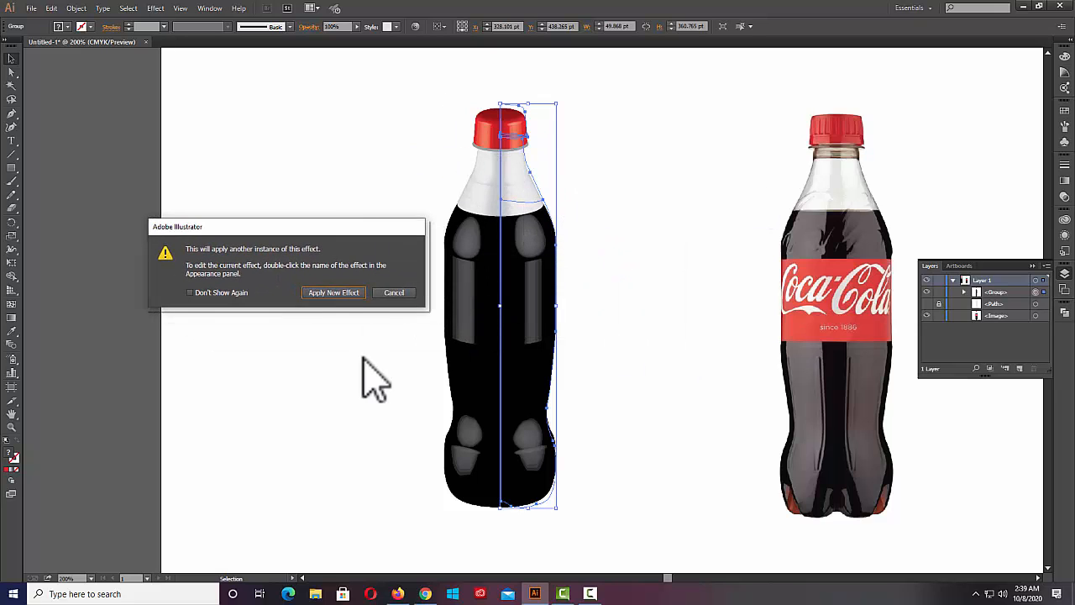
{"action": "left_click", "coordinate": [395, 292]}
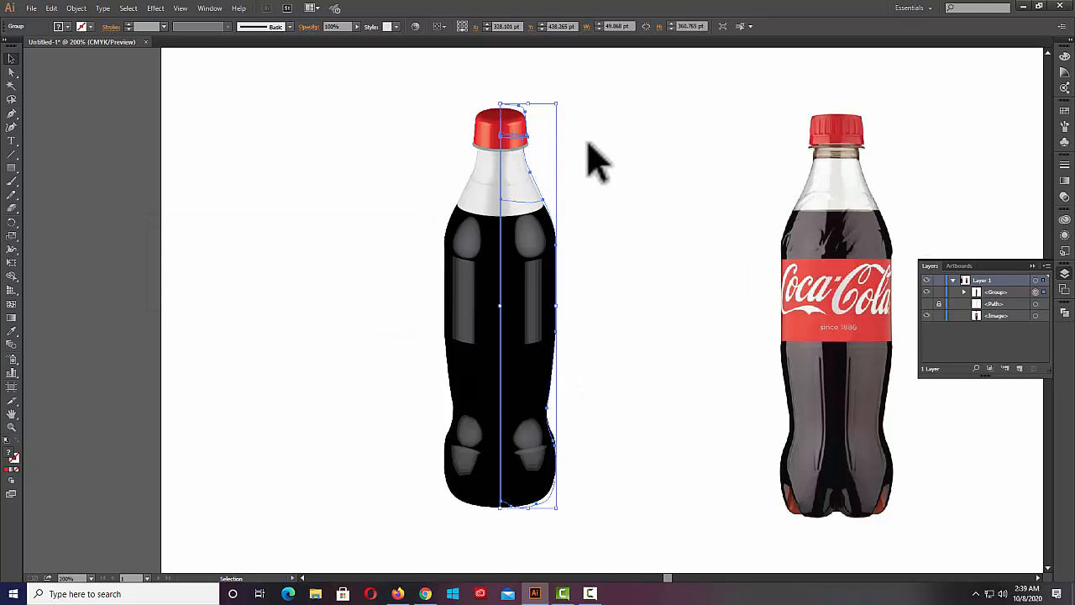
{"action": "left_click", "coordinate": [1065, 236]}
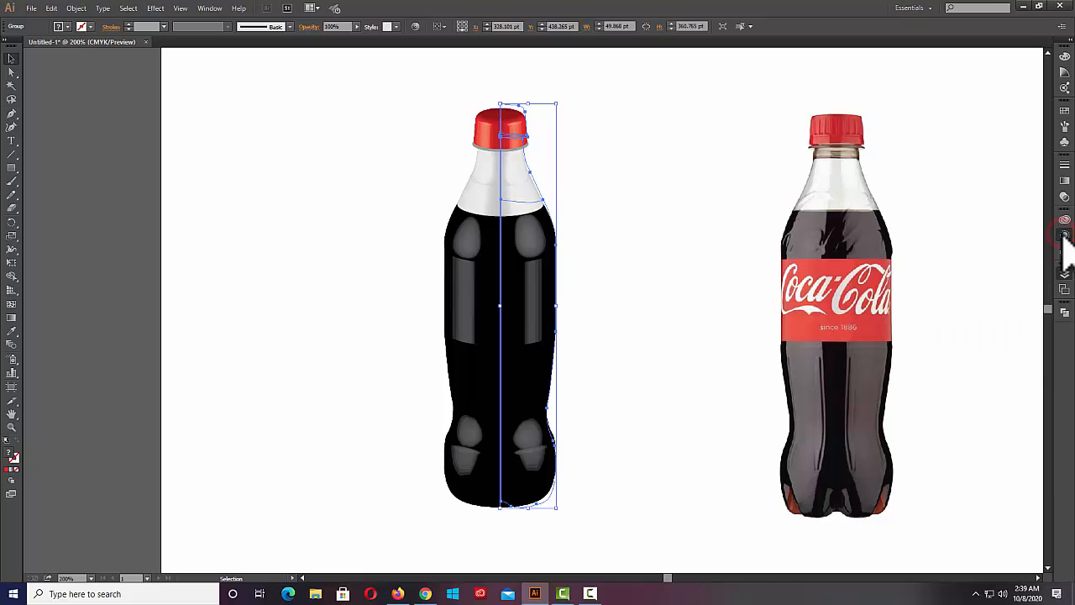
{"action": "left_click", "coordinate": [962, 255]}
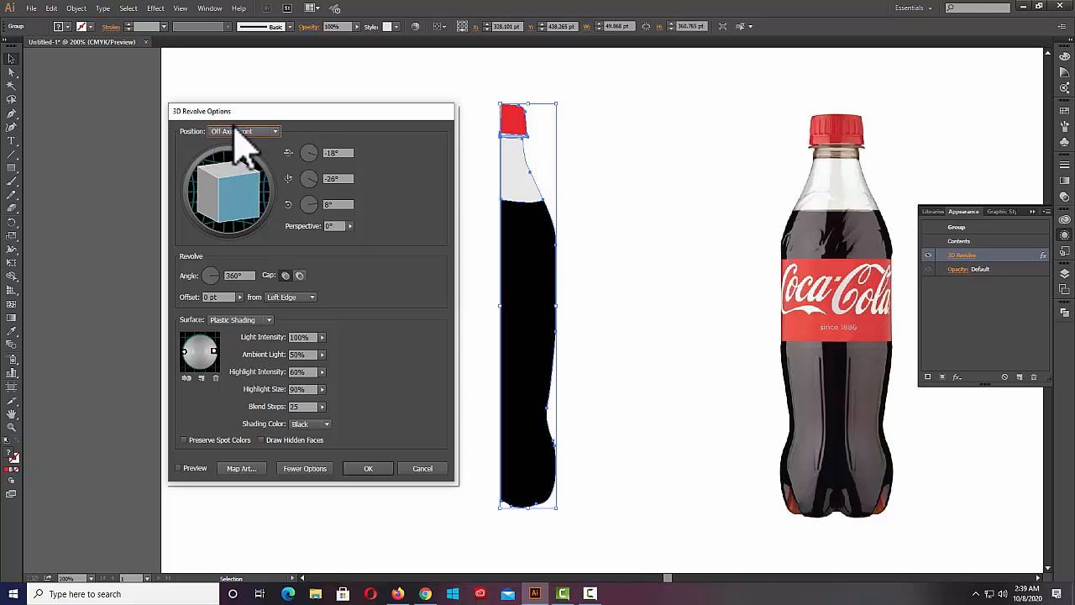
{"action": "left_click", "coordinate": [178, 468]}
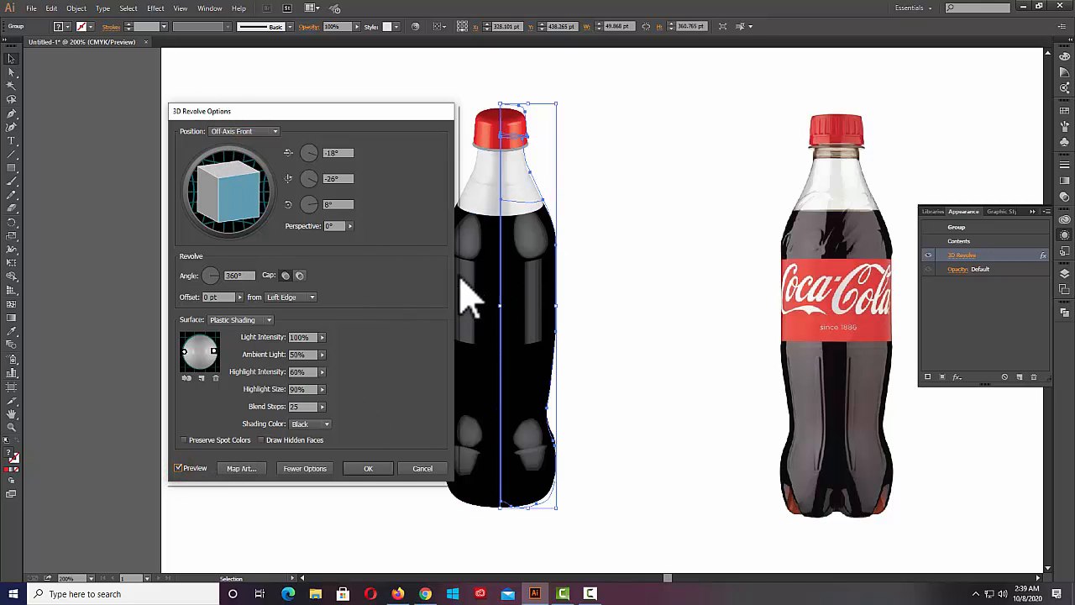
{"action": "left_click_drag", "start_coordinate": [361, 113], "coordinate": [298, 102]}
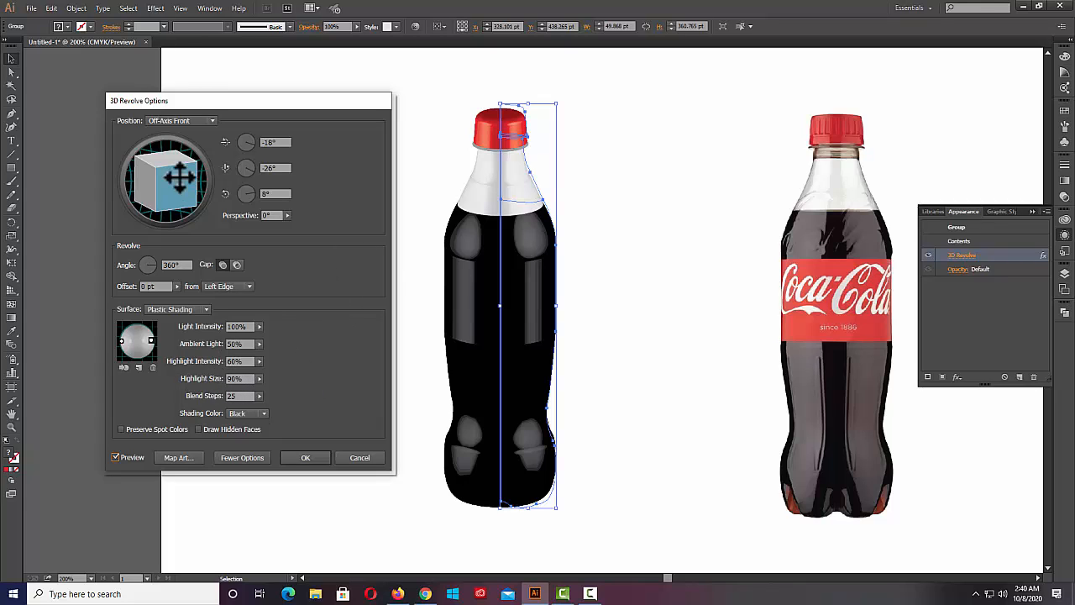
{"action": "left_click", "coordinate": [175, 458]}
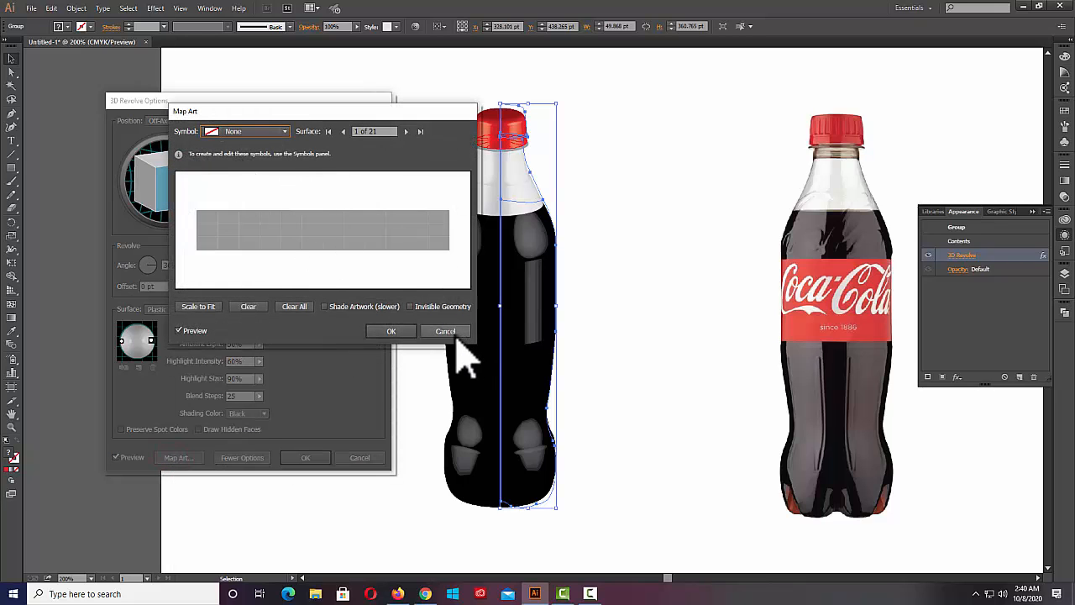
{"action": "left_click", "coordinate": [445, 331]}
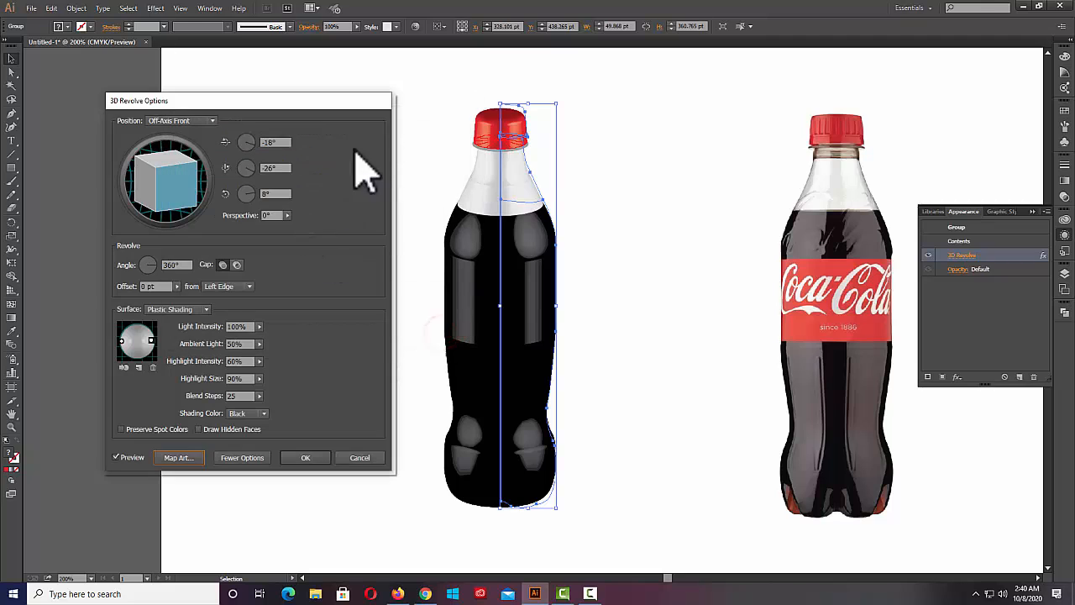
{"action": "left_click", "coordinate": [359, 458]}
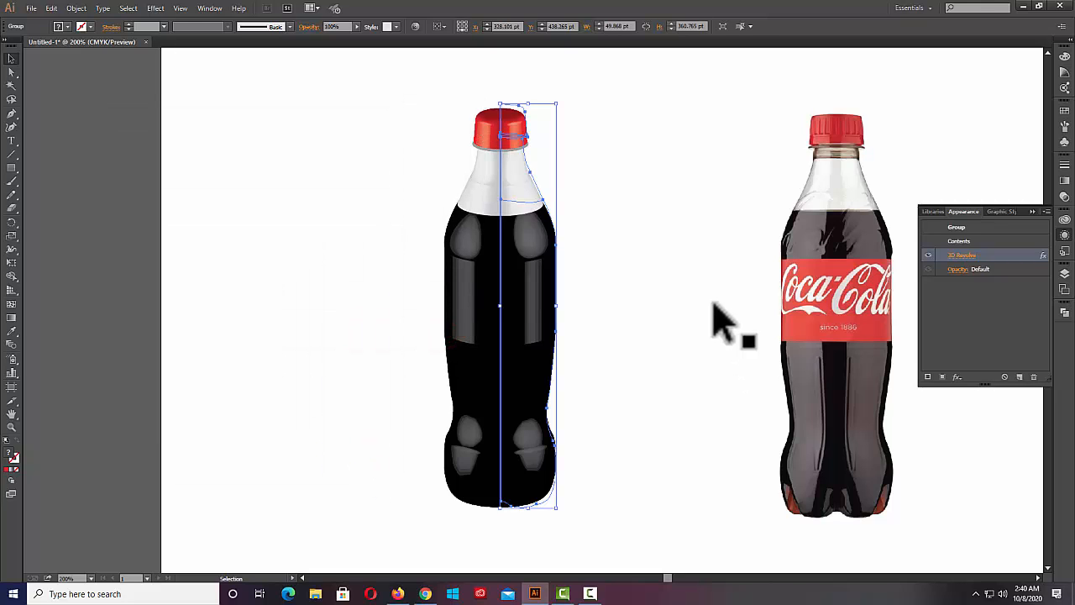
Place the Coca-Cola label image COCK.png on the artboard to the left of the revolved bottle's neck.
{"action": "left_click", "coordinate": [31, 8]}
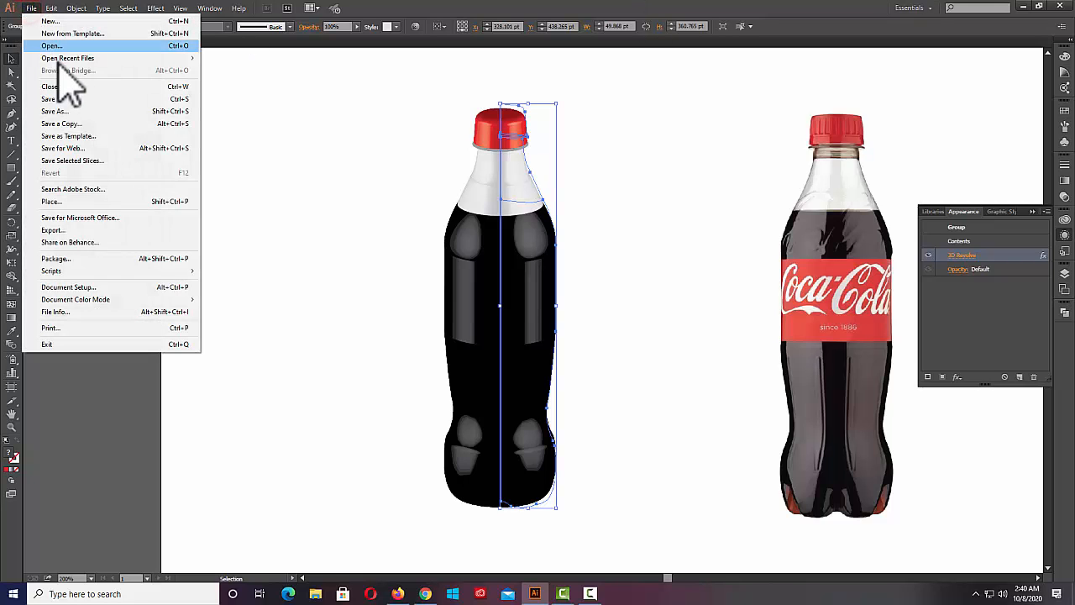
{"action": "left_click", "coordinate": [52, 204]}
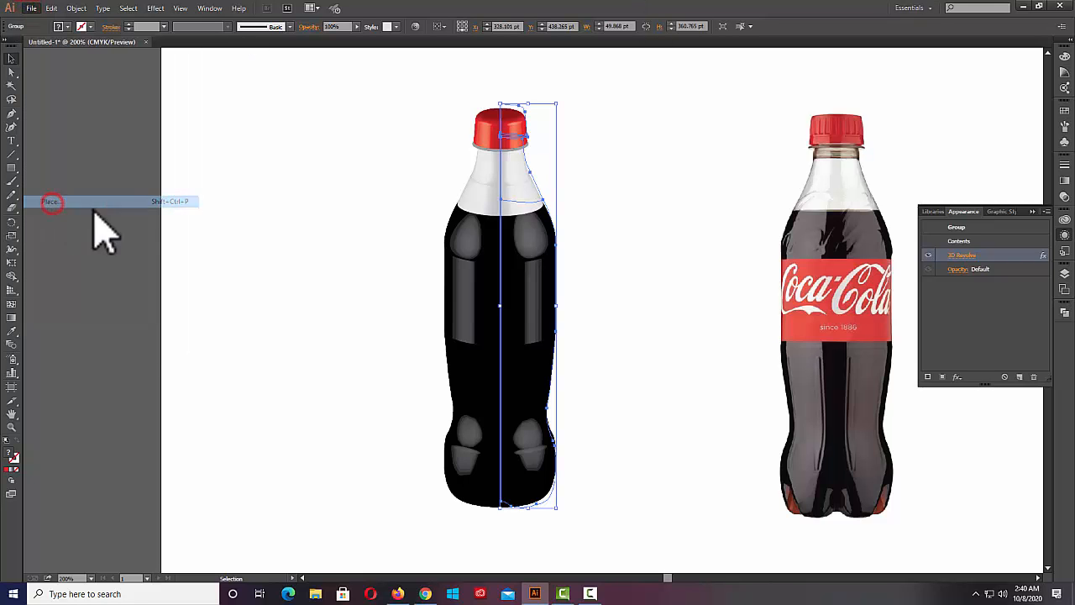
{"action": "left_click", "coordinate": [483, 204]}
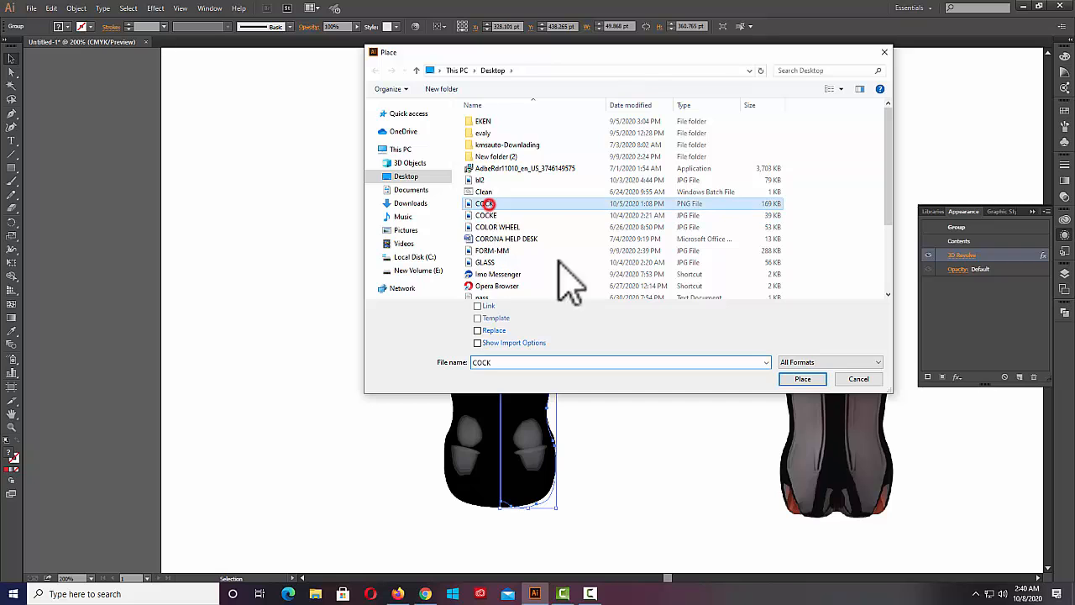
{"action": "left_click", "coordinate": [802, 378]}
{"action": "left_click", "coordinate": [199, 160]}
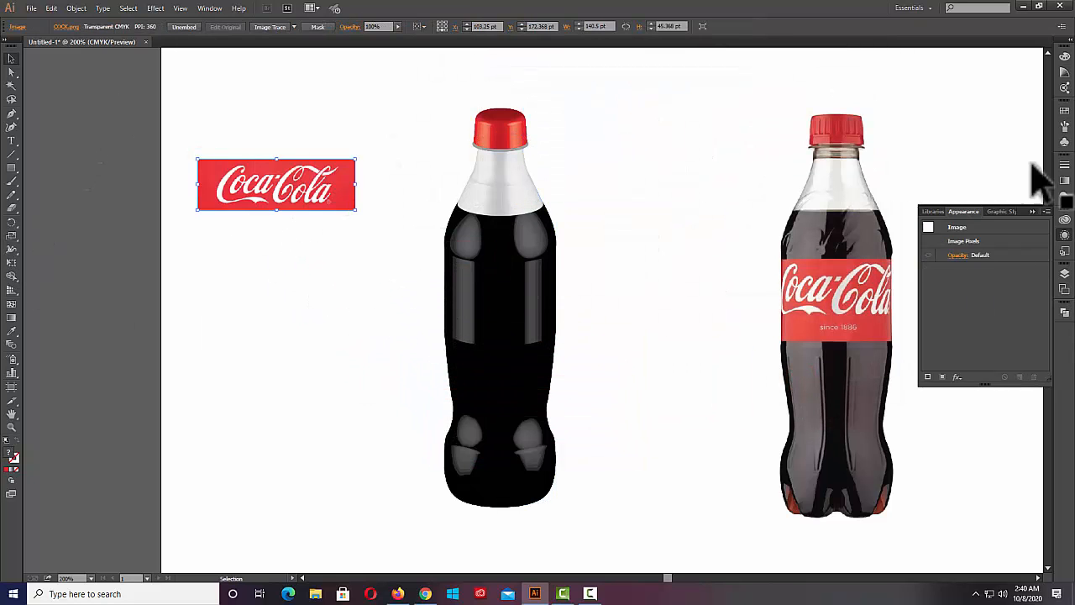
Turn the placed Coca-Cola label into a Movie Clip symbol named New Symbol.
{"action": "left_click", "coordinate": [1065, 144]}
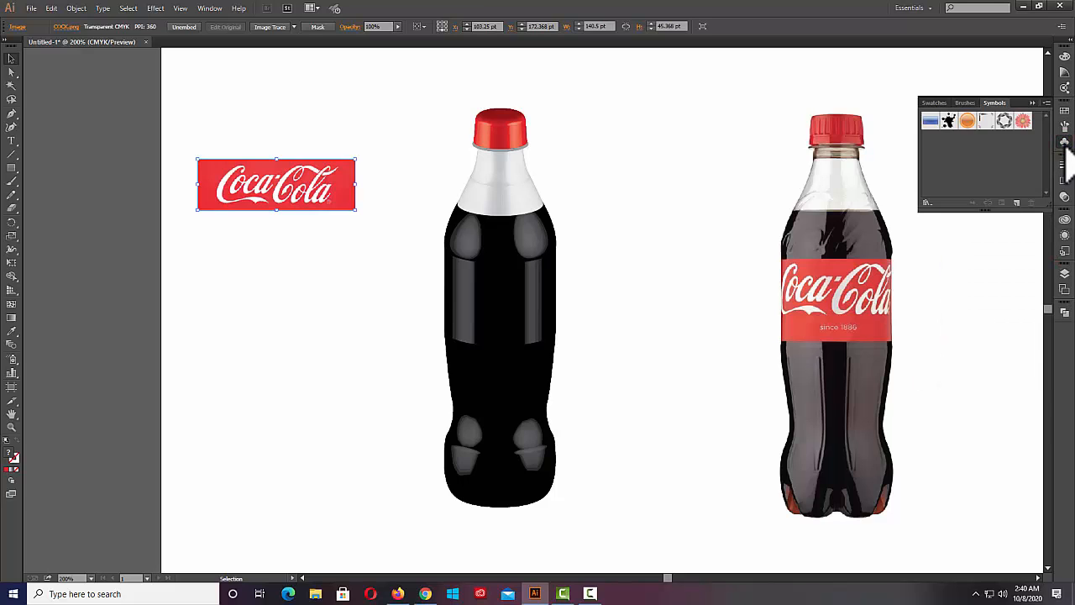
{"action": "left_click_drag", "start_coordinate": [272, 182], "coordinate": [964, 168]}
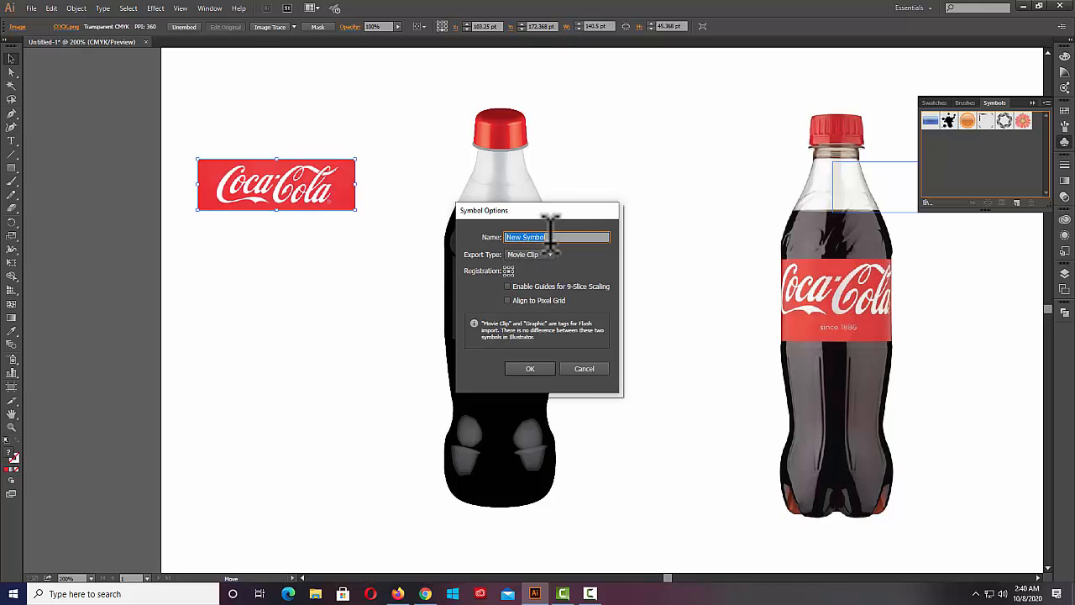
{"action": "left_click", "coordinate": [531, 370]}
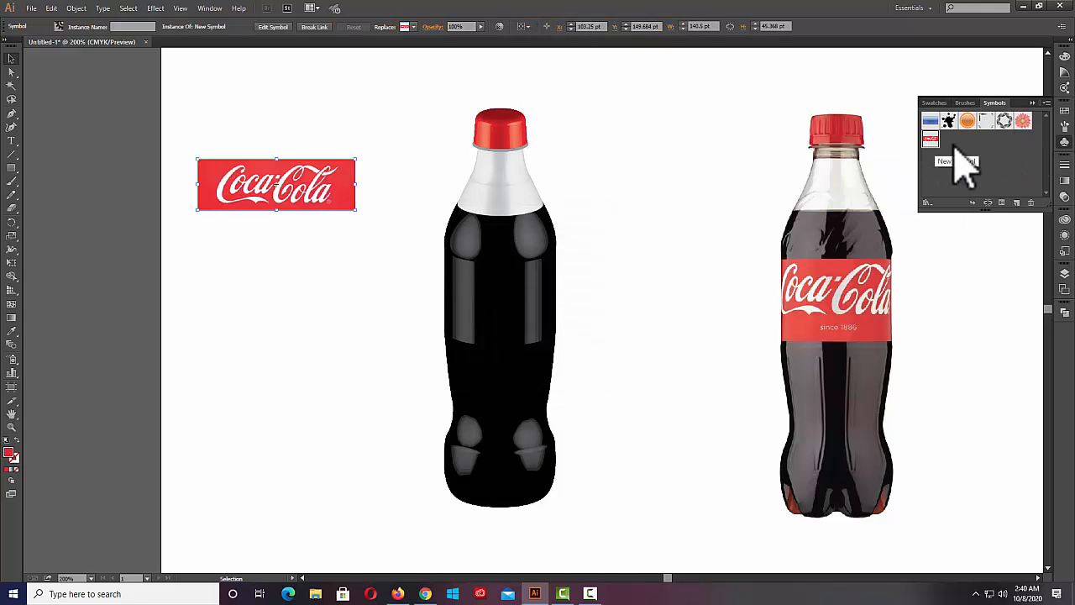
Reopen the revolved bottle's 3D Revolve effect with preview on and open its Map Art settings.
{"action": "left_click", "coordinate": [790, 298]}
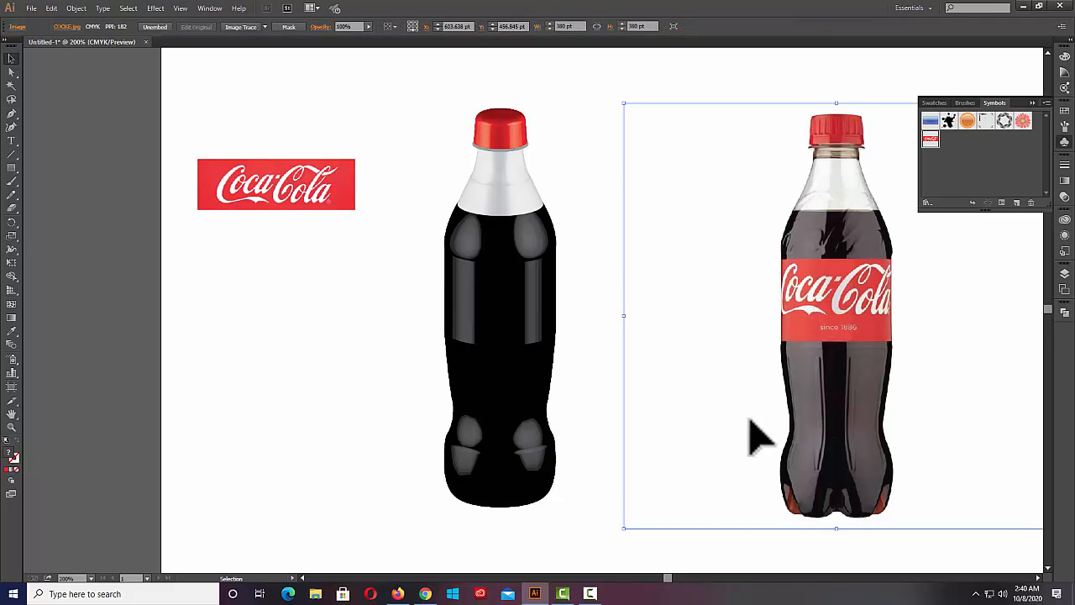
{"action": "left_click", "coordinate": [502, 126]}
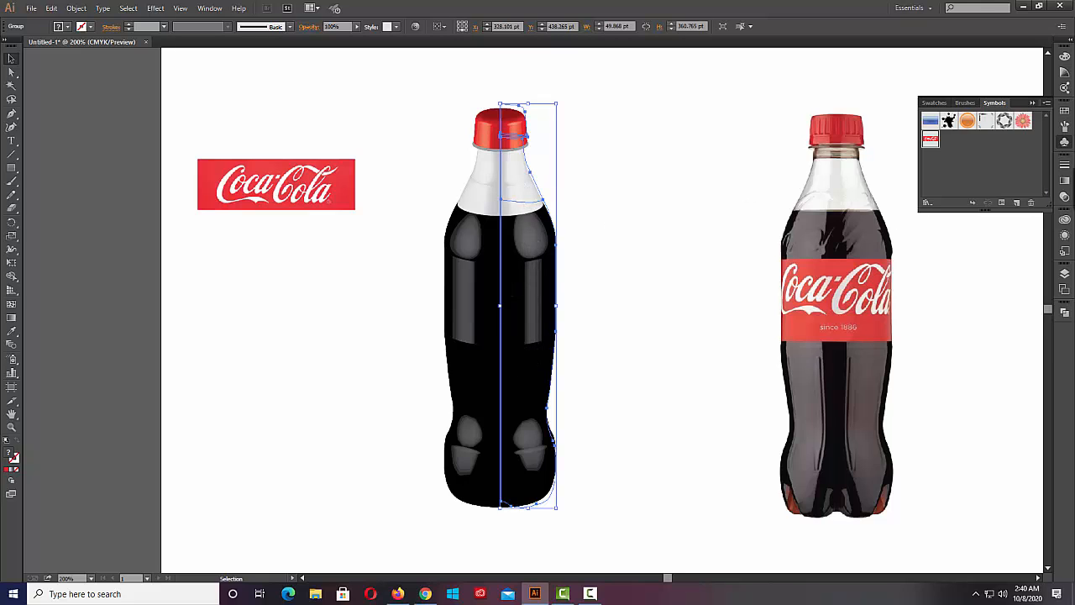
{"action": "left_click", "coordinate": [1064, 235]}
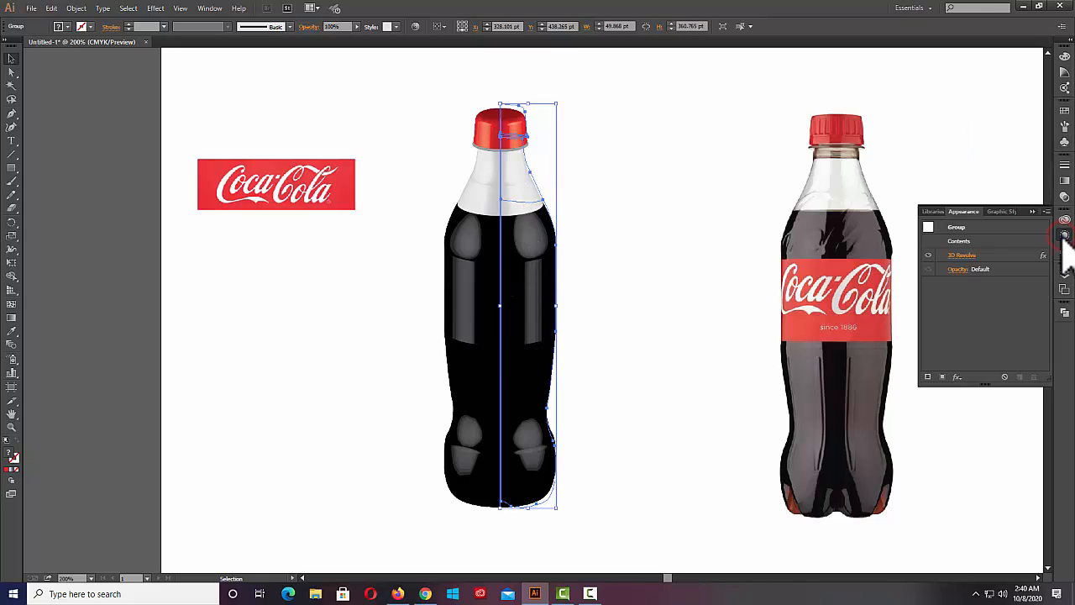
{"action": "left_click", "coordinate": [962, 255]}
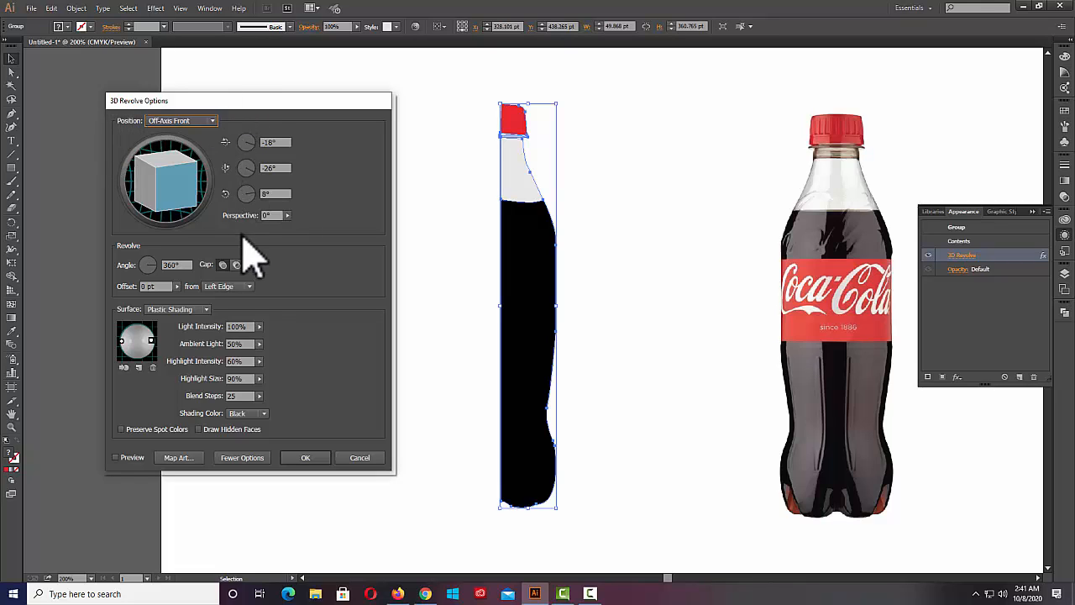
{"action": "left_click", "coordinate": [116, 458]}
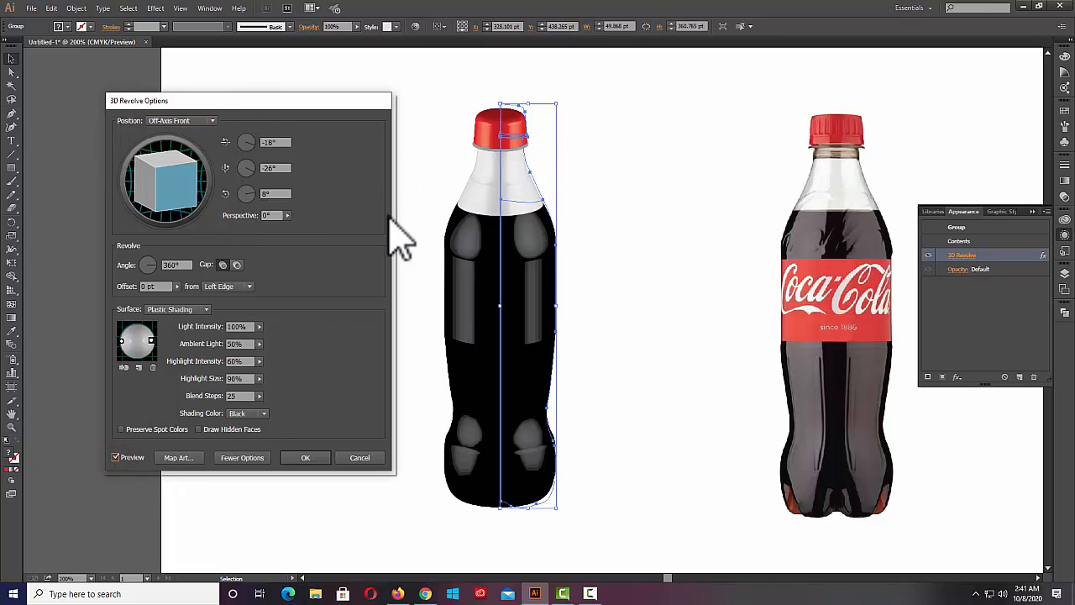
{"action": "left_click", "coordinate": [178, 458]}
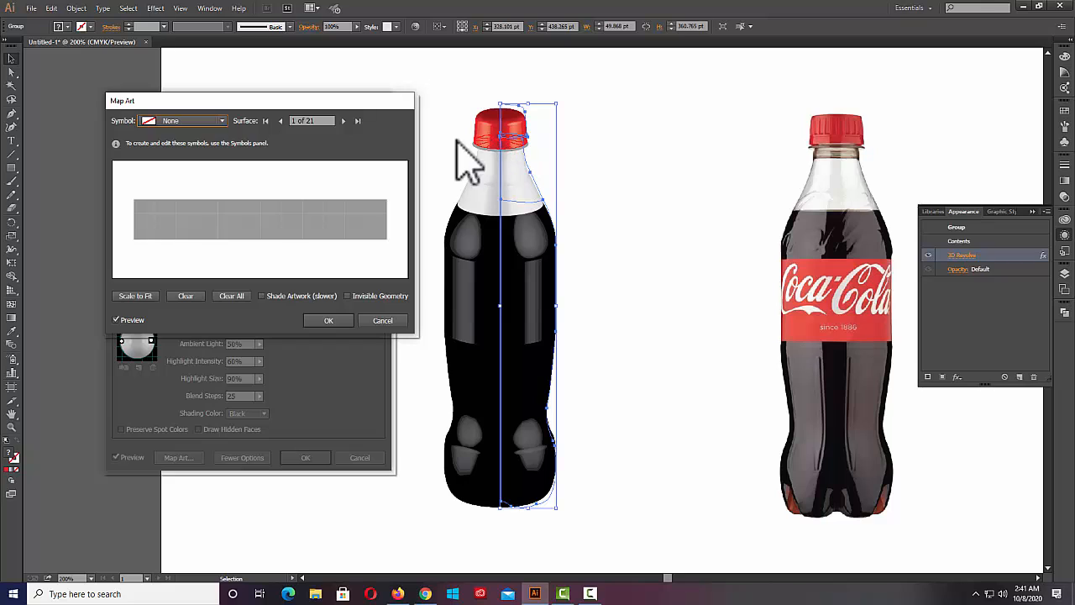
Step through the bottle's mappable surfaces to surface 19 of 21, the band around the upper body where the label belongs.
{"action": "left_click", "coordinate": [343, 120]}
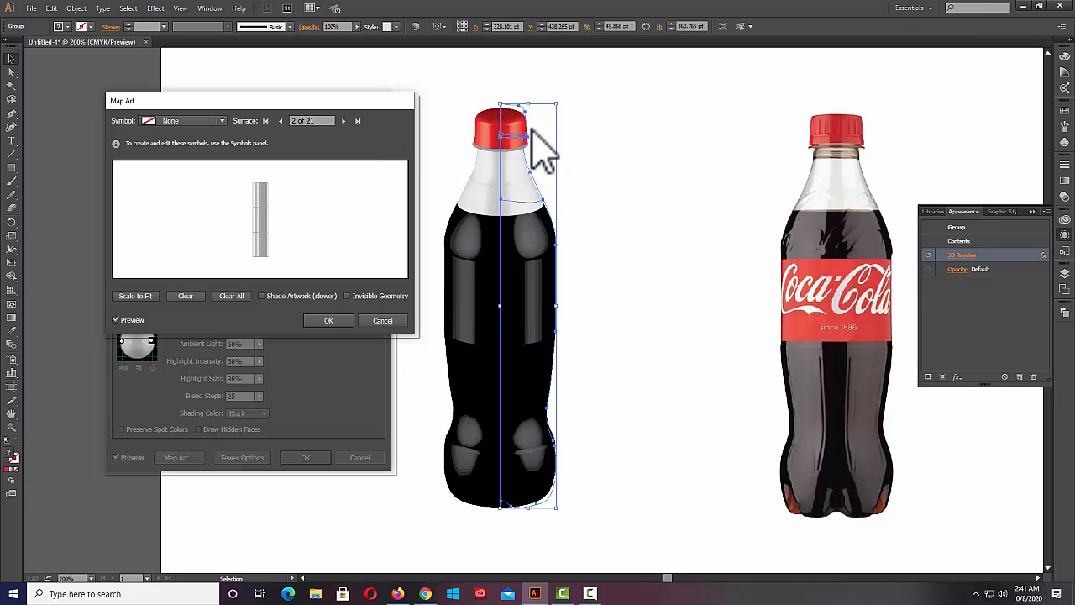
{"action": "left_click", "coordinate": [343, 120]}
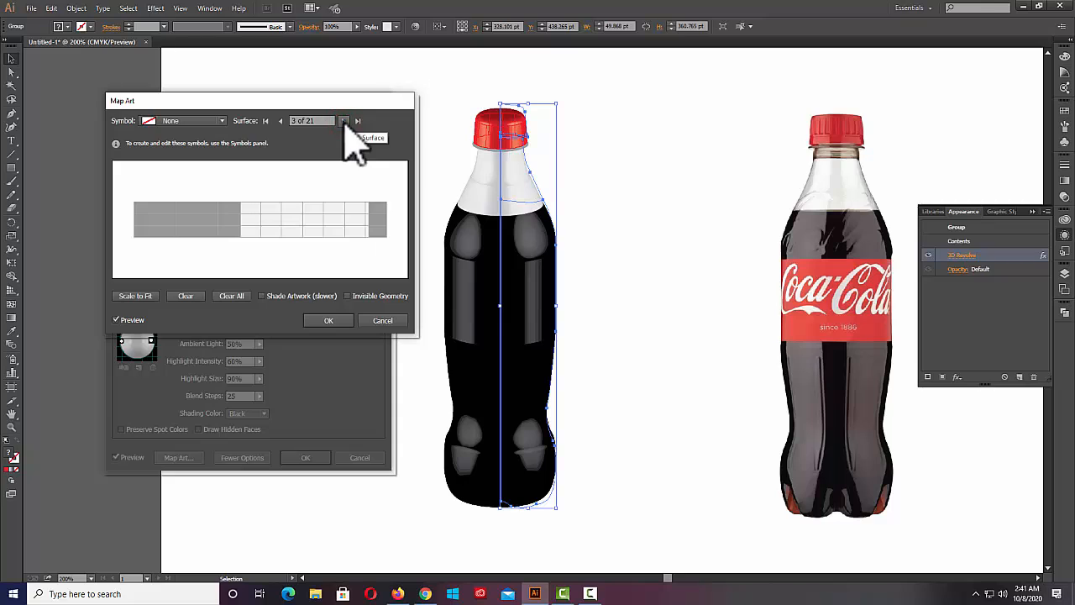
{"action": "left_click", "coordinate": [342, 120]}
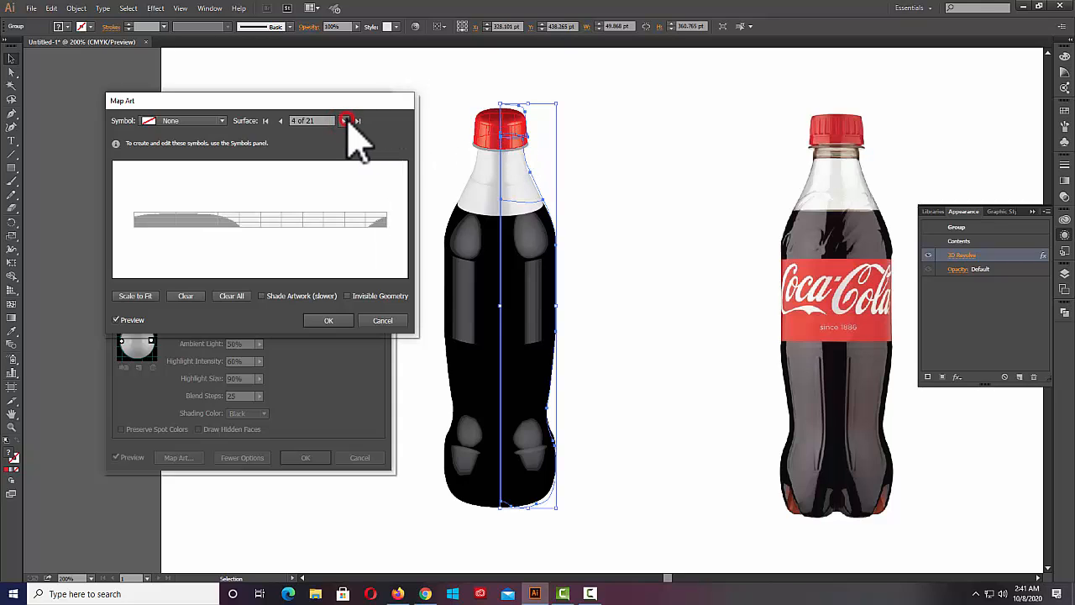
{"action": "left_click", "coordinate": [342, 120]}
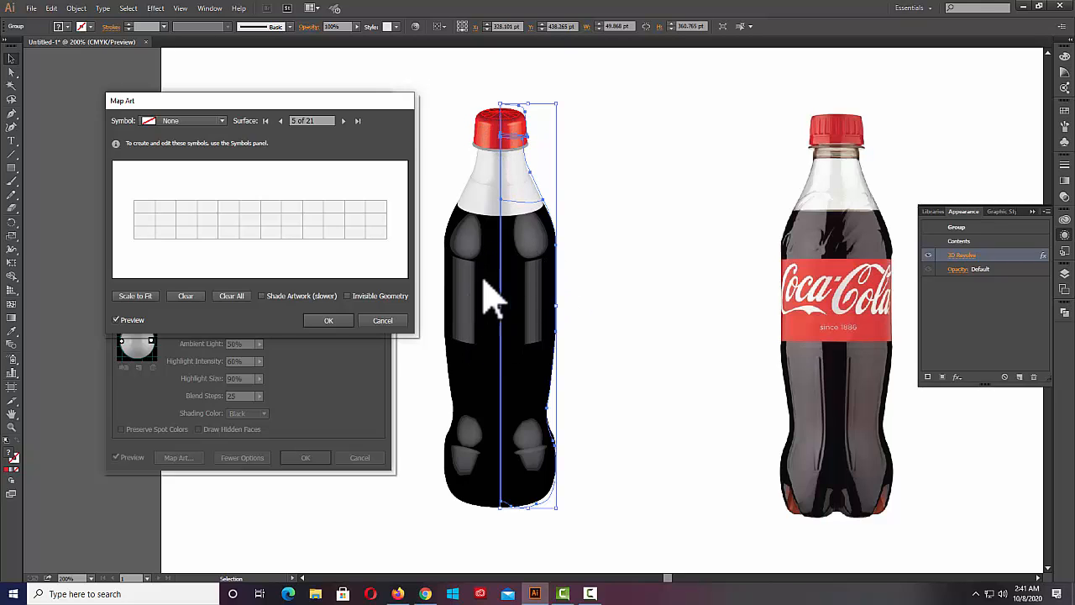
{"action": "left_click", "coordinate": [344, 120]}
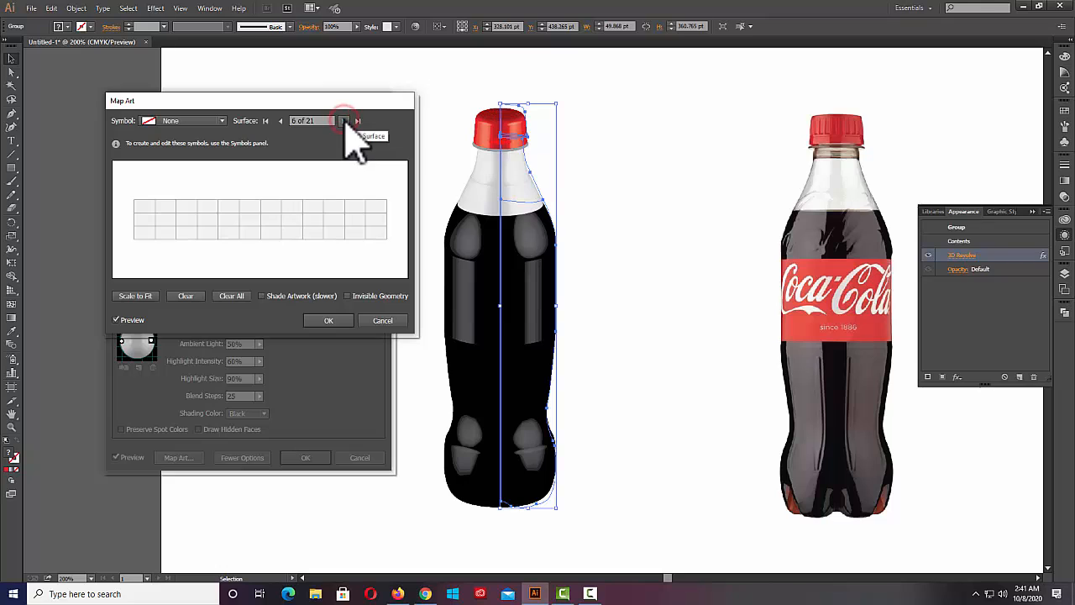
{"action": "left_click", "coordinate": [344, 120]}
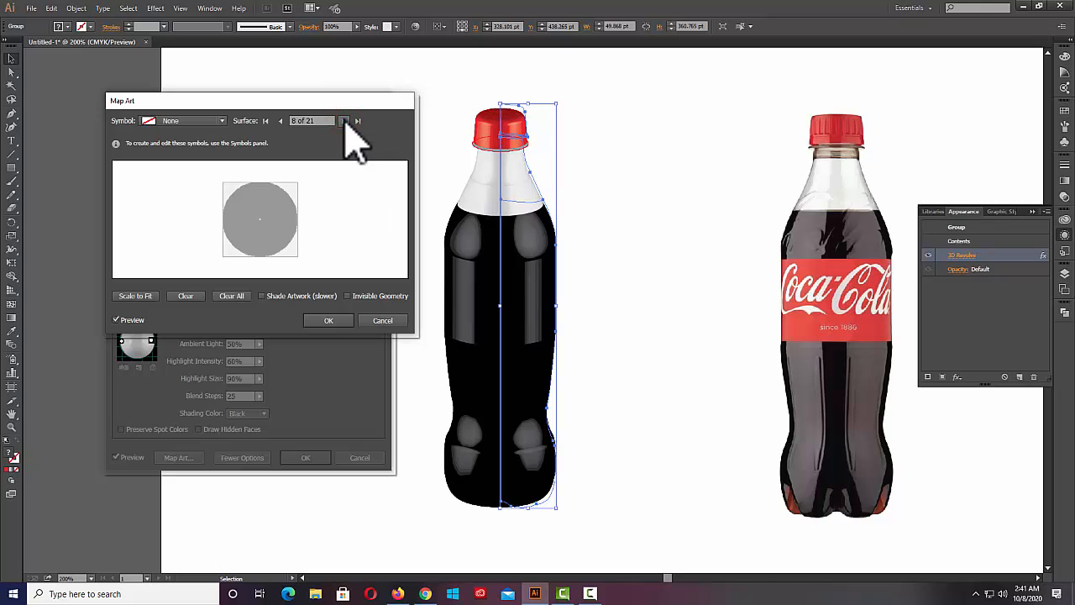
{"action": "left_click", "coordinate": [344, 120]}
{"action": "left_click", "coordinate": [343, 120]}
{"action": "left_click", "coordinate": [344, 120]}
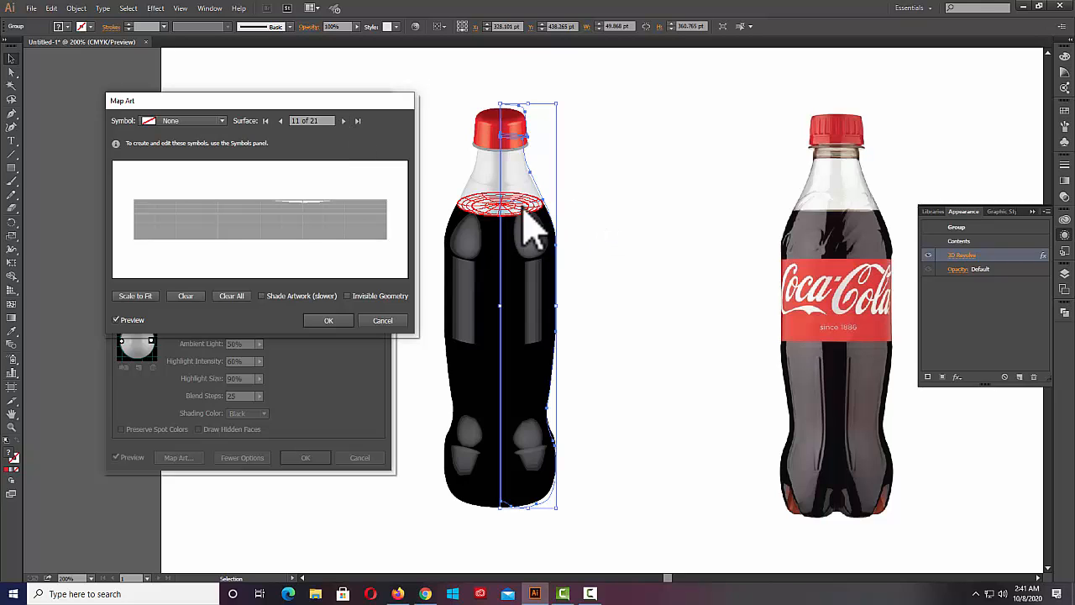
{"action": "left_click", "coordinate": [344, 120]}
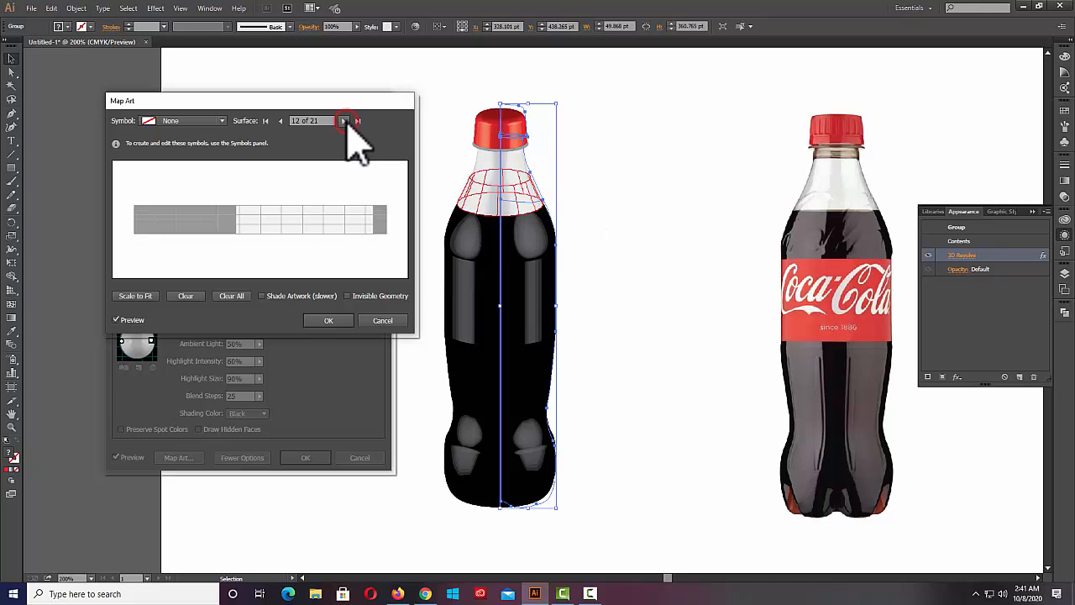
{"action": "left_click", "coordinate": [344, 121]}
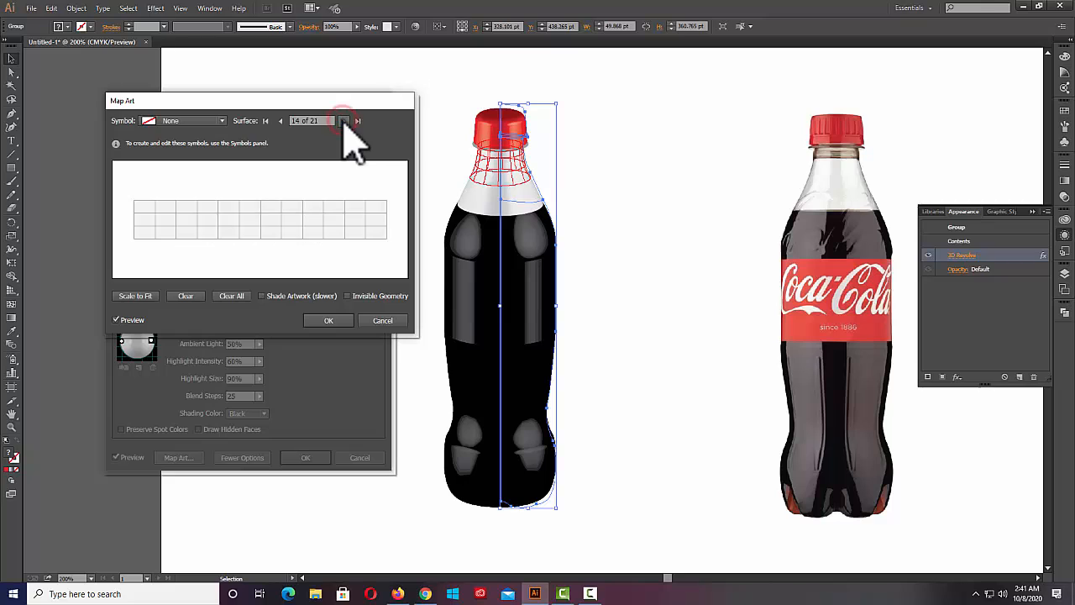
{"action": "left_click", "coordinate": [343, 121]}
{"action": "left_click", "coordinate": [344, 121]}
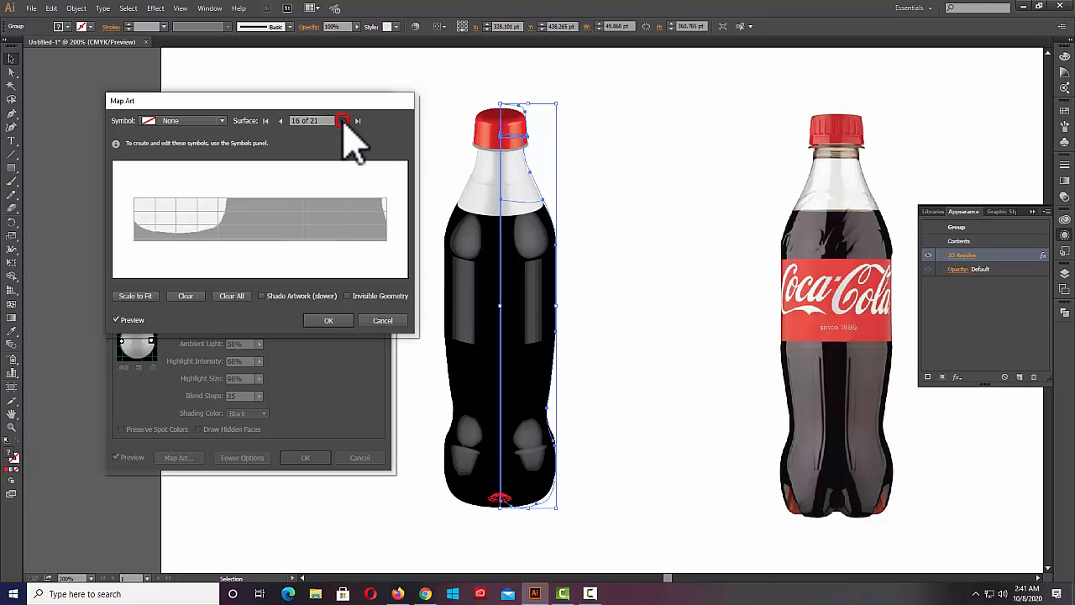
{"action": "left_click", "coordinate": [344, 121]}
{"action": "left_click", "coordinate": [343, 121]}
{"action": "left_click", "coordinate": [344, 121]}
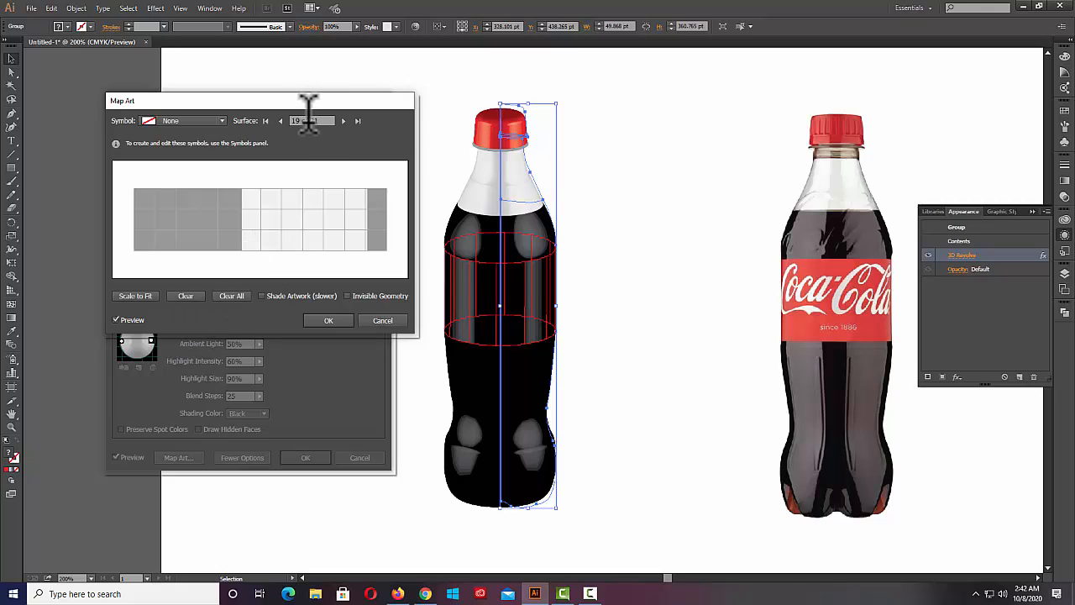
Map the New Symbol label onto surface 19 and scale it to fit the whole band.
{"action": "left_click", "coordinate": [224, 120]}
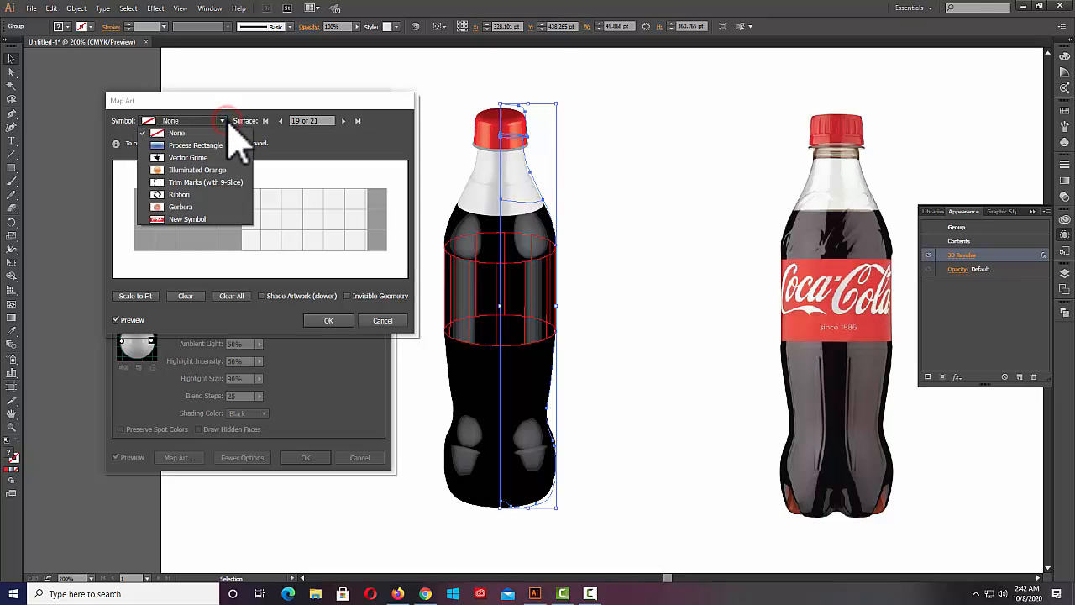
{"action": "left_click", "coordinate": [189, 221]}
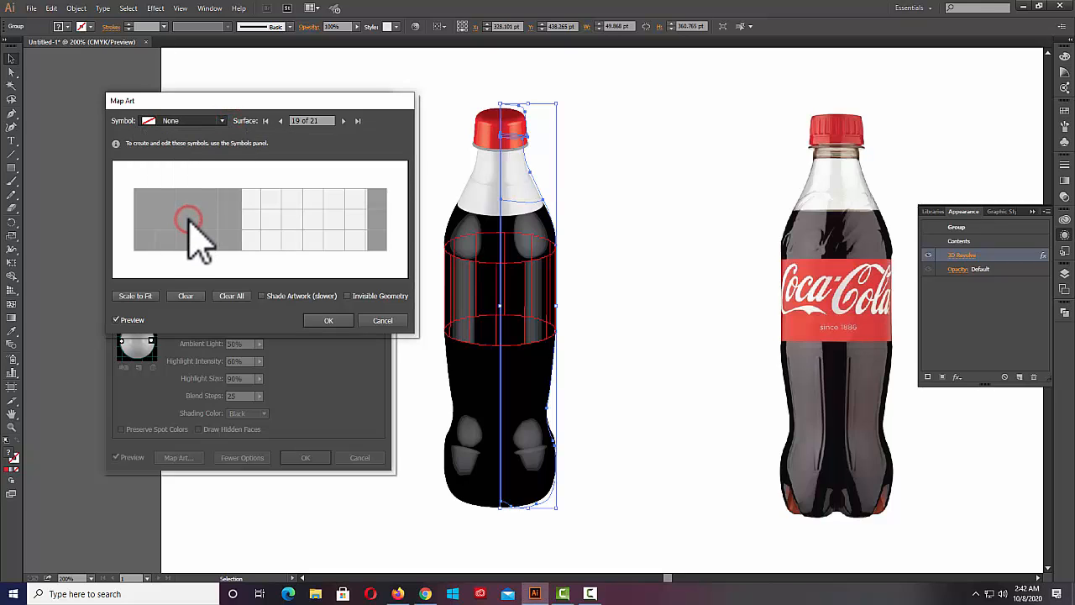
{"action": "left_click_drag", "start_coordinate": [185, 221], "coordinate": [284, 220]}
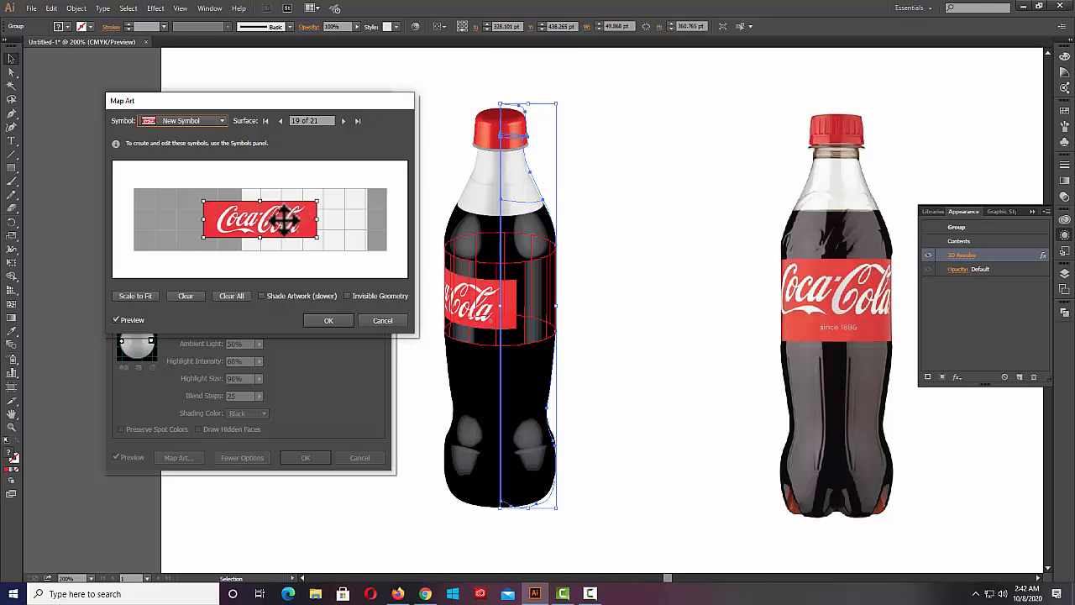
{"action": "left_click", "coordinate": [134, 297]}
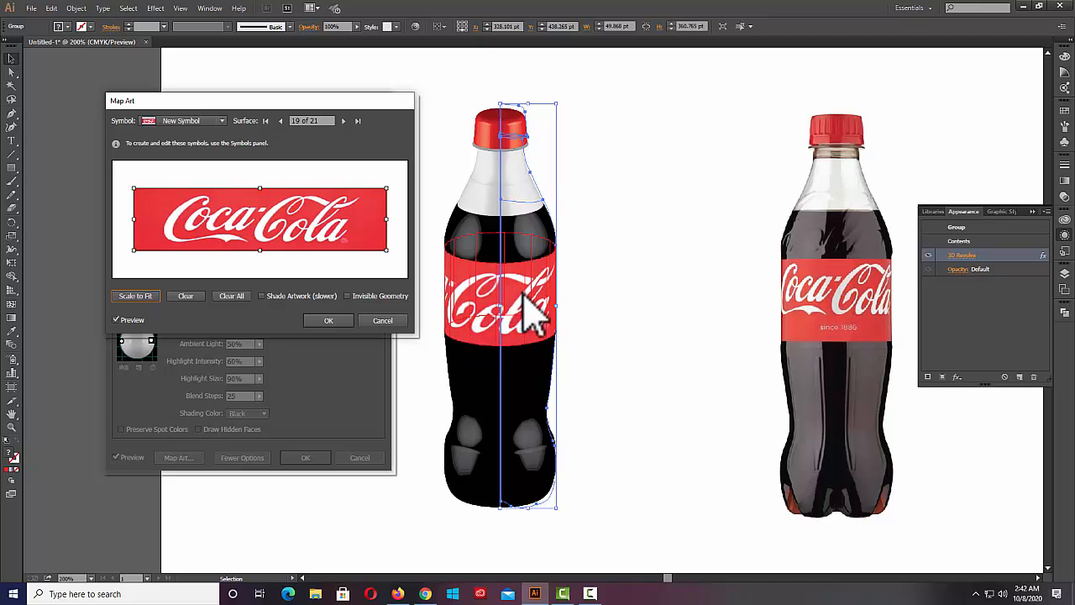
Shift the mapped label sideways along surface 19 to center the logo's start on the bottle front, and stretch it to the band's full height.
{"action": "left_click_drag", "start_coordinate": [391, 193], "coordinate": [296, 221]}
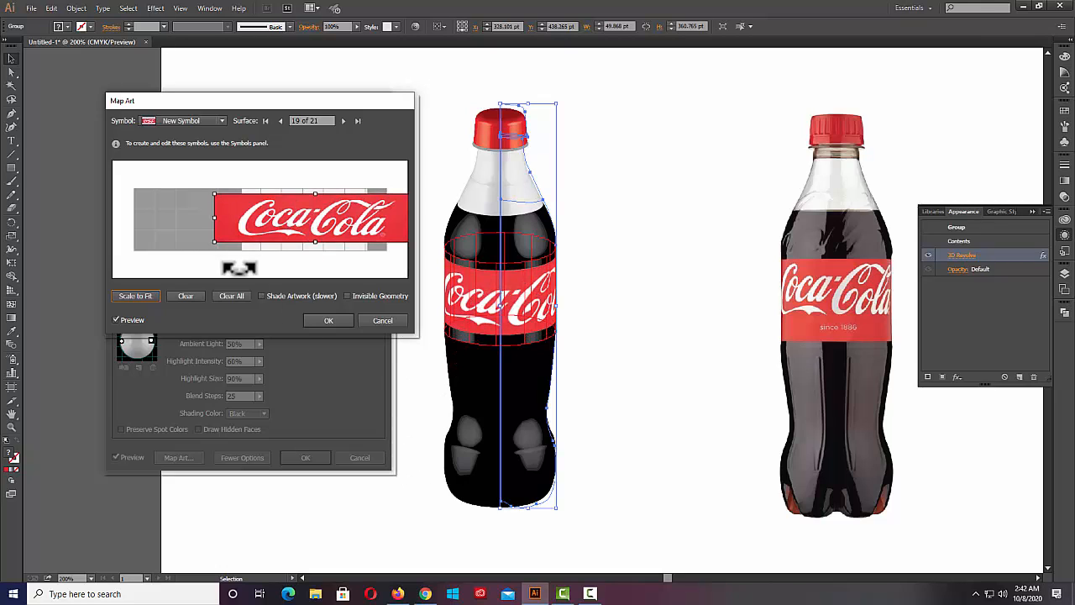
{"action": "left_click_drag", "start_coordinate": [317, 243], "coordinate": [317, 246]}
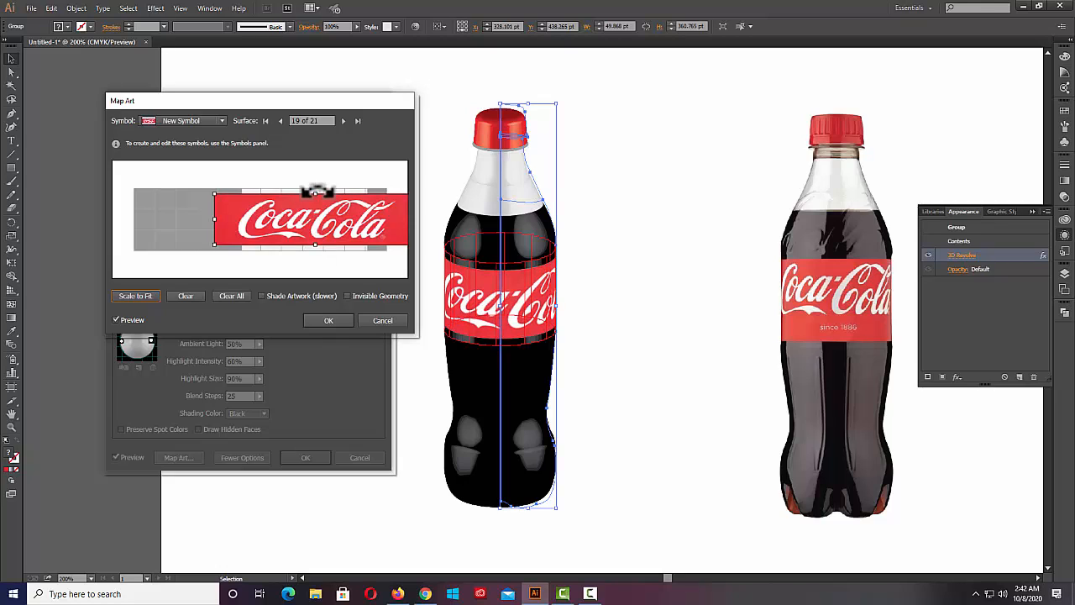
{"action": "left_click_drag", "start_coordinate": [318, 191], "coordinate": [320, 188]}
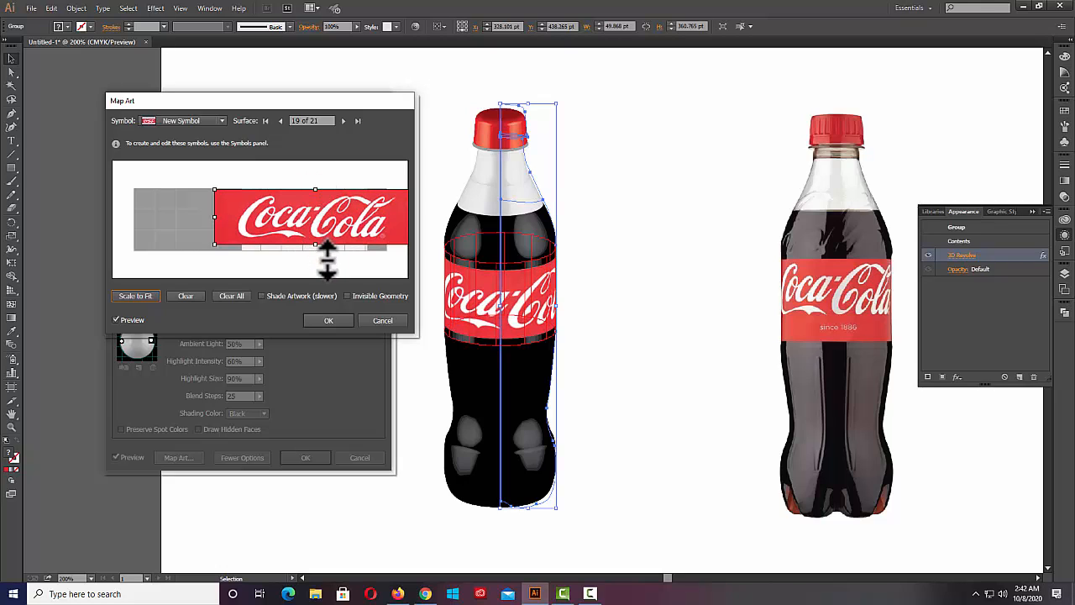
{"action": "left_click_drag", "start_coordinate": [320, 246], "coordinate": [320, 250]}
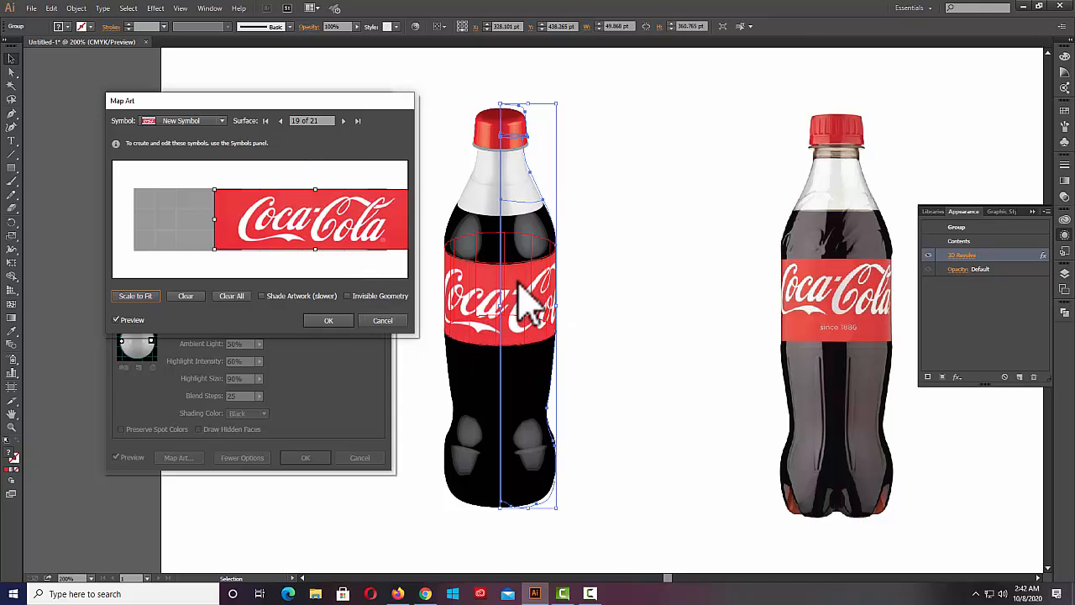
Enable artwork shading for the mapped label and apply both the Map Art and 3D Revolve settings.
{"action": "left_click", "coordinate": [262, 297]}
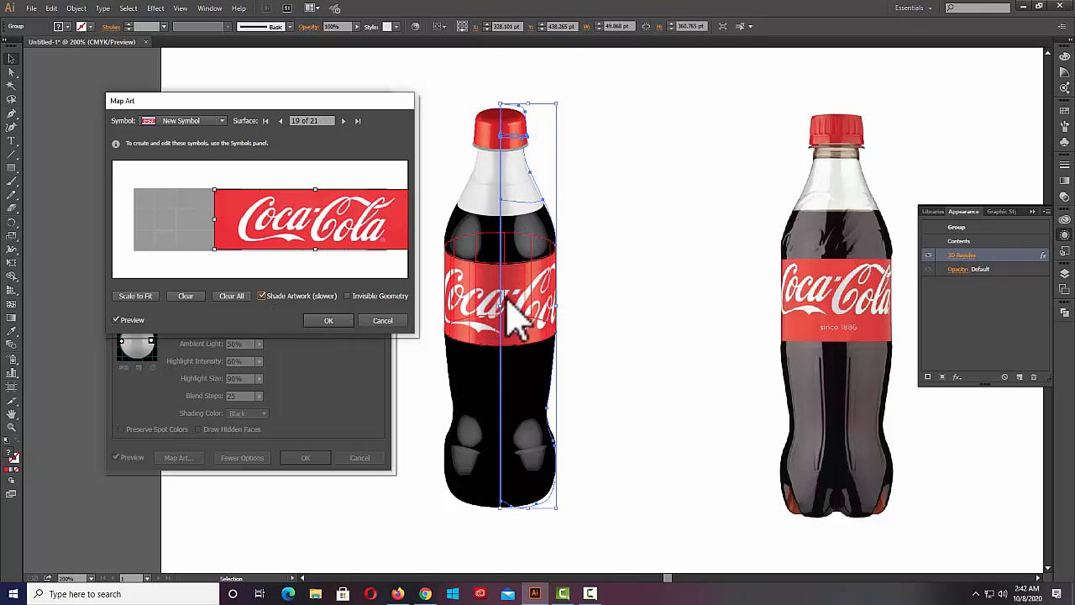
{"action": "left_click", "coordinate": [328, 320]}
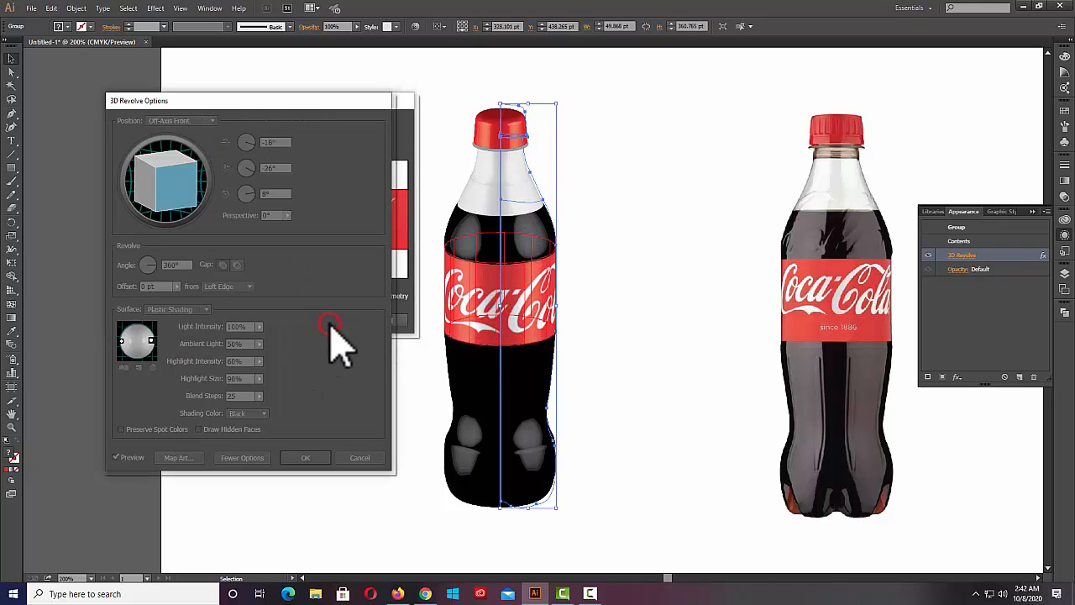
{"action": "left_click", "coordinate": [324, 458]}
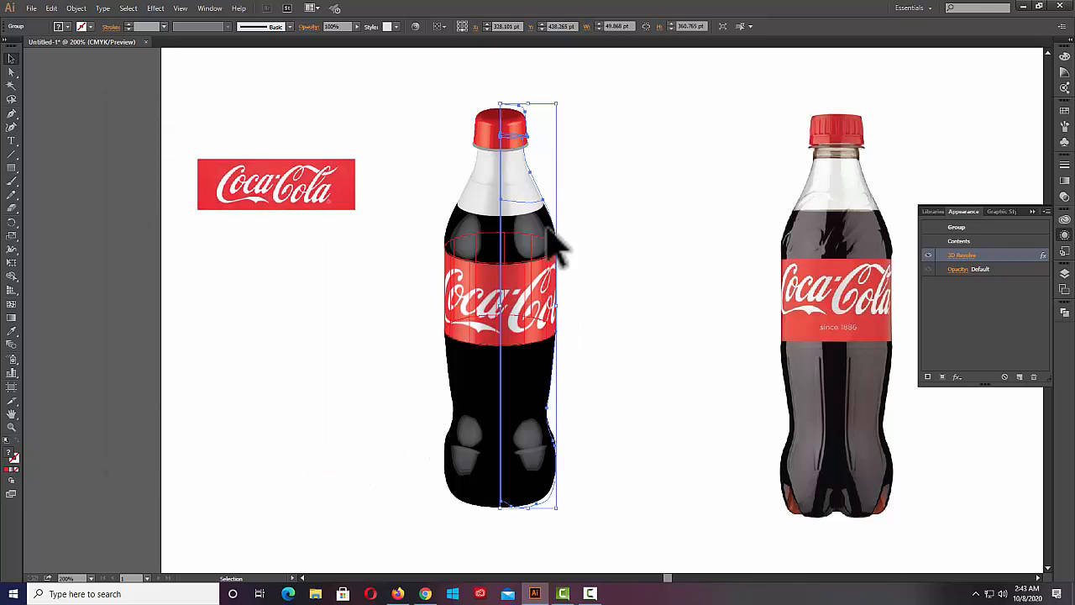
Select the whole mapped bottle and move it slightly up and left on the artboard, away from the reference photo.
{"action": "left_click", "coordinate": [677, 452]}
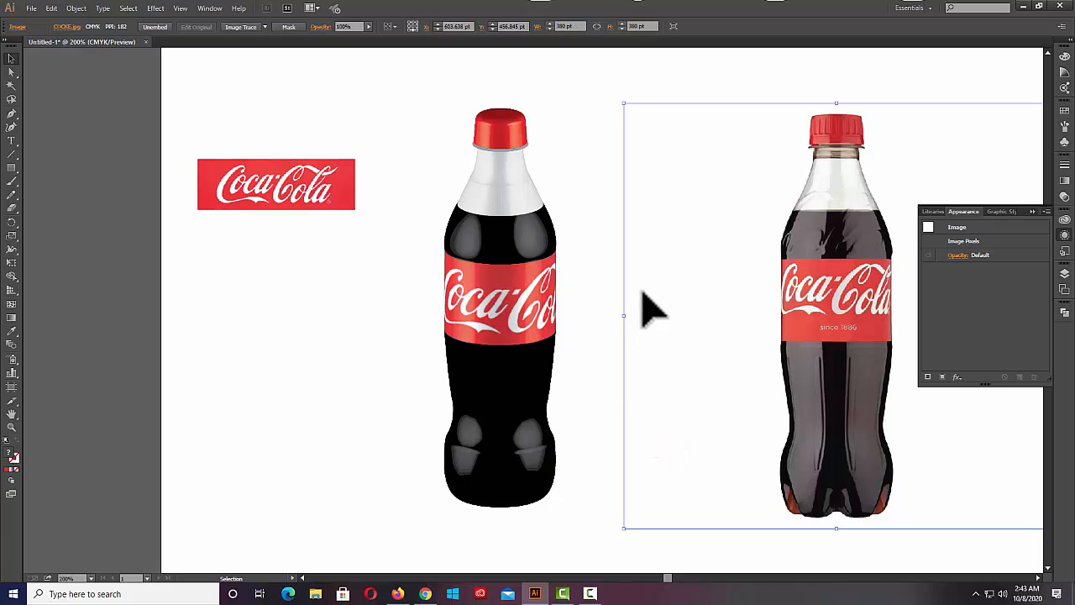
{"action": "left_click", "coordinate": [572, 260]}
{"action": "left_click_drag", "start_coordinate": [422, 106], "coordinate": [592, 546]}
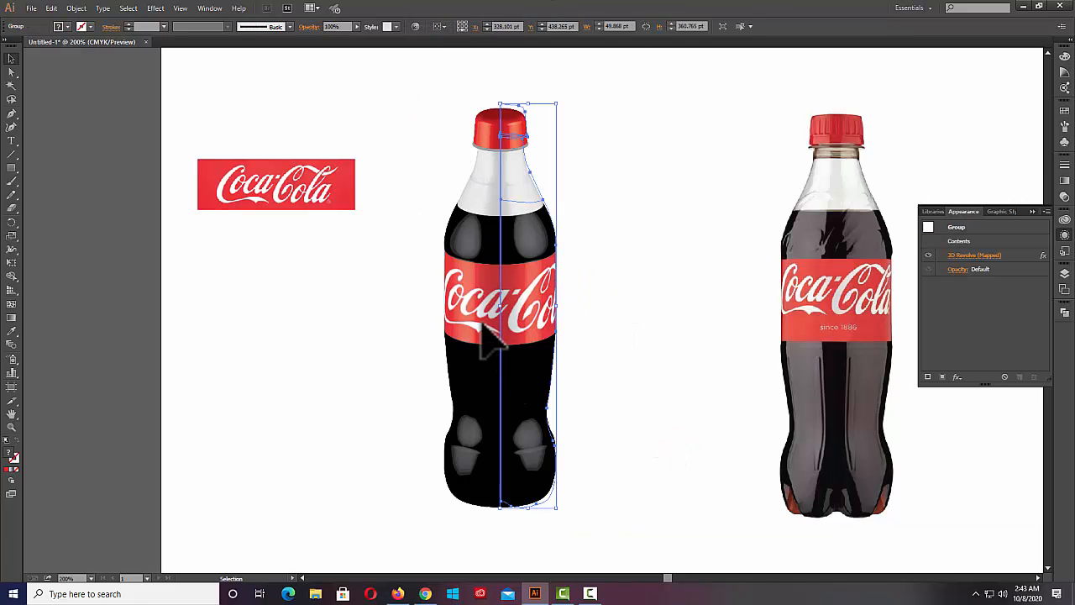
{"action": "left_click_drag", "start_coordinate": [483, 319], "coordinate": [460, 281]}
{"action": "left_click", "coordinate": [586, 311]}
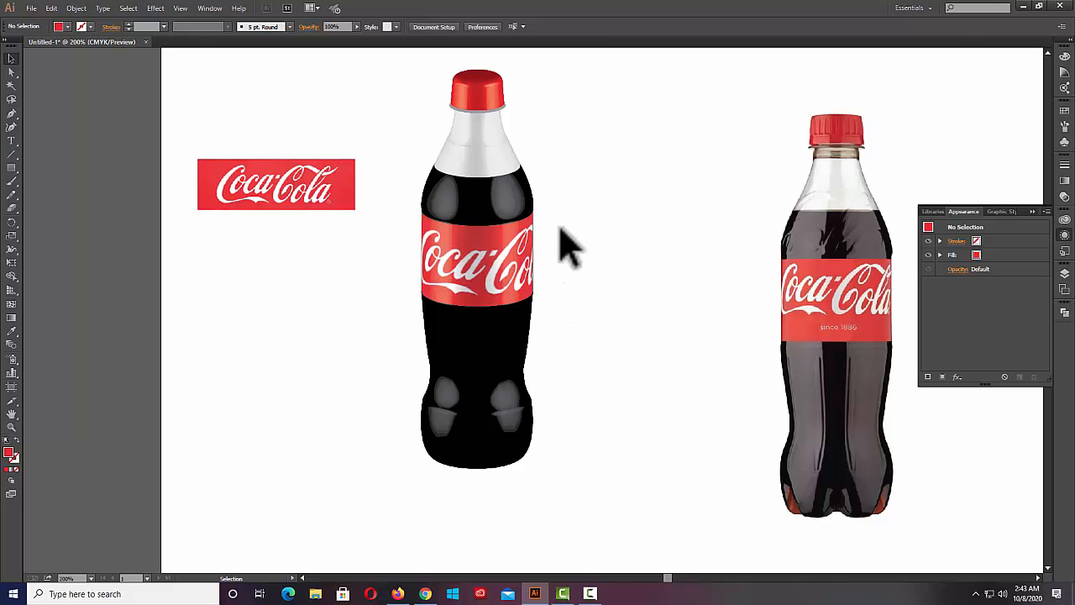
{"action": "left_click_drag", "start_coordinate": [421, 69], "coordinate": [566, 489]}
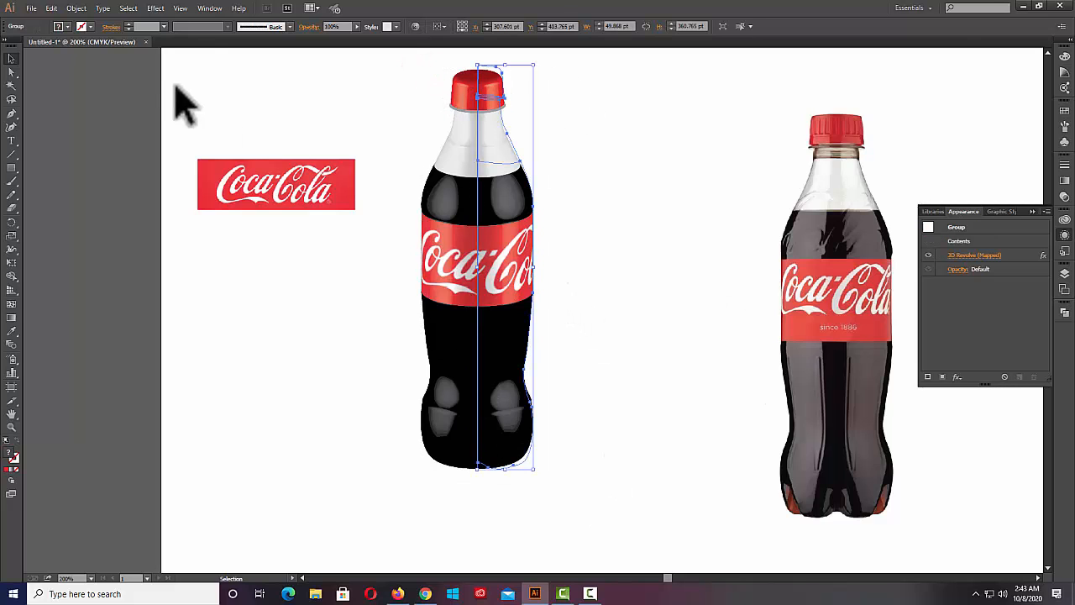
{"action": "left_click", "coordinate": [76, 8]}
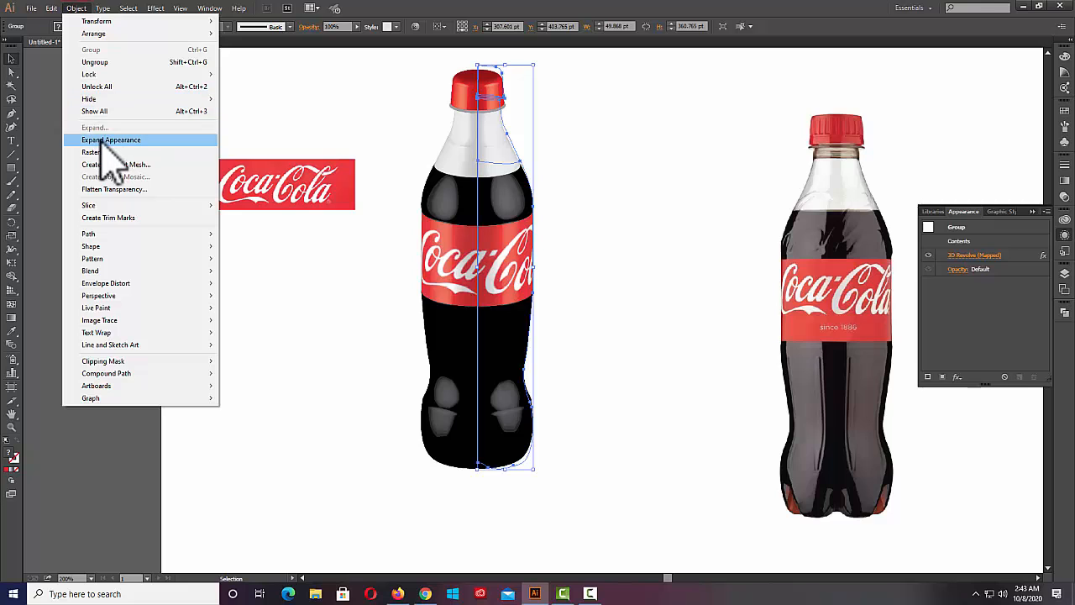
{"action": "left_click", "coordinate": [636, 216]}
{"action": "left_click", "coordinate": [513, 216]}
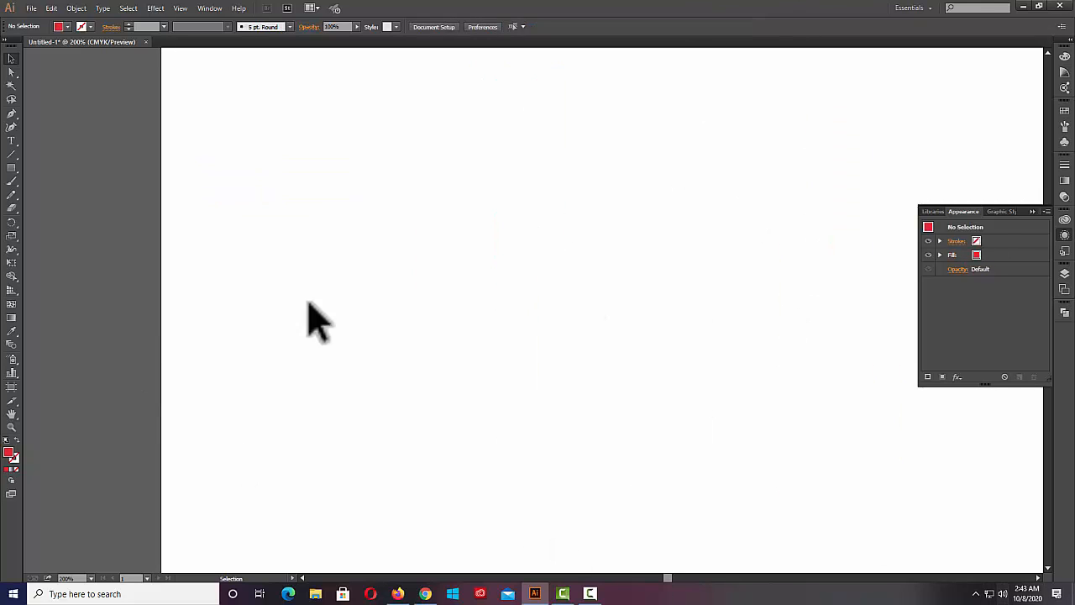
Draw a narrow upright red ellipse about 25 pt wide and 109 pt high on the empty artboard.
{"action": "left_click", "coordinate": [11, 167]}
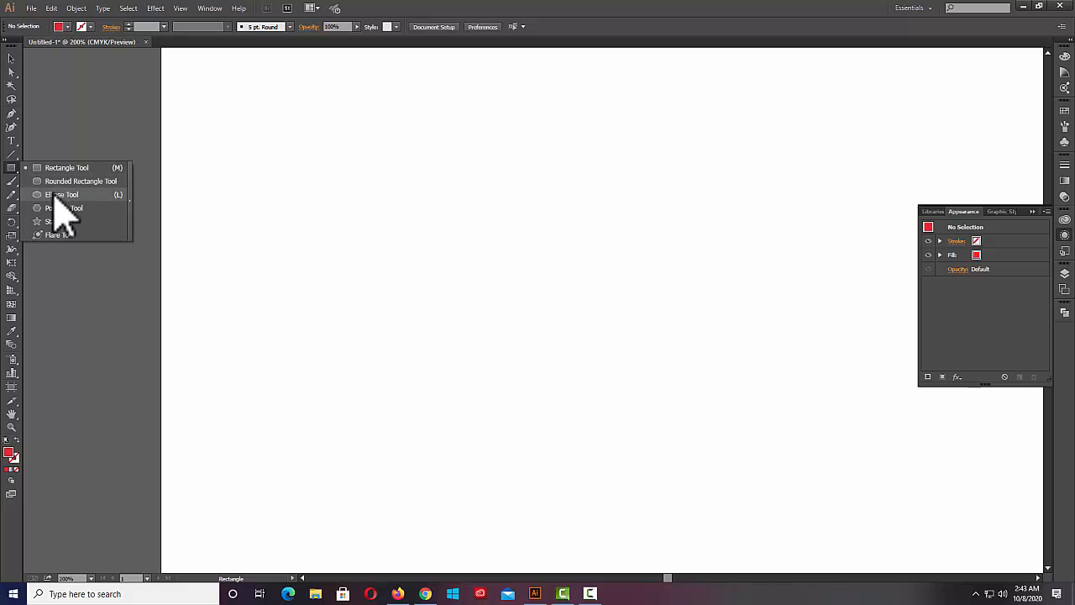
{"action": "left_click", "coordinate": [61, 195]}
{"action": "left_click_drag", "start_coordinate": [478, 170], "coordinate": [504, 293]}
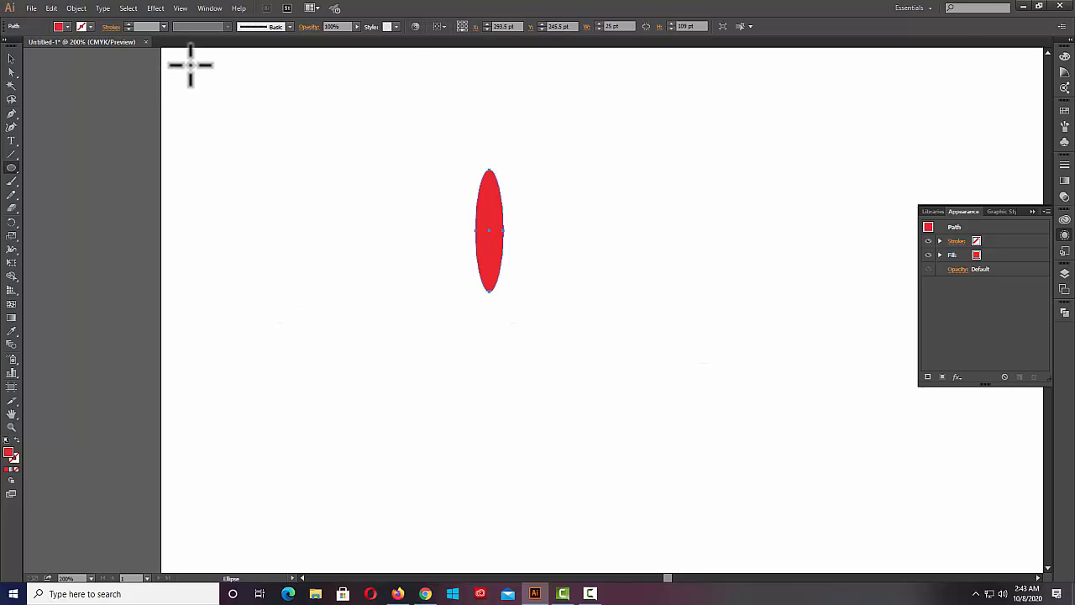
Apply a 360° 3D Revolve effect from the left edge to the red ellipse, with preview on.
{"action": "left_click", "coordinate": [154, 9]}
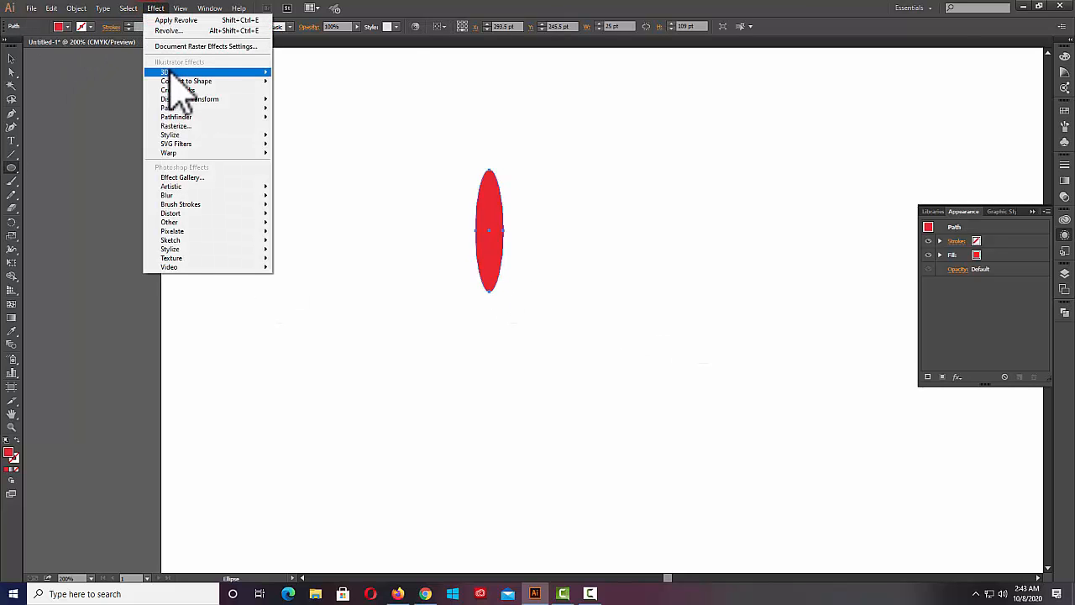
{"action": "mouse_move", "coordinate": [263, 75]}
{"action": "left_click", "coordinate": [311, 82]}
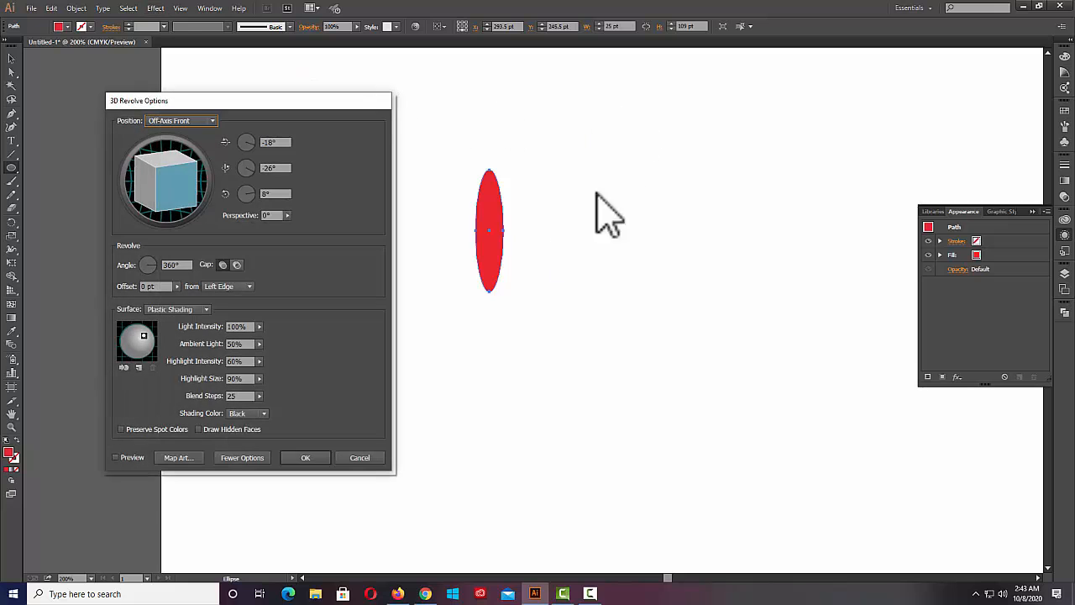
{"action": "left_click", "coordinate": [116, 457]}
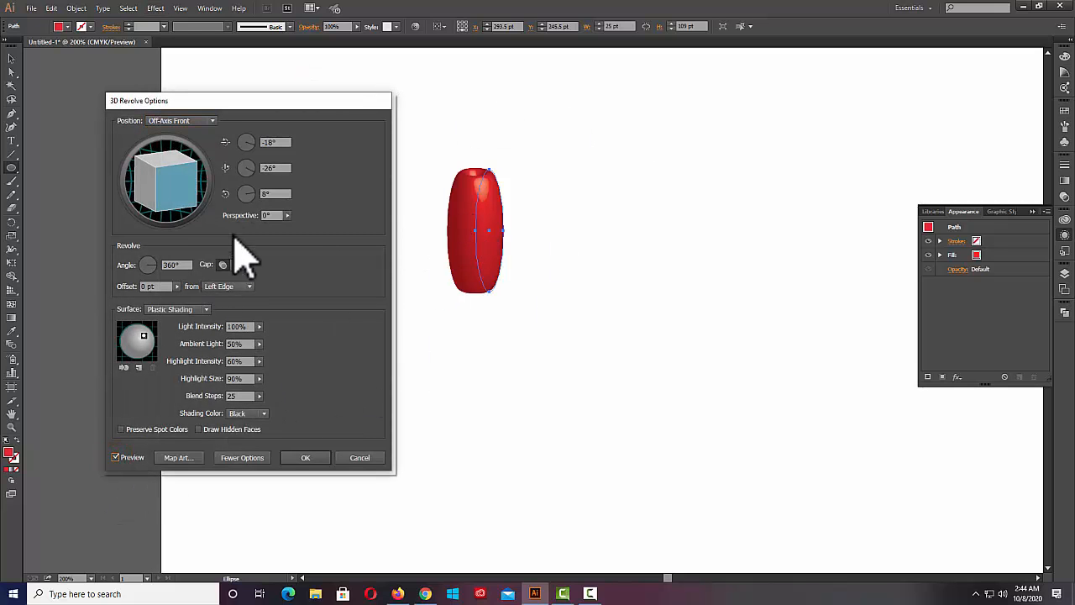
{"action": "left_click", "coordinate": [304, 457]}
Move the revolved ellipse down and left and enlarge it to about 66.5 × 124 pt to form a round apple.
{"action": "left_click", "coordinate": [11, 58]}
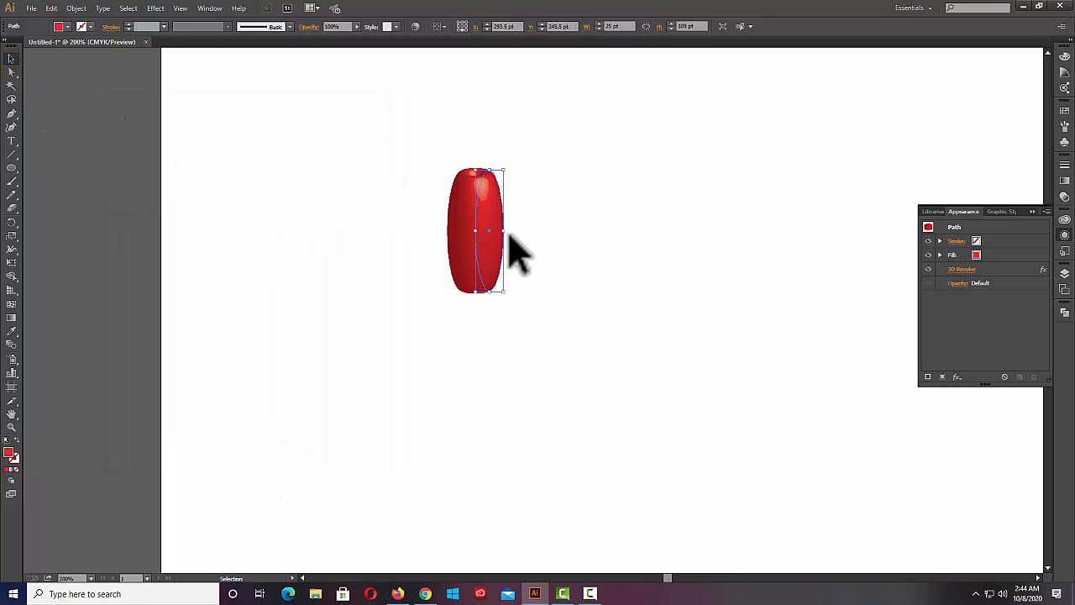
{"action": "left_click_drag", "start_coordinate": [509, 235], "coordinate": [416, 265]}
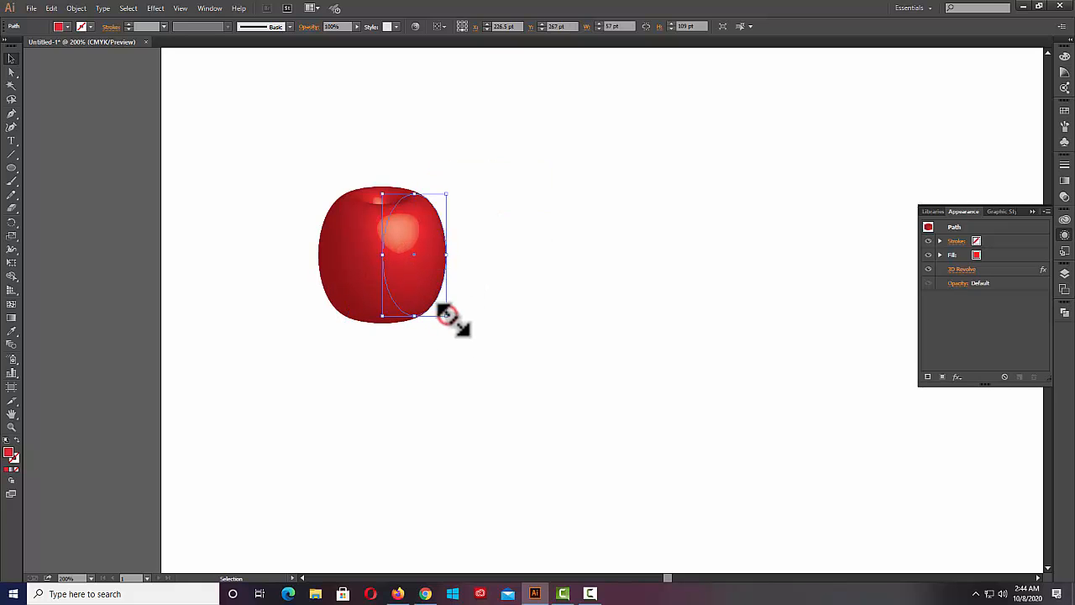
{"action": "left_click_drag", "start_coordinate": [446, 315], "coordinate": [457, 332]}
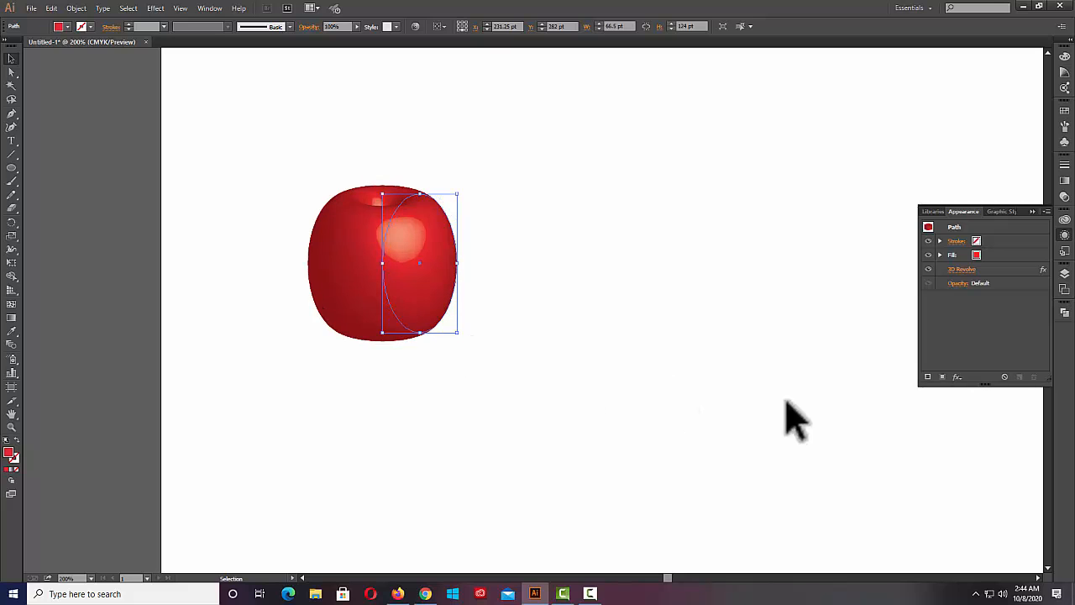
Deselect the apple and set a dark brown fill for drawing its stem with the Pen tool.
{"action": "left_click", "coordinate": [12, 113]}
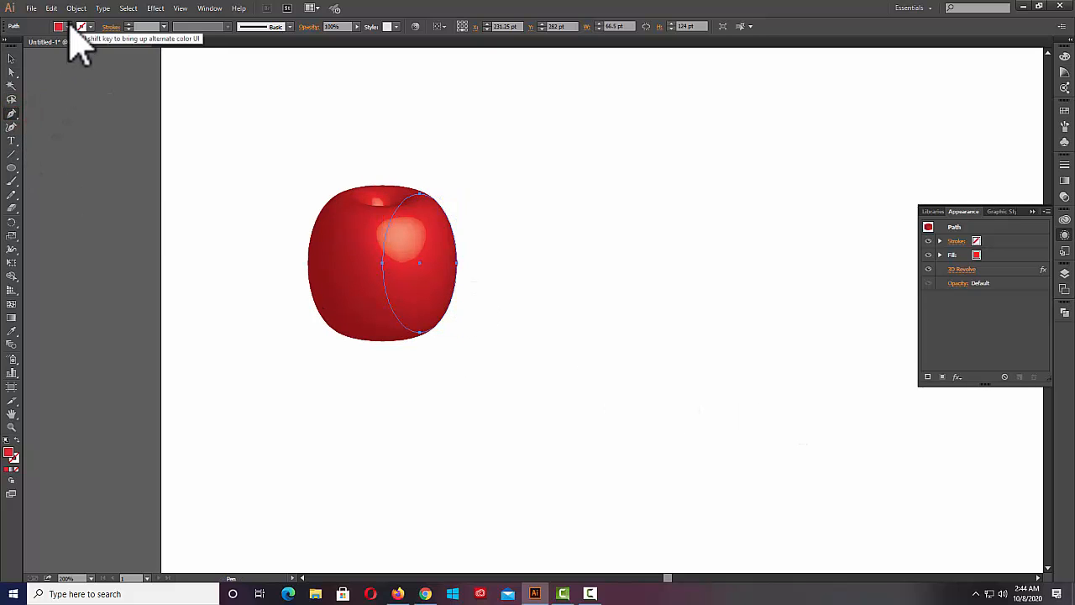
{"action": "left_click", "coordinate": [12, 59]}
{"action": "left_click", "coordinate": [48, 68]}
{"action": "left_click", "coordinate": [11, 113]}
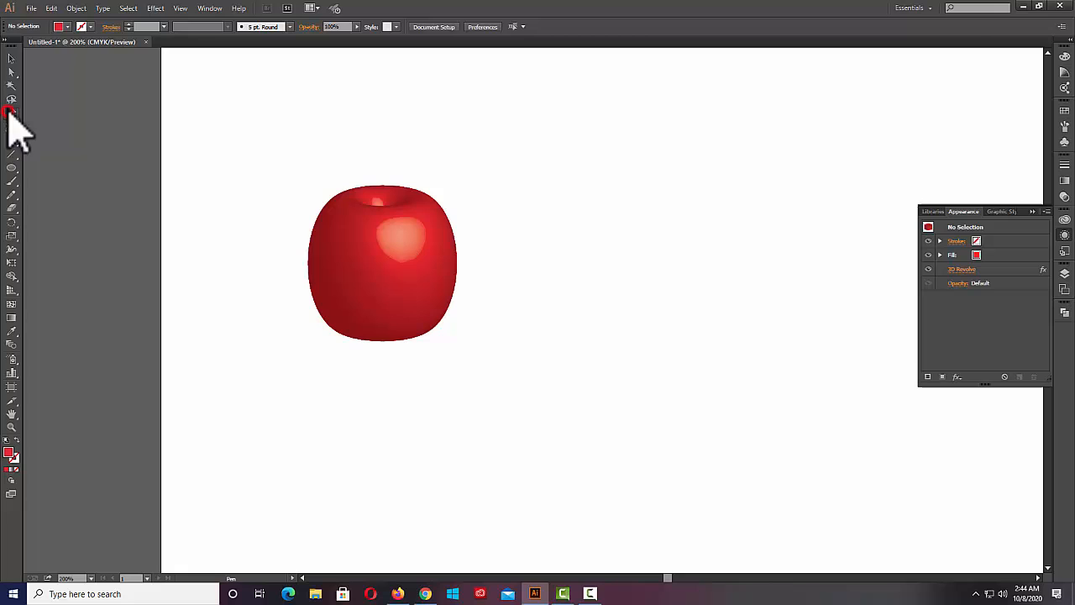
{"action": "left_click", "coordinate": [70, 28]}
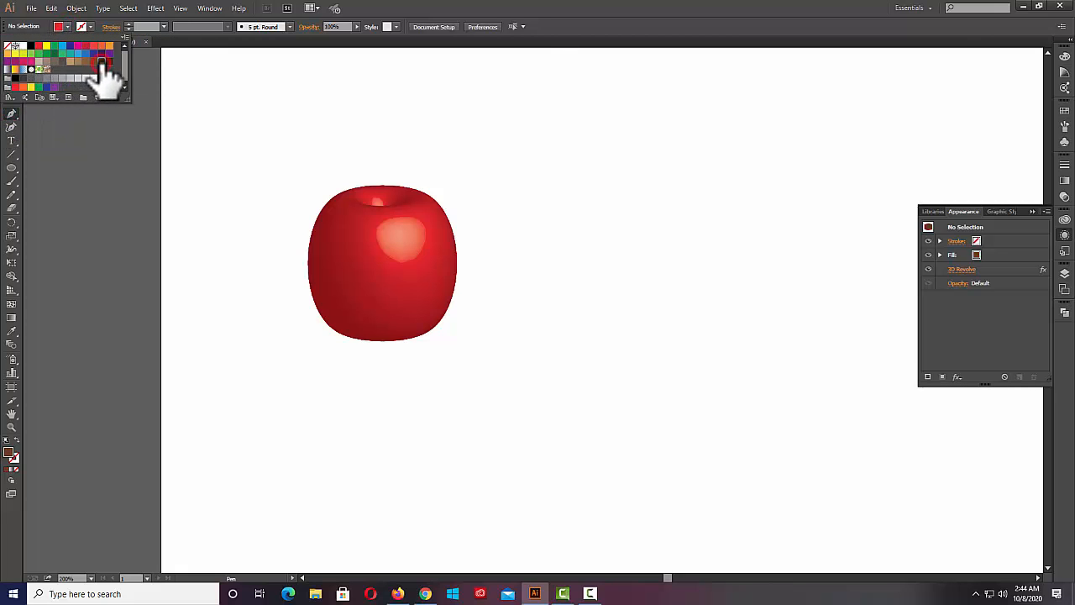
{"action": "left_click", "coordinate": [101, 63]}
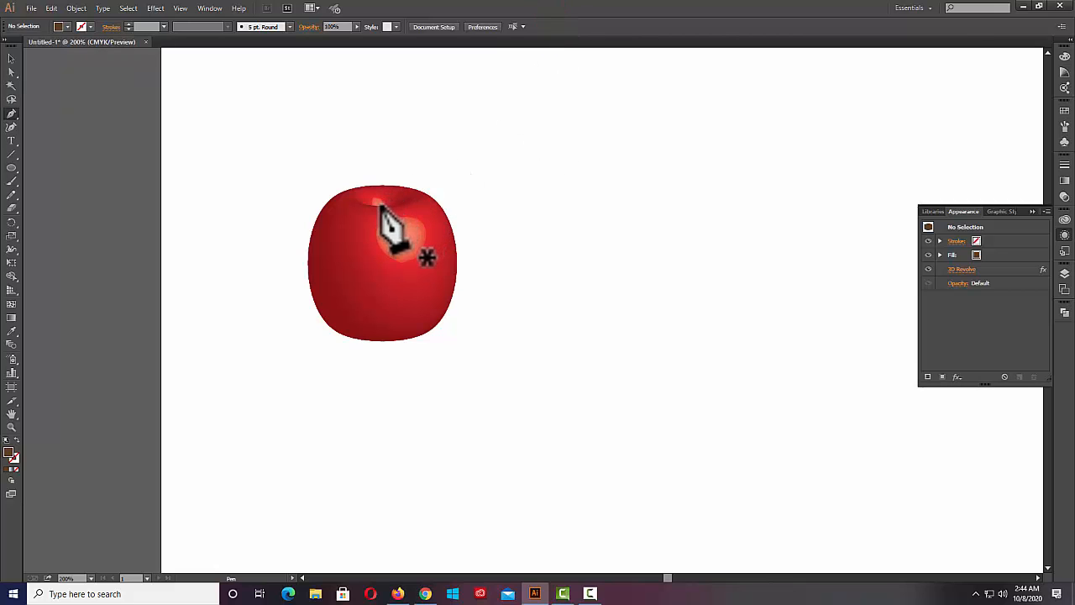
Draw a thin, curved brown stem rising from the apple's top dimple as a closed path.
{"action": "left_click", "coordinate": [380, 203]}
{"action": "left_click_drag", "start_coordinate": [412, 113], "coordinate": [454, 92]}
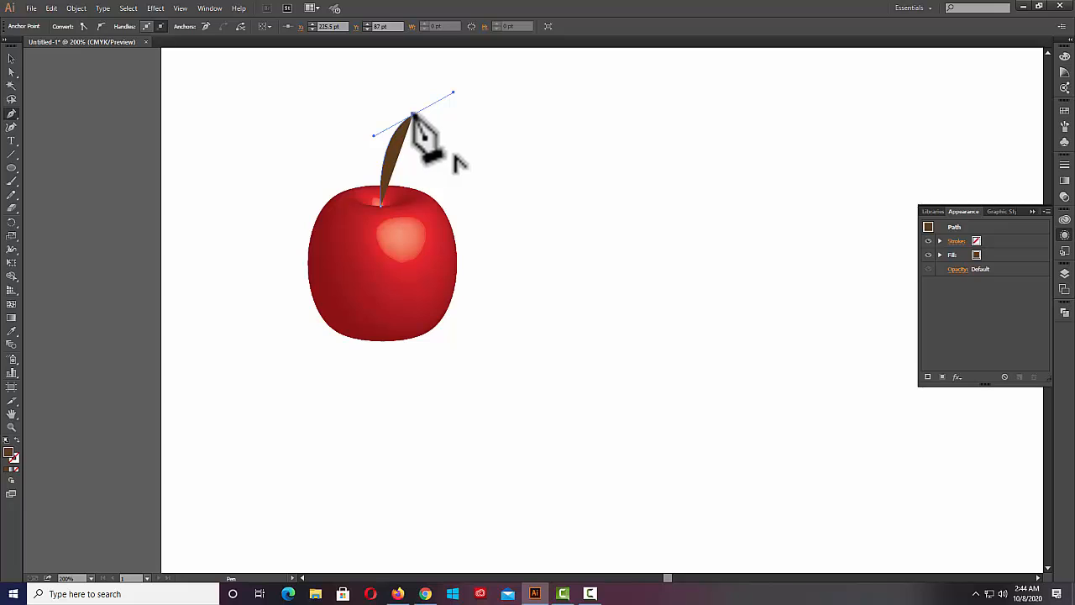
{"action": "left_click", "coordinate": [412, 114]}
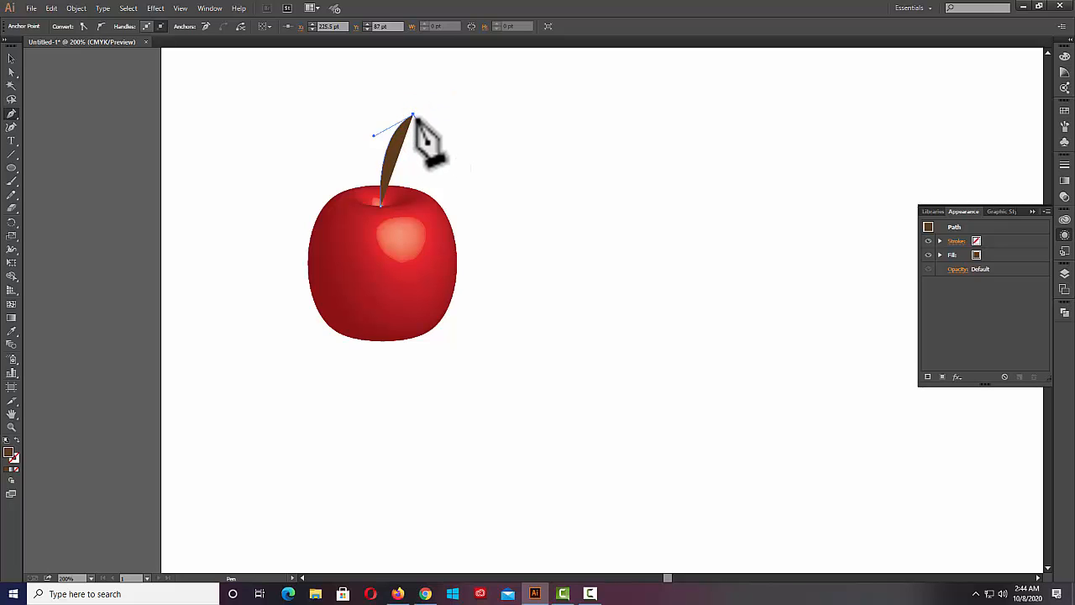
{"action": "left_click", "coordinate": [382, 204]}
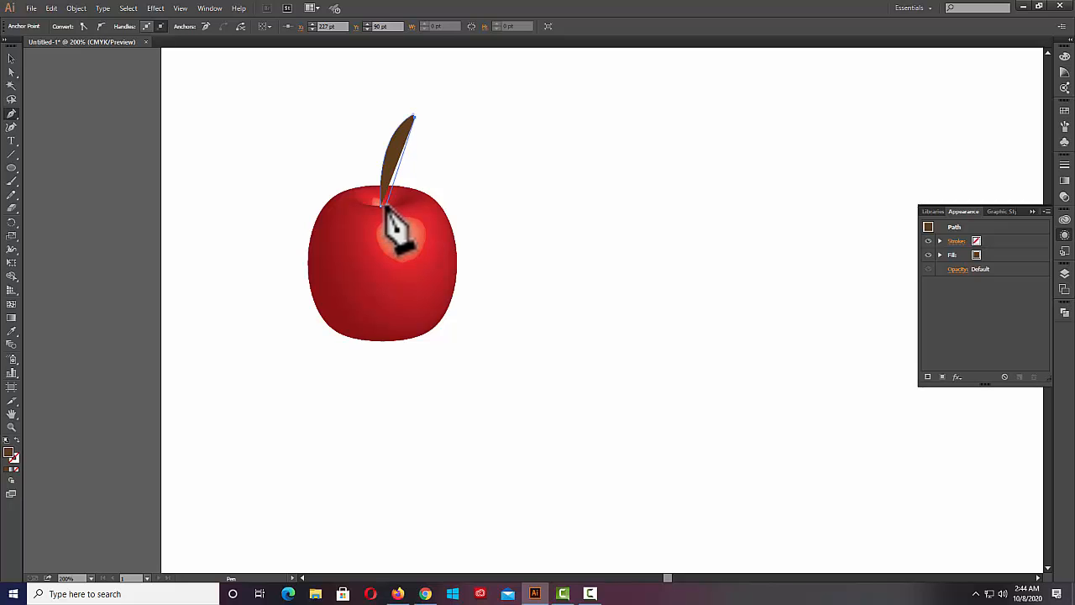
{"action": "left_click_drag", "start_coordinate": [390, 258], "coordinate": [392, 283]}
{"action": "left_click", "coordinate": [380, 206]}
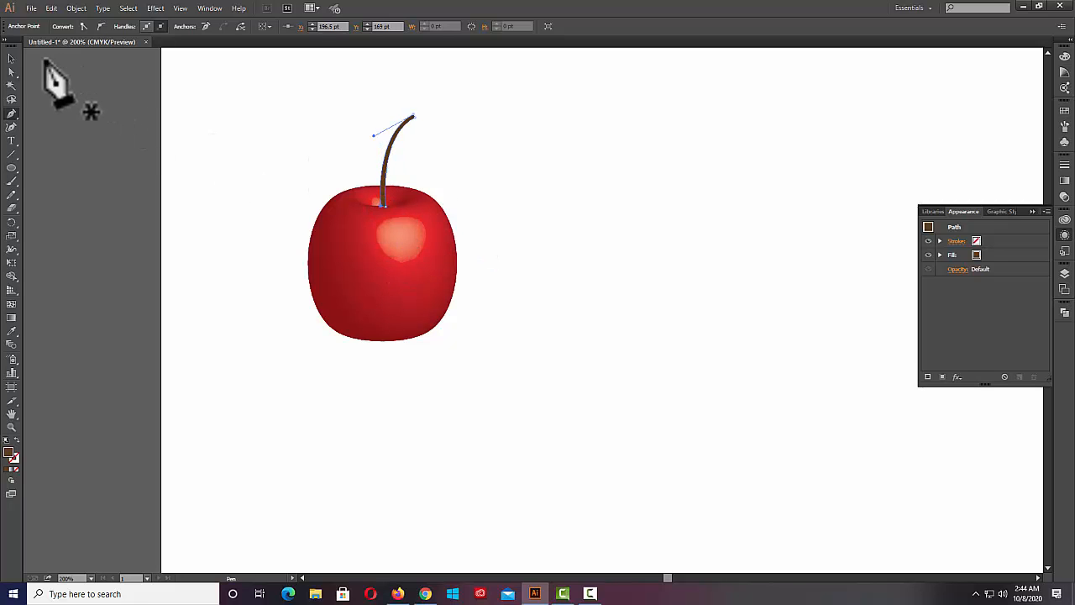
Select the apple with its stem, move them toward the artboard's upper left, and place a duplicate of both beside them.
{"action": "left_click", "coordinate": [12, 72]}
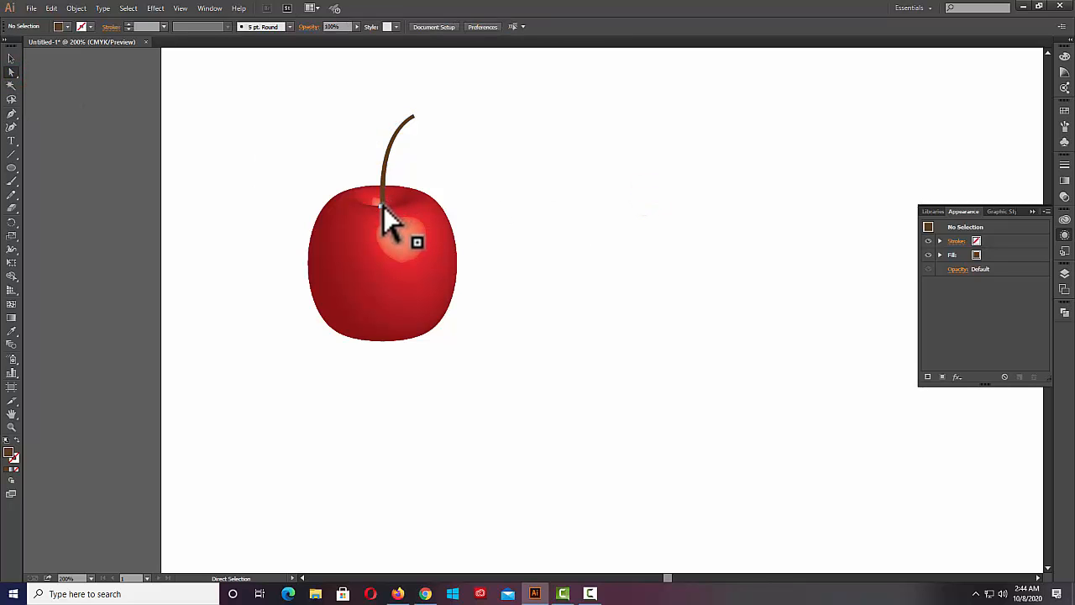
{"action": "key", "text": "v"}
{"action": "left_click_drag", "start_coordinate": [316, 100], "coordinate": [572, 377]}
{"action": "left_click_drag", "start_coordinate": [397, 244], "coordinate": [277, 208]}
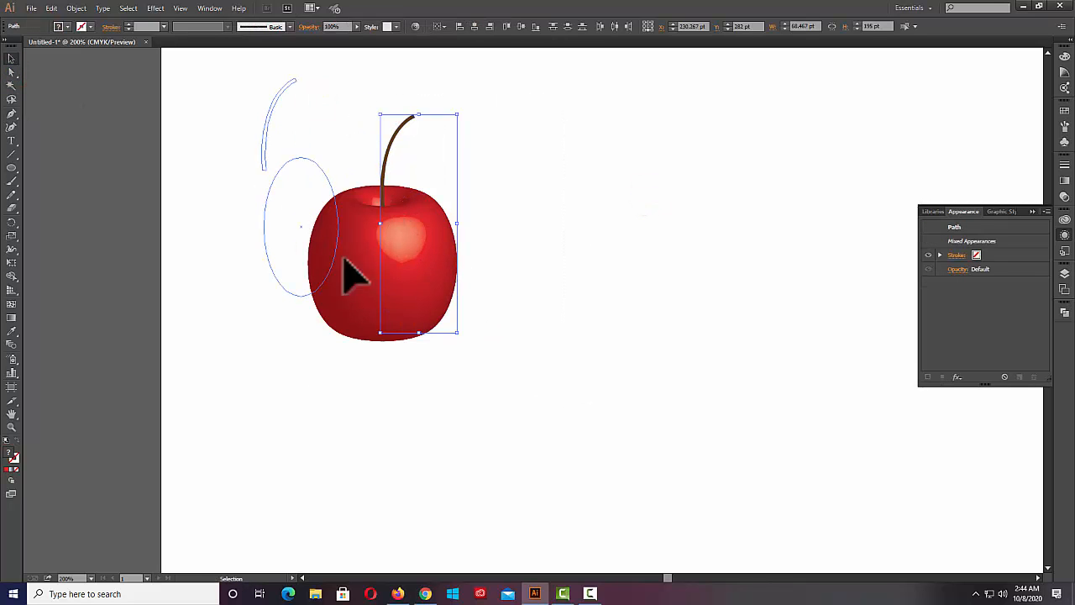
{"action": "left_click_drag", "start_coordinate": [323, 258], "coordinate": [504, 270]}
{"action": "left_click", "coordinate": [613, 281]}
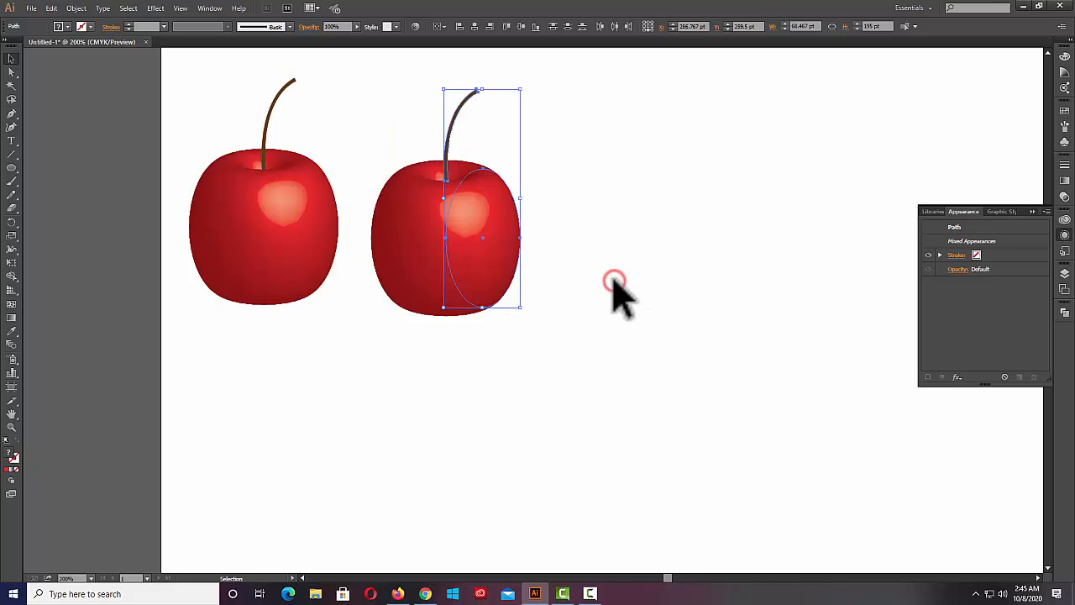
Change the duplicated apple's fill to yellow-green.
{"action": "left_click", "coordinate": [499, 283]}
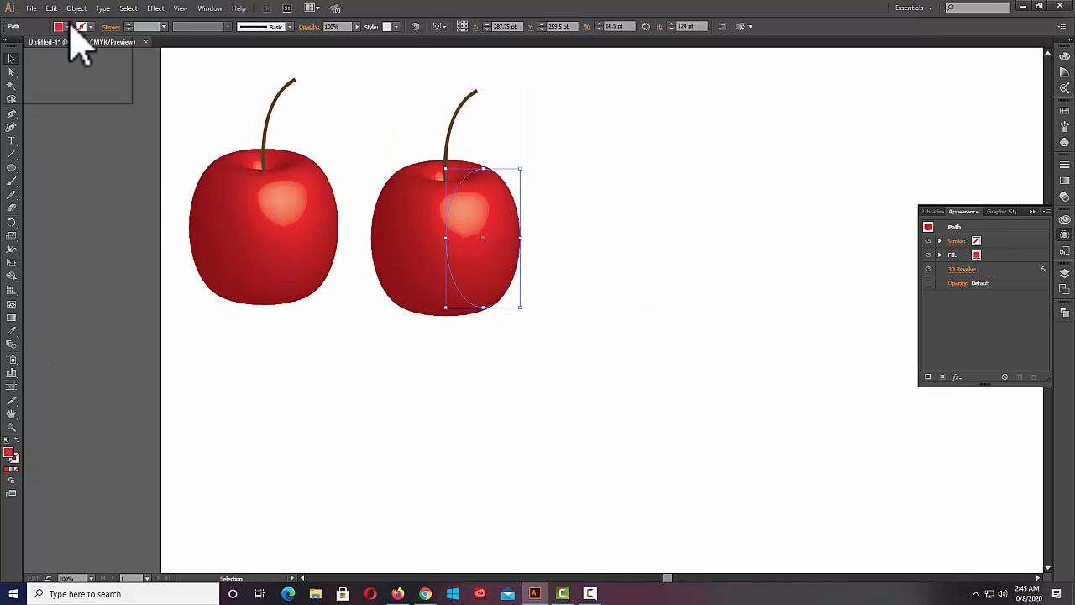
{"action": "left_click", "coordinate": [65, 26]}
{"action": "left_click", "coordinate": [27, 54]}
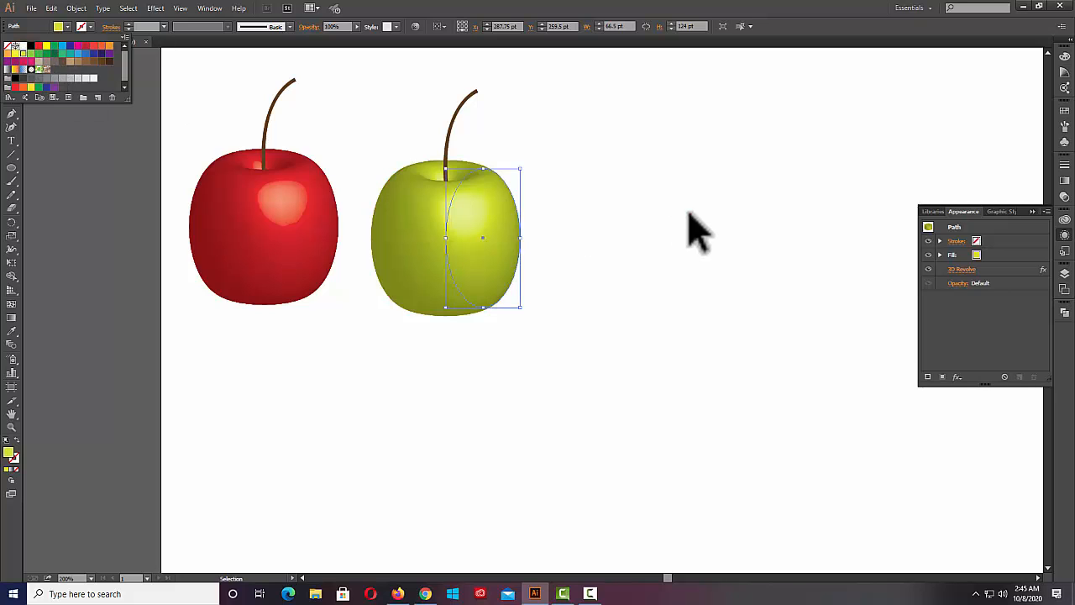
{"action": "left_click", "coordinate": [698, 231]}
Select both apples with their stems and shift them slightly up and to the right.
{"action": "left_click", "coordinate": [613, 239]}
{"action": "left_click_drag", "start_coordinate": [192, 104], "coordinate": [643, 412]}
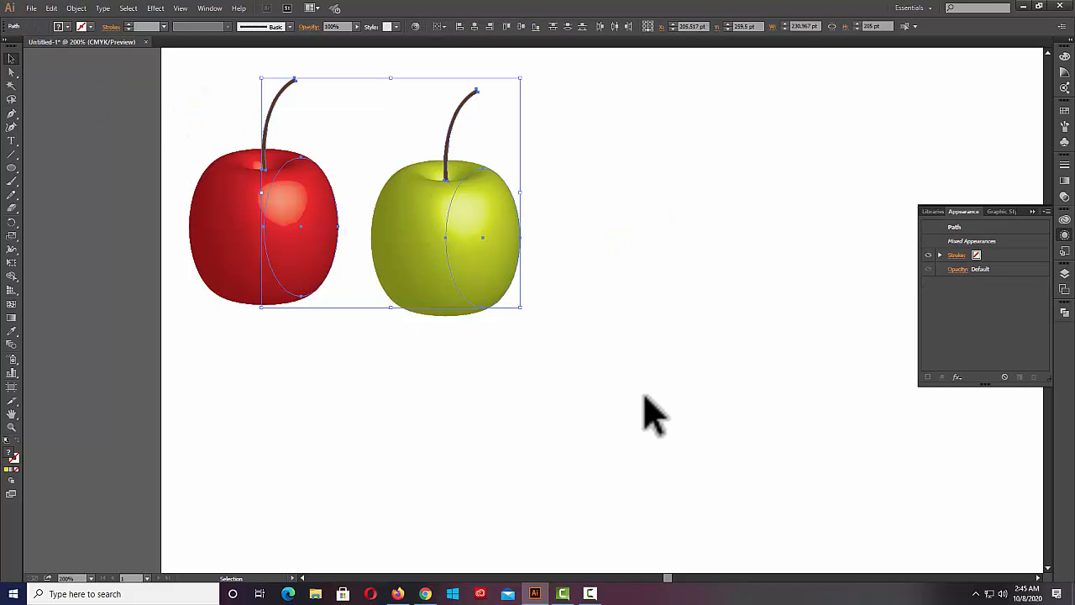
{"action": "left_click", "coordinate": [605, 374]}
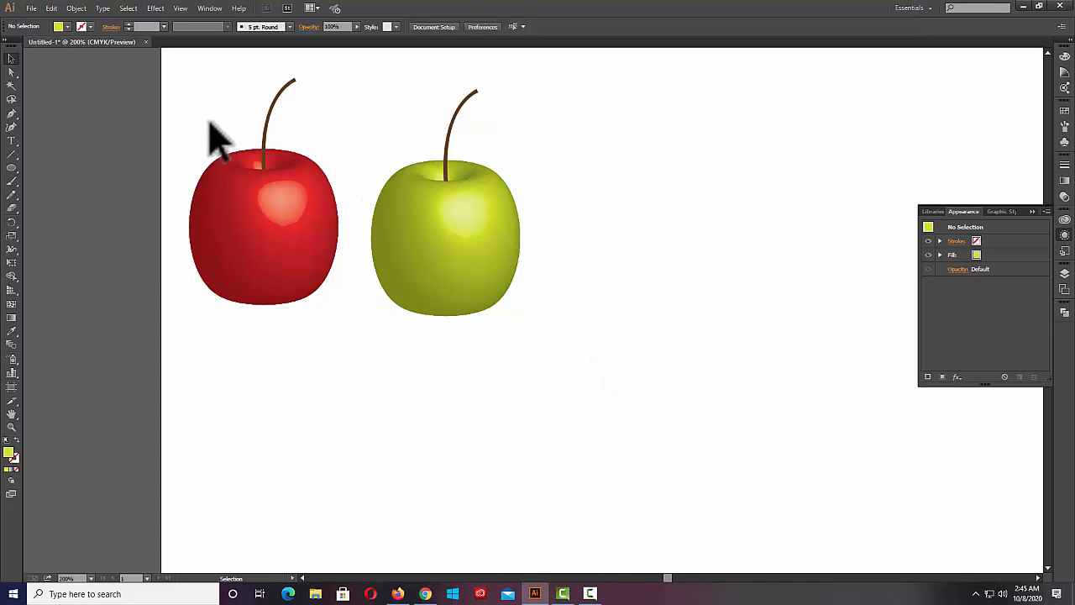
{"action": "left_click_drag", "start_coordinate": [166, 78], "coordinate": [531, 329]}
{"action": "mouse_move", "coordinate": [466, 244]}
{"action": "left_mouse_down"}
{"action": "mouse_move", "coordinate": [508, 228]}
{"action": "mouse_move", "coordinate": [470, 238]}
{"action": "left_mouse_up"}
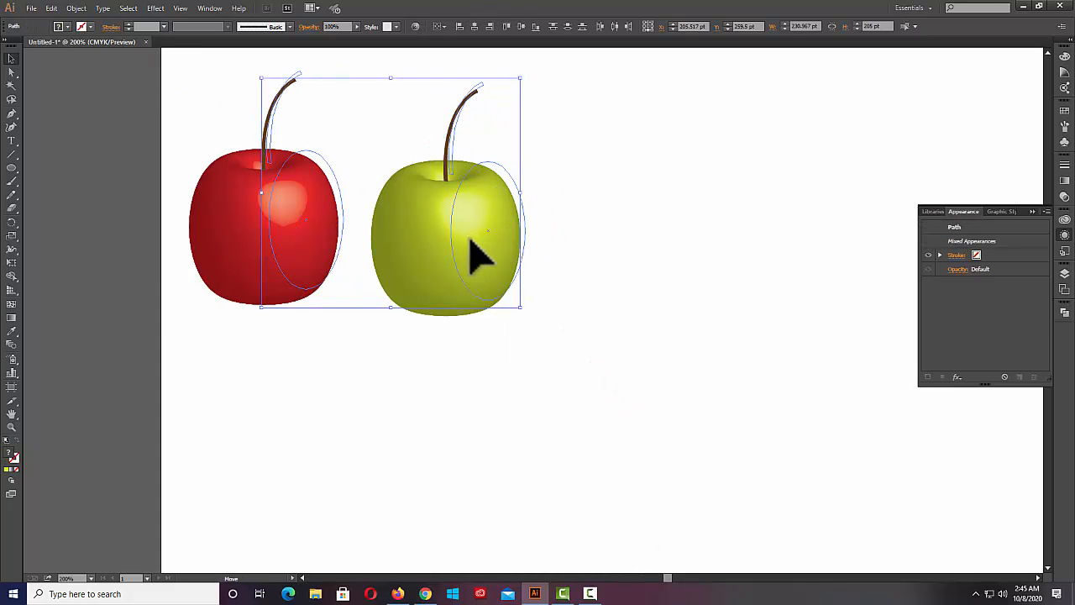
{"action": "left_click", "coordinate": [667, 377]}
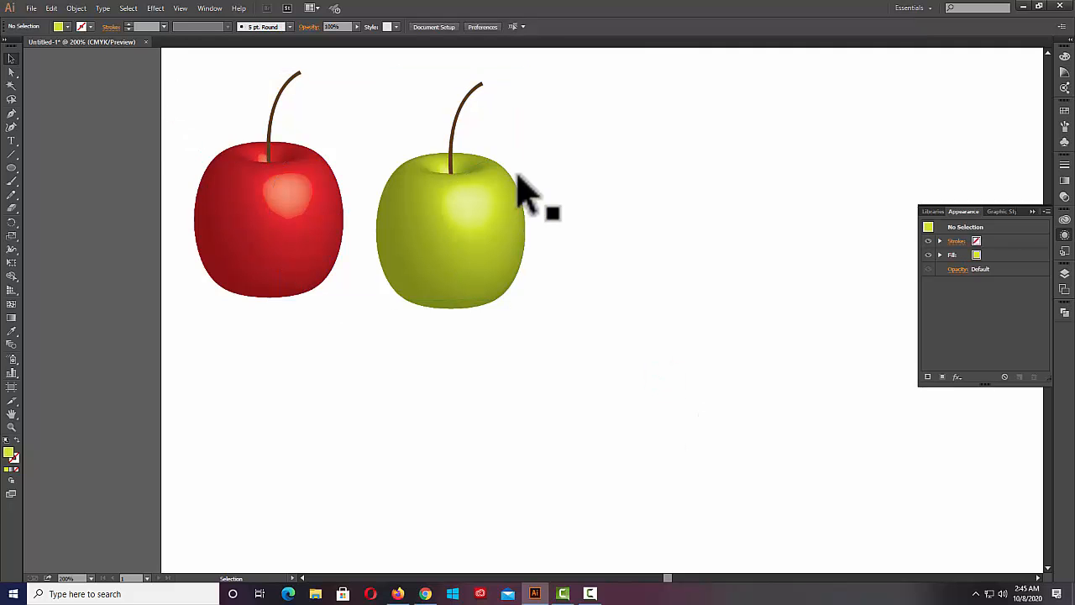
Select both apples with their stems and delete them to clear the artboard.
{"action": "left_click_drag", "start_coordinate": [204, 92], "coordinate": [480, 293]}
{"action": "left_click_drag", "start_coordinate": [460, 244], "coordinate": [381, 422]}
{"action": "key", "text": "Delete"}
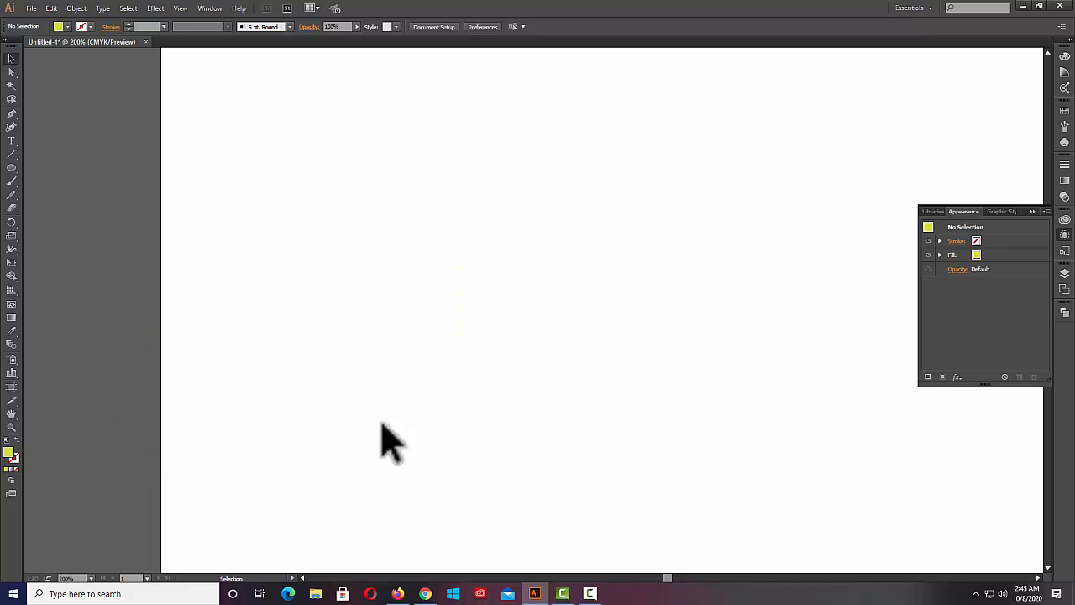
Choose the Pen tool and set it to no fill with a brown stroke.
{"action": "left_click", "coordinate": [11, 113]}
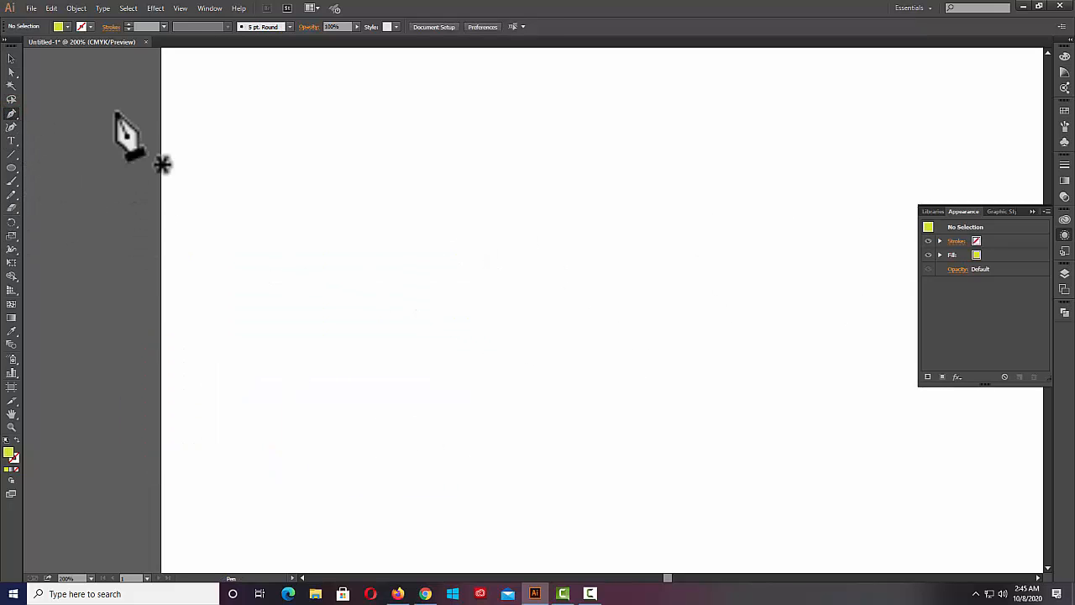
{"action": "left_click", "coordinate": [65, 27]}
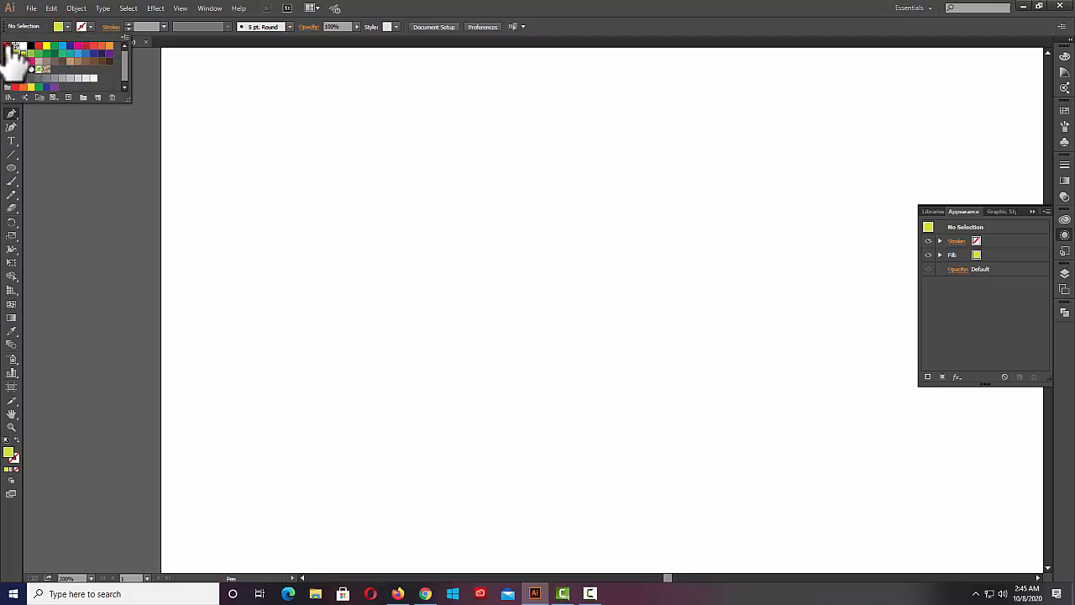
{"action": "left_click", "coordinate": [8, 46]}
{"action": "left_click", "coordinate": [90, 27]}
{"action": "left_click", "coordinate": [91, 26]}
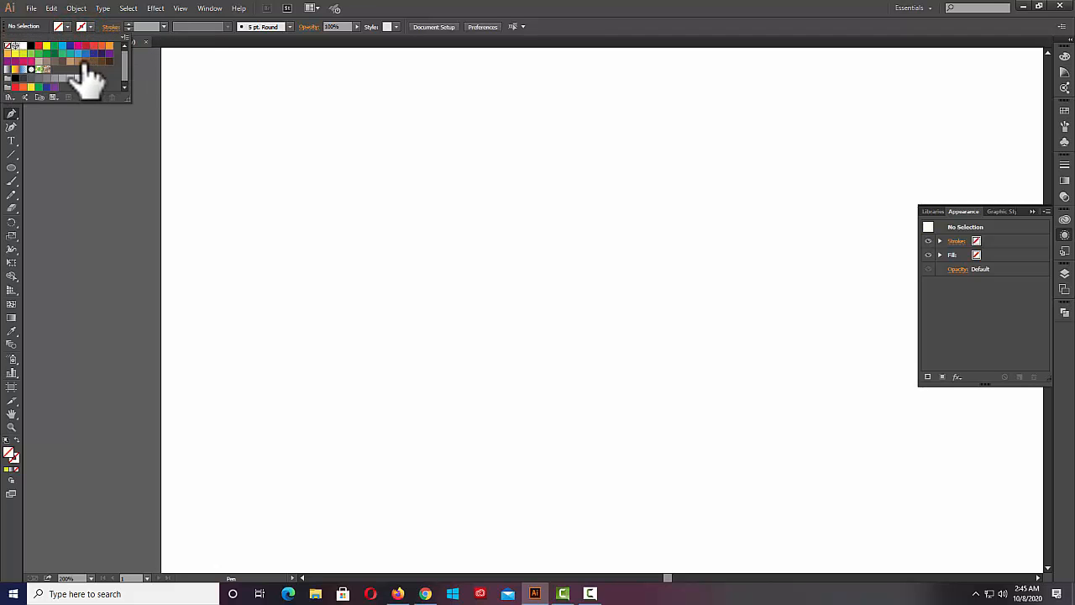
{"action": "left_click", "coordinate": [84, 62]}
{"action": "left_click", "coordinate": [620, 42]}
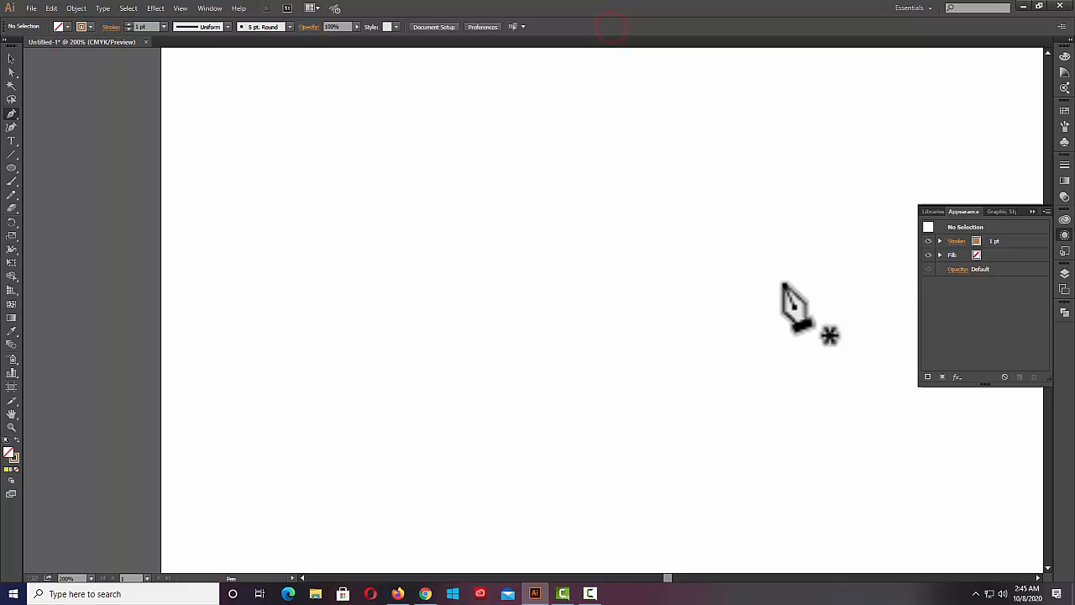
Draw the bowl profile's steep side as a curved segment about 115 pt tall, ending in a corner point.
{"action": "left_click", "coordinate": [391, 216]}
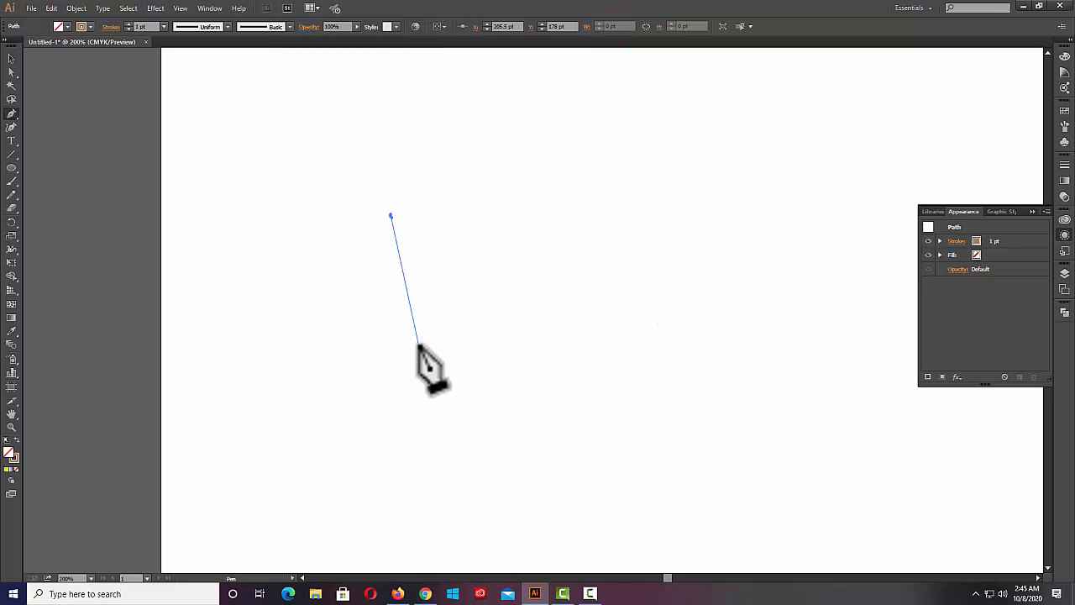
{"action": "left_click_drag", "start_coordinate": [418, 344], "coordinate": [432, 367]}
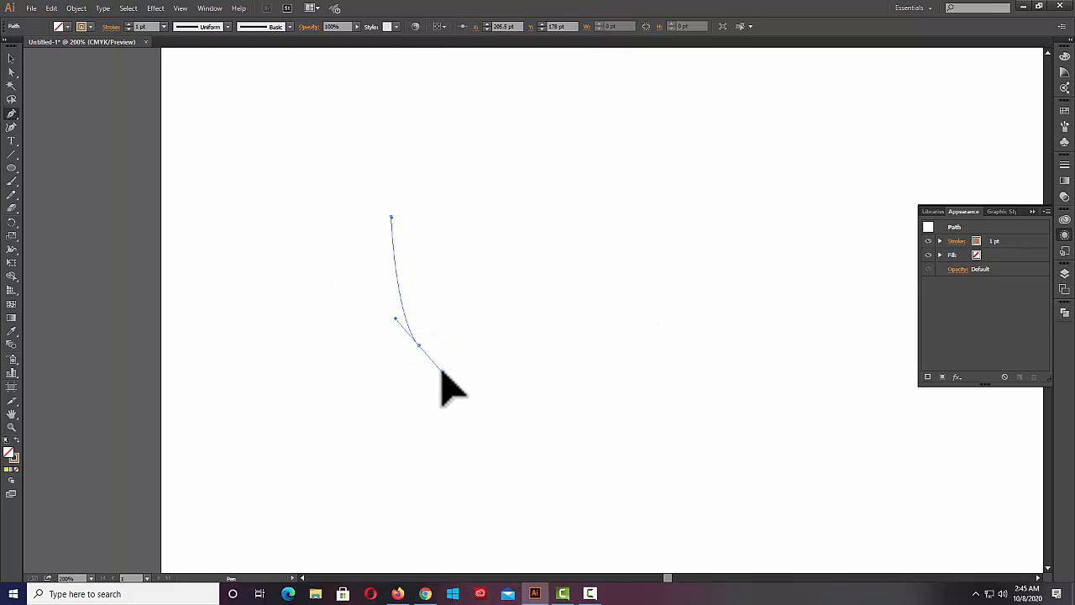
{"action": "left_click", "coordinate": [418, 344]}
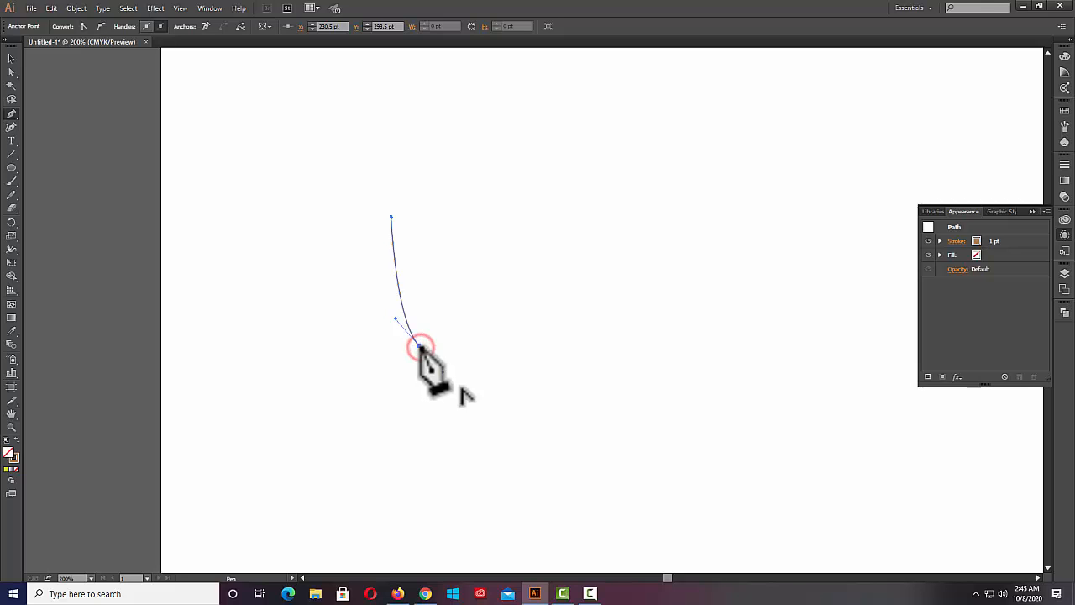
{"action": "left_click_drag", "start_coordinate": [462, 359], "coordinate": [495, 358]}
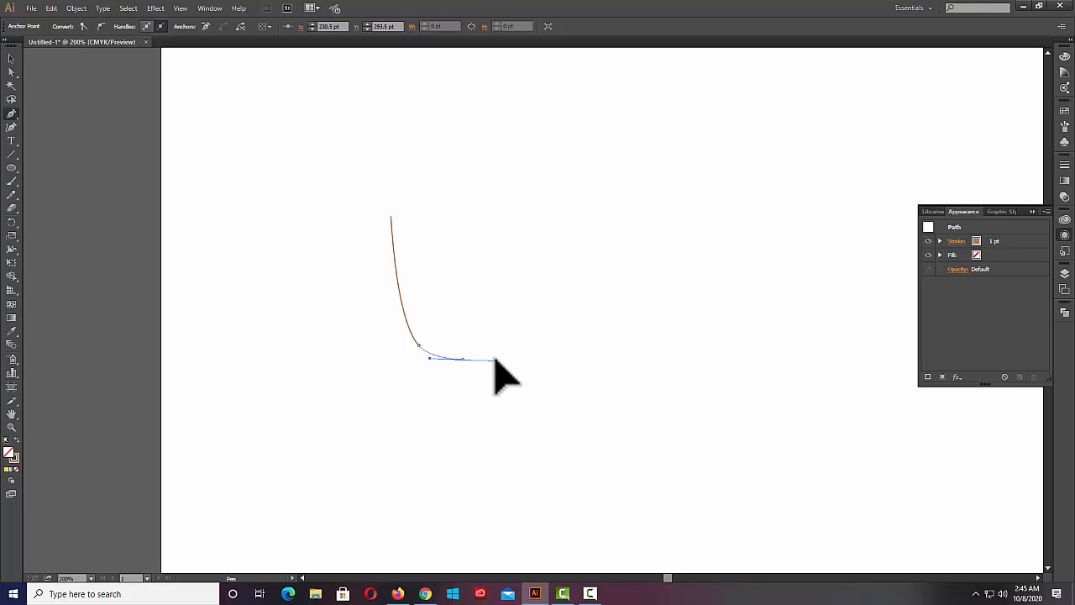
{"action": "left_click_drag", "start_coordinate": [495, 359], "coordinate": [496, 359]}
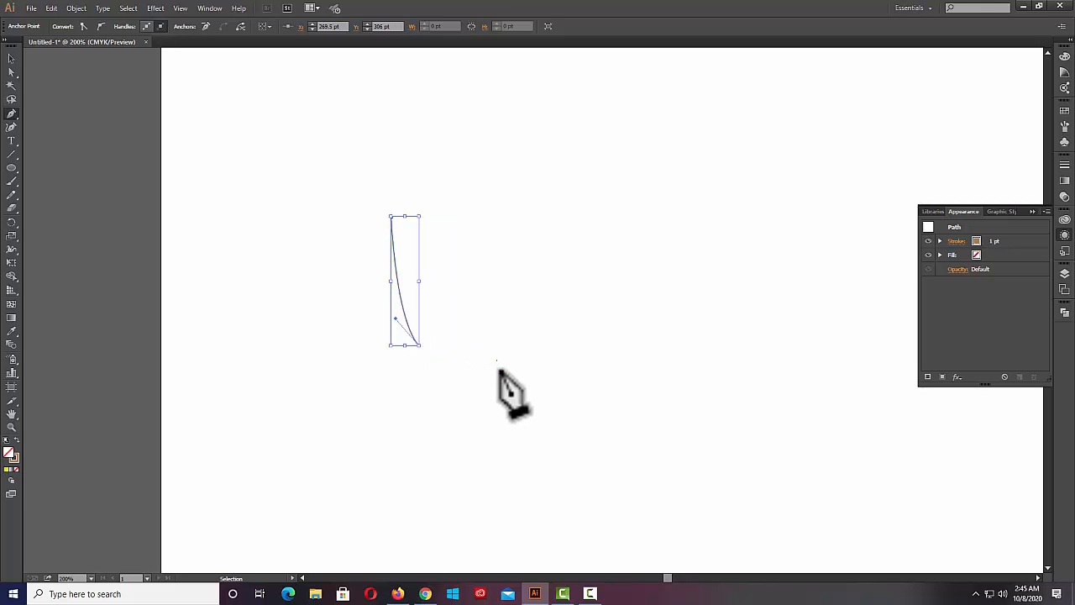
{"action": "left_click_drag", "start_coordinate": [467, 389], "coordinate": [494, 378]}
{"action": "key", "text": "ctrl+z"}
{"action": "left_click", "coordinate": [499, 377], "text": "ctrl"}
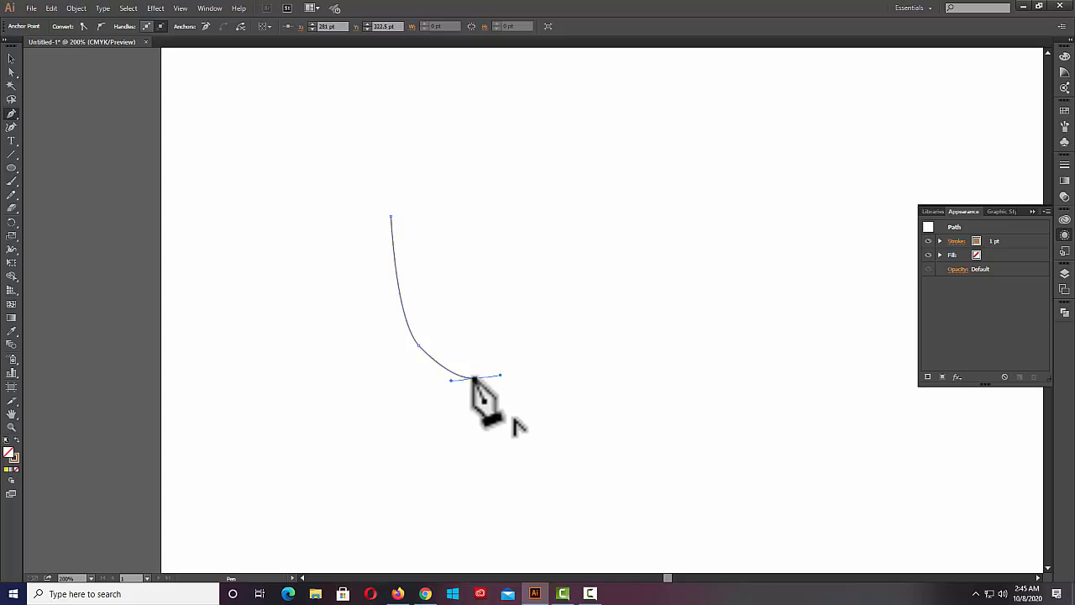
Extend the profile with a shallow curve for the bowl's base, making the open path about 94 pt wide and 138 pt high.
{"action": "left_click_drag", "start_coordinate": [494, 378], "coordinate": [522, 369]}
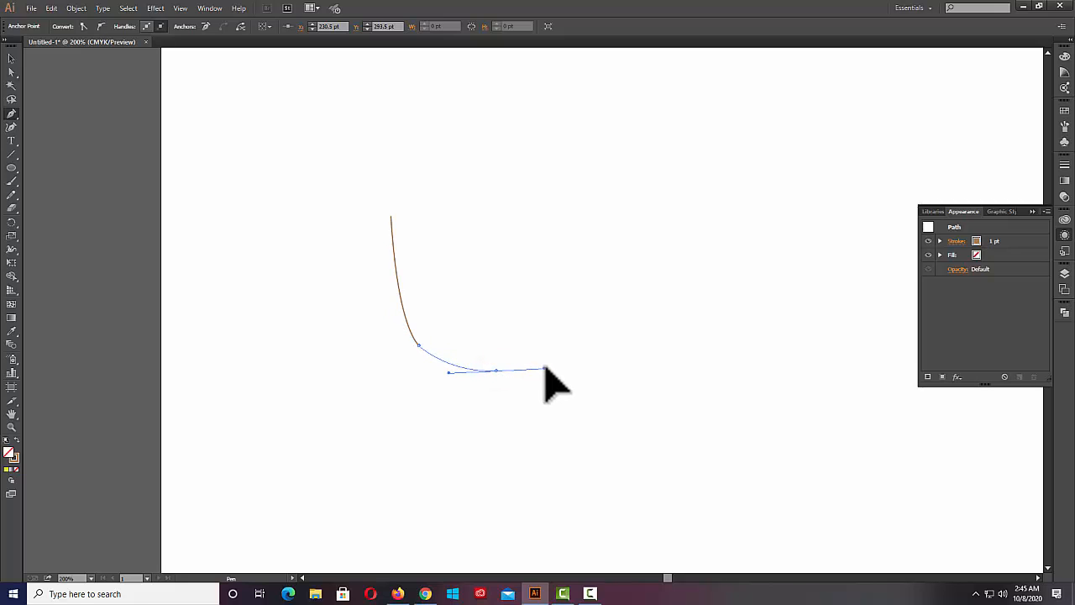
{"action": "left_click_drag", "start_coordinate": [547, 371], "coordinate": [547, 370]}
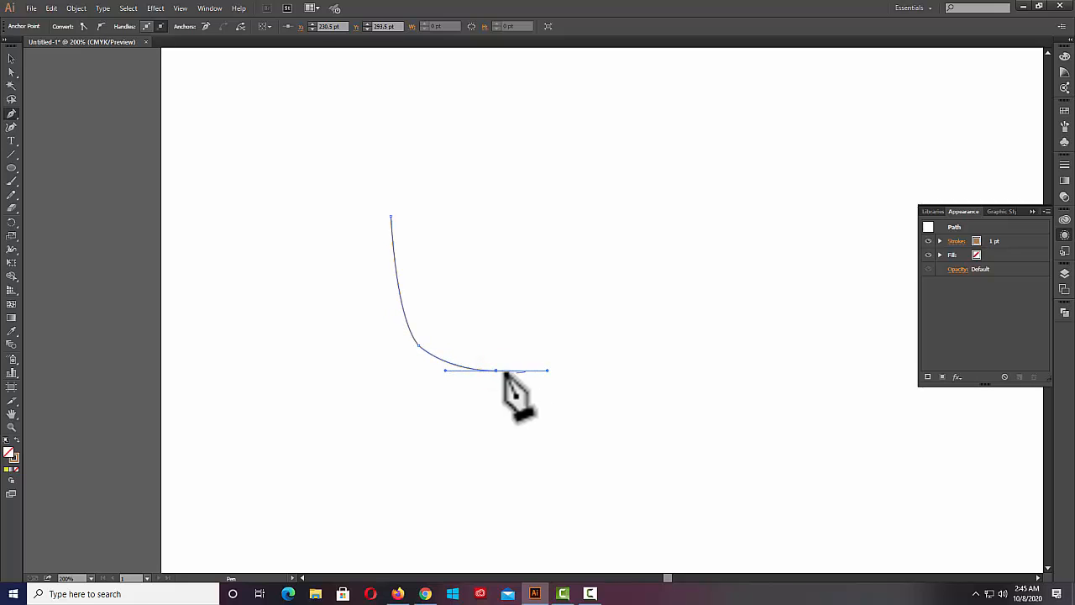
{"action": "left_click", "coordinate": [496, 370]}
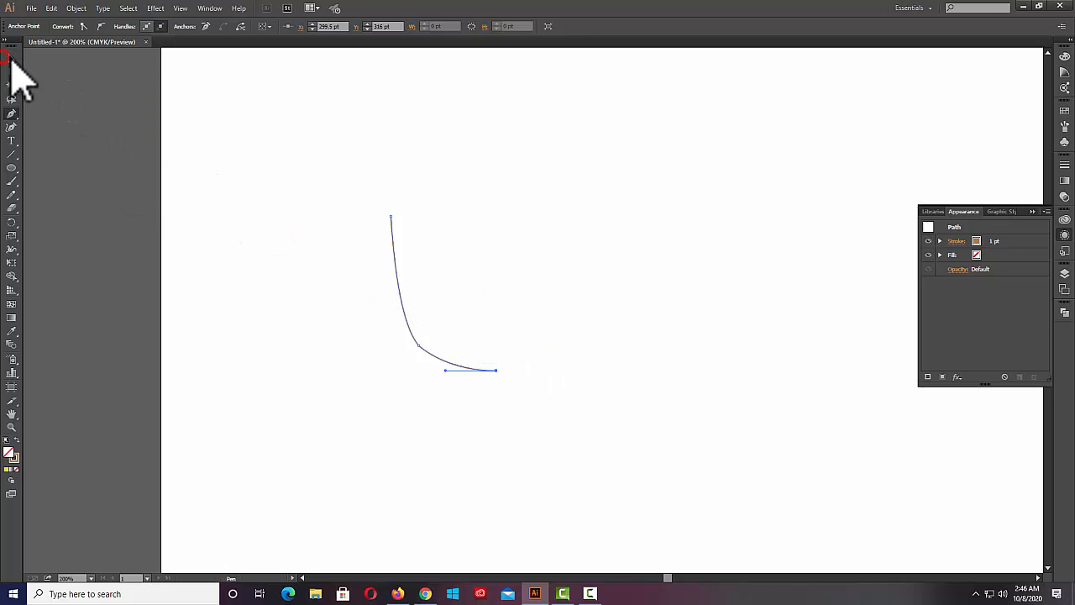
Apply the 3D Revolve effect to the selected profile with preview on, revolving 360° from the Right Edge.
{"action": "left_click", "coordinate": [11, 58]}
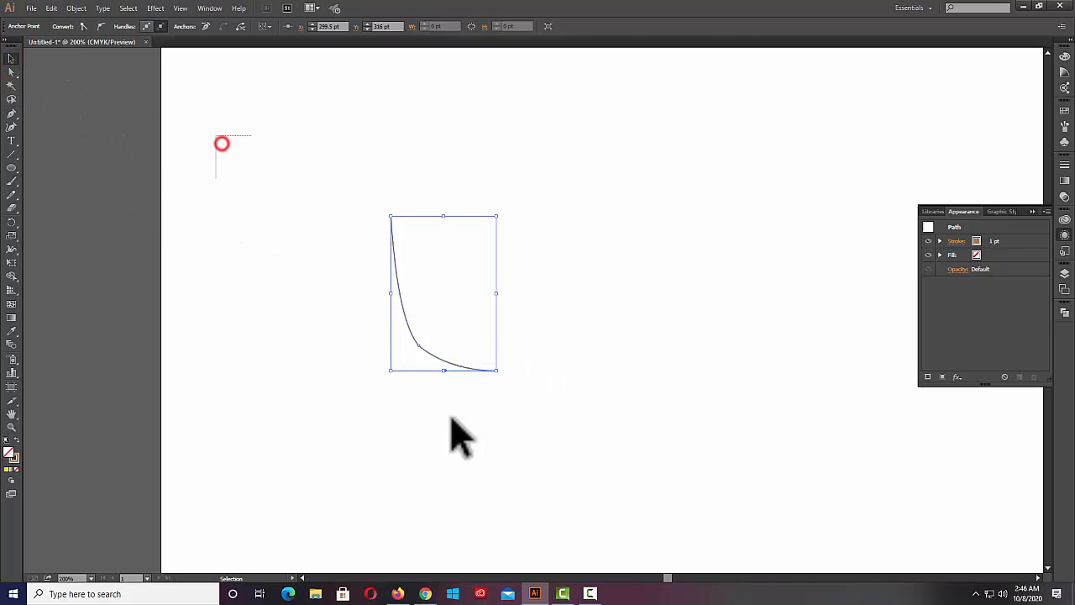
{"action": "left_click", "coordinate": [155, 9]}
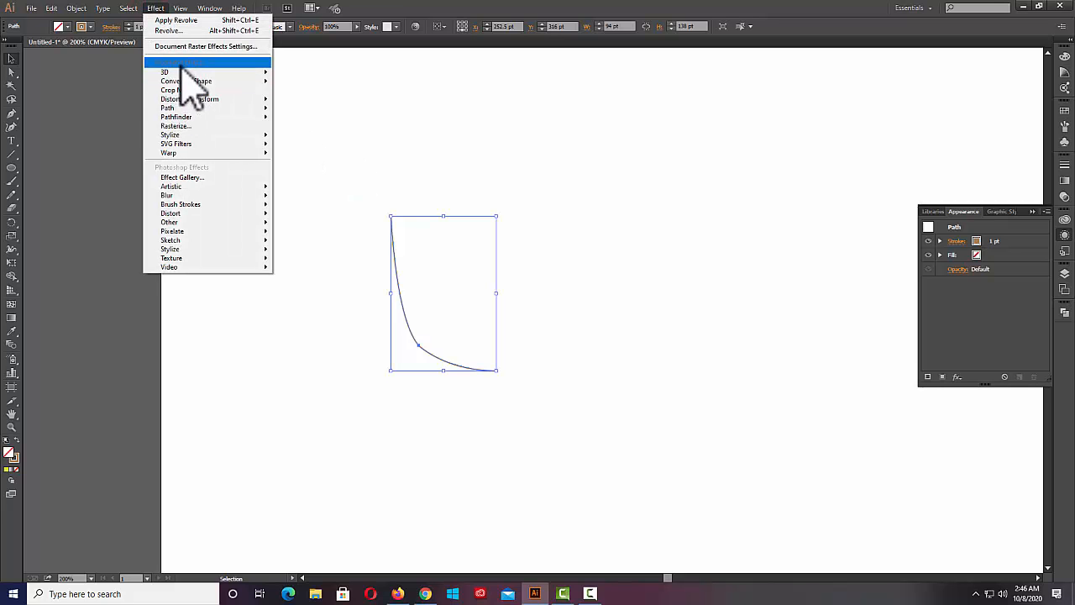
{"action": "mouse_move", "coordinate": [191, 72]}
{"action": "left_click", "coordinate": [304, 83]}
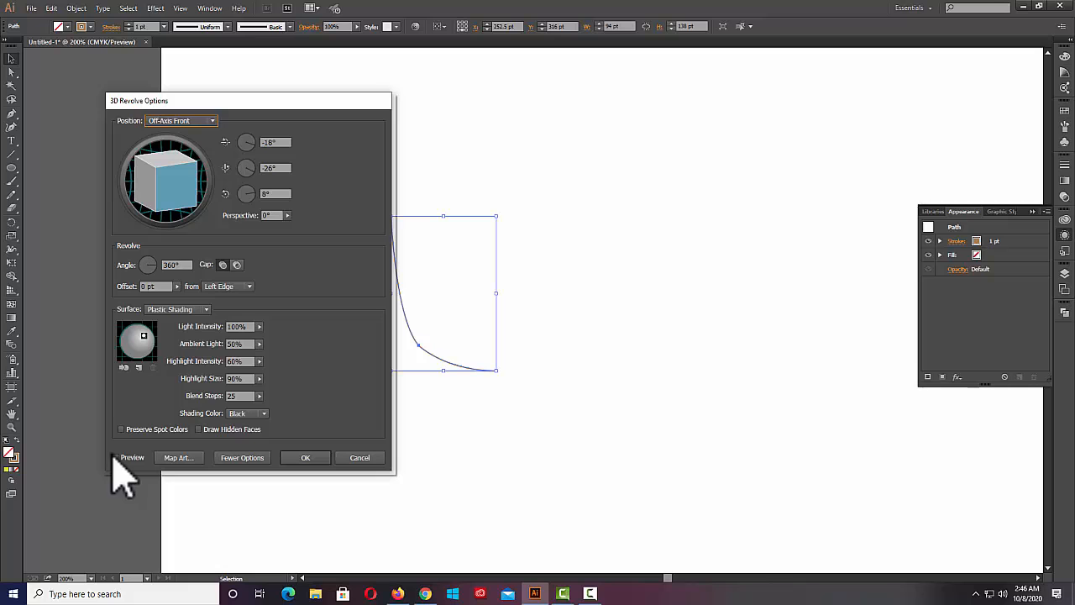
{"action": "left_click", "coordinate": [116, 457]}
{"action": "left_click", "coordinate": [249, 287]}
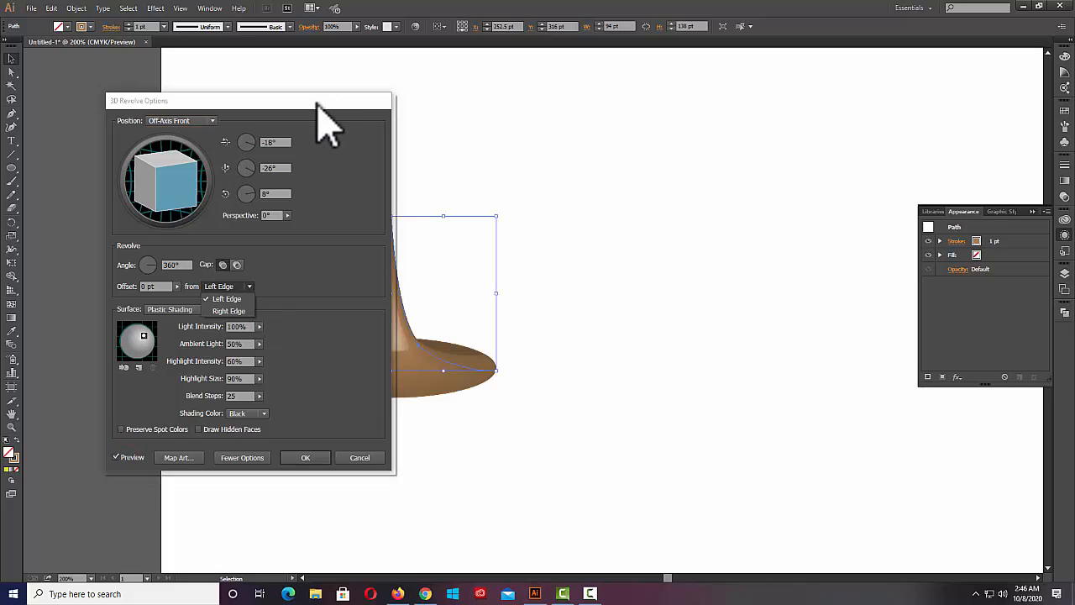
{"action": "left_click_drag", "start_coordinate": [318, 102], "coordinate": [807, 91]}
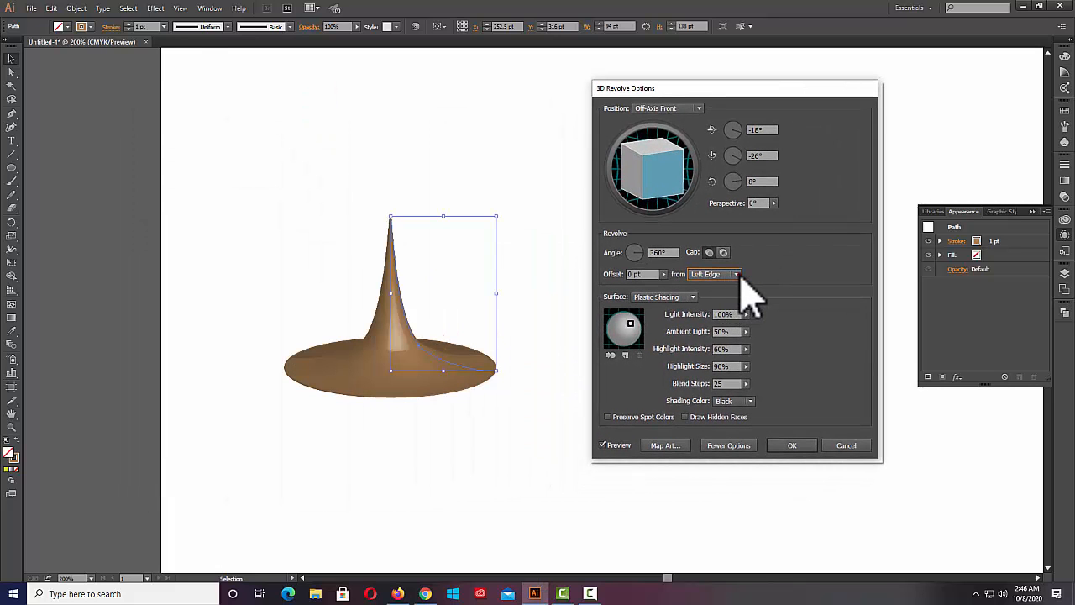
{"action": "left_click", "coordinate": [739, 274]}
{"action": "left_click", "coordinate": [727, 286]}
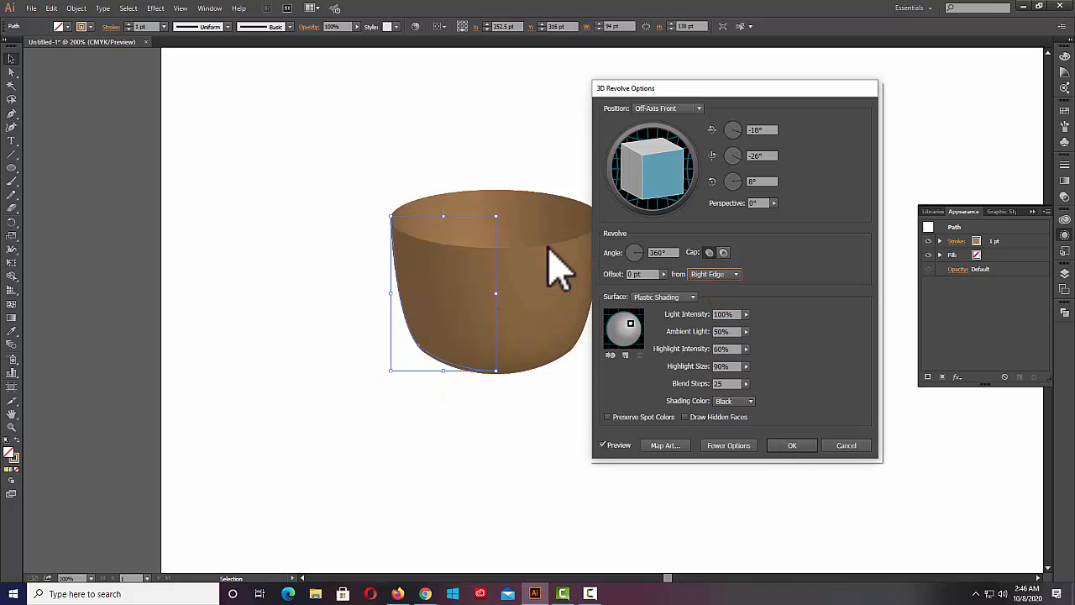
Rotate the revolved bowl to -13°, -26° and 6°, add a little perspective, and apply the effect.
{"action": "left_click_drag", "start_coordinate": [761, 88], "coordinate": [796, 90]}
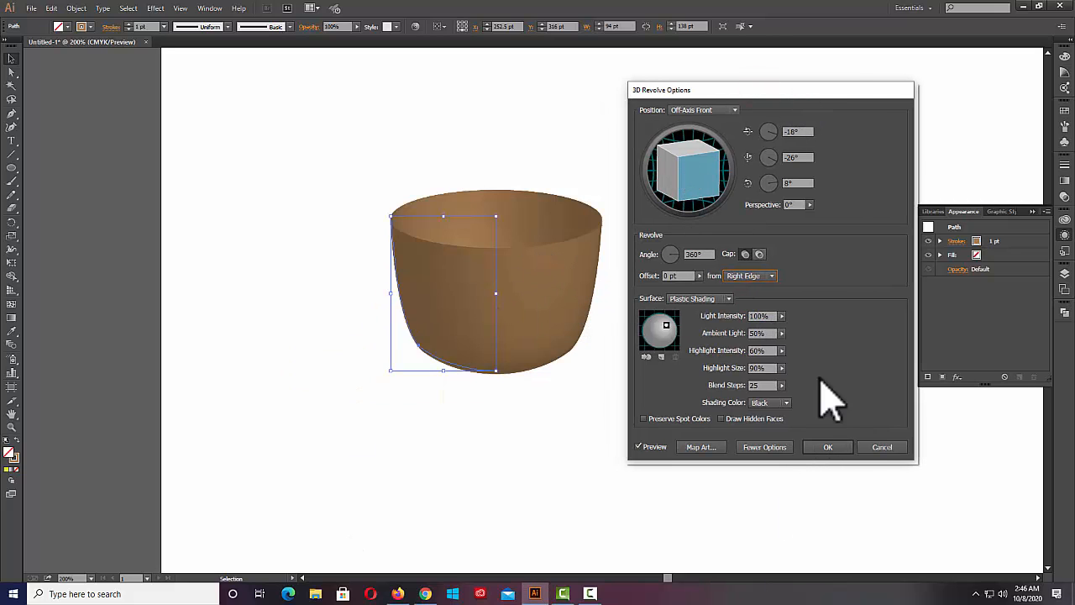
{"action": "left_click_drag", "start_coordinate": [694, 173], "coordinate": [714, 220]}
{"action": "left_click", "coordinate": [809, 204]}
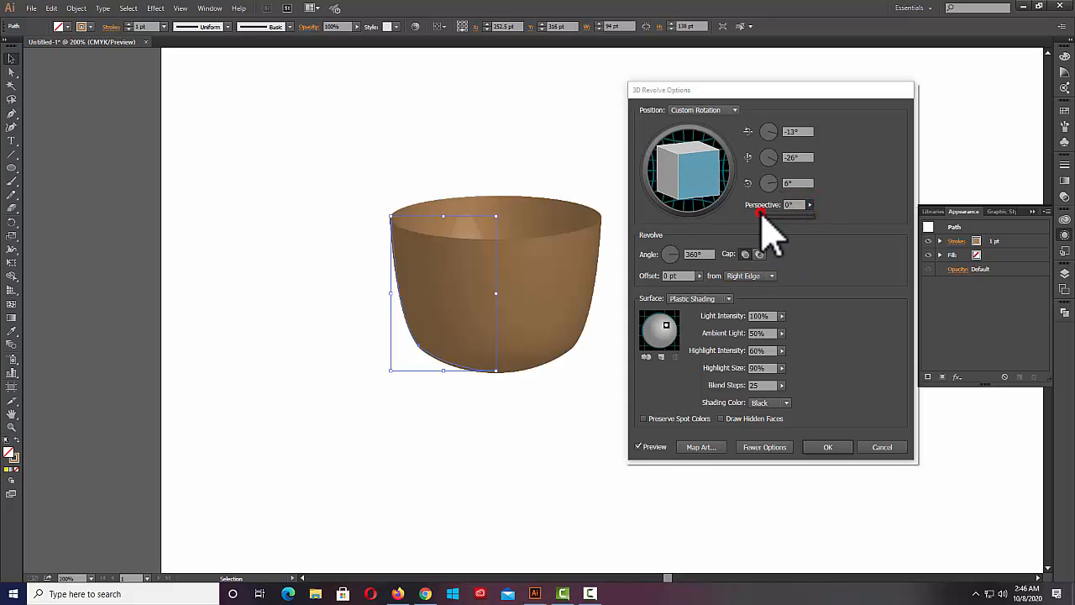
{"action": "left_click_drag", "start_coordinate": [765, 215], "coordinate": [774, 216]}
{"action": "left_click", "coordinate": [829, 447]}
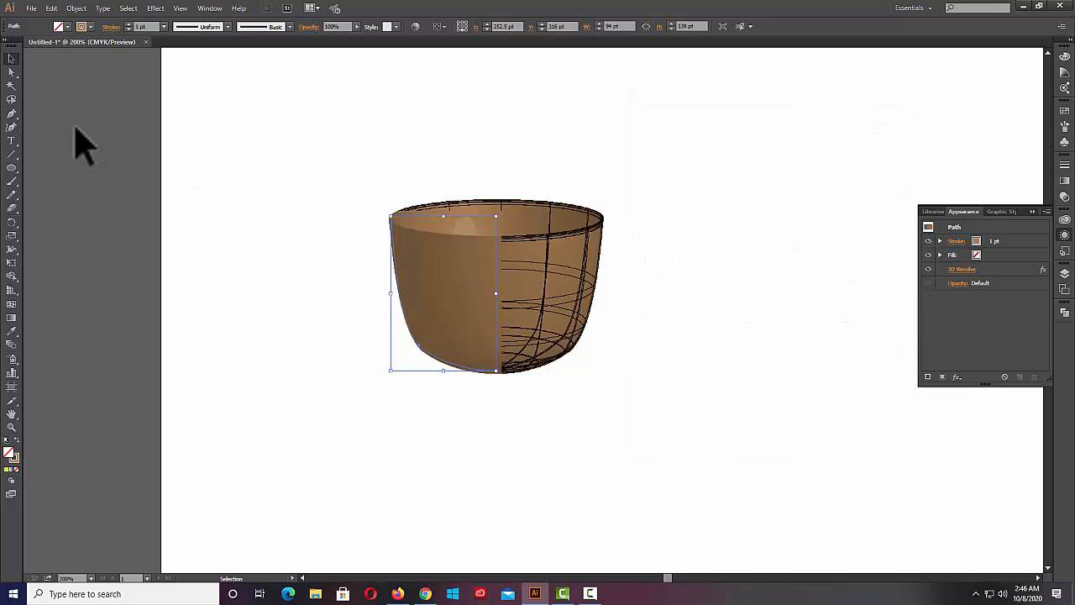
Reselect the bowl and extend its profile from the rim endpoint with a short outward lip using the Pen tool.
{"action": "left_click", "coordinate": [200, 141]}
{"action": "left_click_drag", "start_coordinate": [358, 182], "coordinate": [708, 423]}
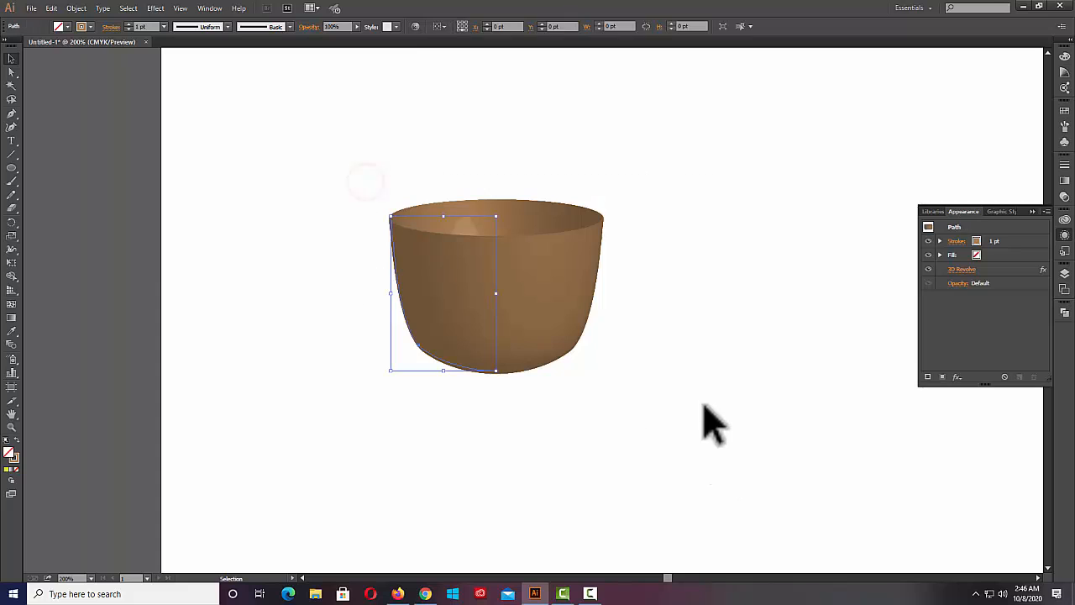
{"action": "left_click", "coordinate": [722, 372]}
{"action": "left_click", "coordinate": [491, 264]}
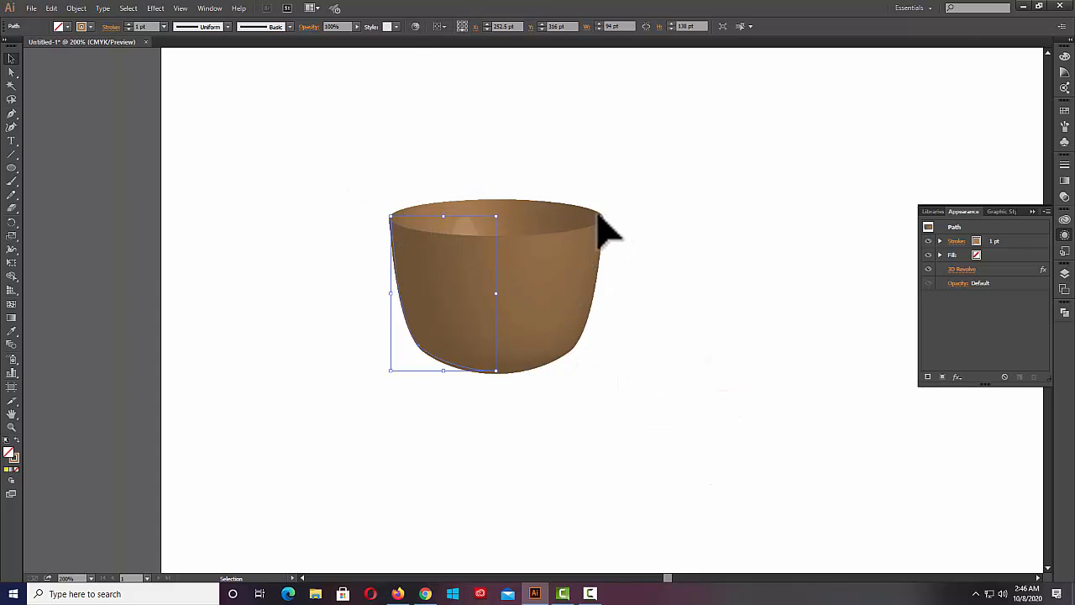
{"action": "left_click", "coordinate": [11, 113]}
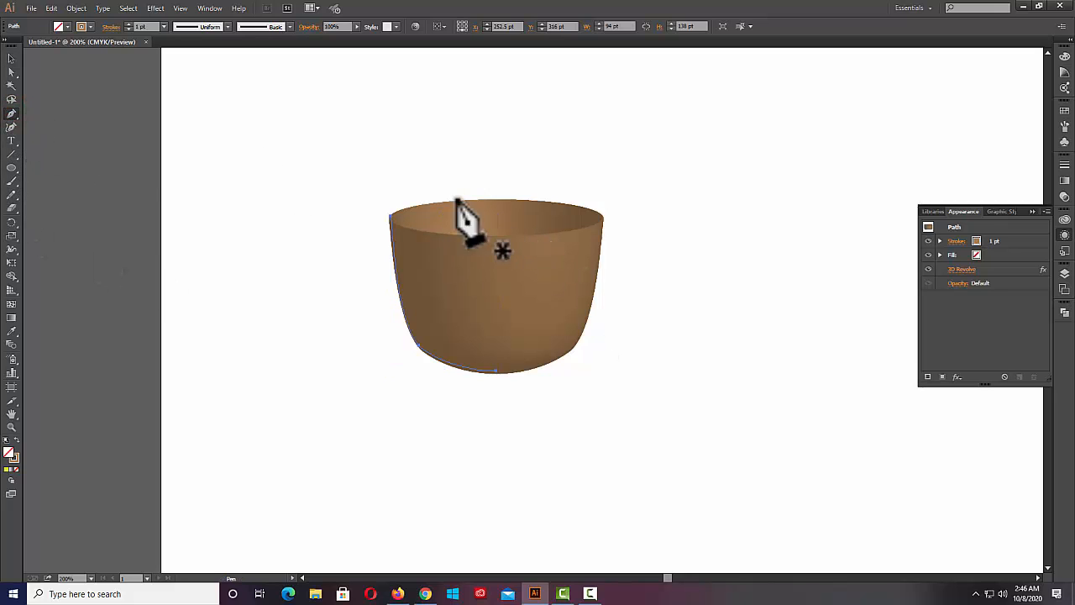
{"action": "left_click", "coordinate": [389, 217]}
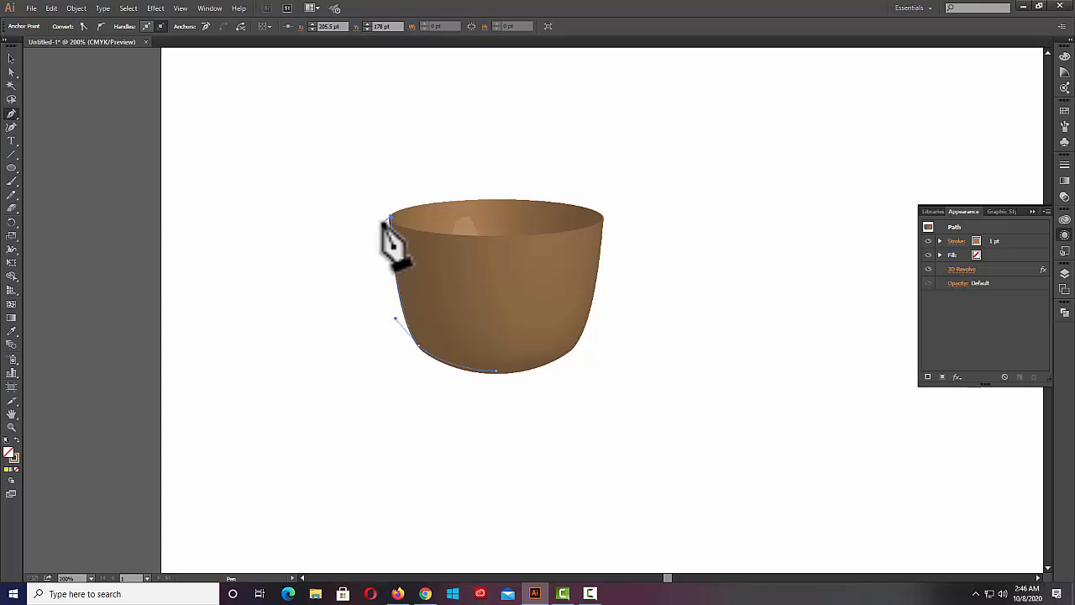
{"action": "left_click", "coordinate": [384, 226]}
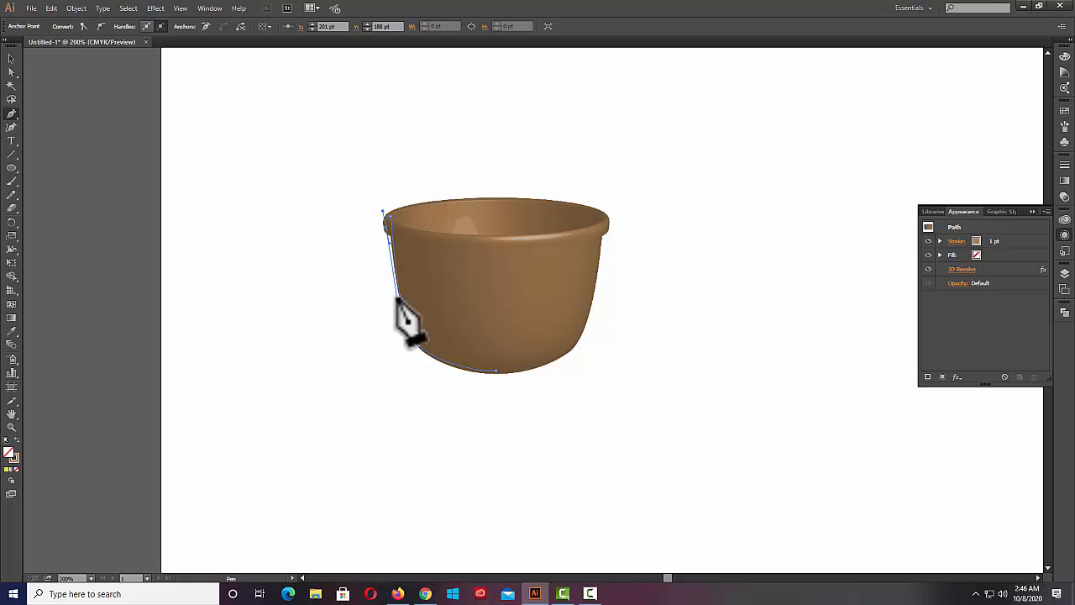
Continue the bowl's profile down the outer wall and around the base, close it at the inner base endpoint, and deselect it.
{"action": "left_click", "coordinate": [397, 299]}
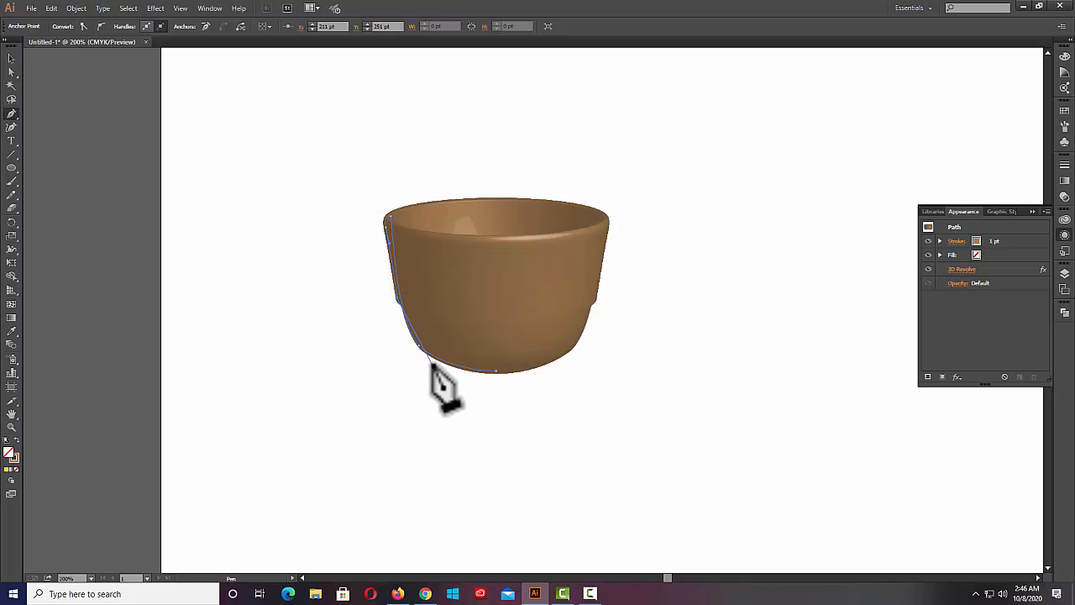
{"action": "left_click", "coordinate": [431, 363]}
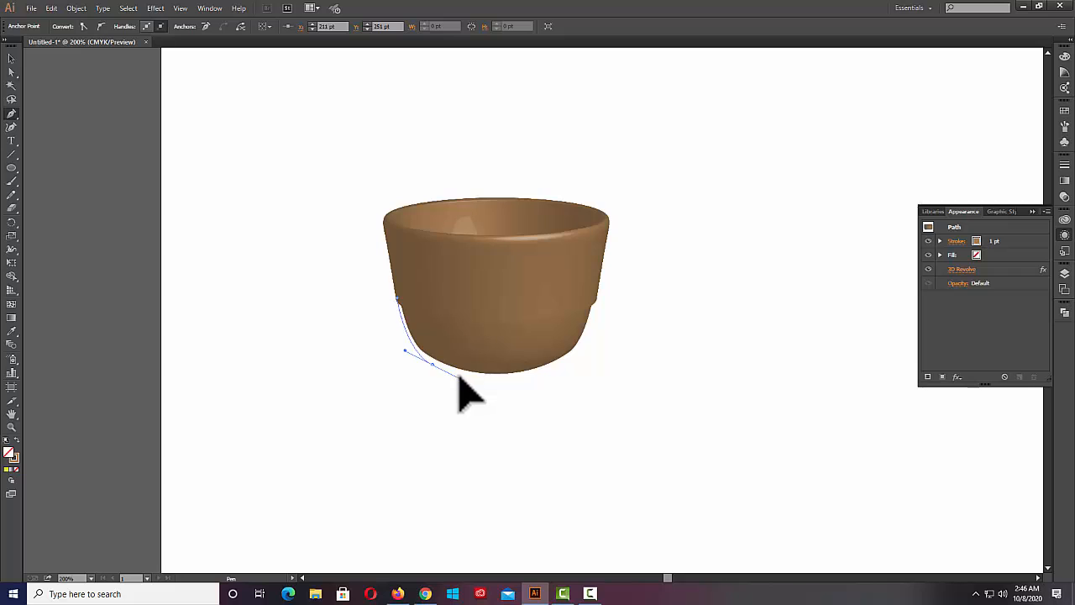
{"action": "left_click", "coordinate": [492, 374]}
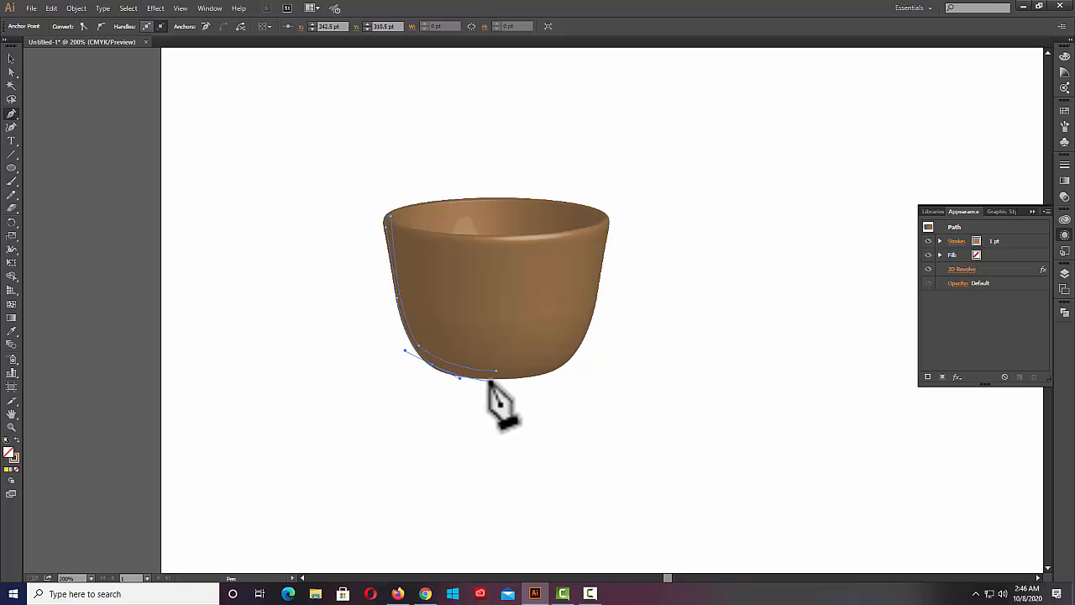
{"action": "left_click", "coordinate": [495, 373]}
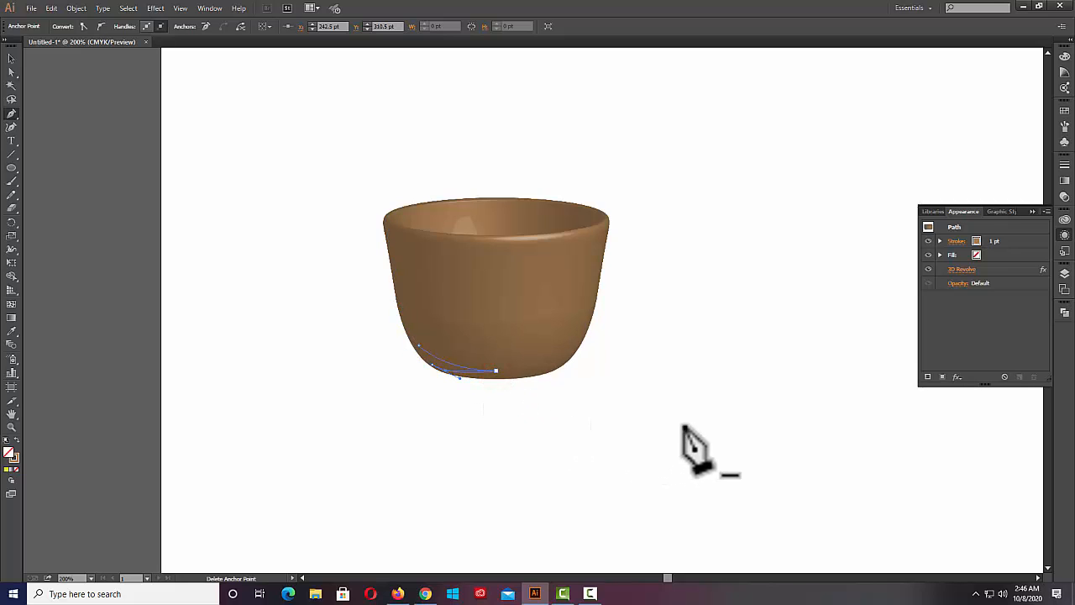
{"action": "left_click", "coordinate": [11, 57]}
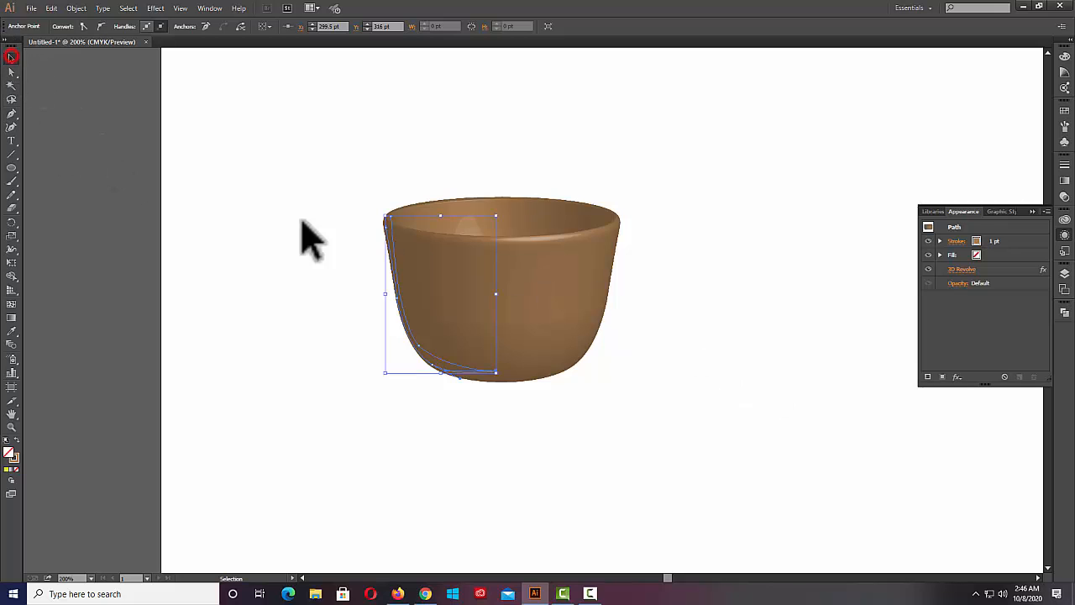
{"action": "left_click", "coordinate": [618, 251]}
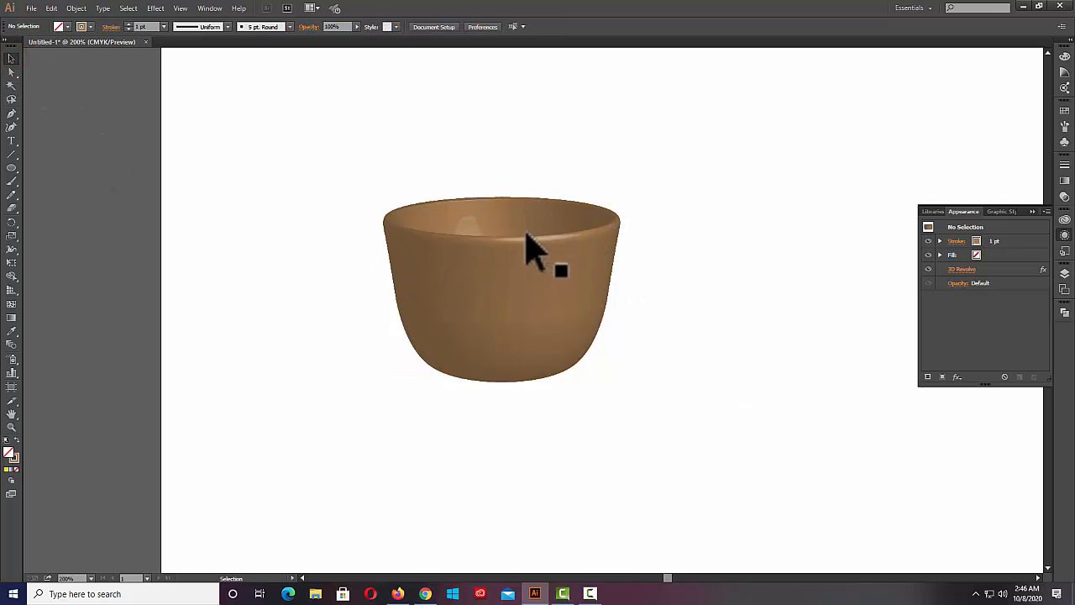
Draw an open curved handle path with the Pen tool from the cup's upper right wall to its lower wall, about 83 by 98 pt.
{"action": "left_click", "coordinate": [11, 113]}
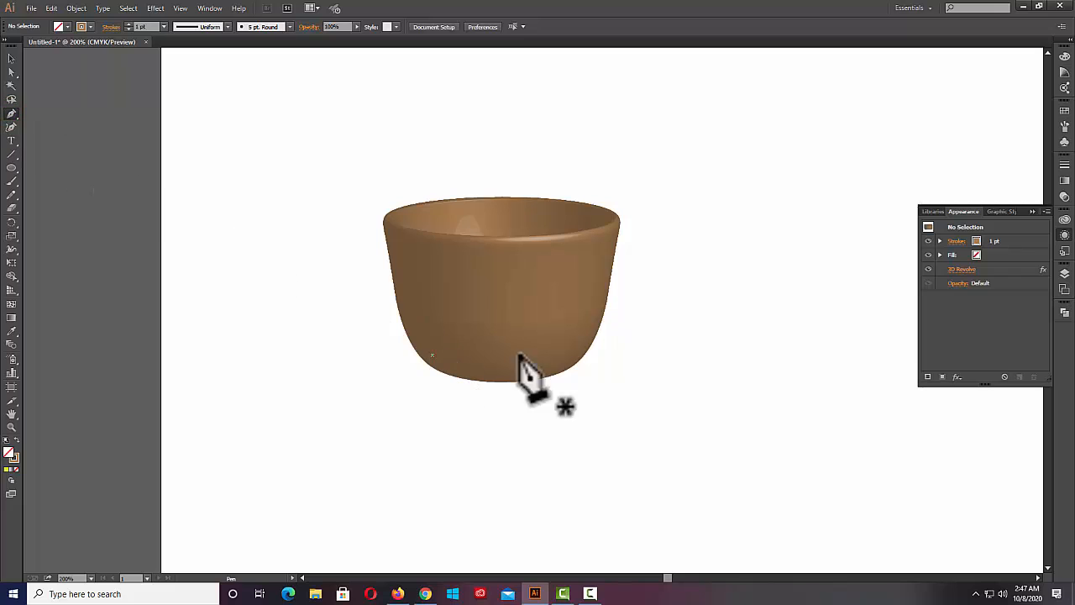
{"action": "left_click", "coordinate": [592, 253]}
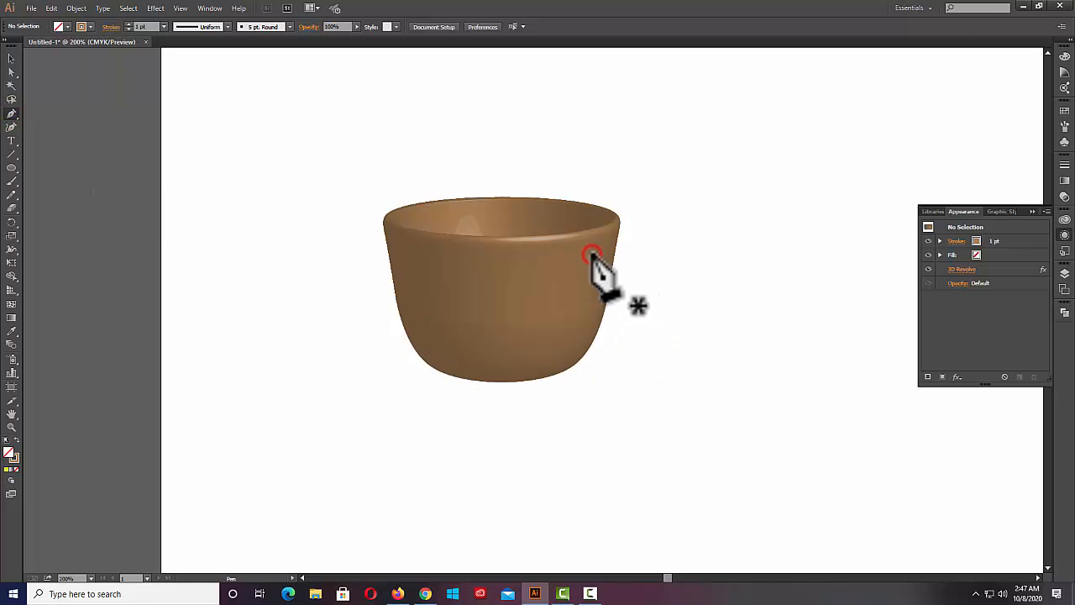
{"action": "left_click_drag", "start_coordinate": [665, 229], "coordinate": [708, 255]}
{"action": "left_click", "coordinate": [664, 228]}
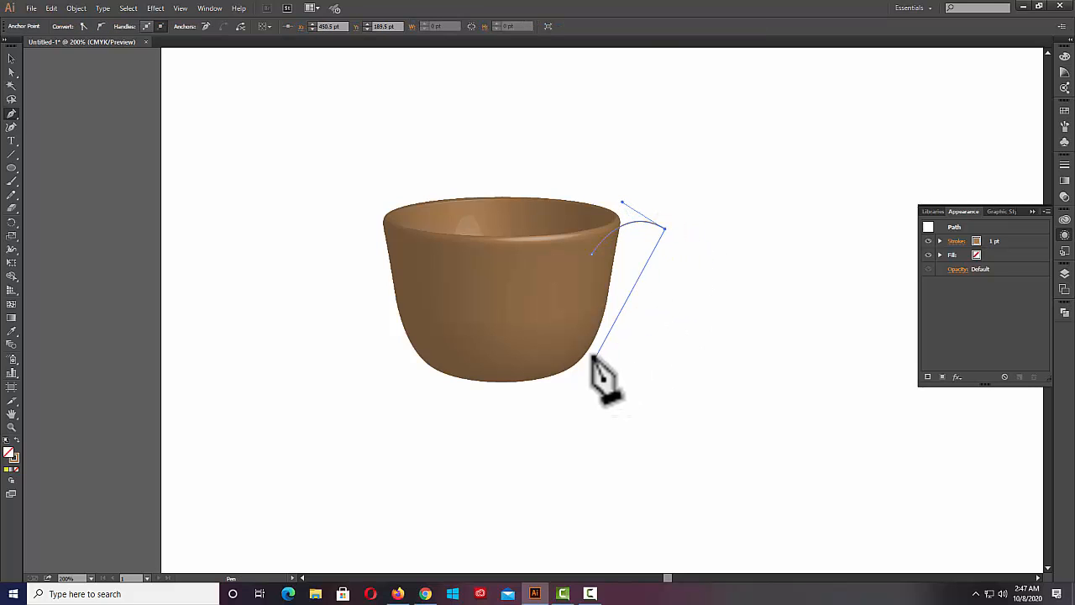
{"action": "left_click_drag", "start_coordinate": [585, 332], "coordinate": [445, 377]}
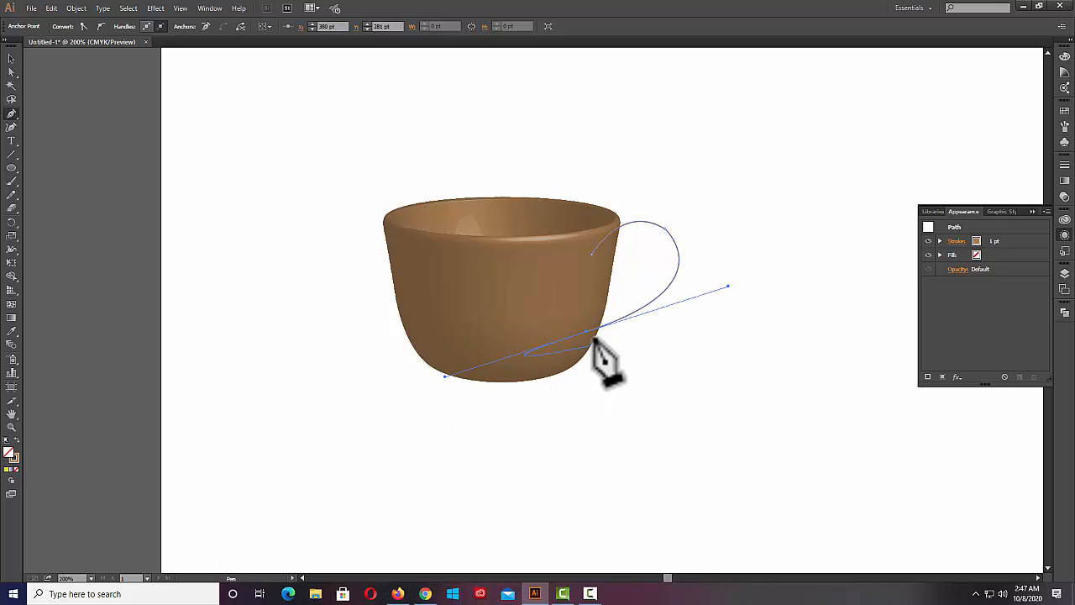
{"action": "left_click", "coordinate": [586, 333]}
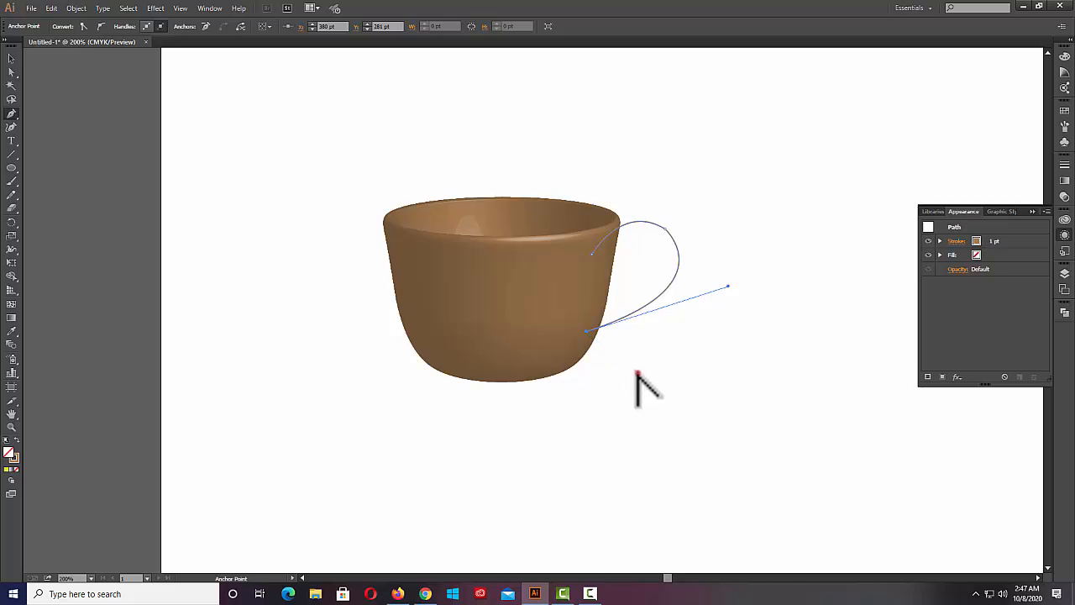
{"action": "left_click", "coordinate": [11, 57]}
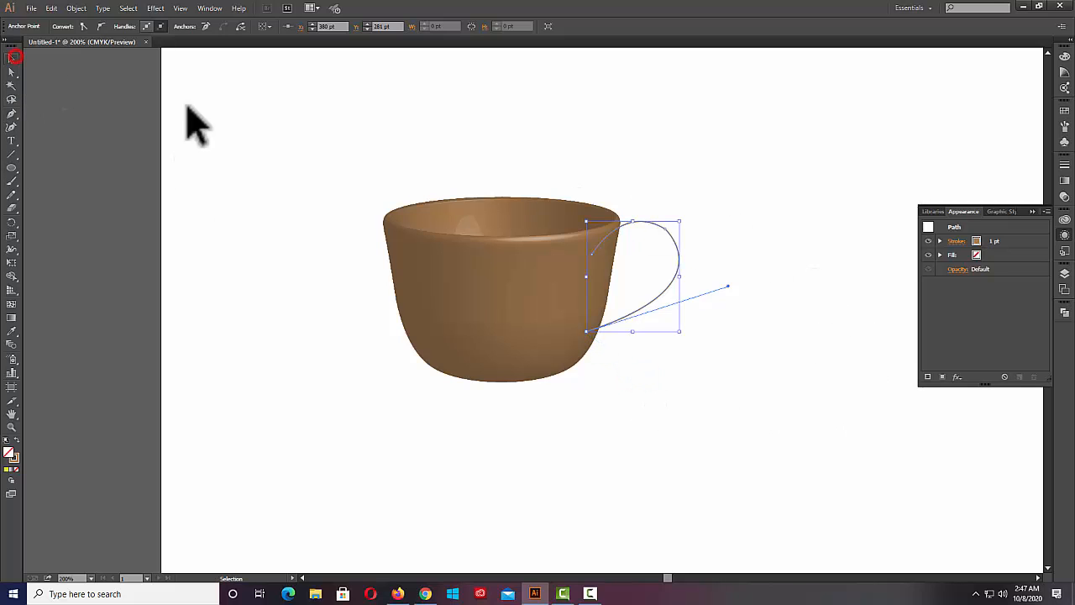
Start a 3D Extrude & Bevel effect on the handle path with preview on and the position set to Front.
{"action": "left_click", "coordinate": [155, 8]}
{"action": "mouse_move", "coordinate": [252, 74]}
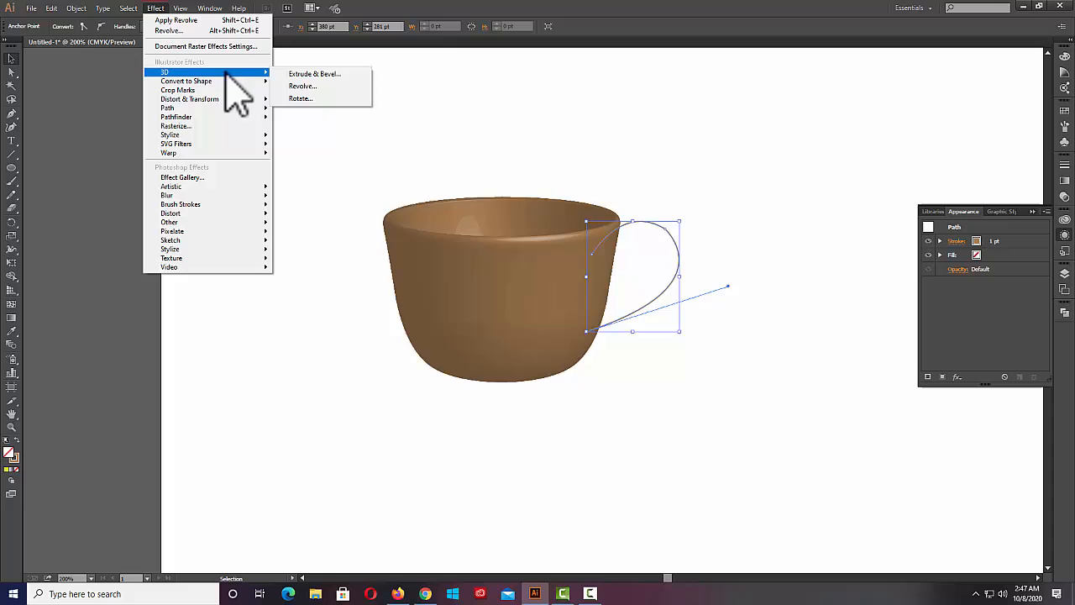
{"action": "left_click", "coordinate": [330, 74]}
{"action": "left_click_drag", "start_coordinate": [792, 89], "coordinate": [270, 83]}
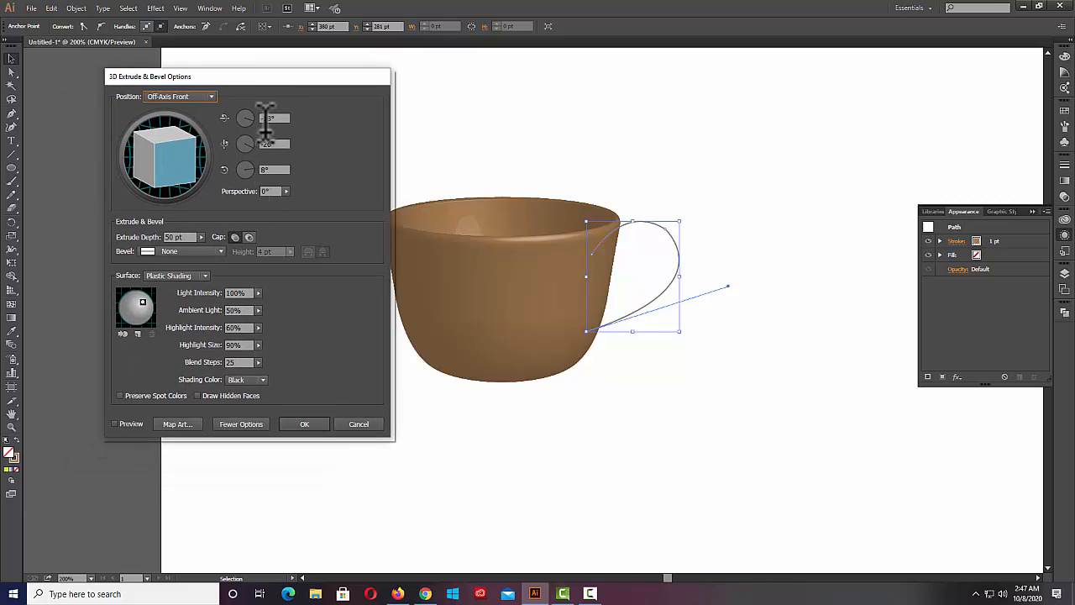
{"action": "left_click", "coordinate": [115, 423]}
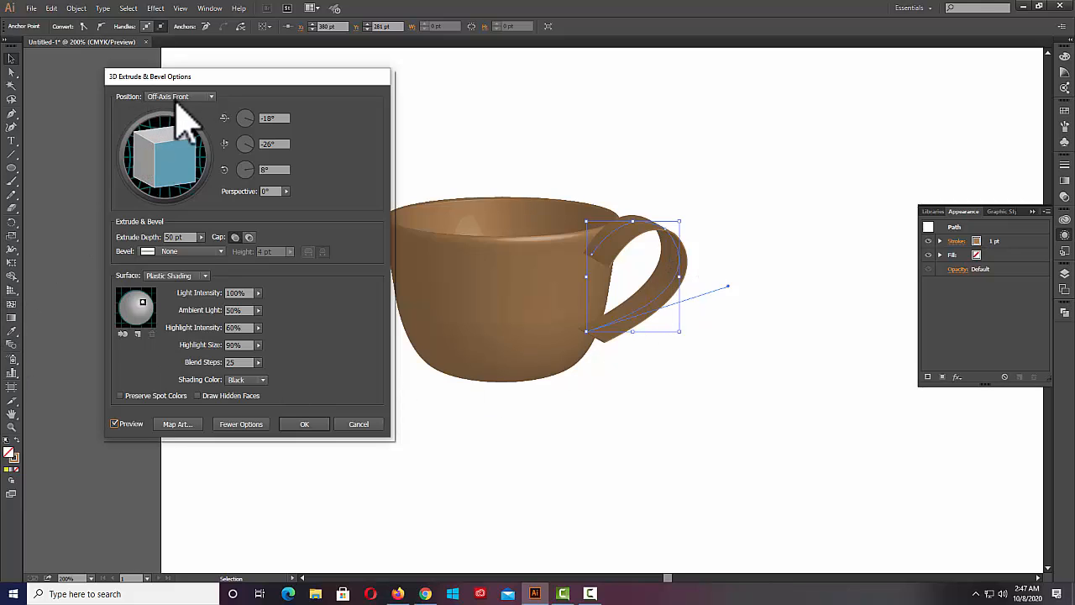
{"action": "left_click", "coordinate": [211, 96]}
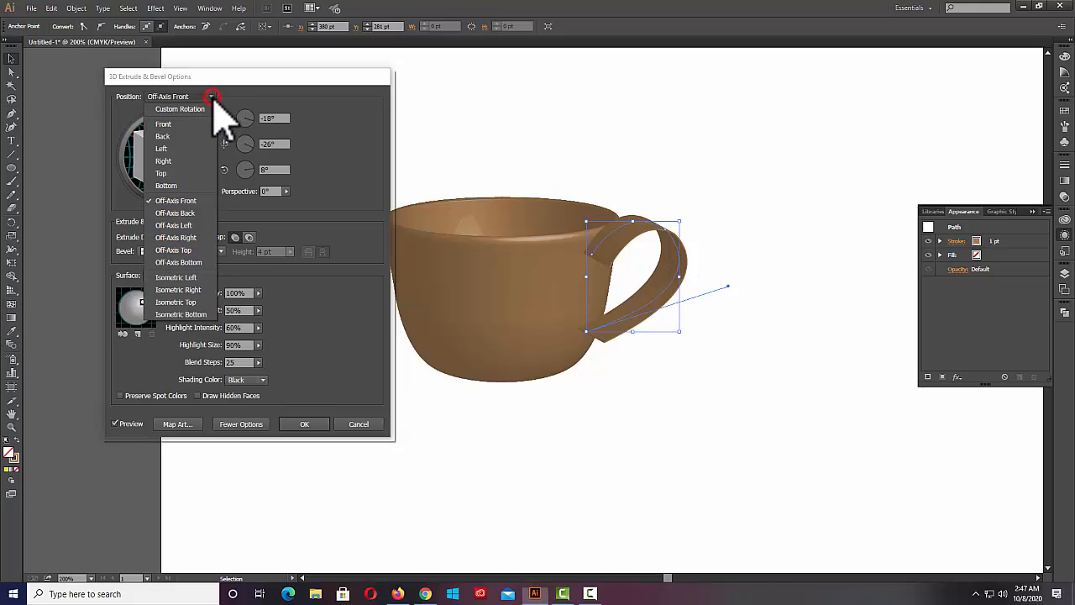
{"action": "key", "text": "Escape"}
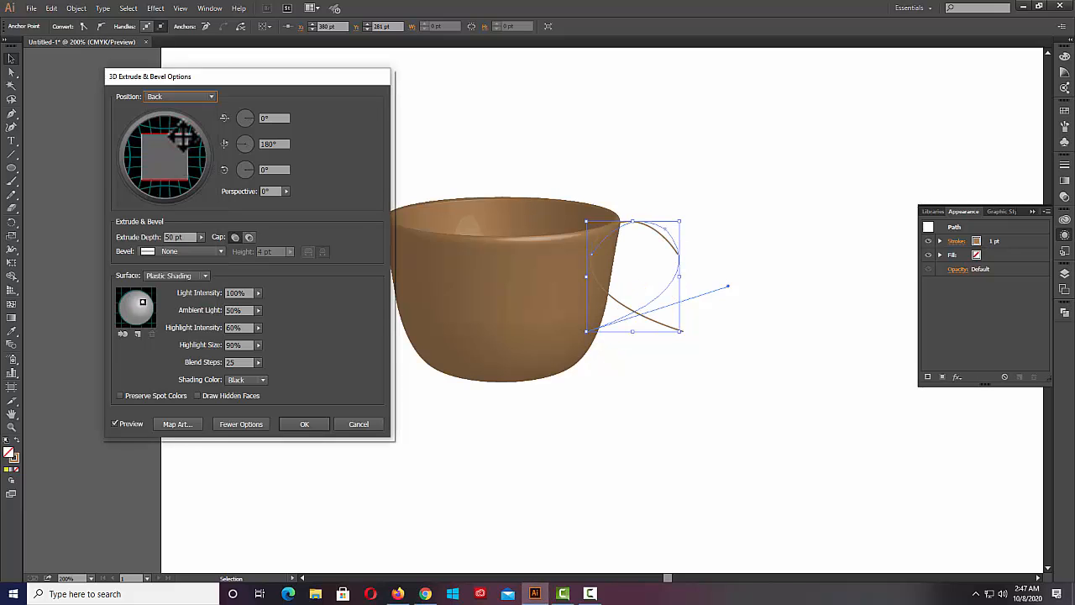
{"action": "left_click", "coordinate": [211, 98]}
{"action": "left_click", "coordinate": [165, 125]}
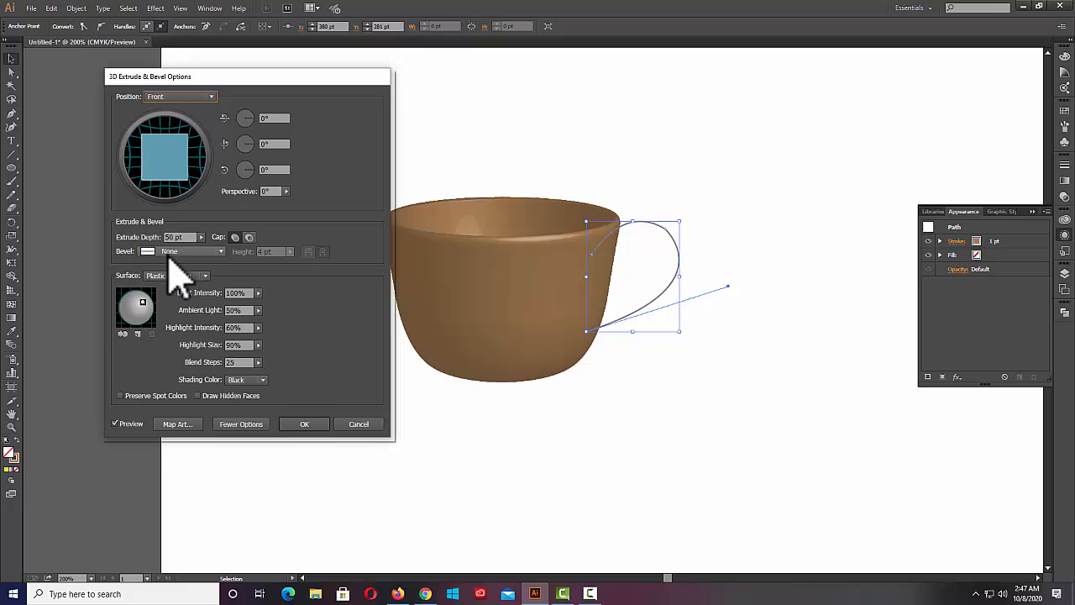
Give the handle a Complex 1 bevel with a height of 5 pt.
{"action": "left_click", "coordinate": [222, 251]}
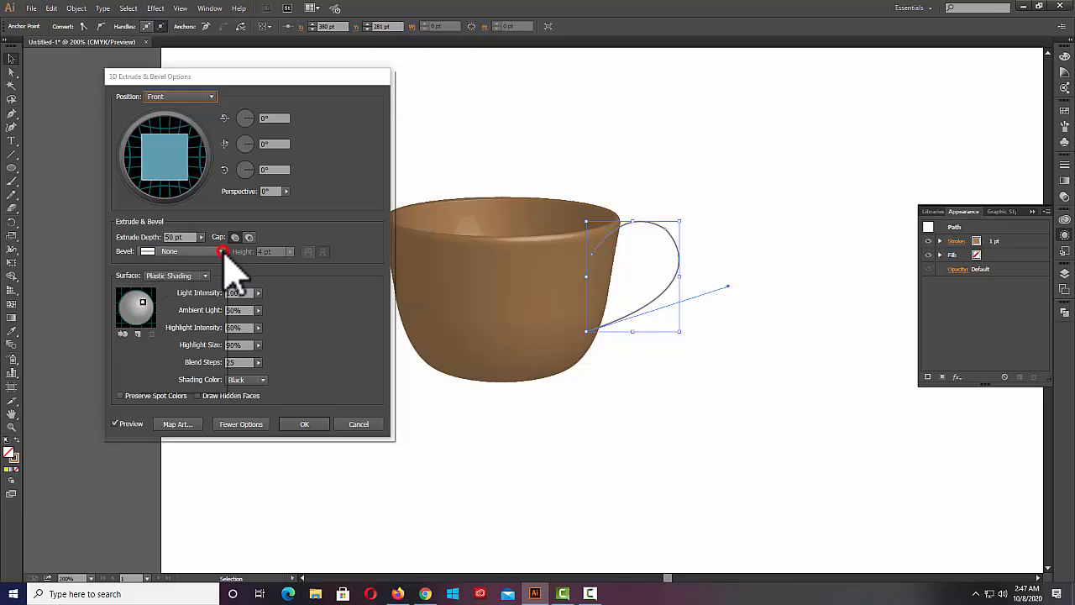
{"action": "left_click", "coordinate": [176, 276]}
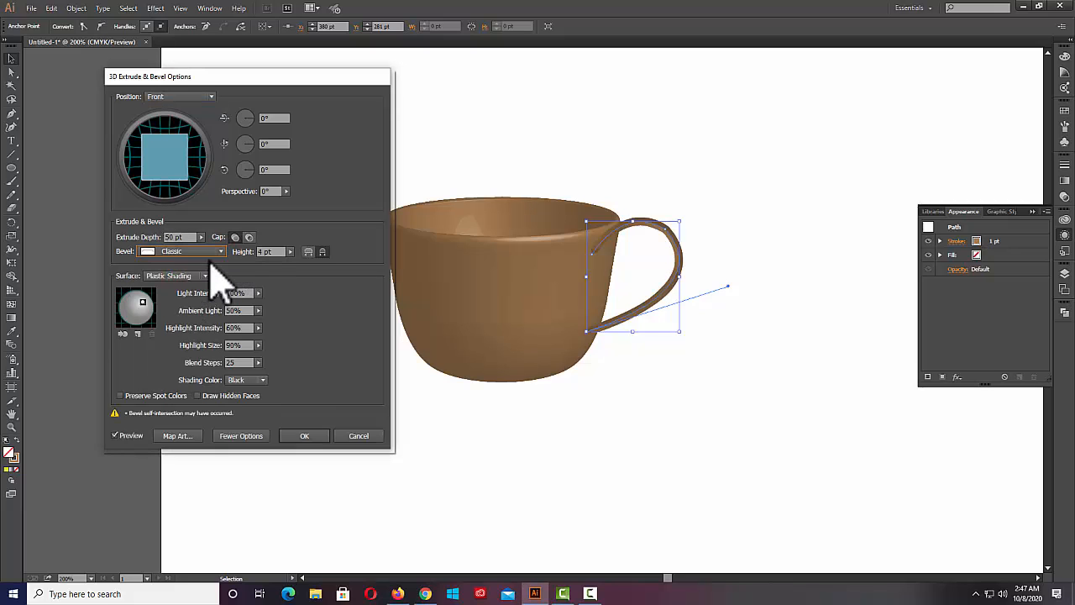
{"action": "left_click", "coordinate": [222, 252]}
{"action": "left_click", "coordinate": [187, 286]}
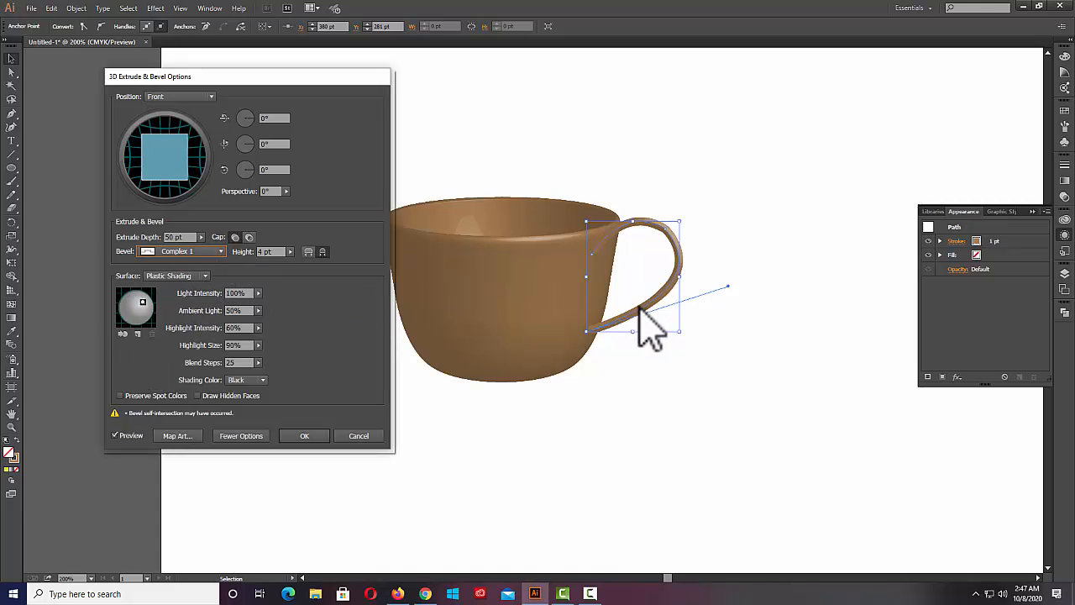
{"action": "left_click", "coordinate": [290, 252]}
{"action": "left_click", "coordinate": [247, 264]}
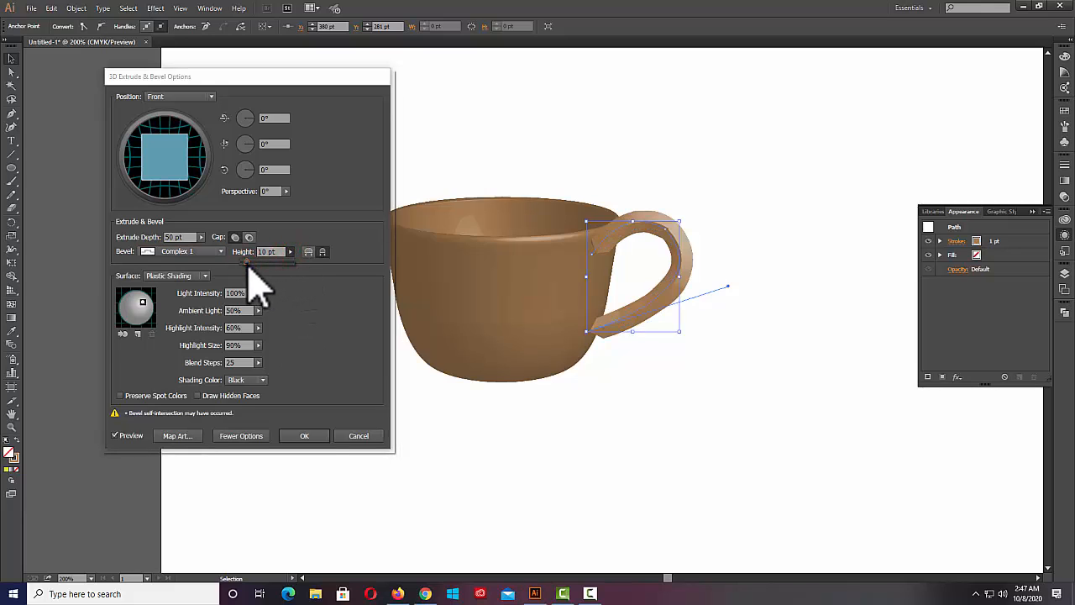
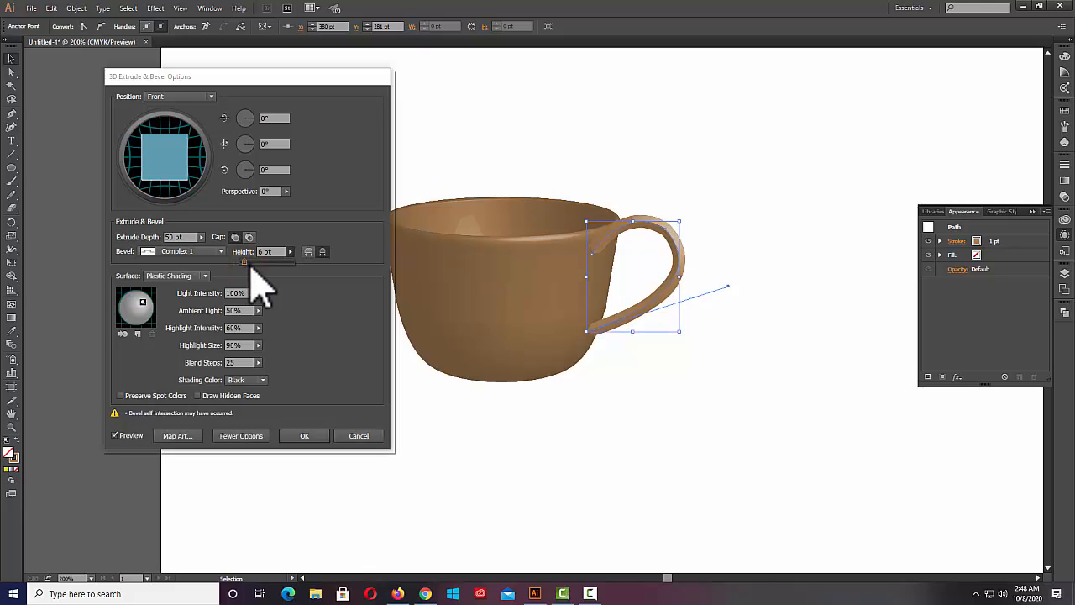
{"action": "key", "text": "Down"}
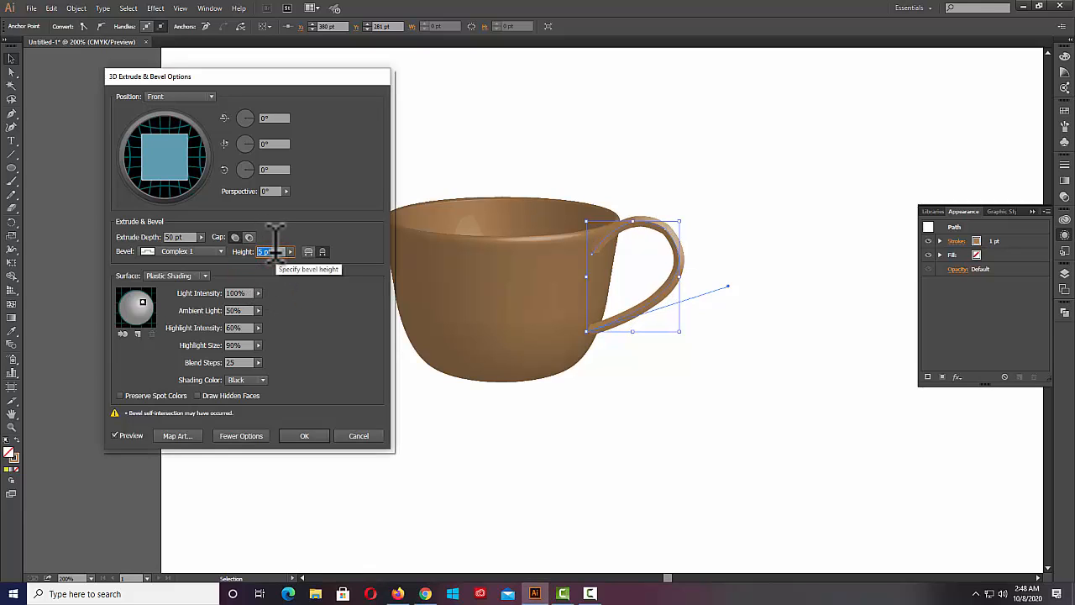
Set the handle's bevel to Extent Out, move its light to the lower left of the shading sphere, and apply the effect.
{"action": "left_click", "coordinate": [309, 252]}
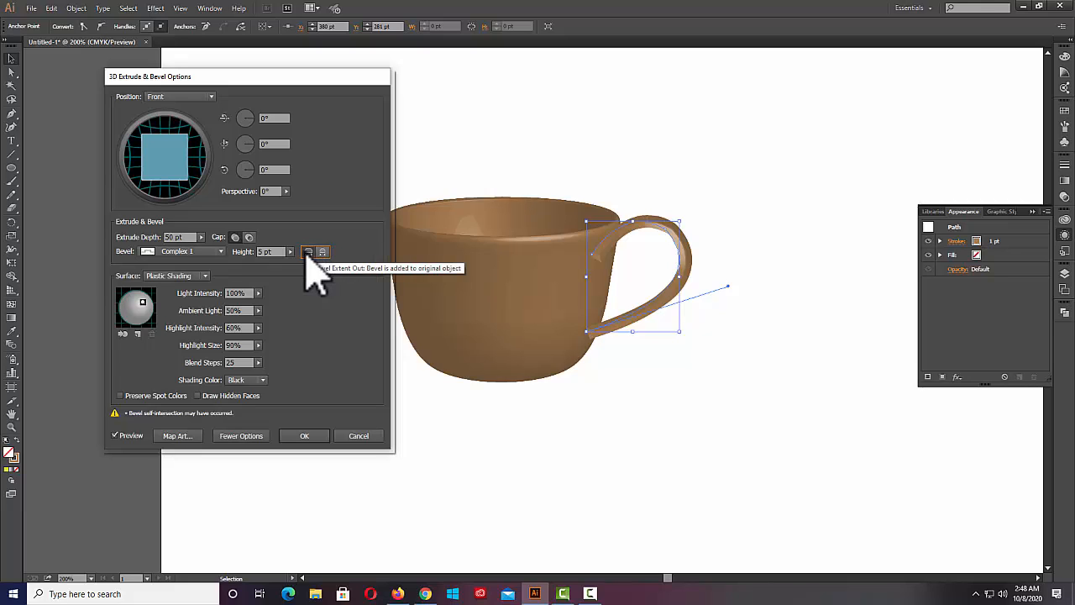
{"action": "left_click", "coordinate": [322, 253]}
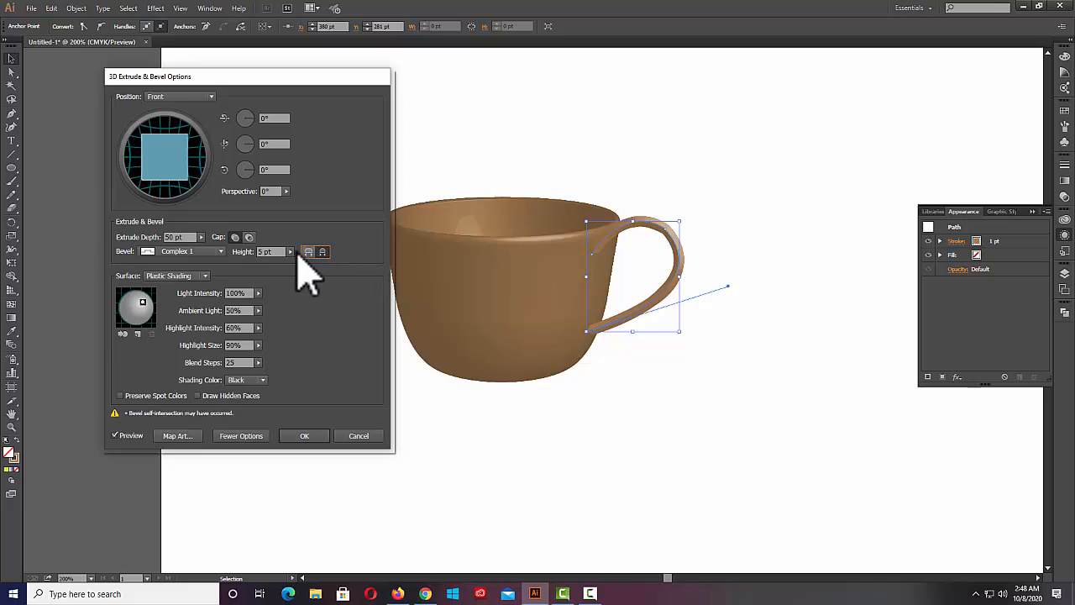
{"action": "left_click", "coordinate": [307, 252]}
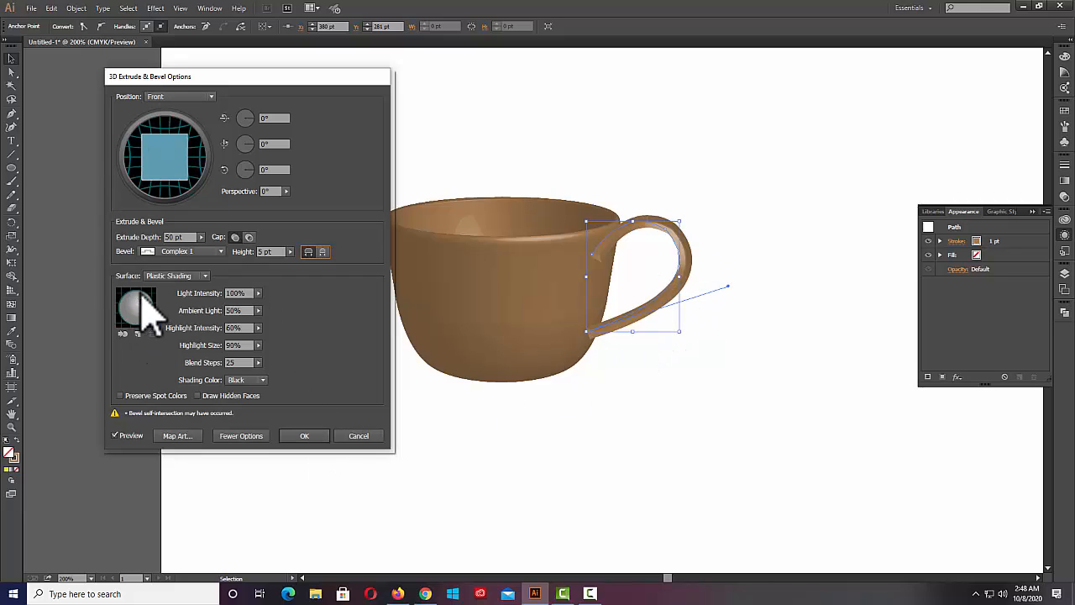
{"action": "mouse_move", "coordinate": [148, 301]}
{"action": "left_mouse_down"}
{"action": "mouse_move", "coordinate": [132, 296]}
{"action": "mouse_move", "coordinate": [124, 329]}
{"action": "mouse_move", "coordinate": [132, 313]}
{"action": "left_mouse_up"}
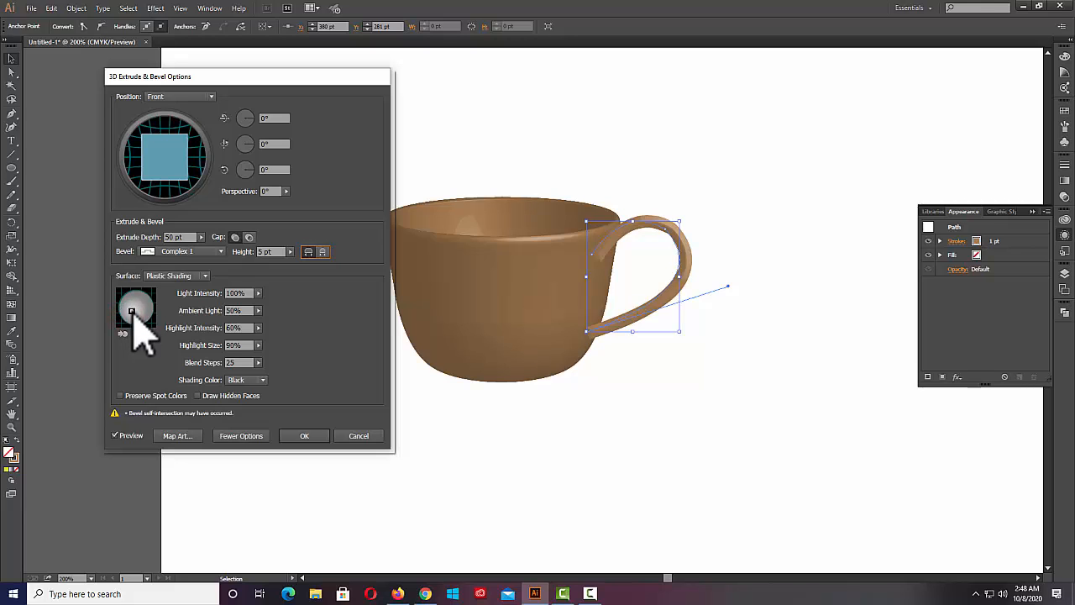
{"action": "left_click", "coordinate": [299, 437]}
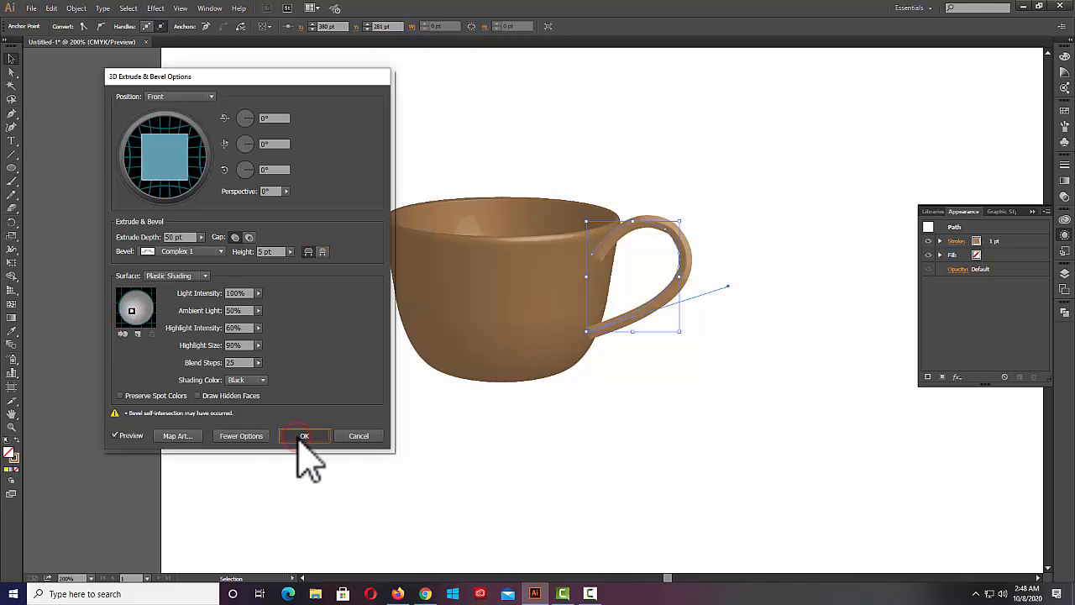
Edit the cup body's 3D Revolve effect with preview on, moving the light to the lower left of the shading sphere.
{"action": "left_click", "coordinate": [485, 329]}
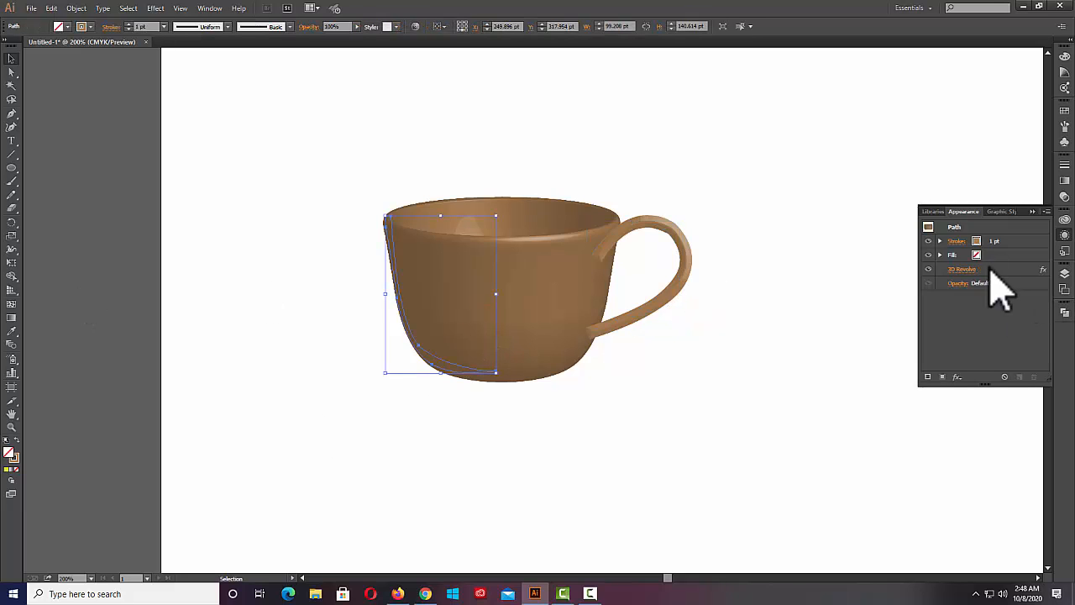
{"action": "left_click", "coordinate": [962, 269]}
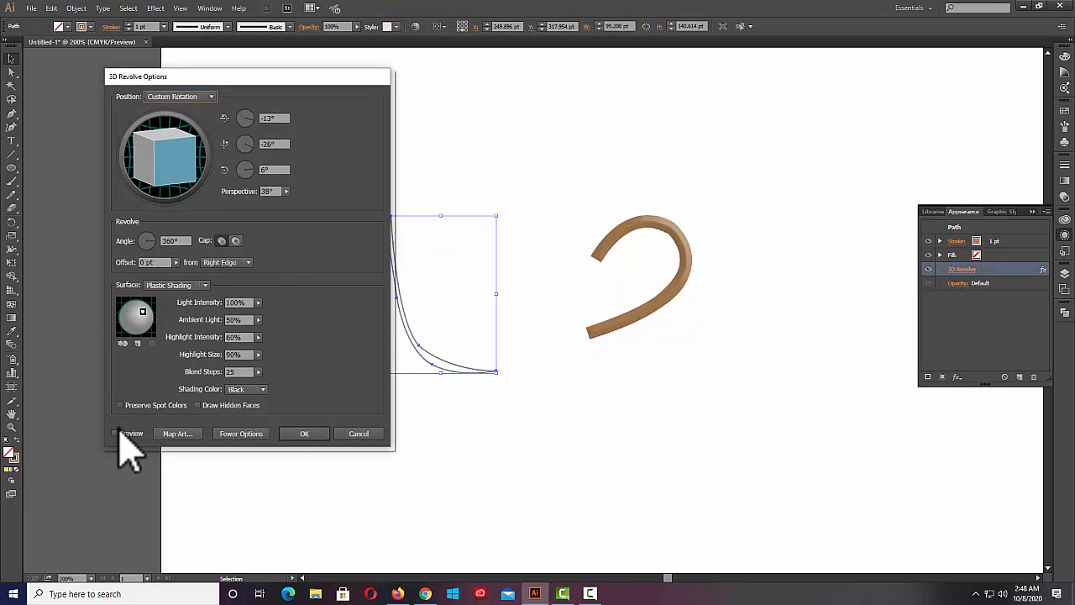
{"action": "left_click", "coordinate": [116, 434]}
{"action": "left_click_drag", "start_coordinate": [142, 313], "coordinate": [128, 323]}
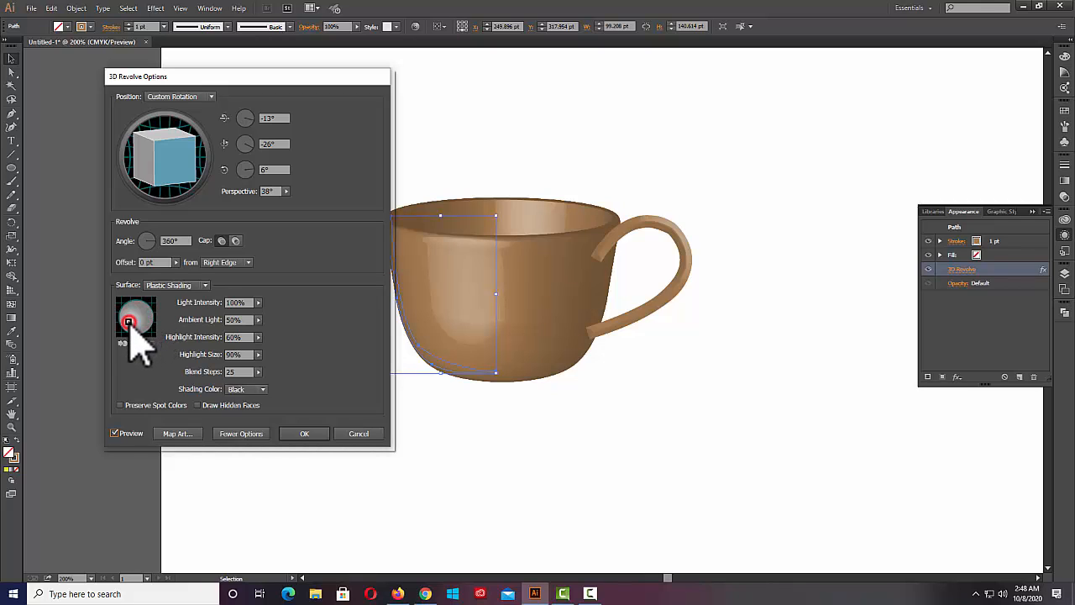
{"action": "left_click", "coordinate": [130, 323]}
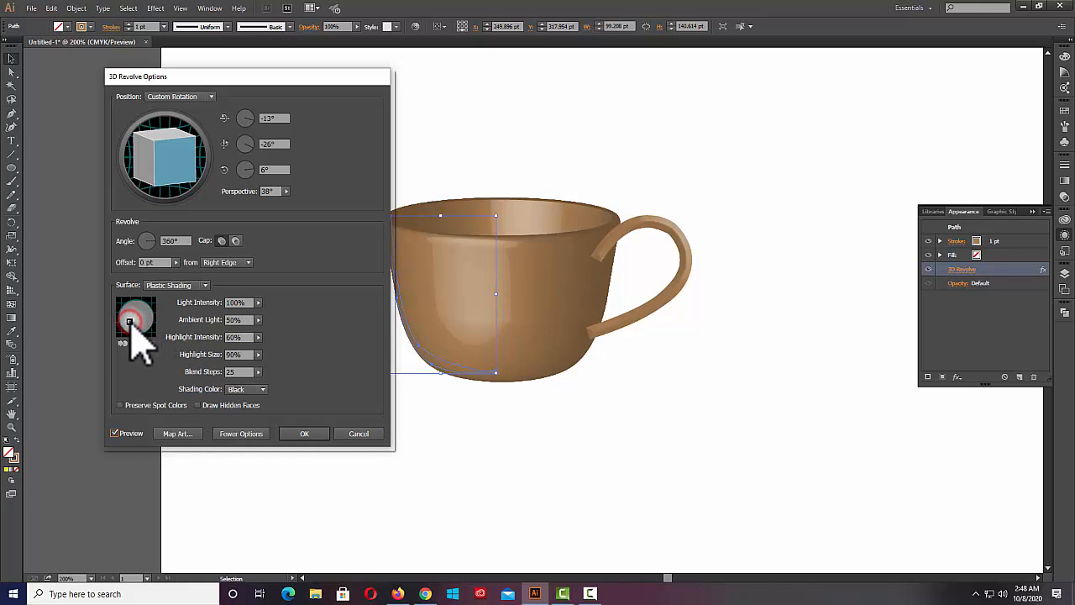
{"action": "left_click", "coordinate": [305, 433]}
Send the handle to the back so it sits behind the cup body.
{"action": "left_click", "coordinate": [683, 290]}
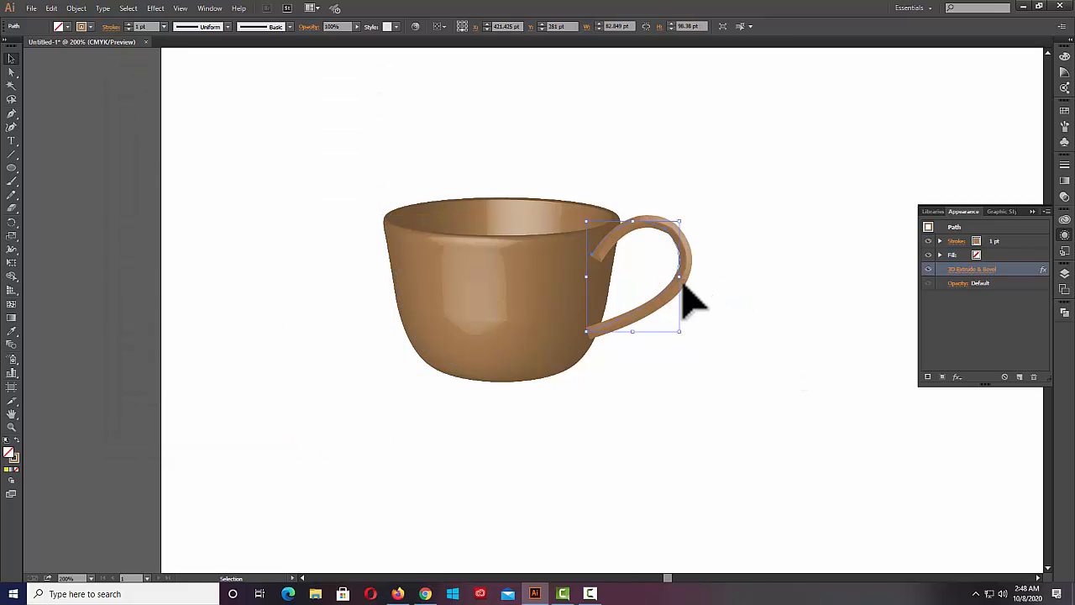
{"action": "right_click", "coordinate": [683, 290]}
{"action": "mouse_move", "coordinate": [723, 443]}
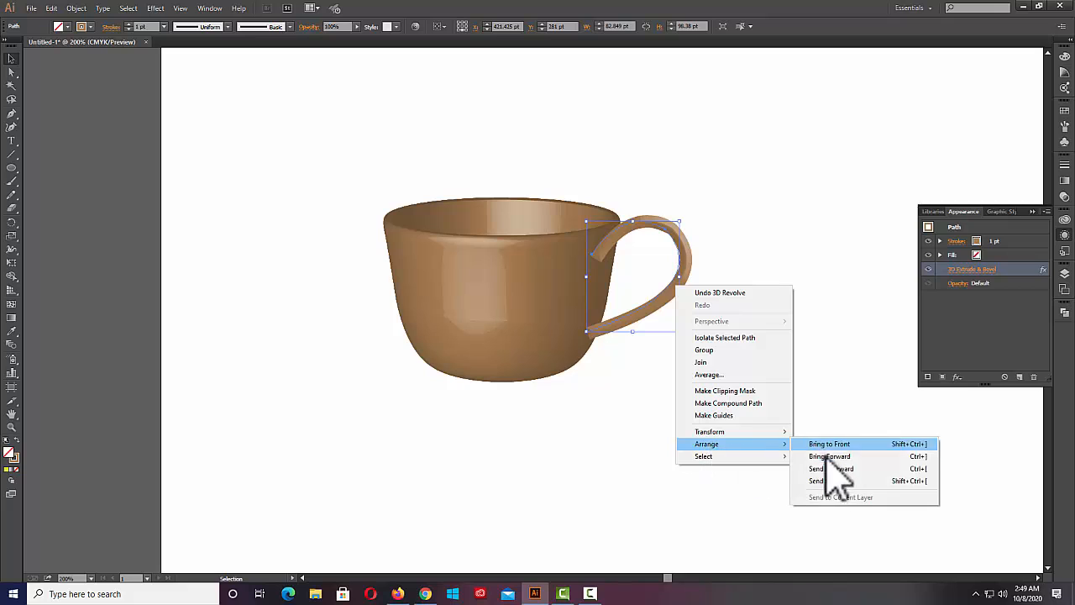
{"action": "left_click", "coordinate": [828, 480]}
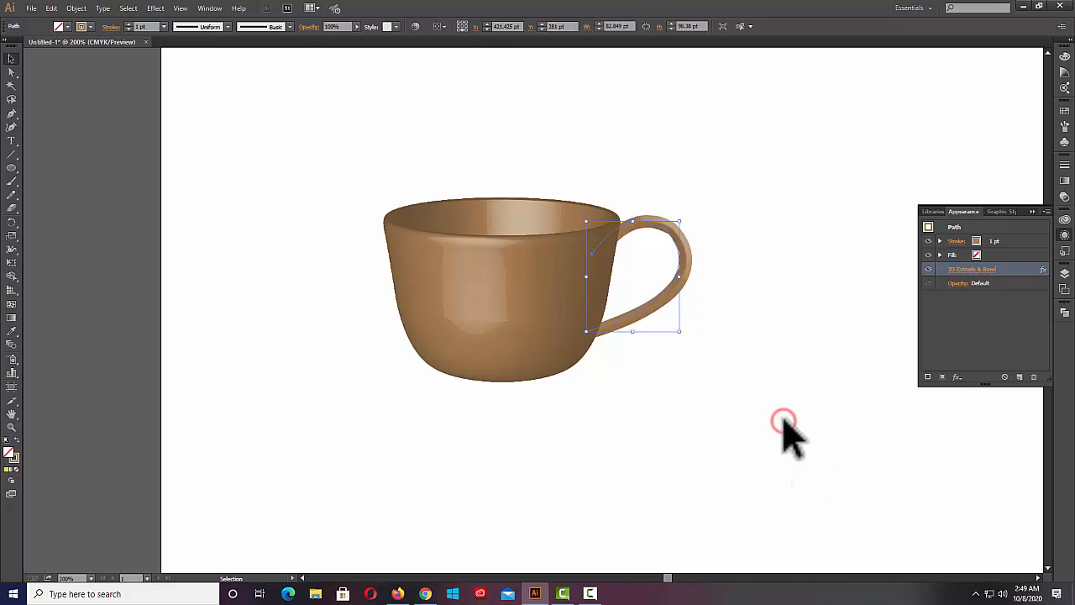
{"action": "left_click", "coordinate": [780, 422]}
{"action": "left_click_drag", "start_coordinate": [362, 154], "coordinate": [736, 407]}
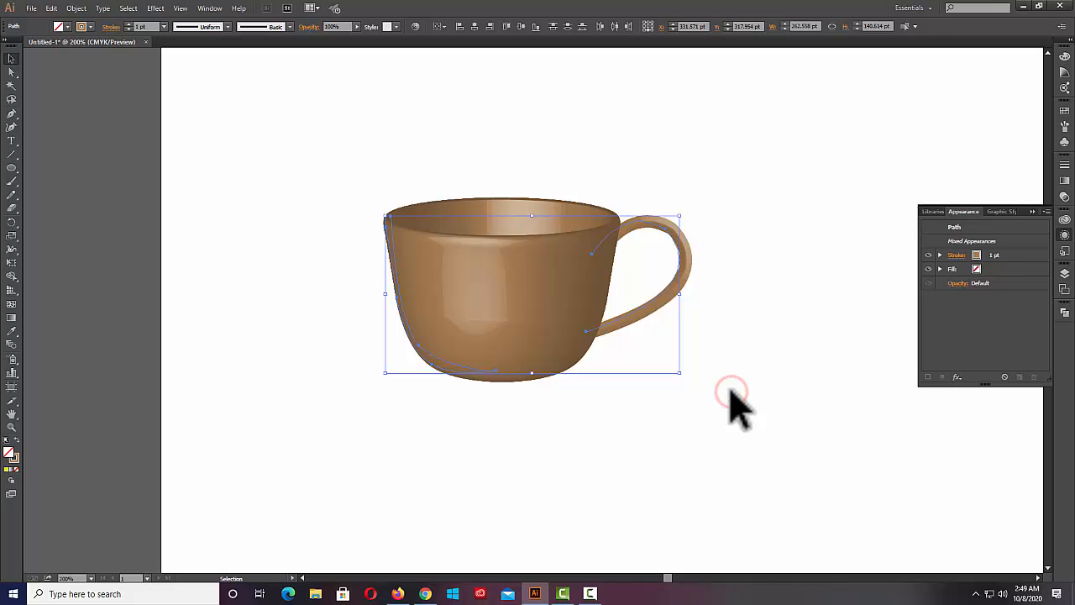
{"action": "left_click", "coordinate": [736, 407]}
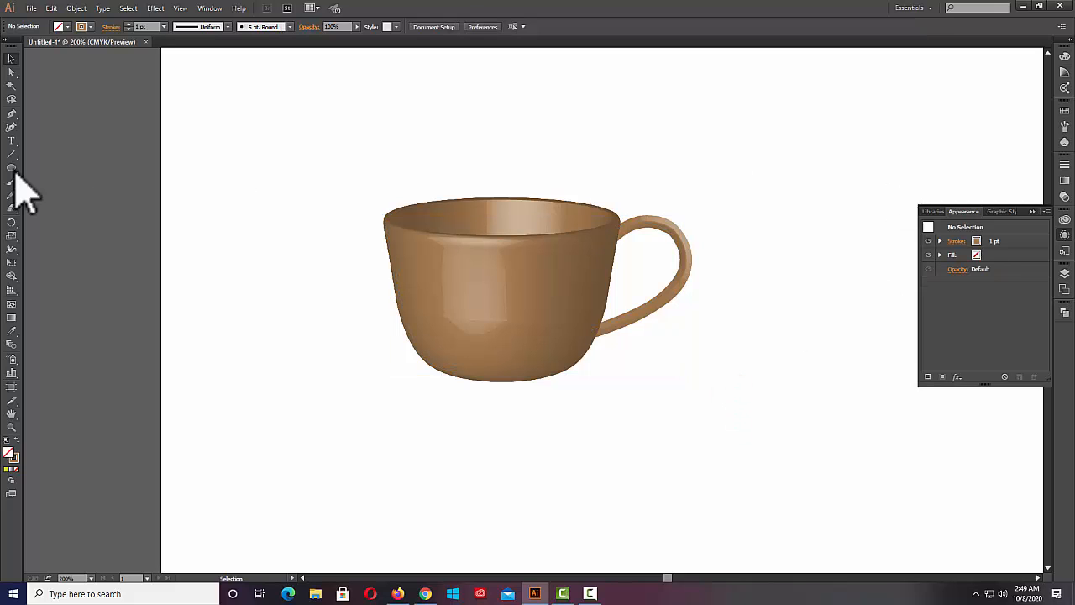
Draw an open saucer profile below the cup with the Pen tool, about 198 by 44 pt, sloping down to a short horizontal base.
{"action": "left_click", "coordinate": [12, 116]}
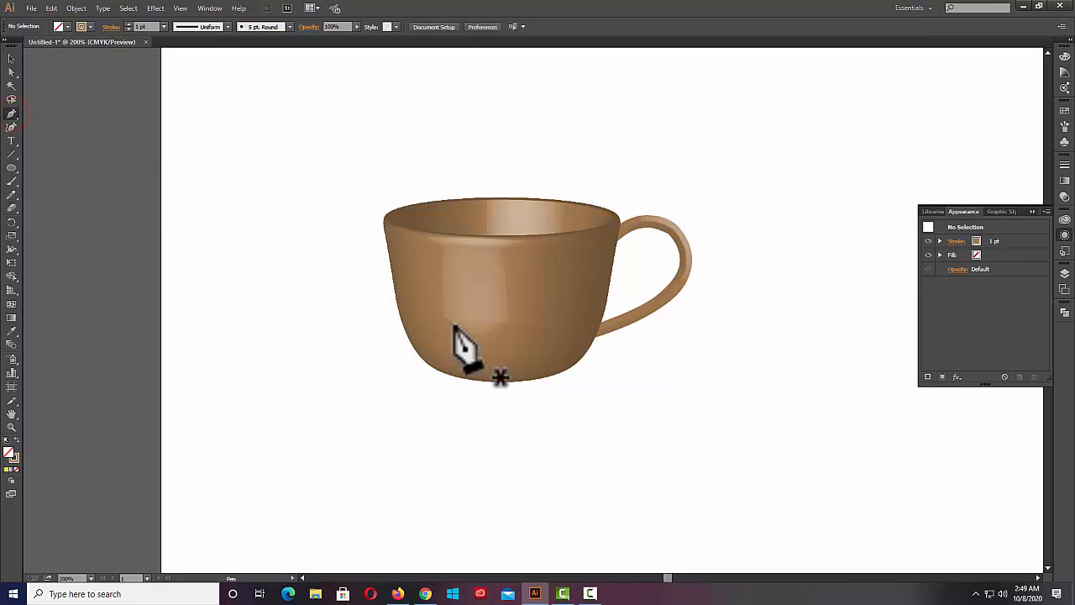
{"action": "left_click", "coordinate": [272, 355]}
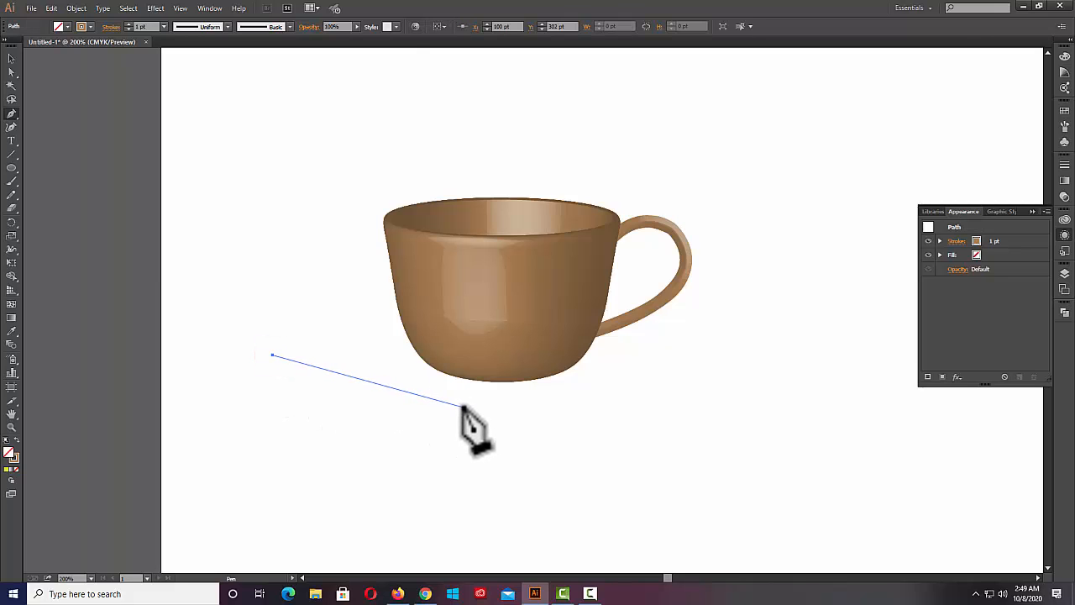
{"action": "left_click", "coordinate": [458, 403]}
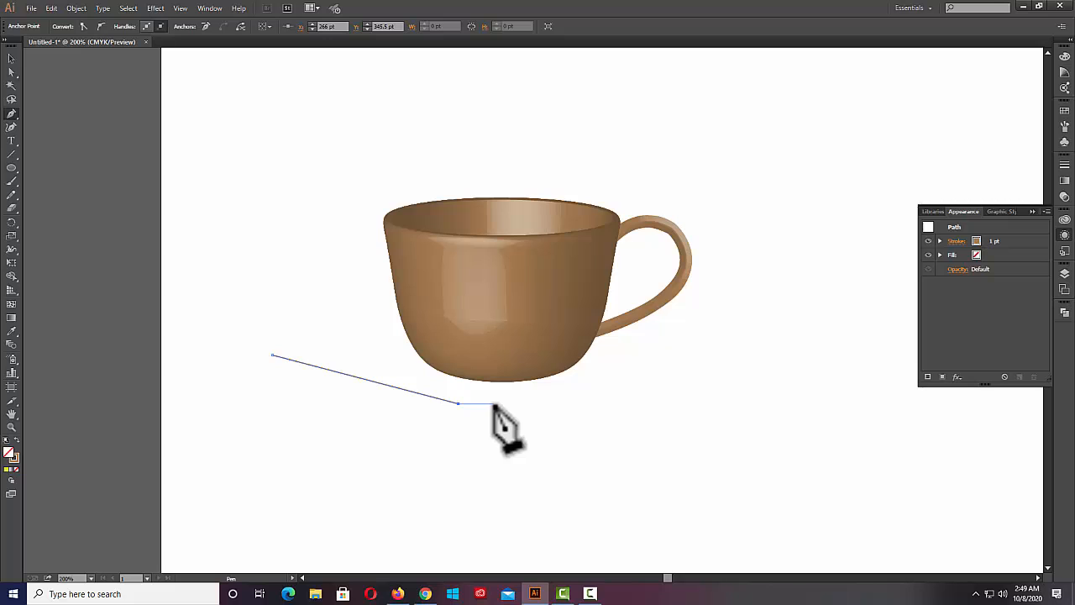
{"action": "left_click", "coordinate": [513, 437], "text": "alt"}
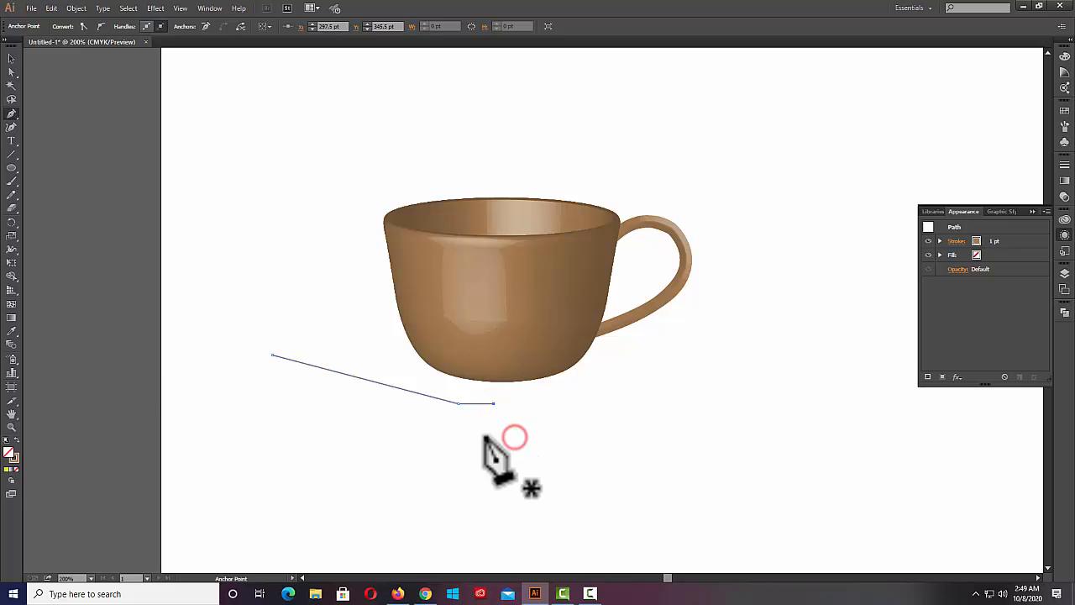
Round the corner between the sloping line and the flat base of the saucer profile by about 15.67 pt.
{"action": "left_click", "coordinate": [10, 72]}
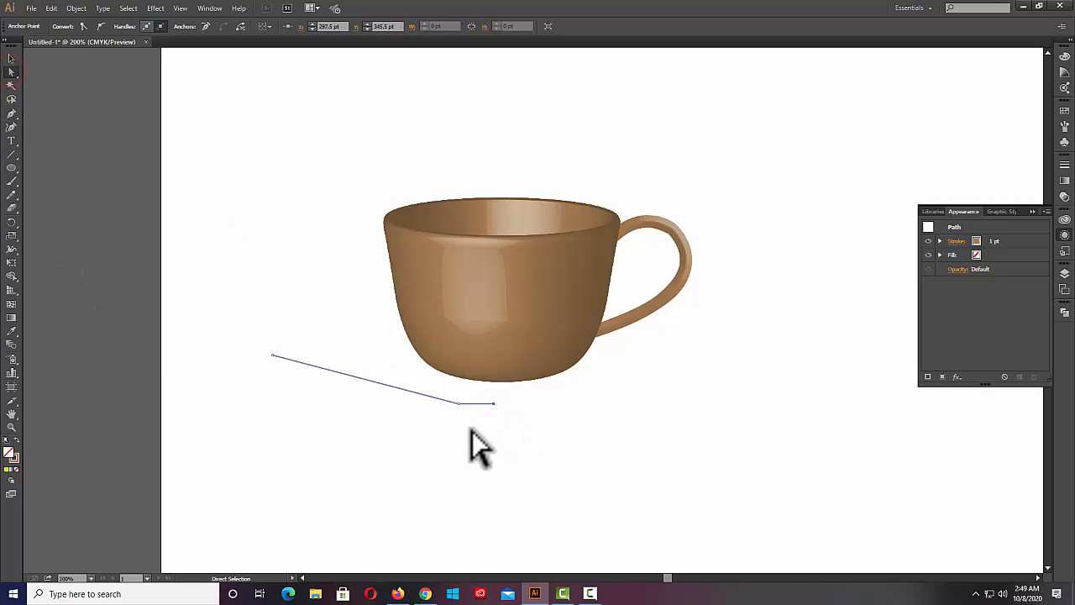
{"action": "left_click", "coordinate": [426, 381]}
{"action": "left_click_drag", "start_coordinate": [480, 426], "coordinate": [487, 435]}
{"action": "left_click_drag", "start_coordinate": [461, 392], "coordinate": [462, 385]}
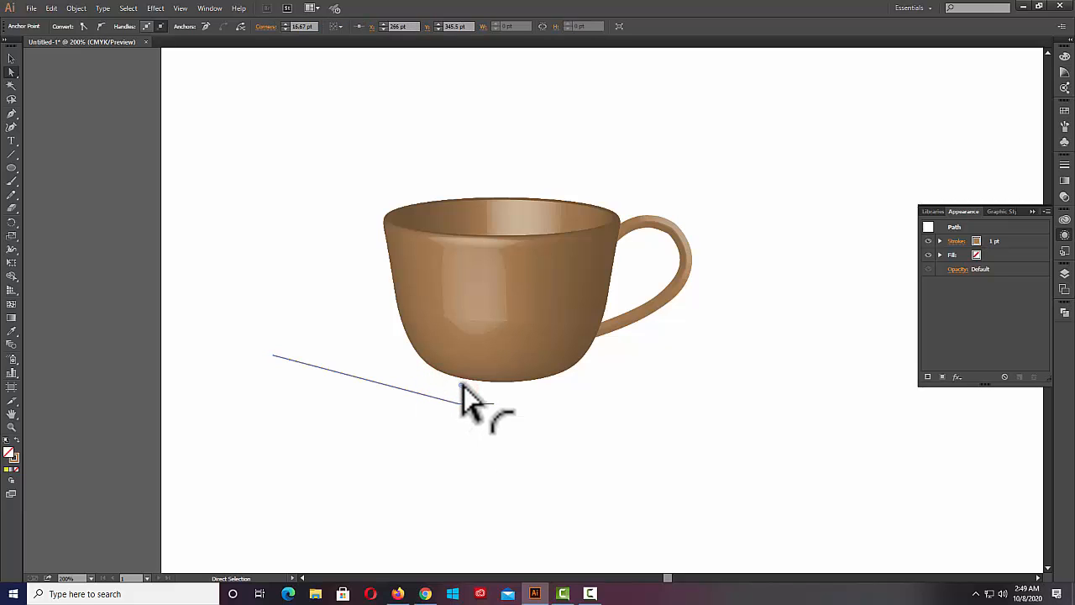
{"action": "left_click", "coordinate": [526, 415]}
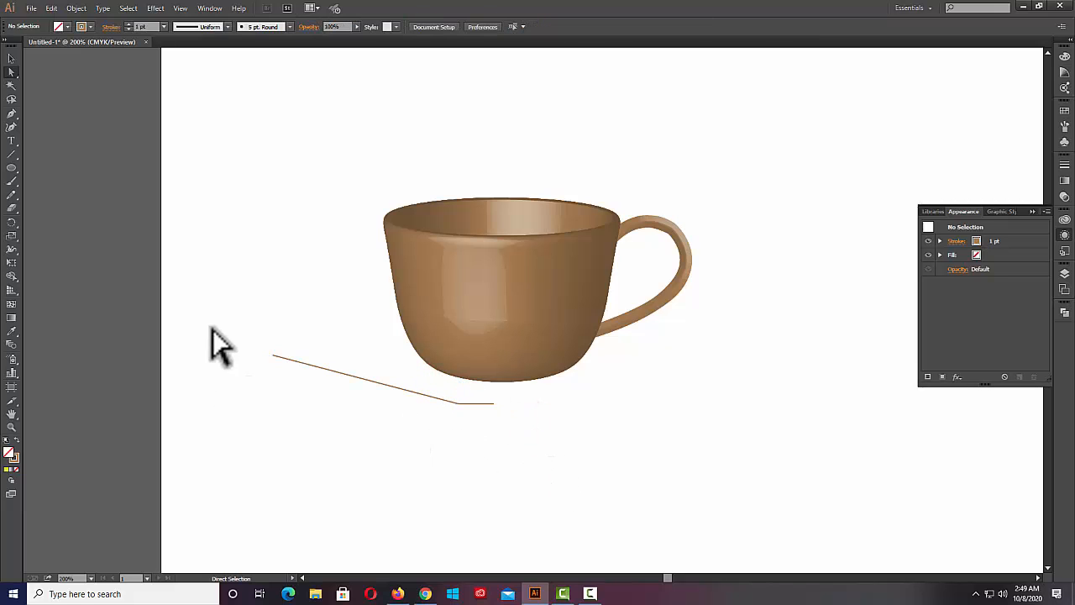
Start a 3D Revolve effect on the saucer profile with preview on, revolving it from the Right Edge.
{"action": "left_click", "coordinate": [10, 58]}
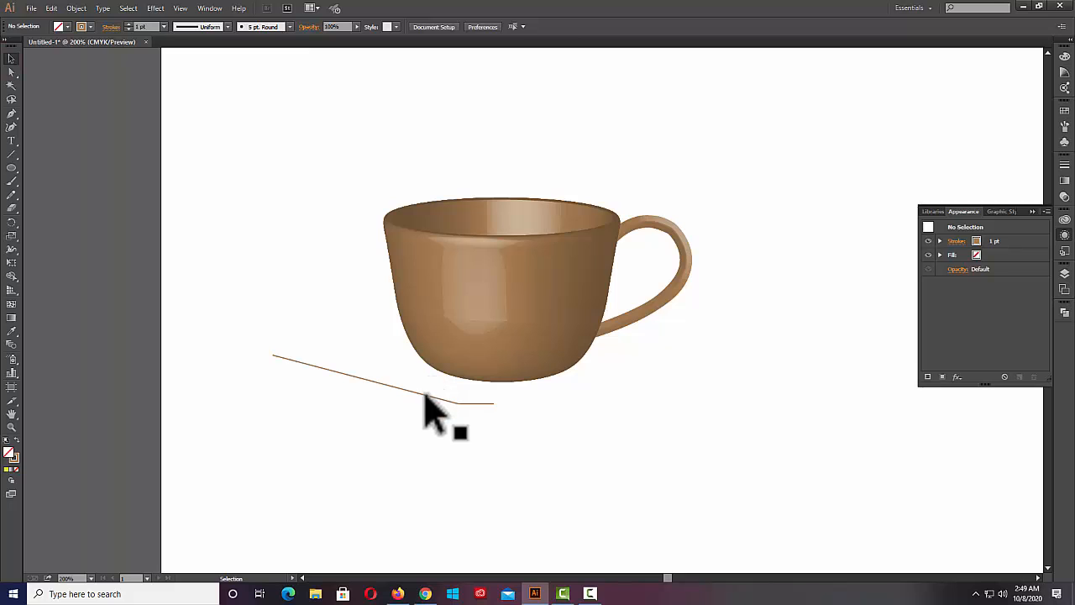
{"action": "left_click", "coordinate": [425, 394]}
{"action": "left_click", "coordinate": [156, 8]}
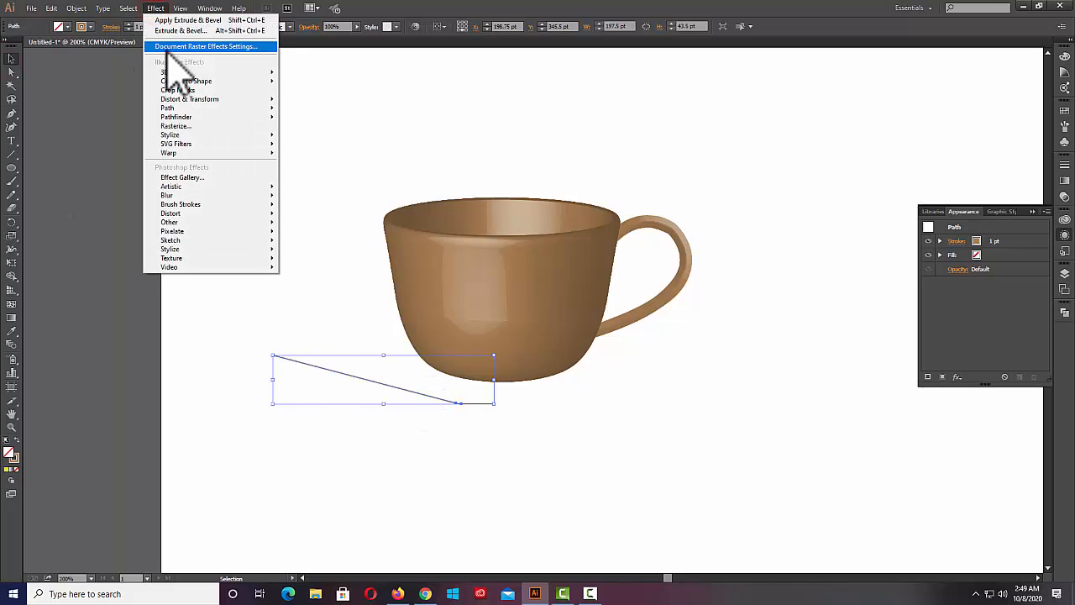
{"action": "mouse_move", "coordinate": [239, 73]}
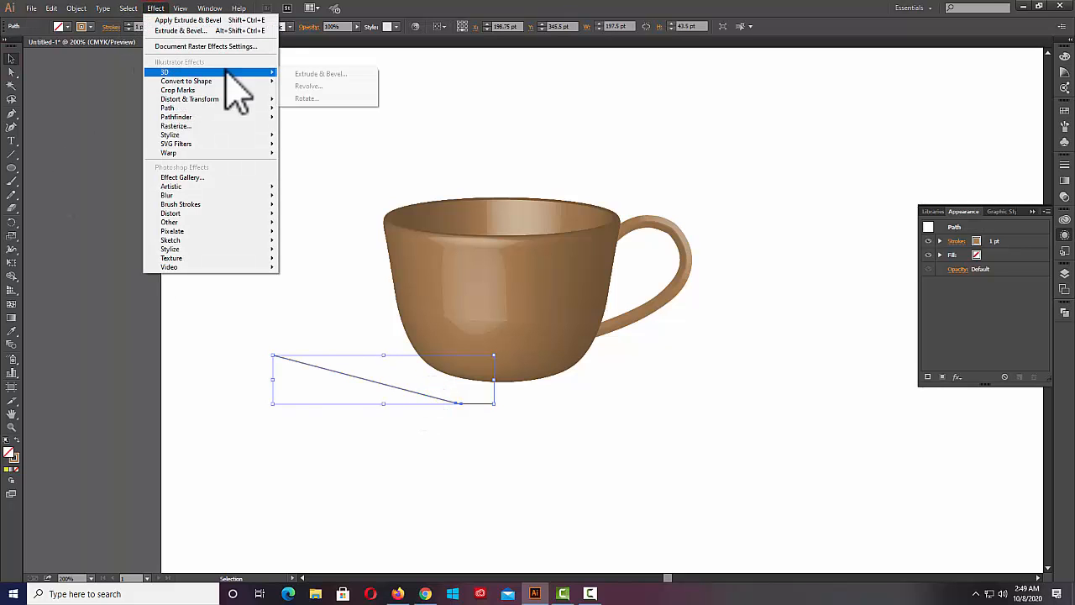
{"action": "left_click", "coordinate": [311, 86]}
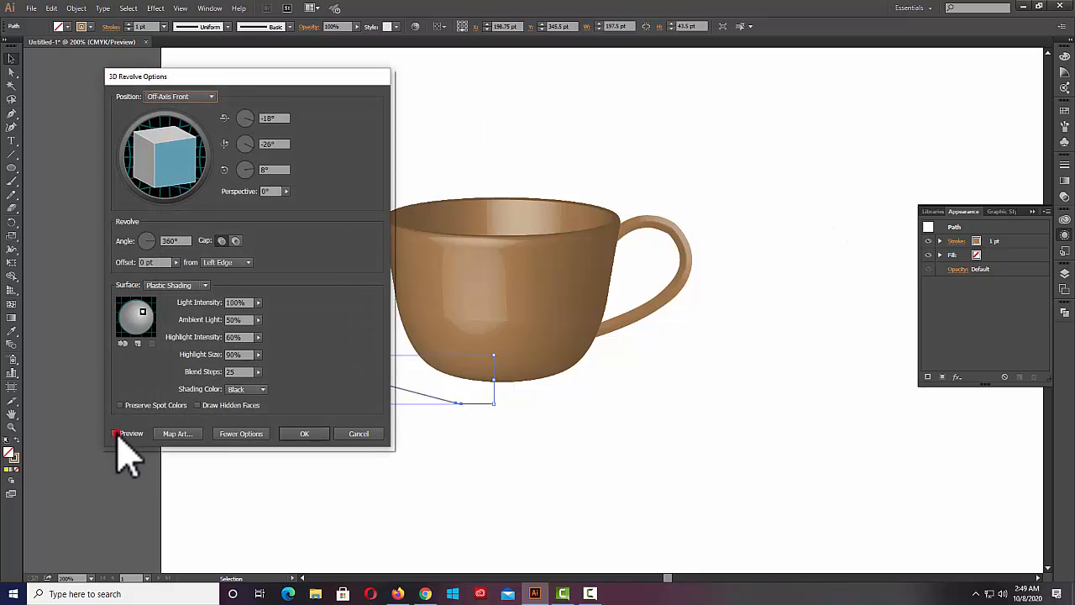
{"action": "left_click", "coordinate": [116, 433]}
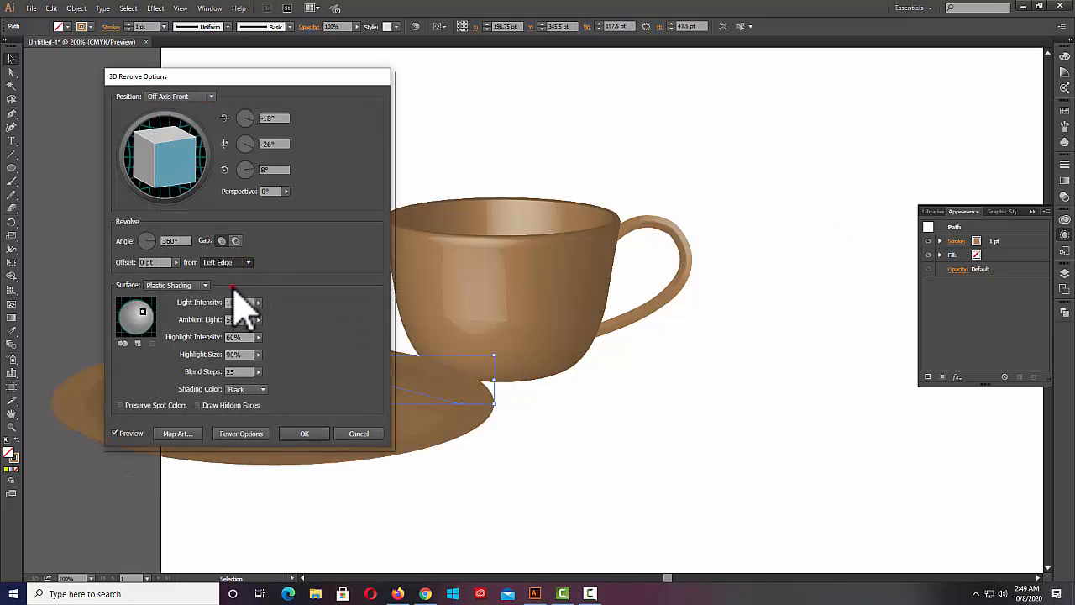
{"action": "left_click", "coordinate": [233, 288]}
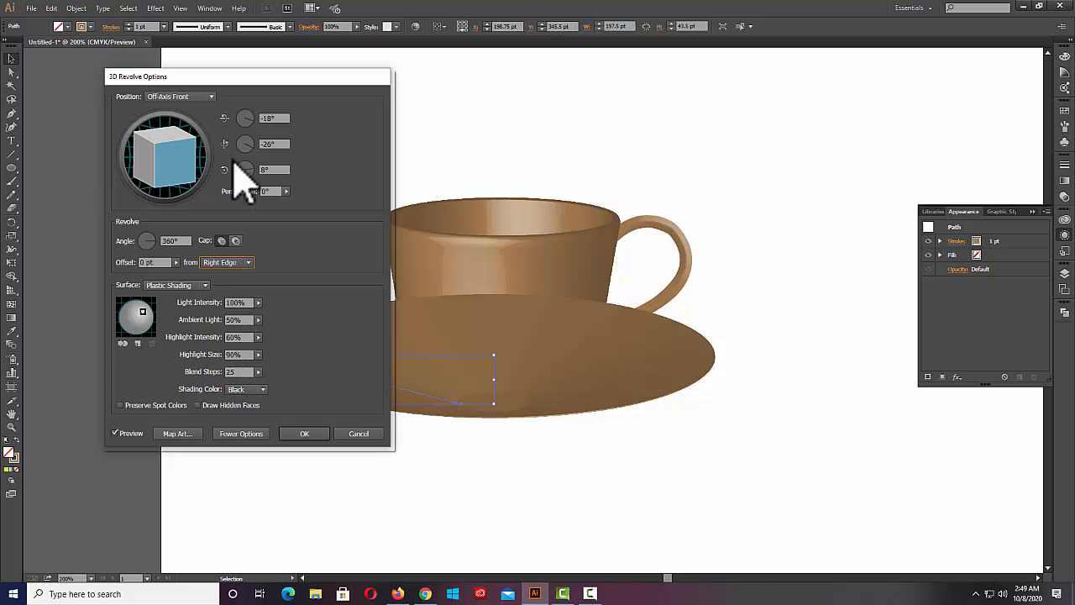
Rotate the saucer's revolve to -4°, -29° and 2° with a perspective of 21°, and apply the effect.
{"action": "left_click_drag", "start_coordinate": [169, 154], "coordinate": [183, 172]}
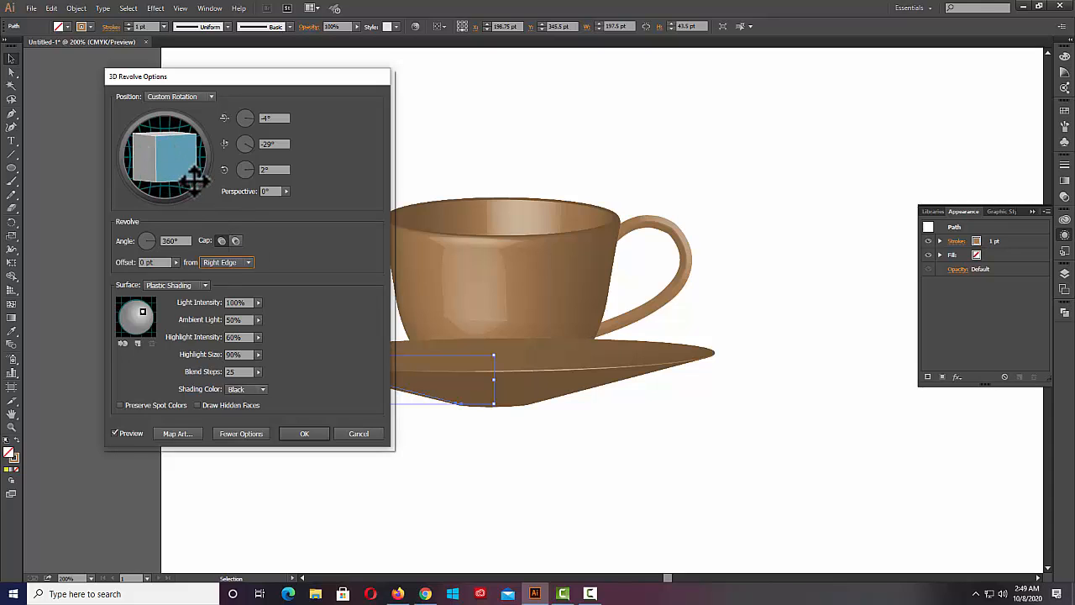
{"action": "left_click", "coordinate": [286, 191]}
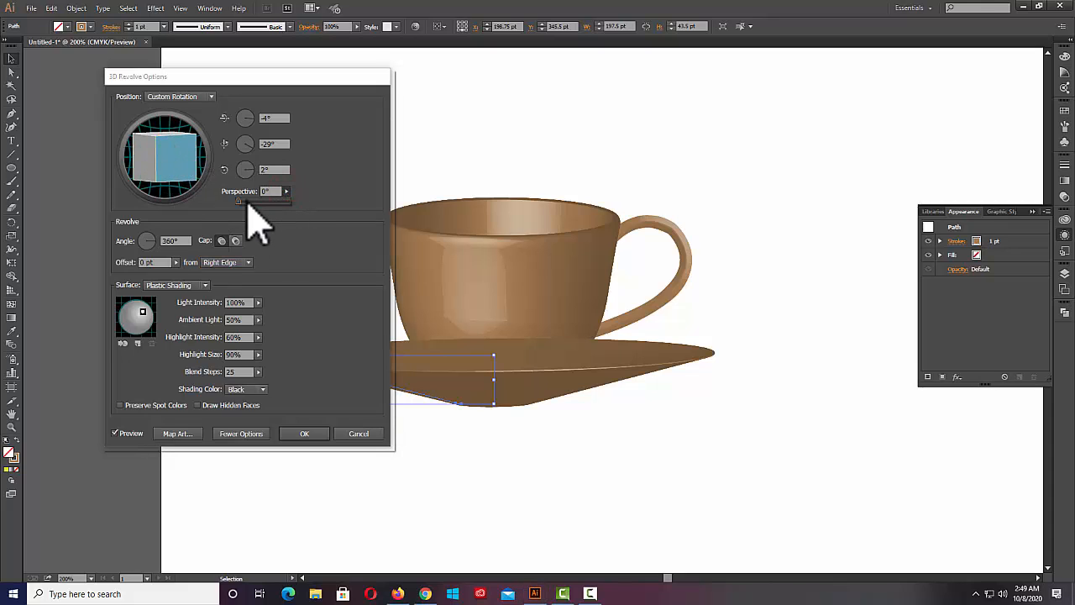
{"action": "left_click", "coordinate": [244, 203]}
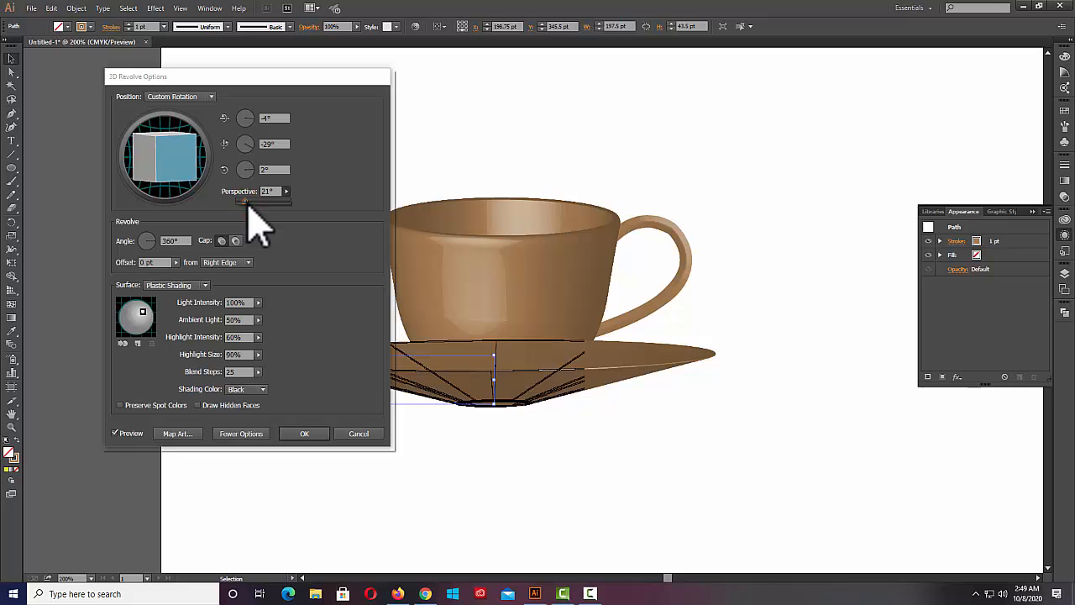
{"action": "left_click_drag", "start_coordinate": [274, 84], "coordinate": [938, 98]}
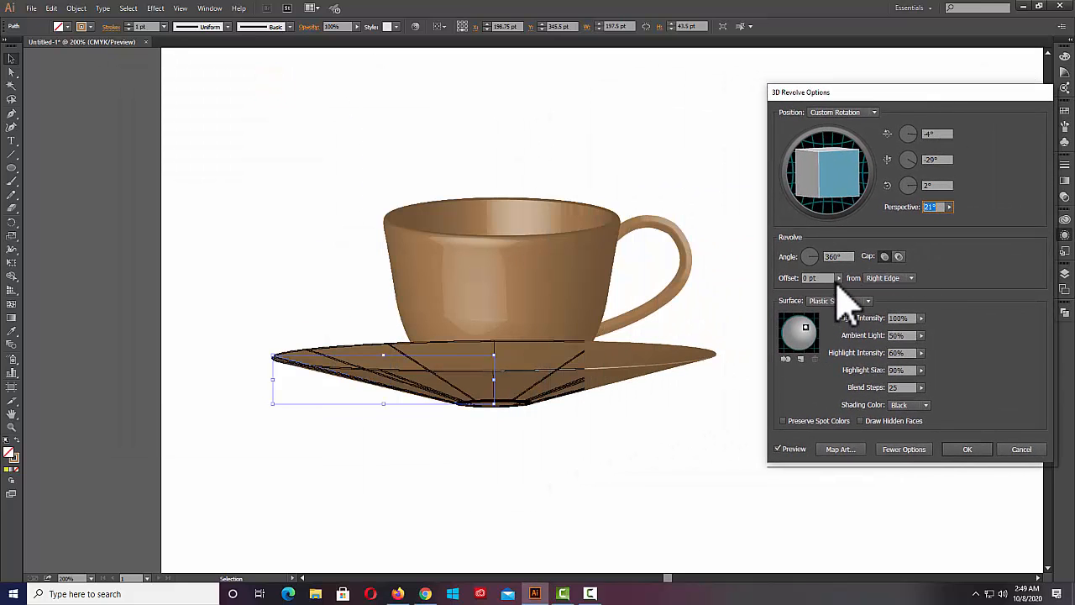
{"action": "left_click", "coordinate": [967, 448]}
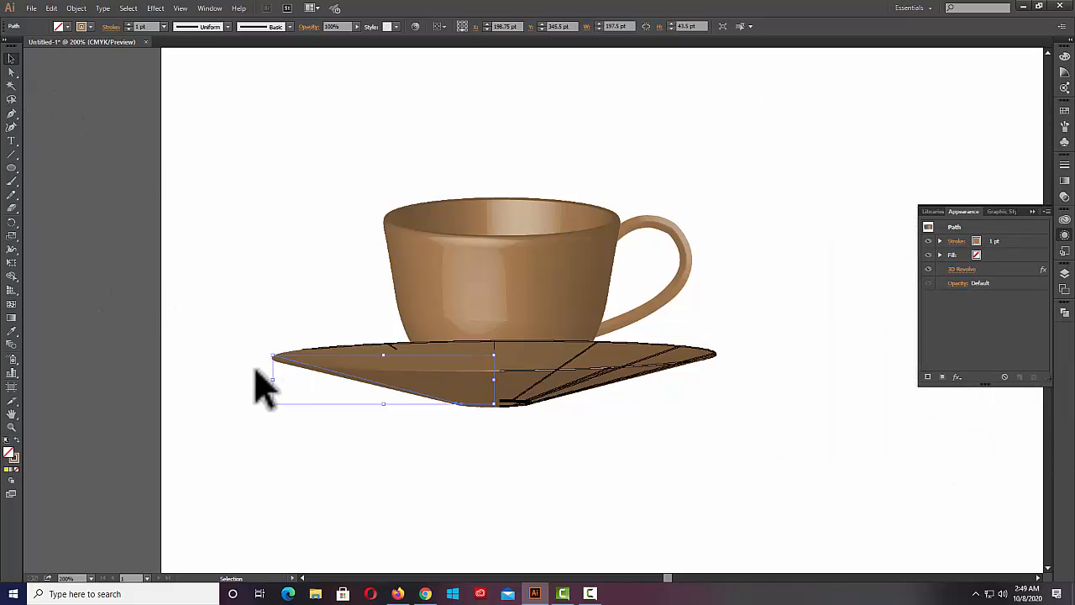
Narrow the saucer profile to 176 pt beneath the cup and send it to the back.
{"action": "left_click_drag", "start_coordinate": [277, 384], "coordinate": [307, 388]}
{"action": "left_click_drag", "start_coordinate": [526, 380], "coordinate": [527, 380]}
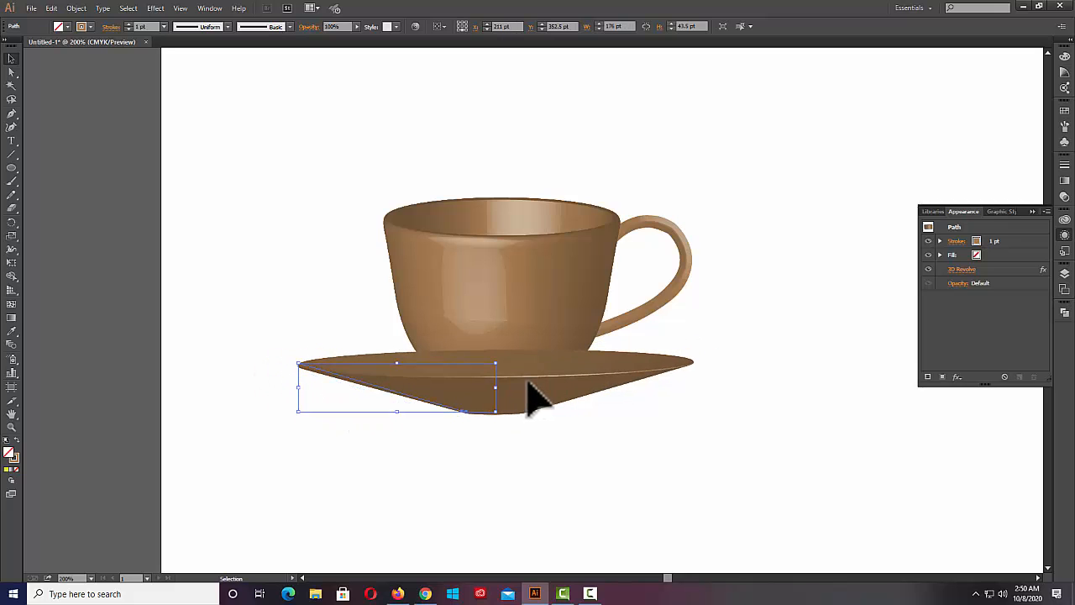
{"action": "right_click", "coordinate": [529, 387]}
{"action": "mouse_move", "coordinate": [592, 544]}
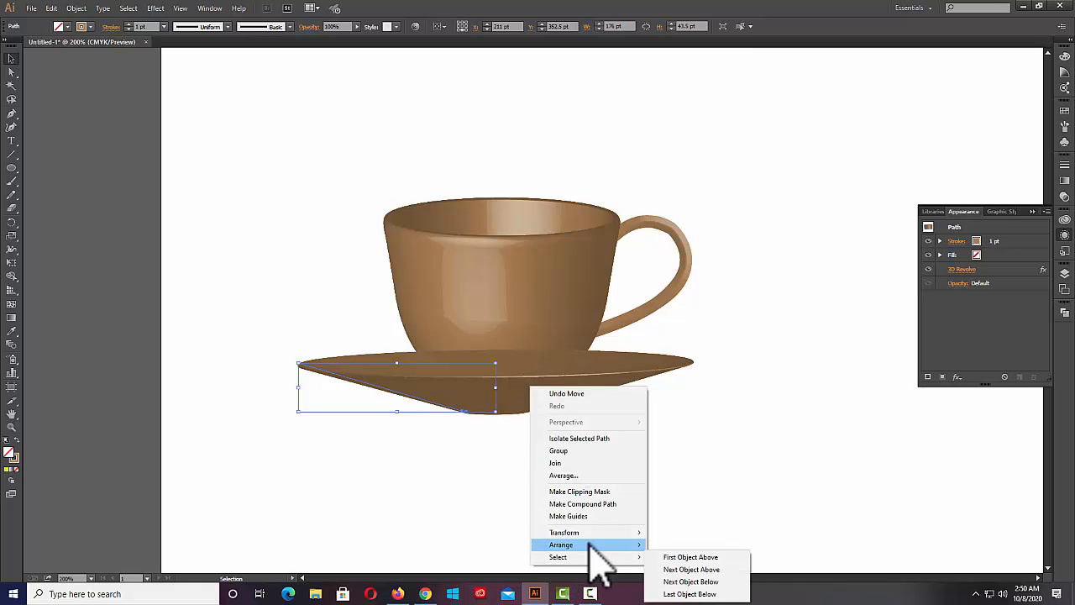
{"action": "left_click", "coordinate": [691, 528]}
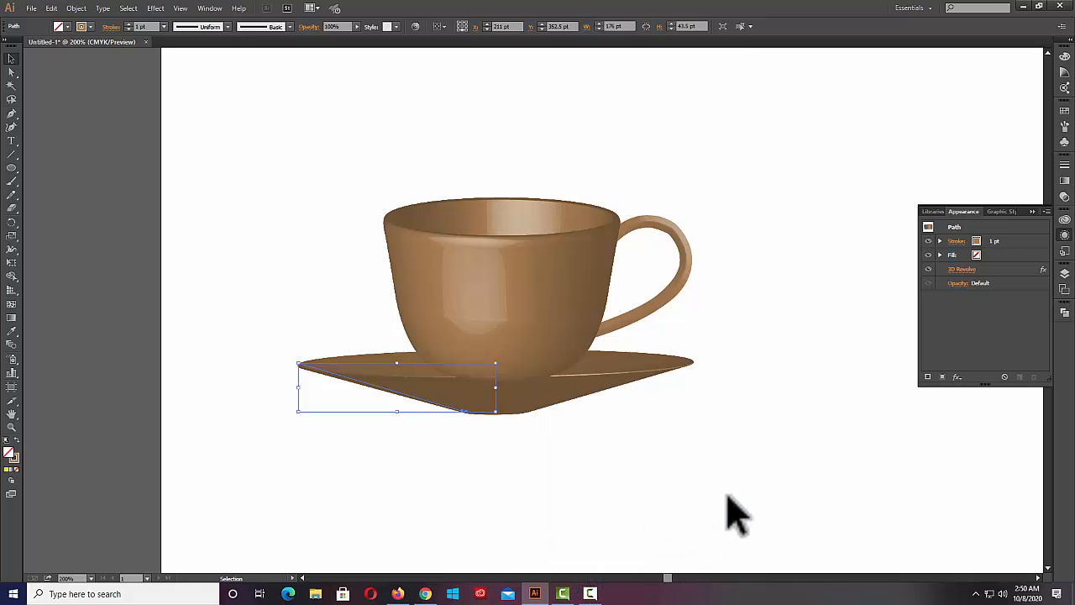
Nudge the saucer down in small increments so the cup's base rests on its upper surface.
{"action": "left_click", "coordinate": [540, 393]}
{"action": "key", "text": "Down"}
{"action": "key", "text": "Down"}
{"action": "key", "text": "Down"}
{"action": "key", "text": "Down"}
{"action": "key", "text": "Down"}
{"action": "key", "text": "Down"}
{"action": "key", "text": "Down"}
{"action": "key", "text": "Down"}
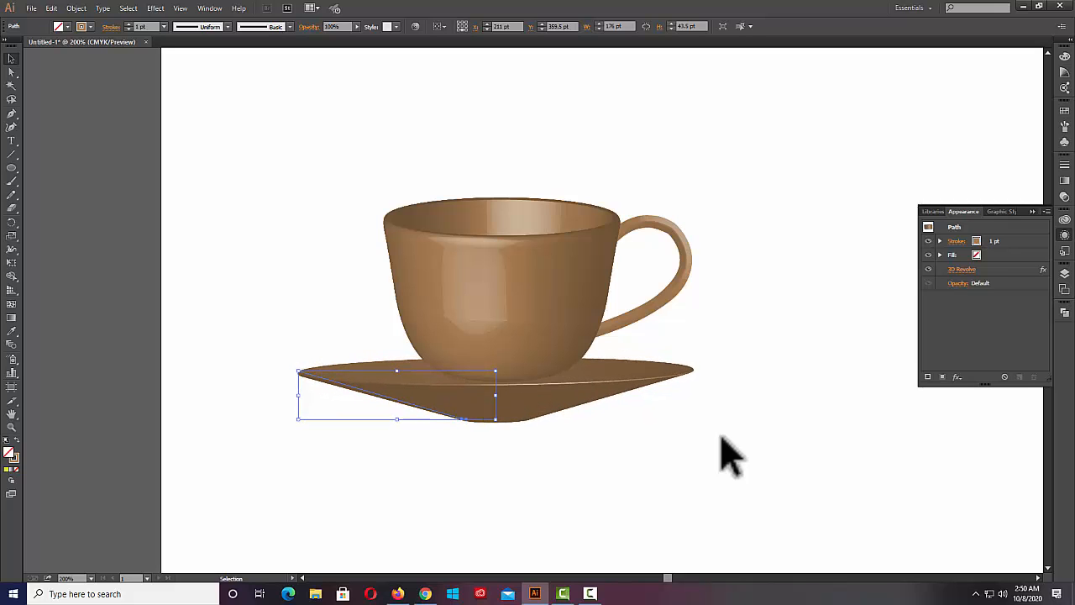
{"action": "left_click", "coordinate": [723, 439]}
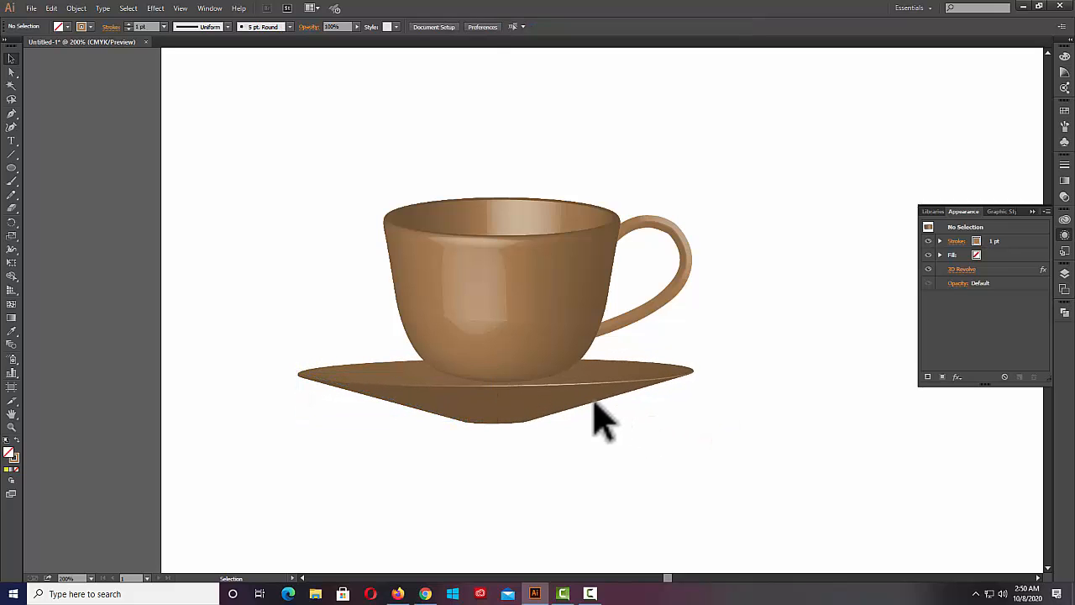
Widen the saucer profile to 196 pt and nudge it slightly up toward the cup.
{"action": "left_click", "coordinate": [576, 393]}
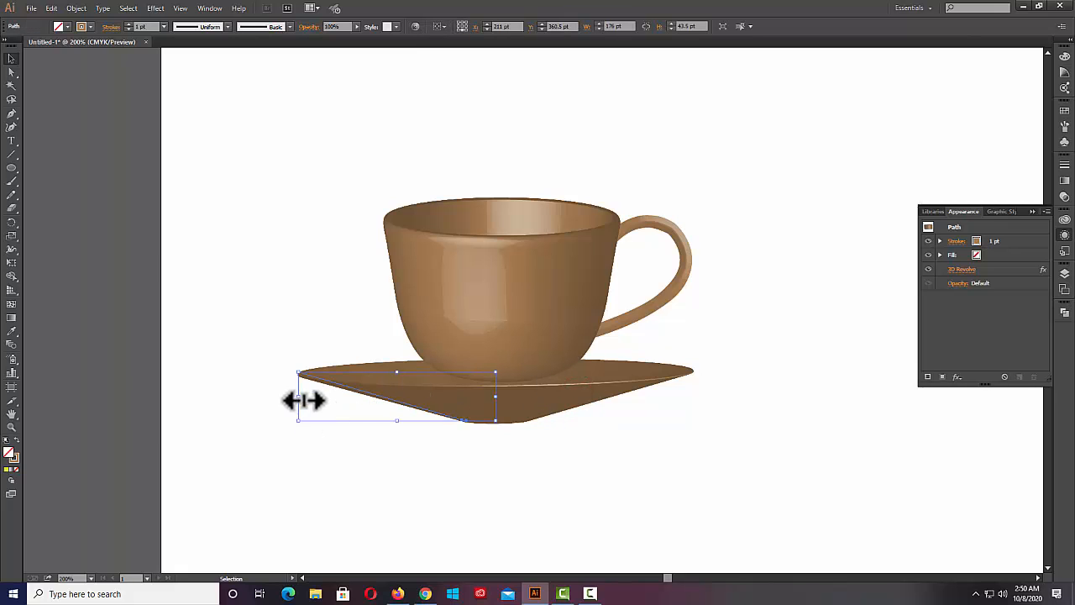
{"action": "left_click_drag", "start_coordinate": [300, 397], "coordinate": [275, 397]}
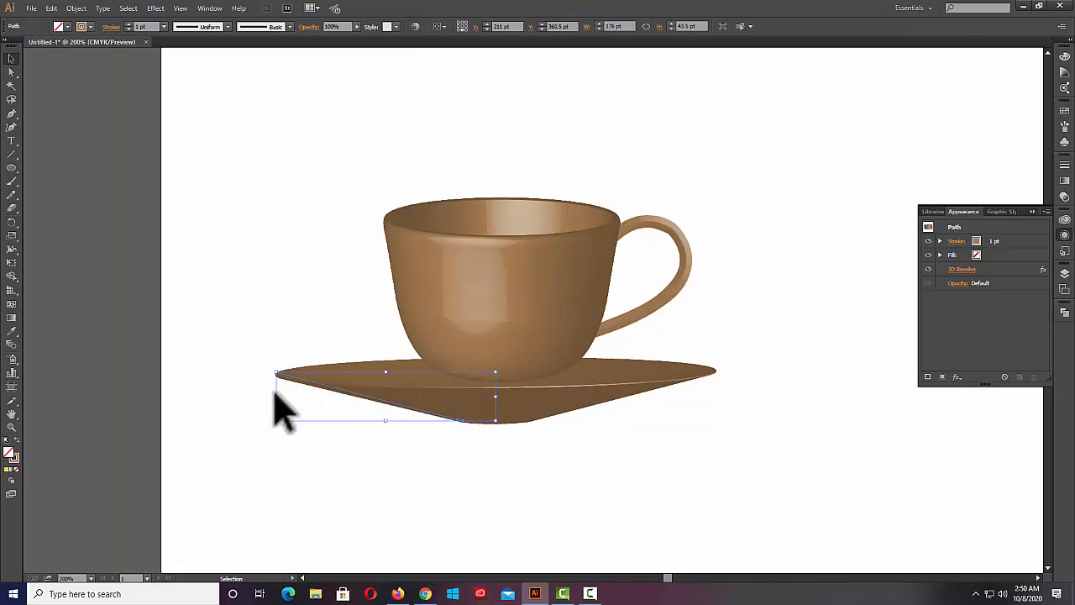
{"action": "left_click", "coordinate": [655, 442]}
{"action": "left_click", "coordinate": [529, 401]}
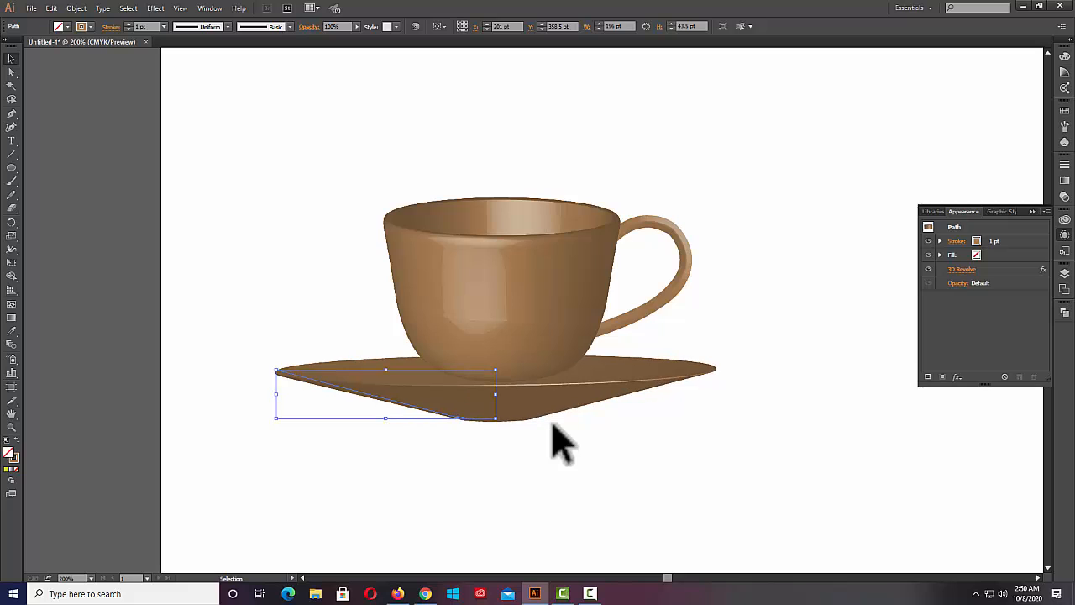
{"action": "left_click", "coordinate": [594, 470]}
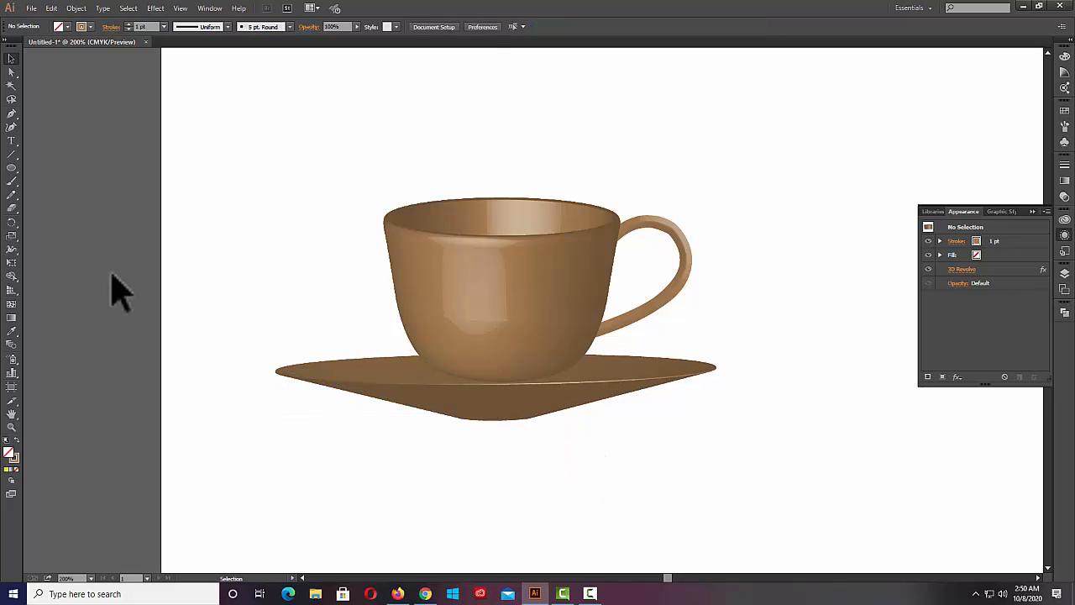
Draw a flat black ellipse without a stroke, about 142 by 6.5 pt, across the cup's base on the saucer.
{"action": "left_click", "coordinate": [12, 167]}
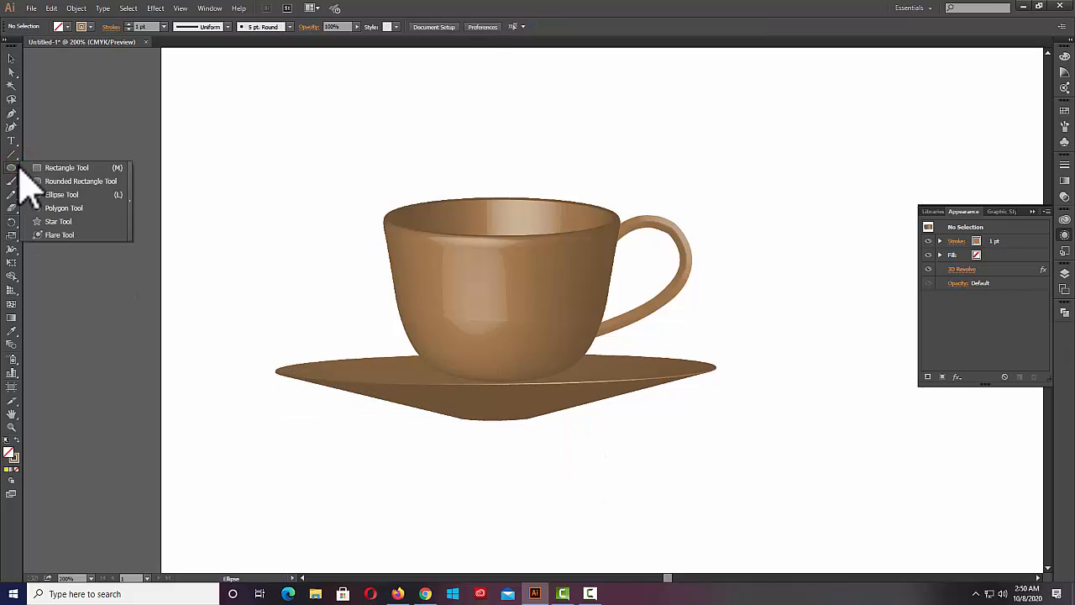
{"action": "left_click", "coordinate": [47, 194]}
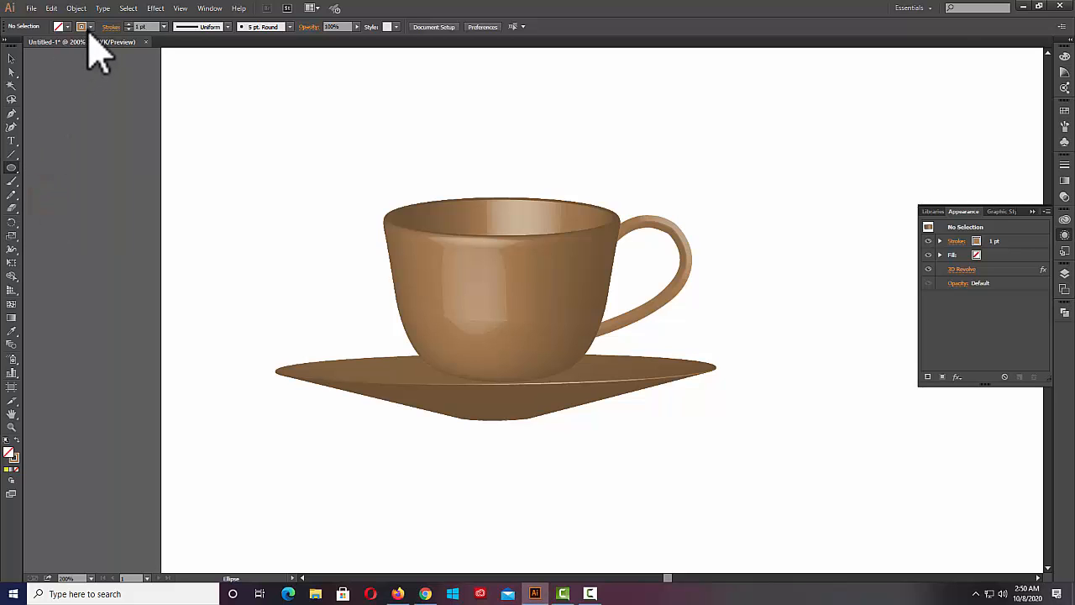
{"action": "left_click", "coordinate": [90, 26]}
{"action": "left_click", "coordinate": [15, 46]}
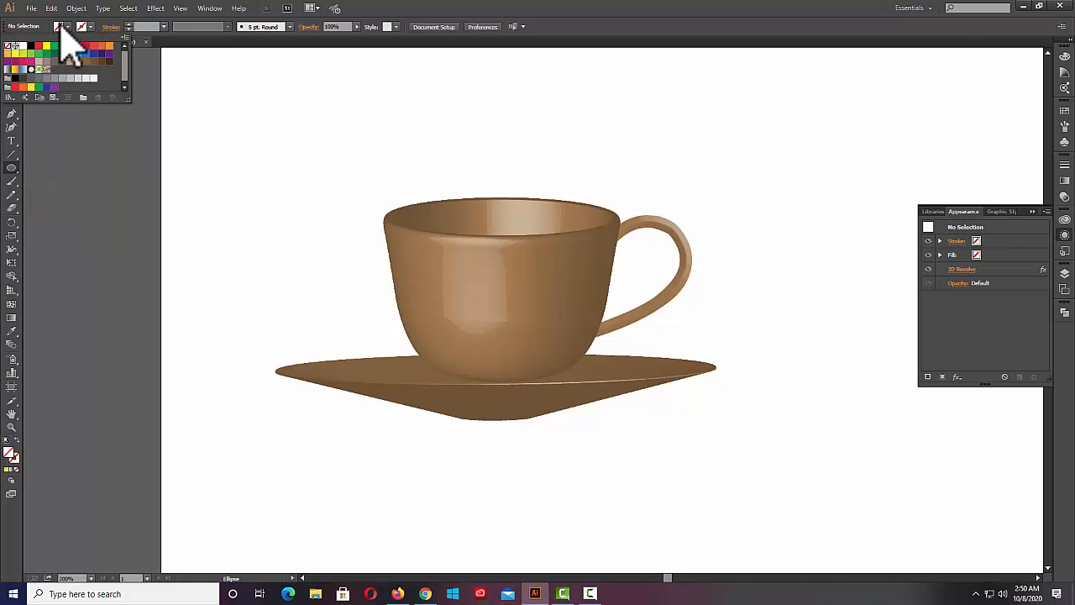
{"action": "left_click", "coordinate": [67, 26]}
{"action": "left_click", "coordinate": [67, 26]}
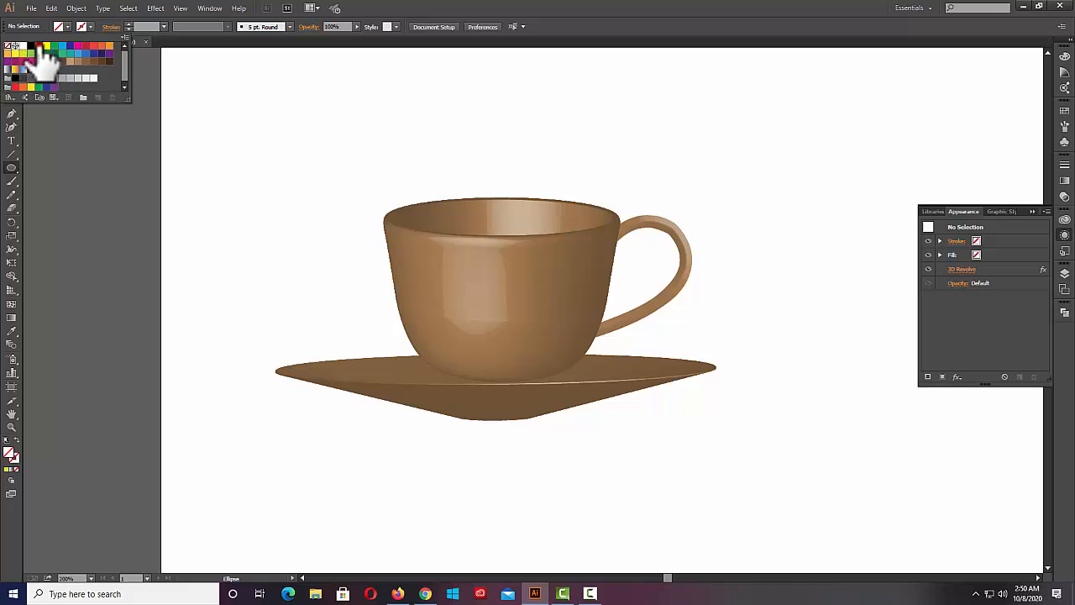
{"action": "left_click", "coordinate": [31, 46]}
{"action": "left_click", "coordinate": [616, 2]}
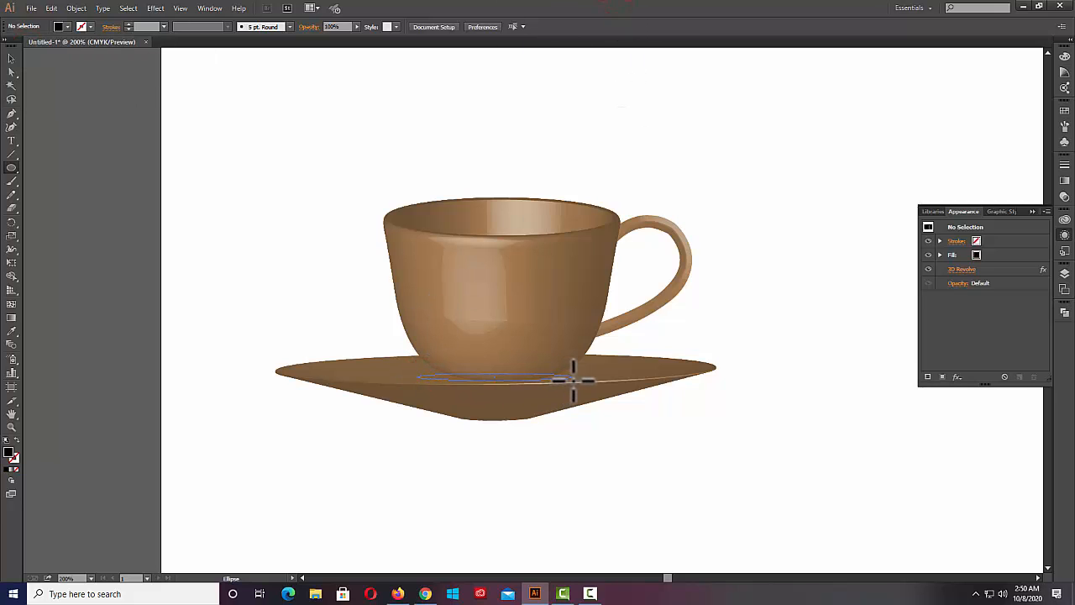
{"action": "left_click_drag", "start_coordinate": [575, 378], "coordinate": [576, 381]}
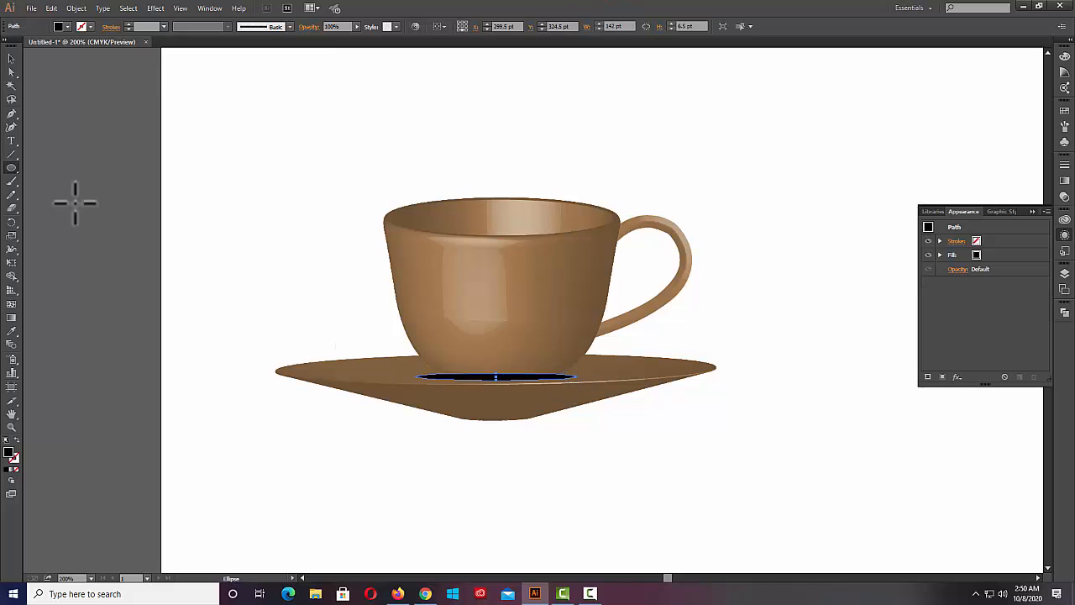
Apply a Gaussian Blur with a radius of 21.4 pixels to the black ellipse.
{"action": "left_click", "coordinate": [155, 8]}
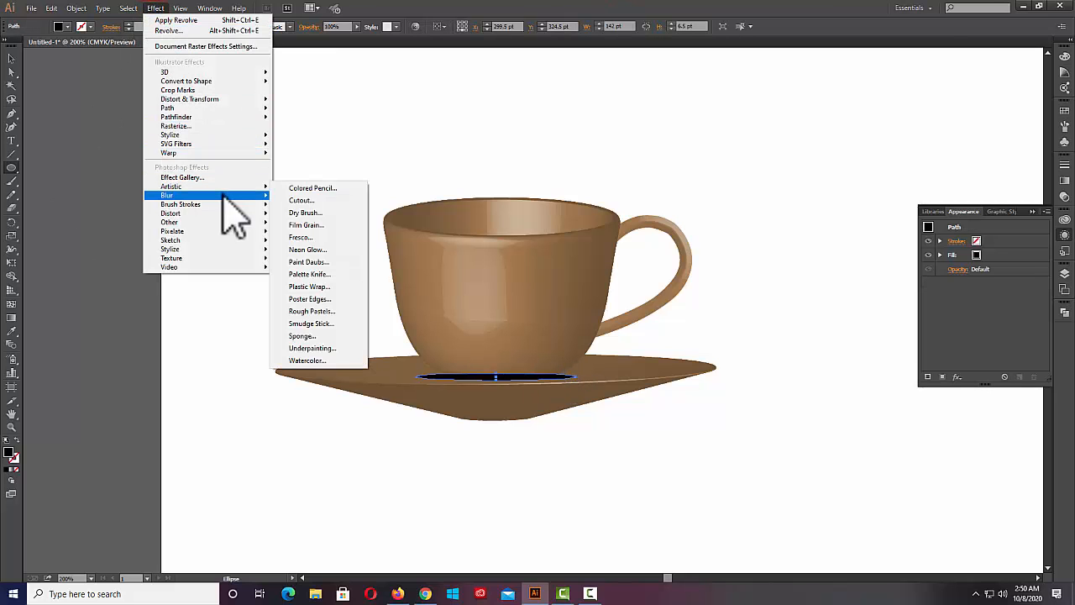
{"action": "left_click", "coordinate": [306, 196]}
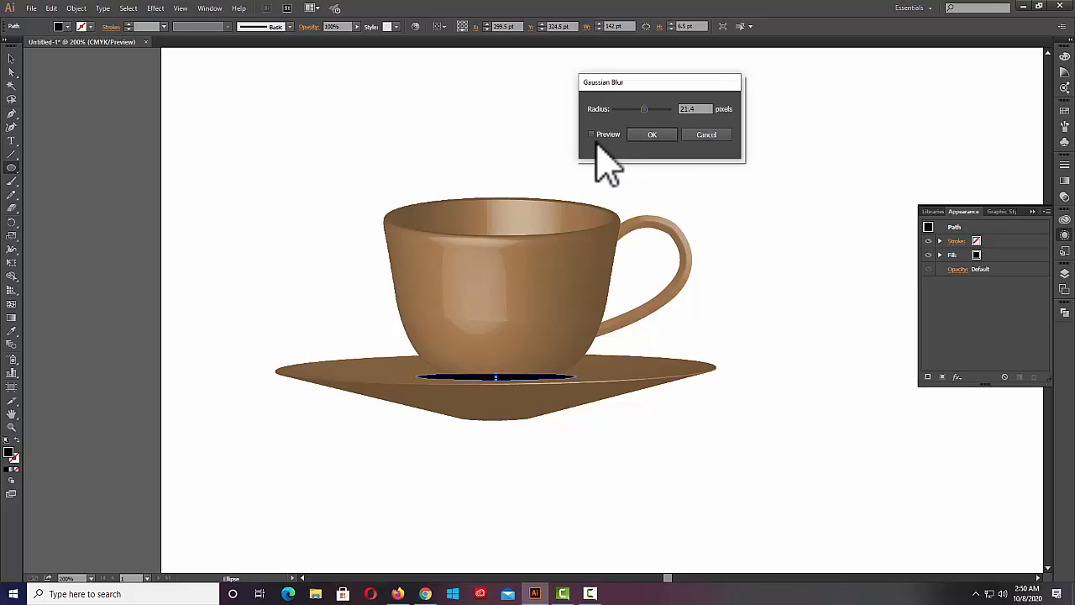
{"action": "left_click", "coordinate": [591, 135]}
{"action": "left_click", "coordinate": [659, 137]}
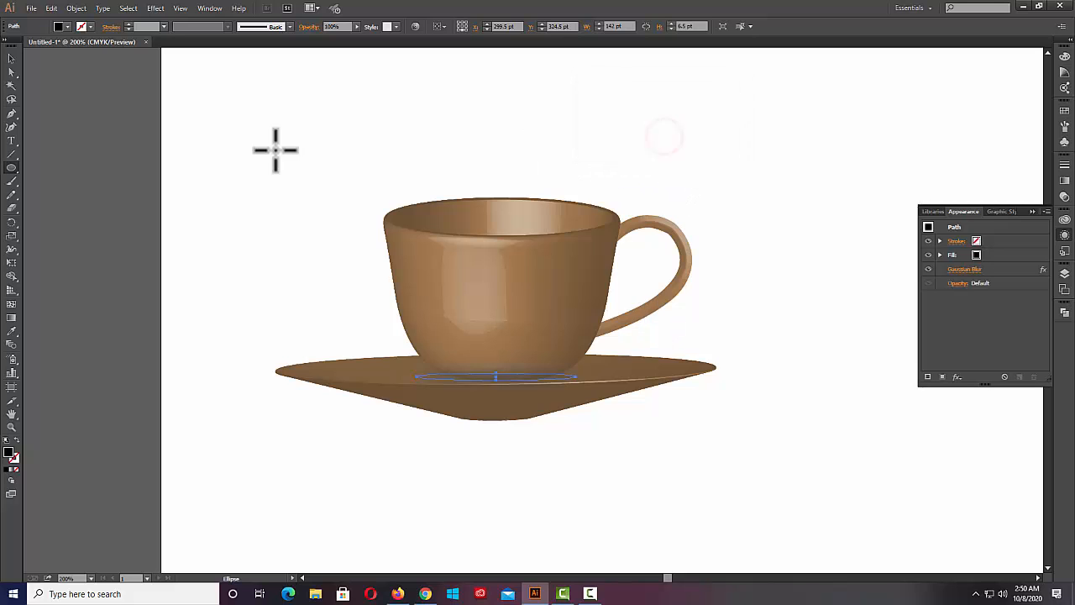
Send the blurred shadow ellipse backward in the stacking order and deselect it.
{"action": "right_click", "coordinate": [536, 378]}
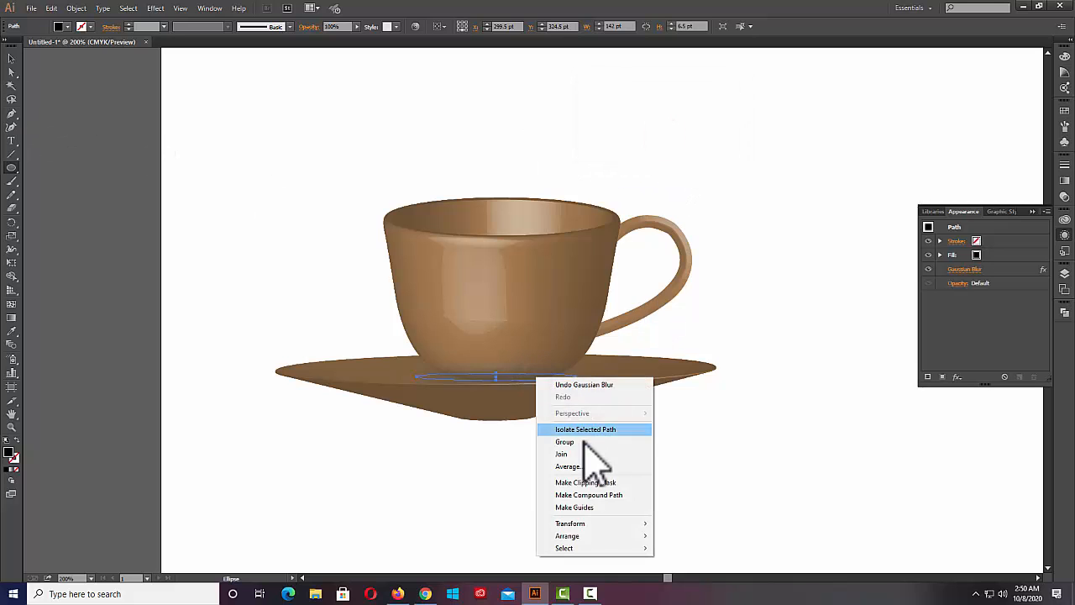
{"action": "mouse_move", "coordinate": [636, 538]}
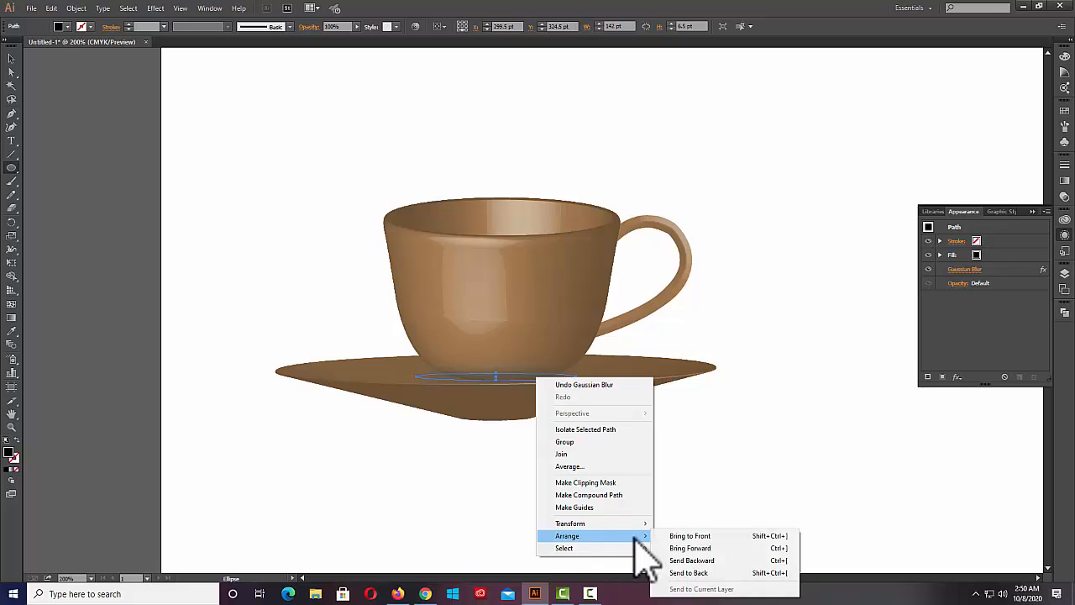
{"action": "left_click", "coordinate": [702, 561]}
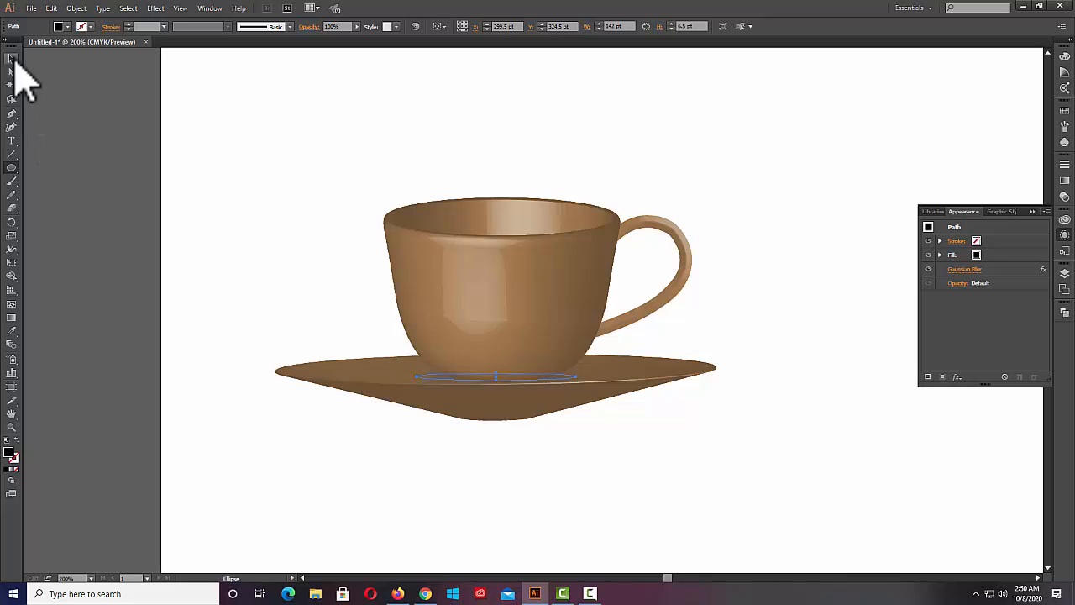
{"action": "left_click", "coordinate": [12, 59]}
{"action": "left_click", "coordinate": [520, 446]}
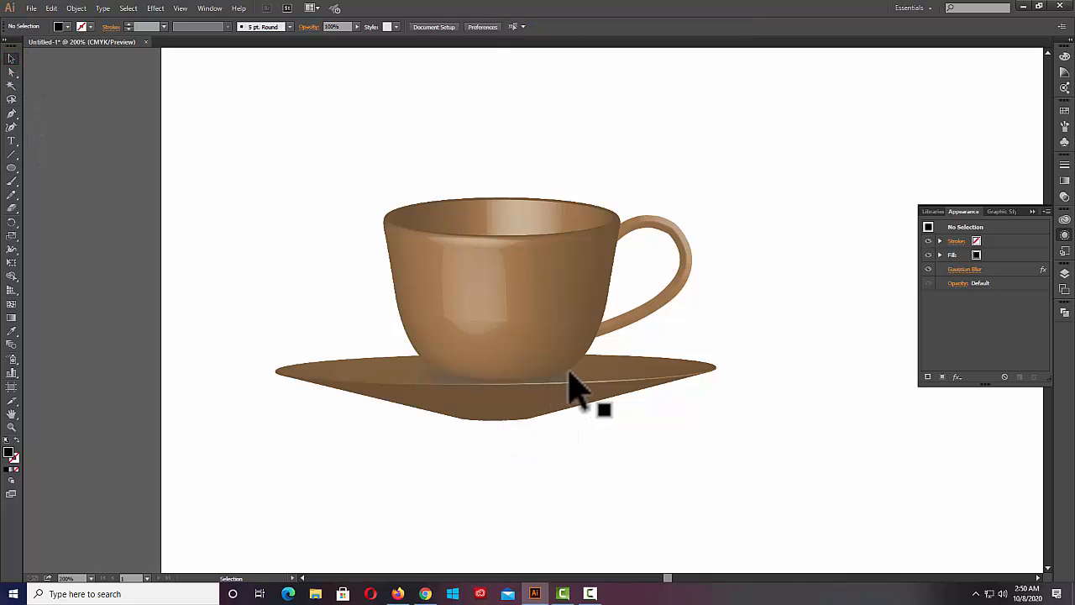
{"action": "left_click", "coordinate": [568, 376]}
{"action": "left_click", "coordinate": [648, 459]}
{"action": "left_click_drag", "start_coordinate": [317, 185], "coordinate": [692, 432]}
{"action": "left_click", "coordinate": [727, 431]}
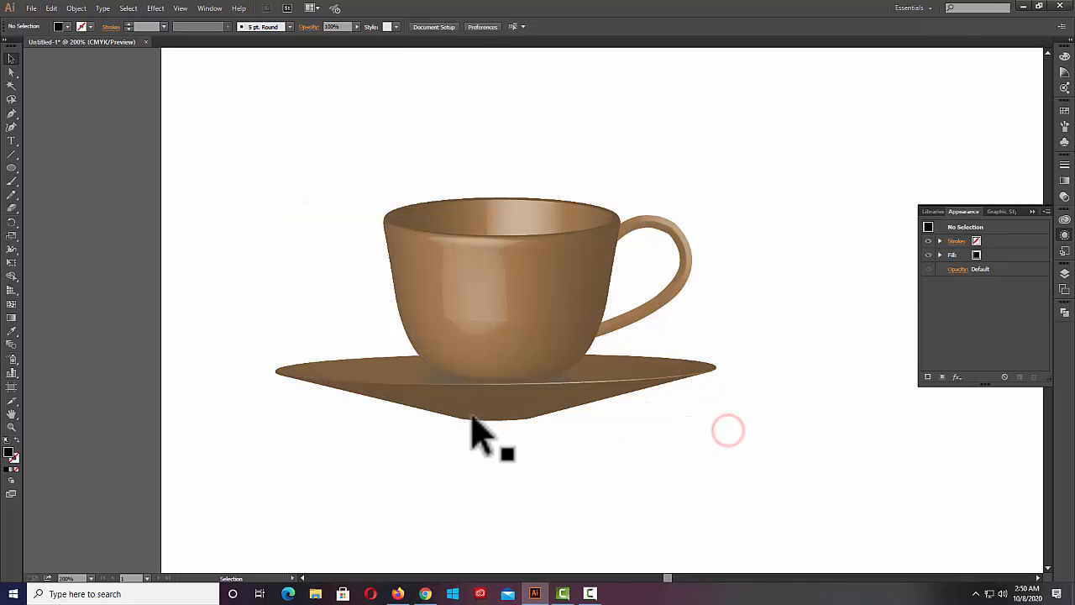
{"action": "left_click", "coordinate": [525, 270]}
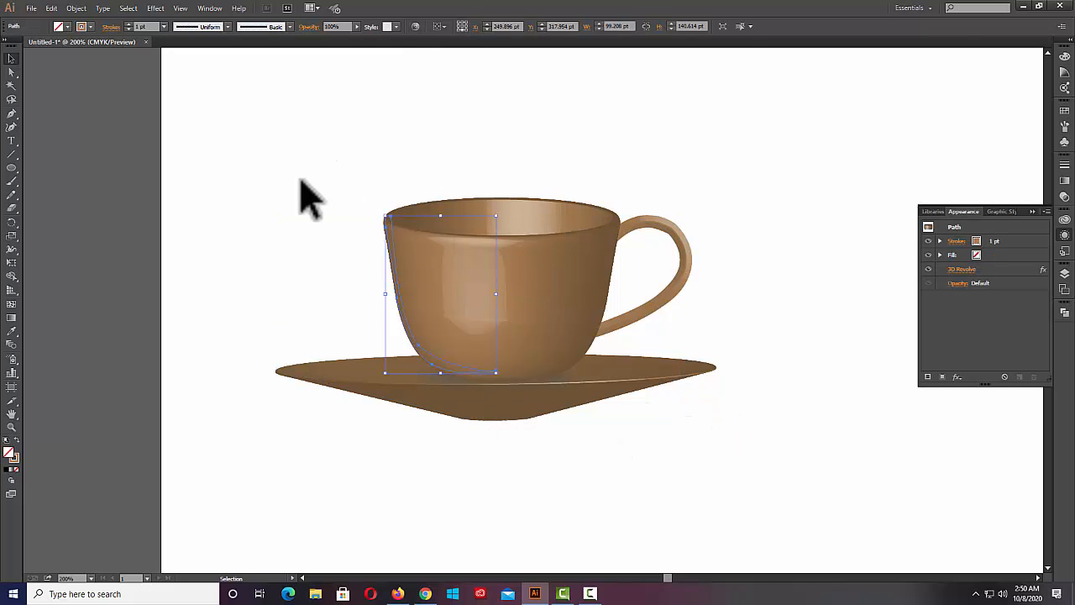
{"action": "left_click_drag", "start_coordinate": [283, 166], "coordinate": [688, 408]}
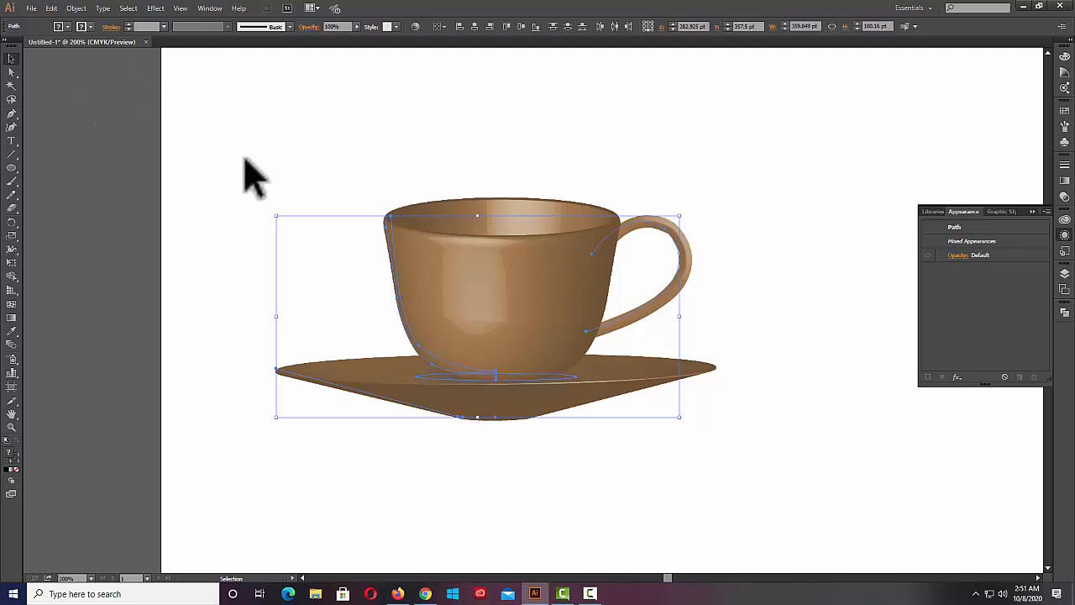
{"action": "left_click", "coordinate": [549, 178]}
{"action": "left_click", "coordinate": [507, 295]}
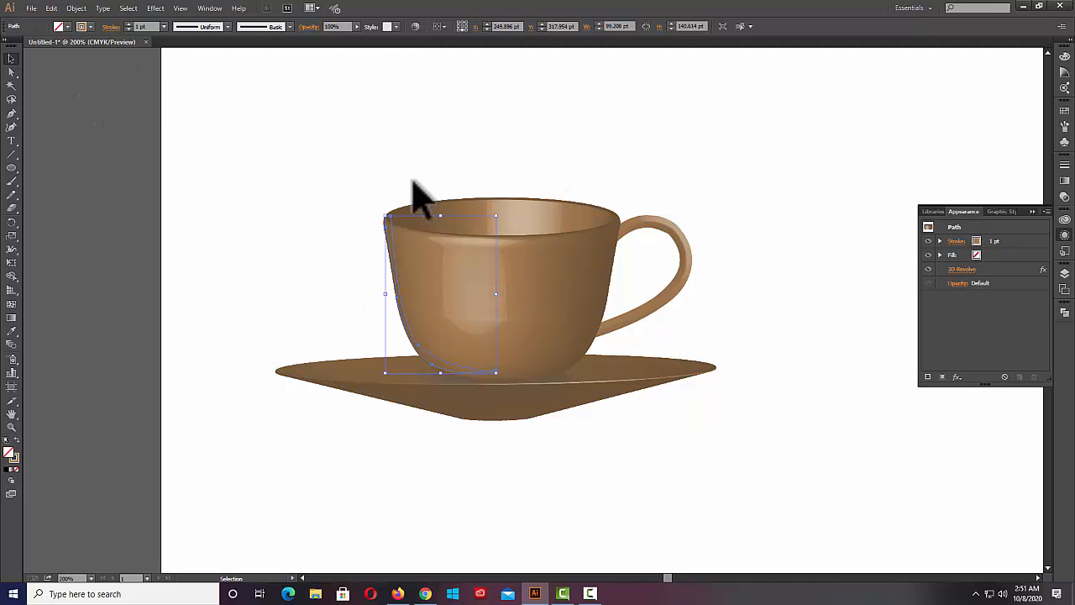
{"action": "left_click", "coordinate": [414, 137]}
Recolor the strokes of the revolved cup and its handle to light gray.
{"action": "left_click", "coordinate": [563, 314]}
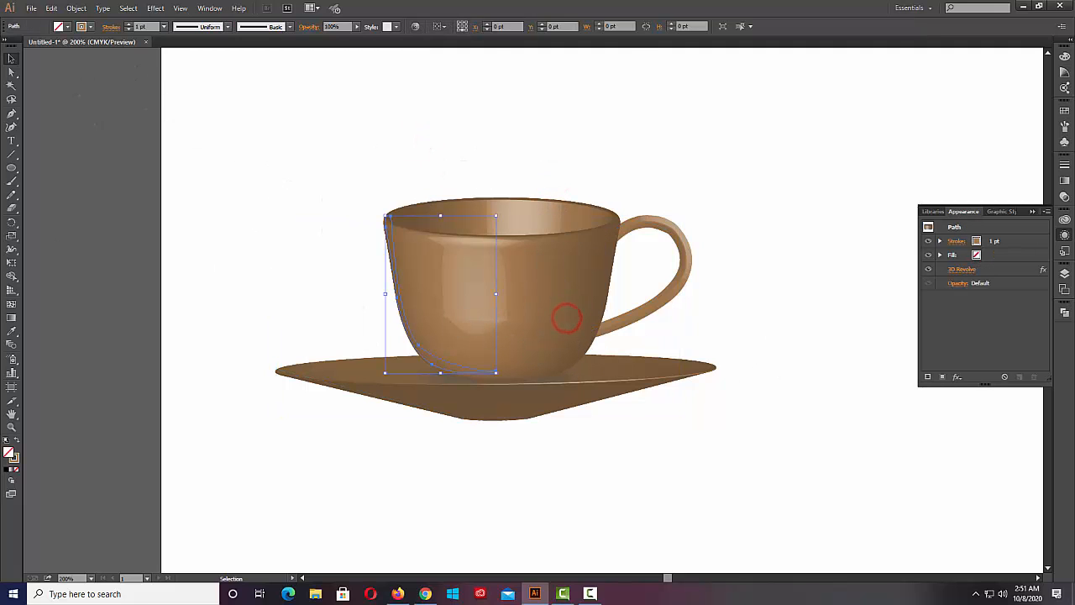
{"action": "left_click", "coordinate": [90, 26]}
{"action": "left_click", "coordinate": [88, 78]}
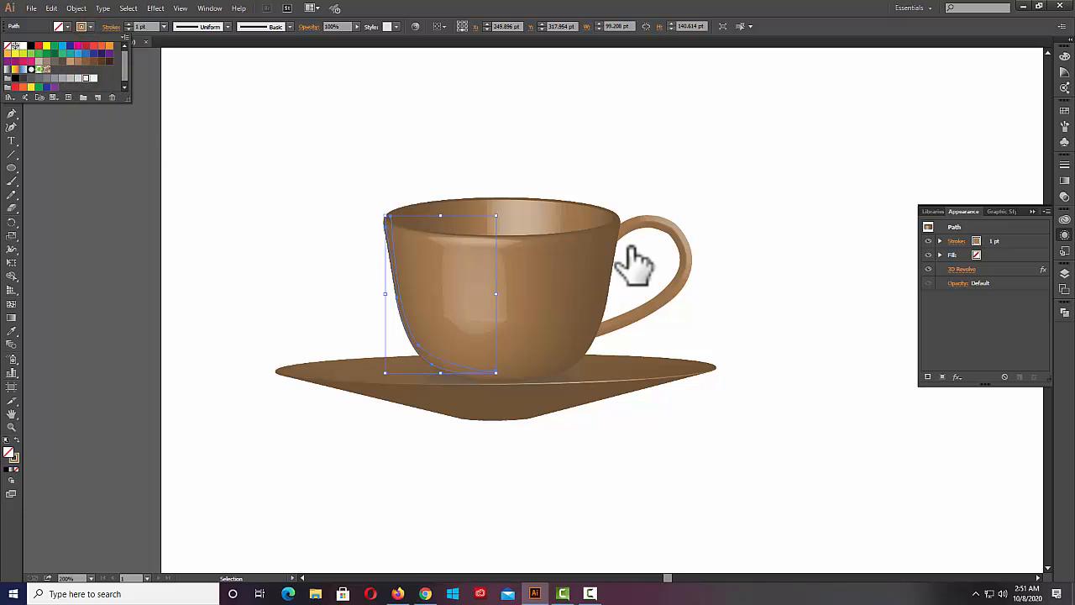
{"action": "left_click", "coordinate": [662, 293]}
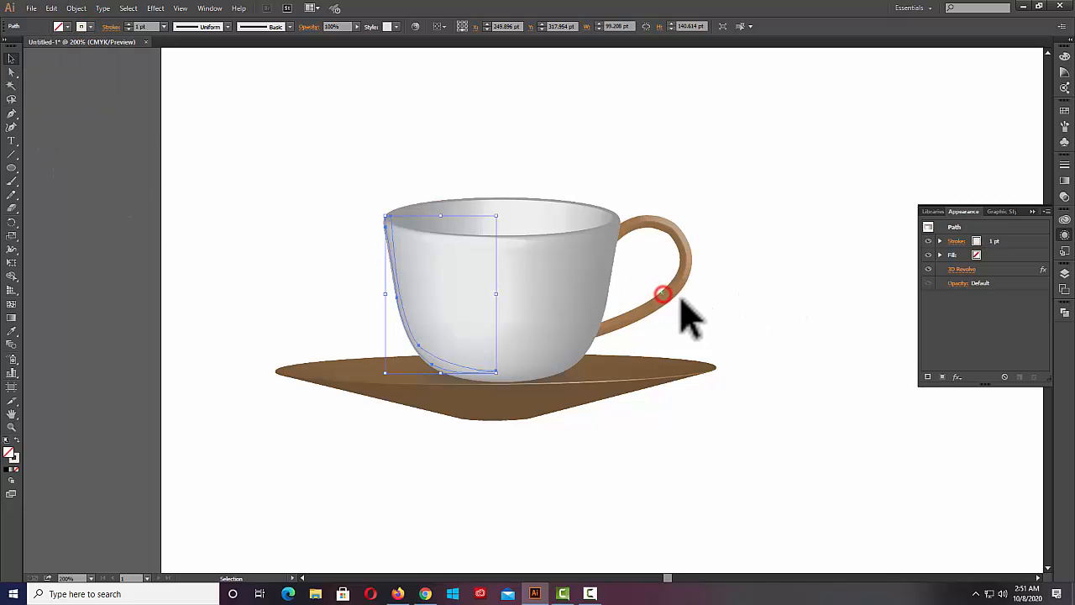
{"action": "left_click", "coordinate": [660, 324]}
{"action": "left_click", "coordinate": [91, 28]}
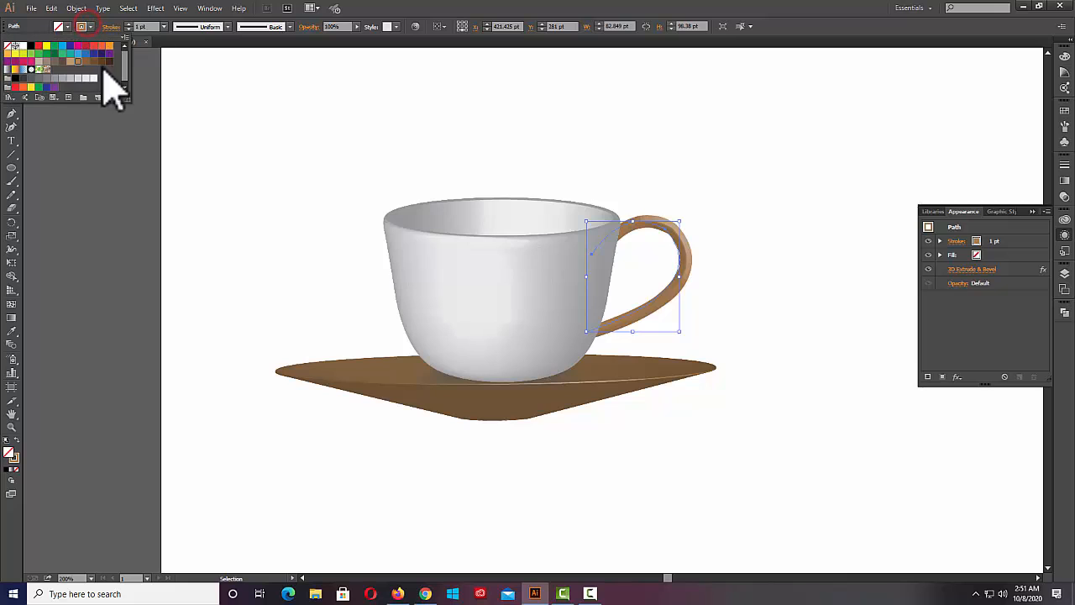
{"action": "left_click", "coordinate": [85, 79]}
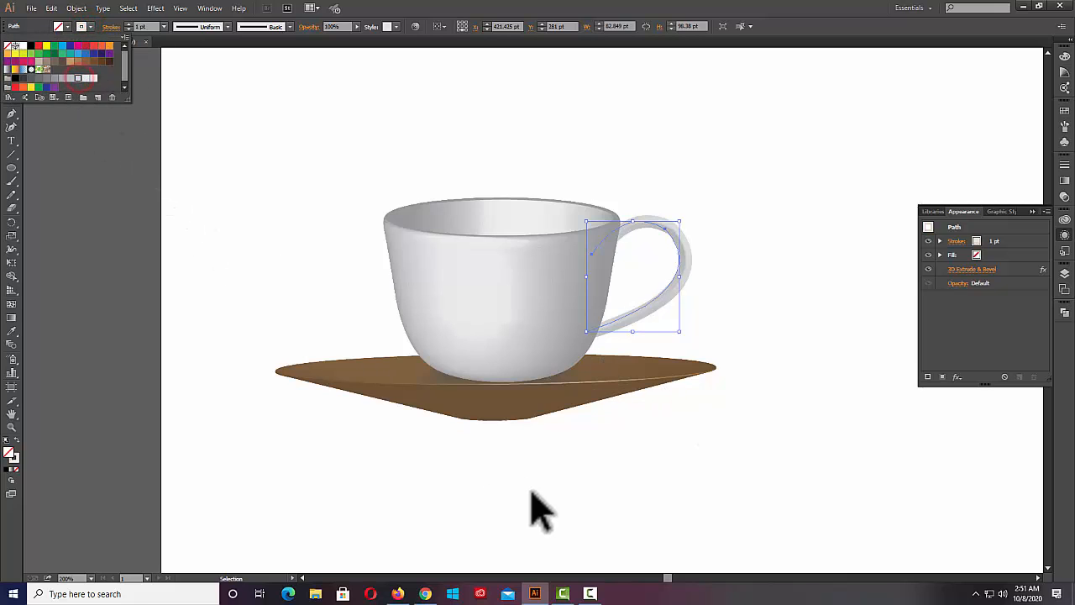
Recolor the saucer profile's stroke to light gray to match the cup, then deselect it.
{"action": "left_click", "coordinate": [507, 412]}
{"action": "left_click", "coordinate": [429, 391]}
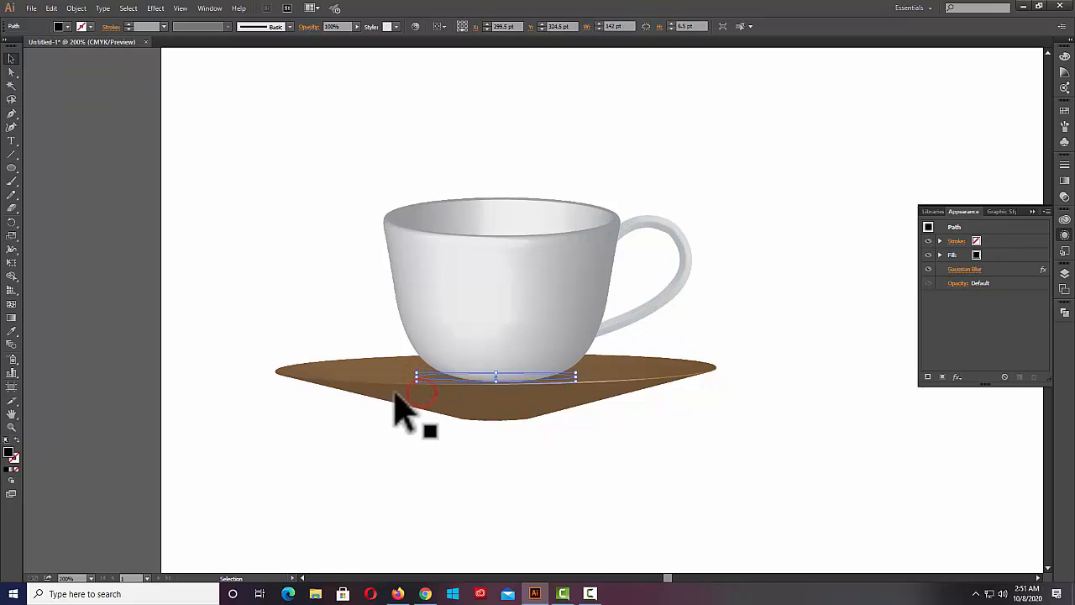
{"action": "left_click", "coordinate": [323, 382]}
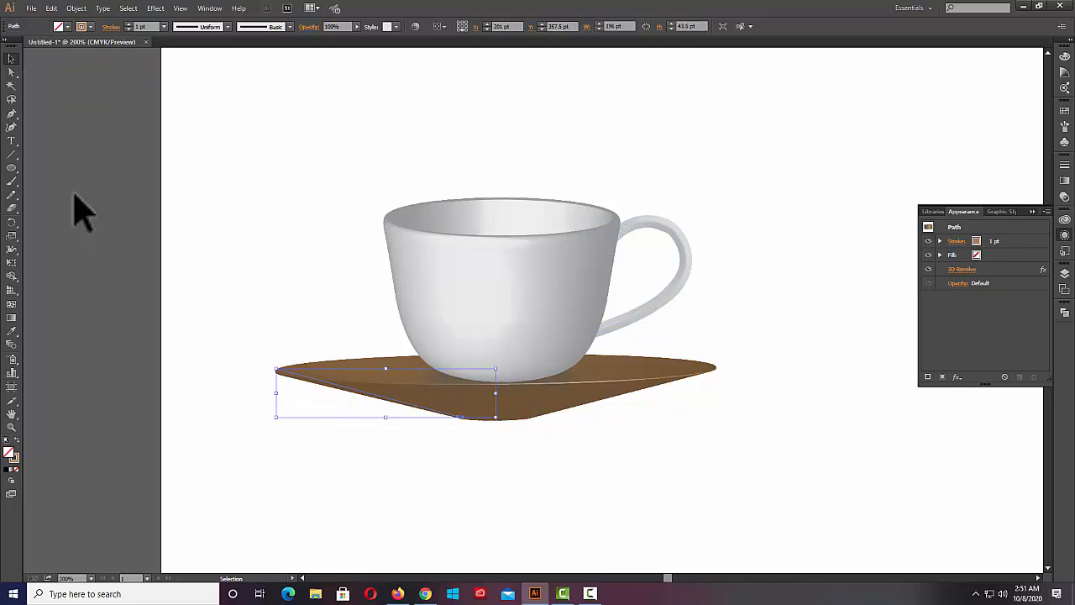
{"action": "left_click", "coordinate": [90, 27]}
{"action": "left_click", "coordinate": [79, 78]}
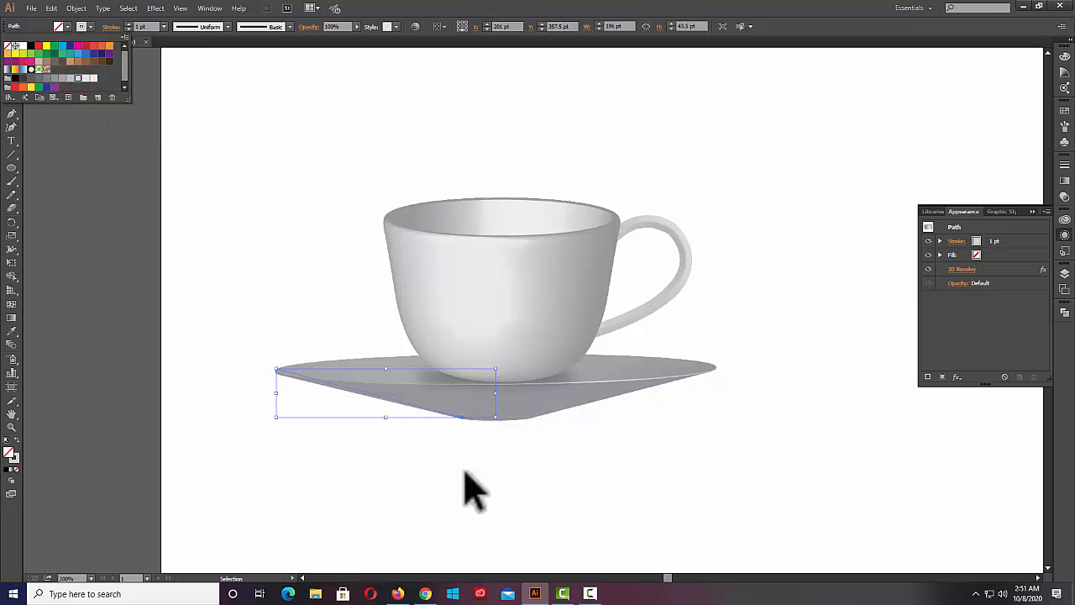
{"action": "left_click", "coordinate": [610, 504]}
Scale the cup, handle, saucer and shadow down together to about 317 by 156 pt.
{"action": "left_click", "coordinate": [775, 235]}
{"action": "left_click_drag", "start_coordinate": [206, 144], "coordinate": [787, 477]}
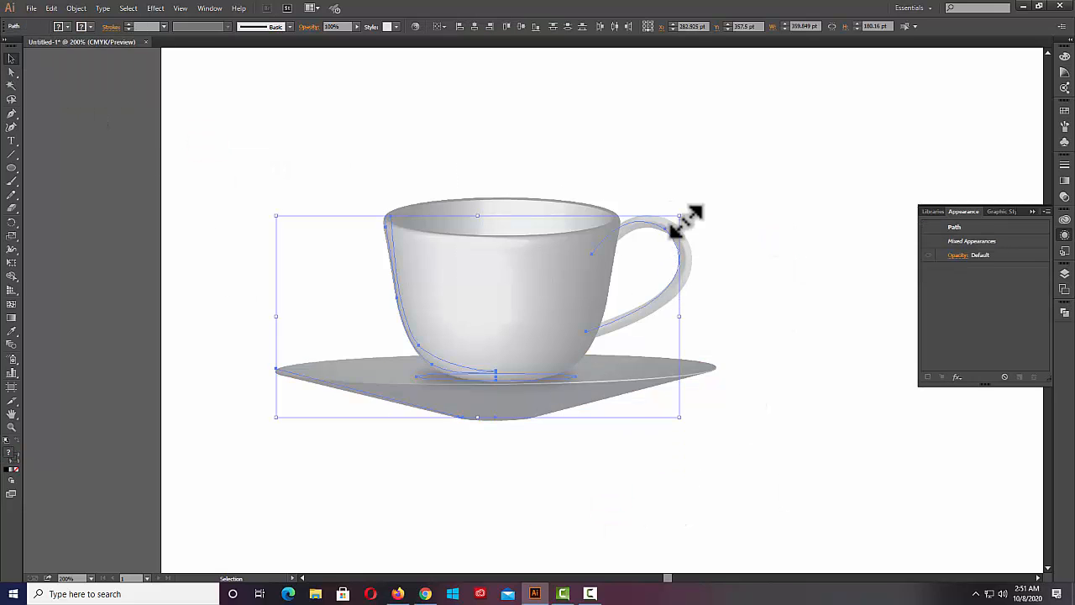
{"action": "left_click_drag", "start_coordinate": [685, 220], "coordinate": [638, 246]}
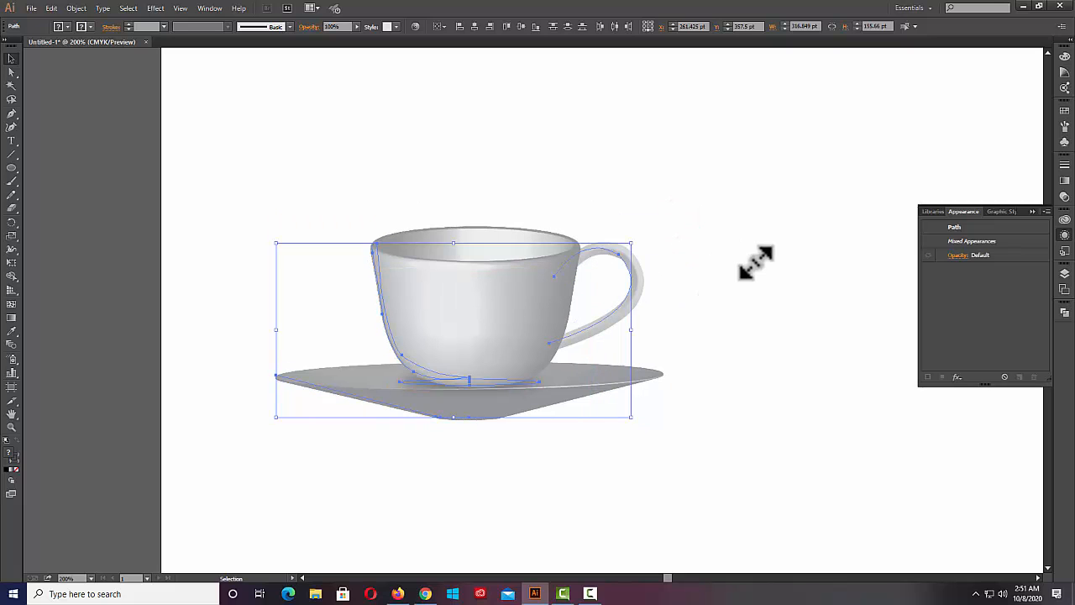
Delete the cup, handle, saucer and shadow from the artboard.
{"action": "left_click_drag", "start_coordinate": [229, 152], "coordinate": [624, 425]}
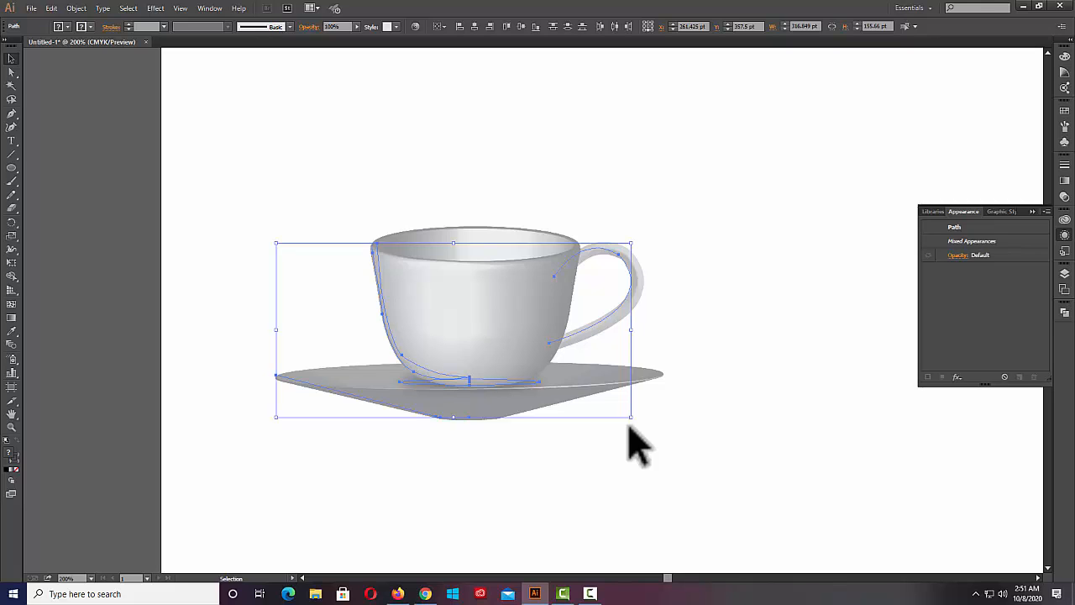
{"action": "key", "text": "Delete"}
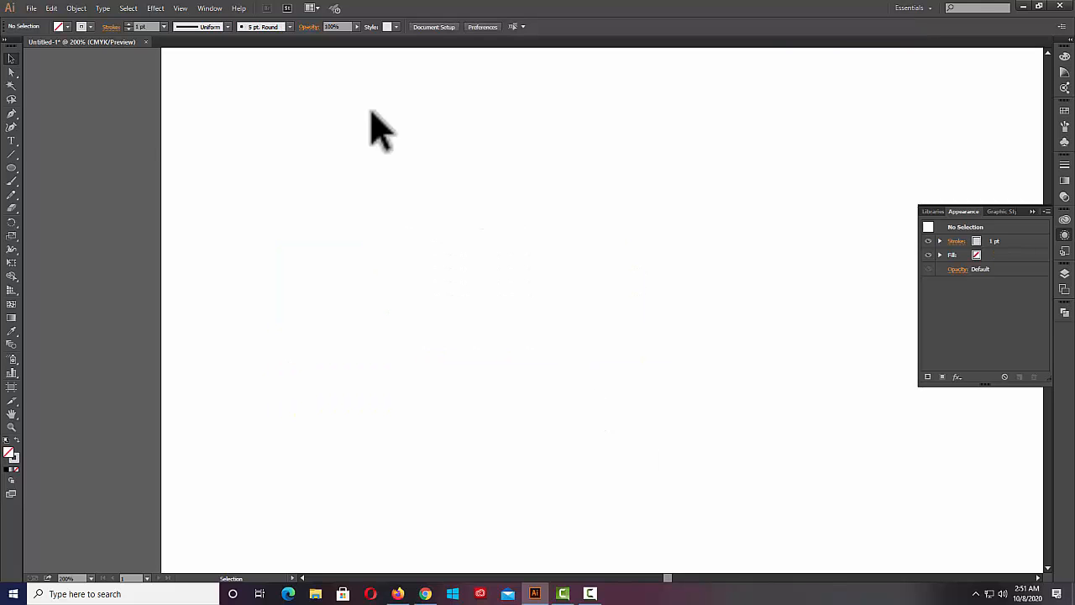
{"action": "left_click", "coordinate": [153, 9]}
{"action": "mouse_move", "coordinate": [210, 72]}
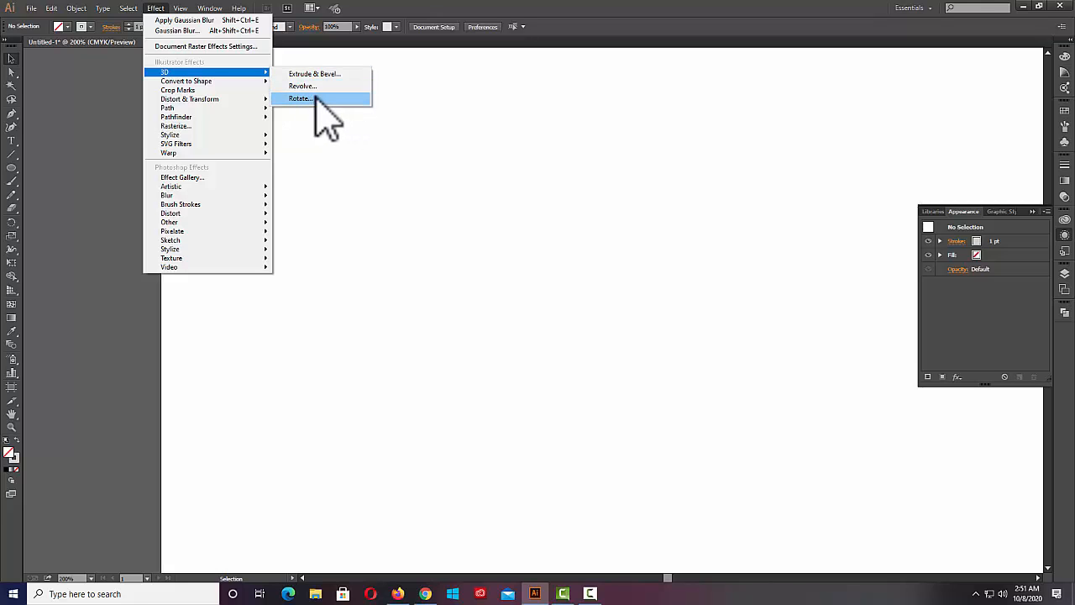
{"action": "left_click", "coordinate": [508, 132]}
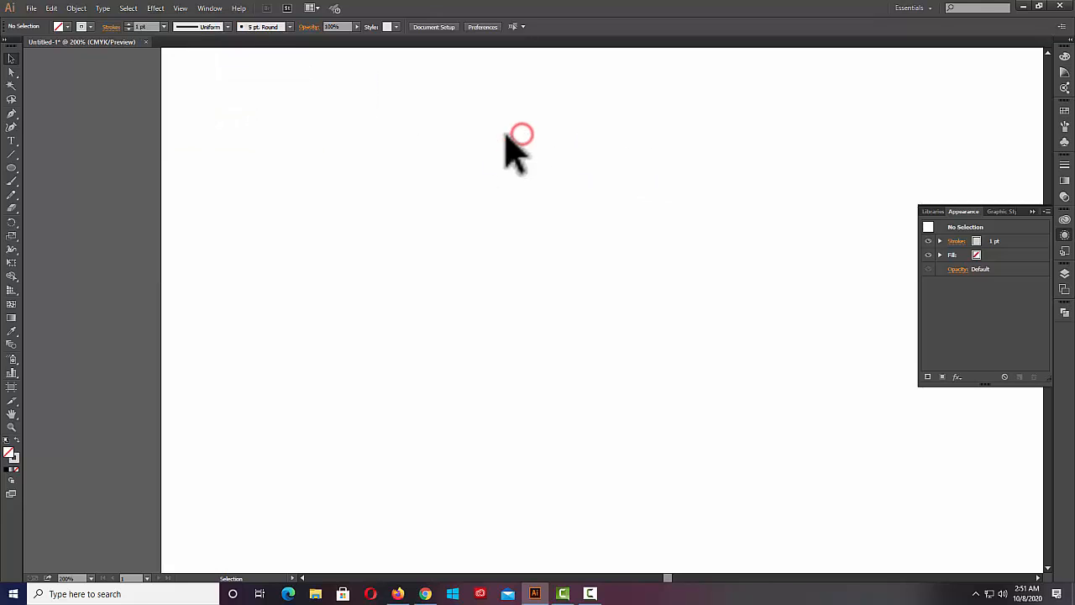
Add the text TYPHOGRAPHI in Myriad Pro Regular on the empty artboard and enlarge it to about 425 pt wide.
{"action": "left_click", "coordinate": [12, 140]}
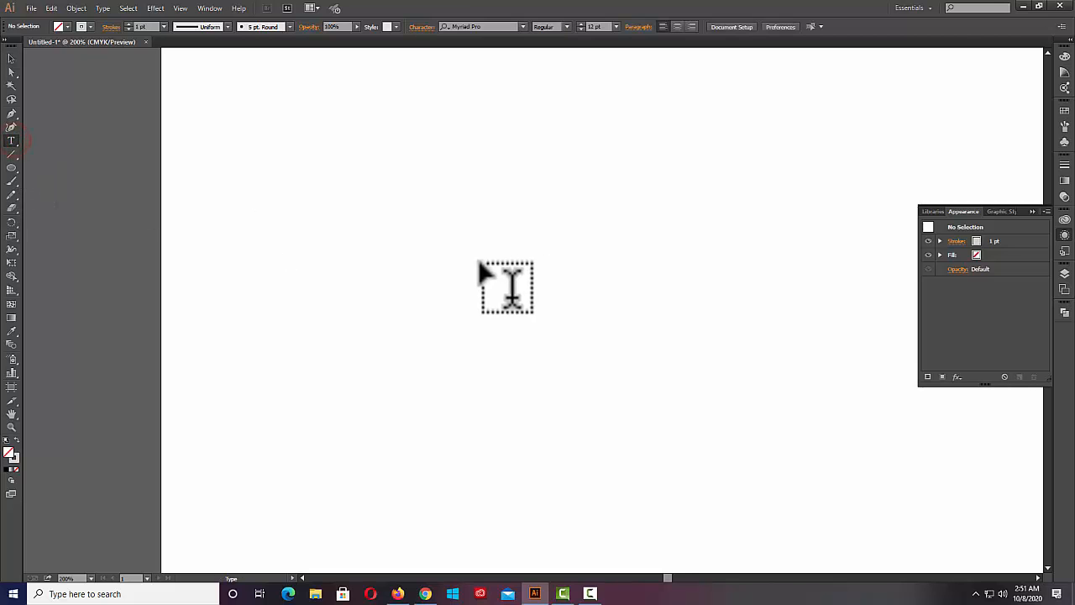
{"action": "left_click", "coordinate": [462, 307]}
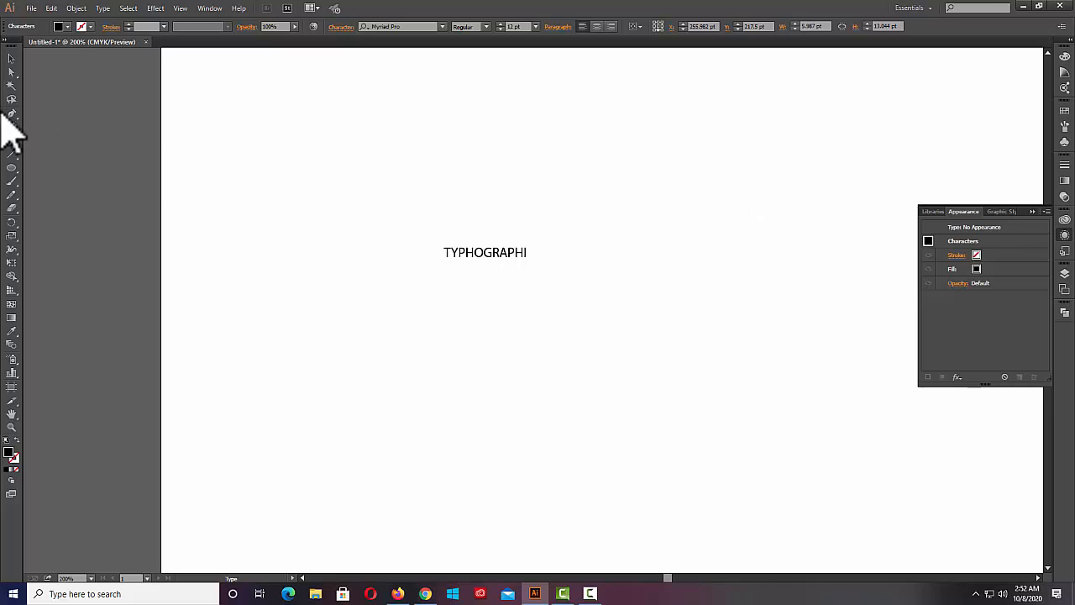
{"action": "left_click", "coordinate": [12, 58]}
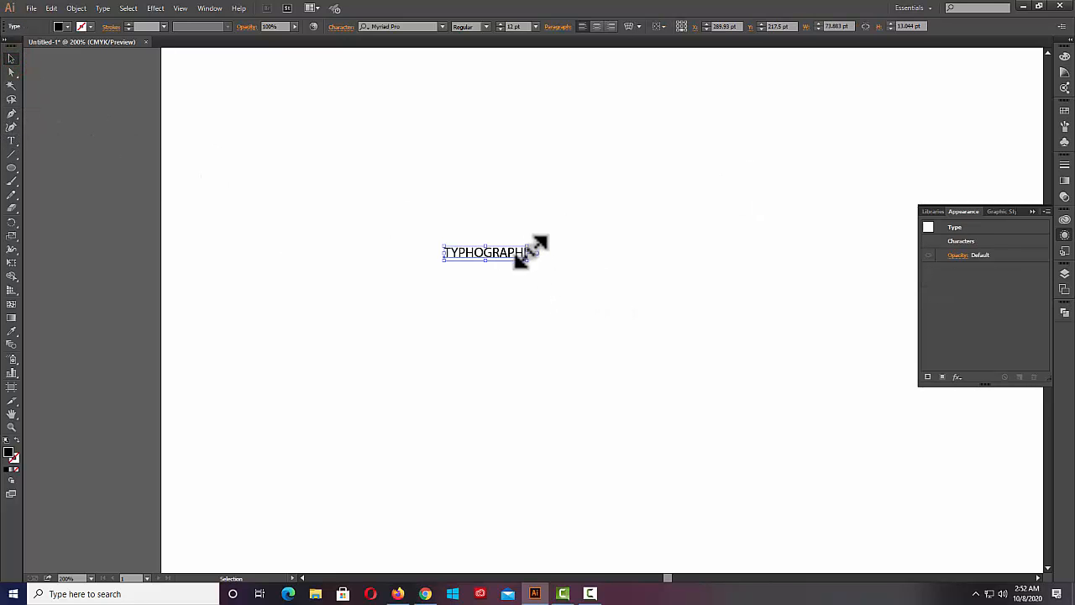
{"action": "left_click_drag", "start_coordinate": [529, 250], "coordinate": [714, 220]}
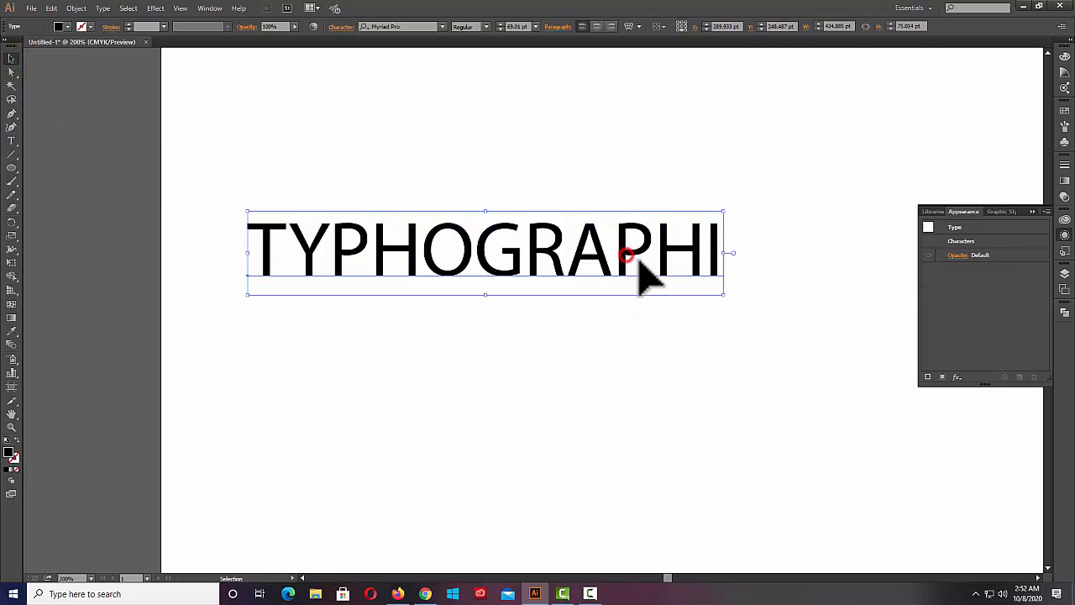
Nudge the TYPHOGRAPHI text toward the artboard's middle and apply a 3D Rotate effect with the Isometric Left position.
{"action": "mouse_move", "coordinate": [644, 271]}
{"action": "left_mouse_down"}
{"action": "mouse_move", "coordinate": [689, 289]}
{"action": "mouse_move", "coordinate": [628, 283]}
{"action": "left_mouse_up"}
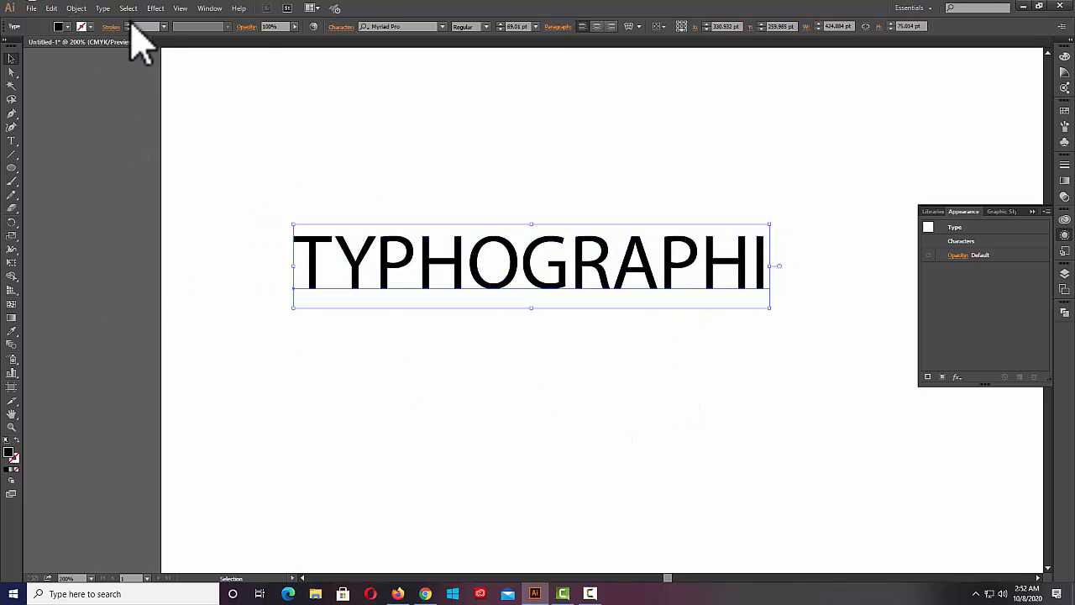
{"action": "left_click", "coordinate": [155, 8]}
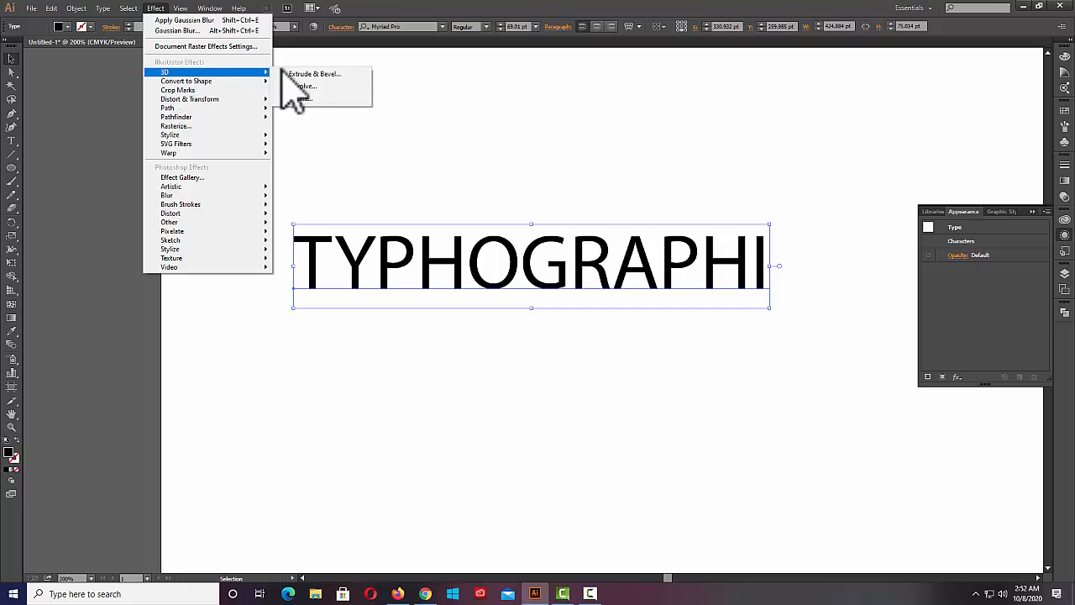
{"action": "left_click", "coordinate": [295, 99]}
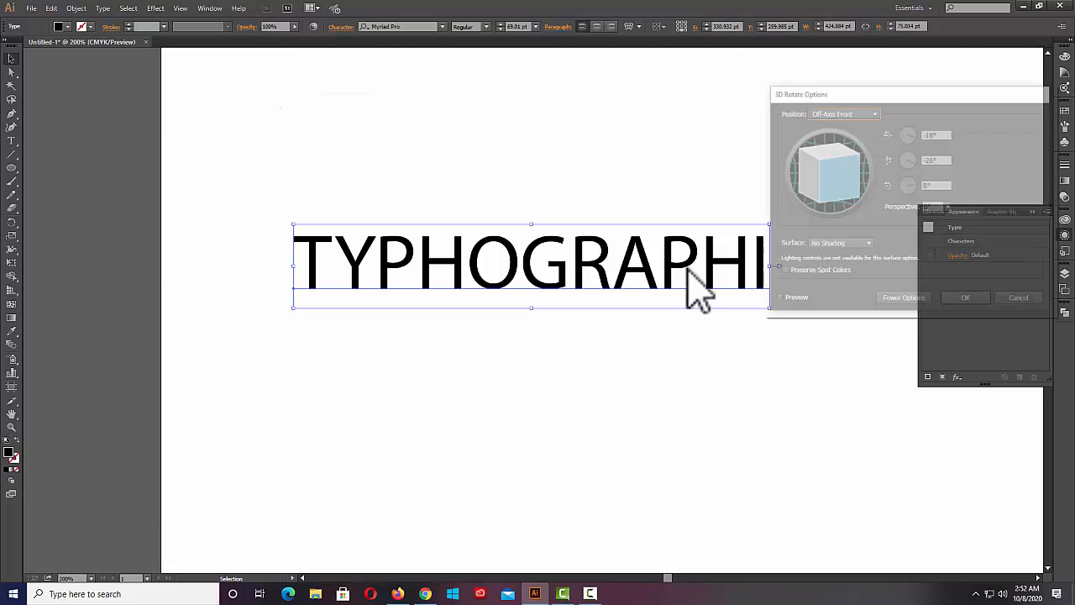
{"action": "left_click", "coordinate": [777, 300]}
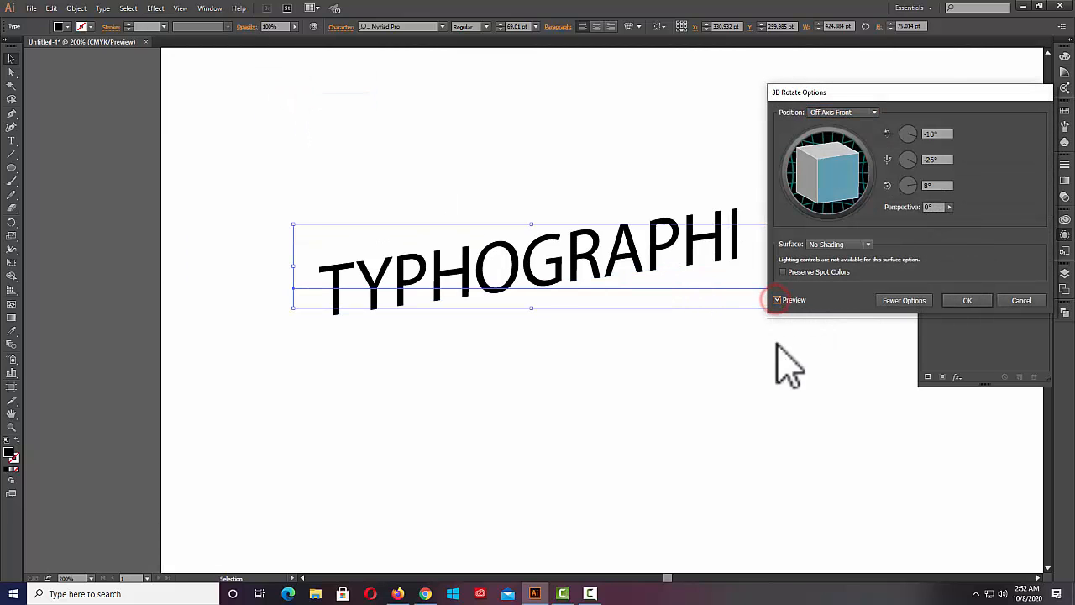
{"action": "left_click", "coordinate": [875, 114]}
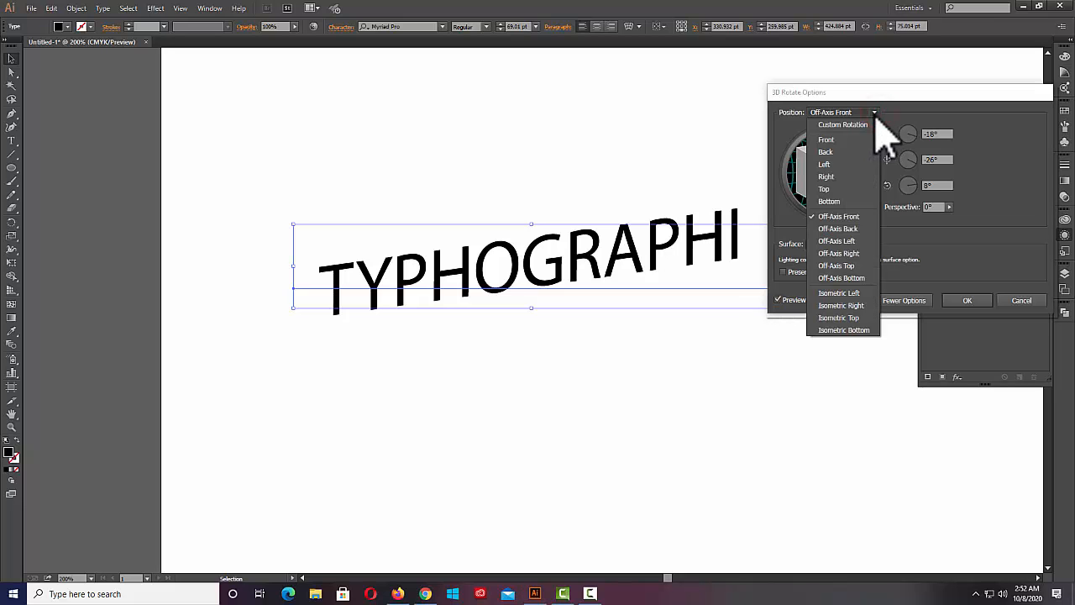
{"action": "left_click", "coordinate": [852, 305]}
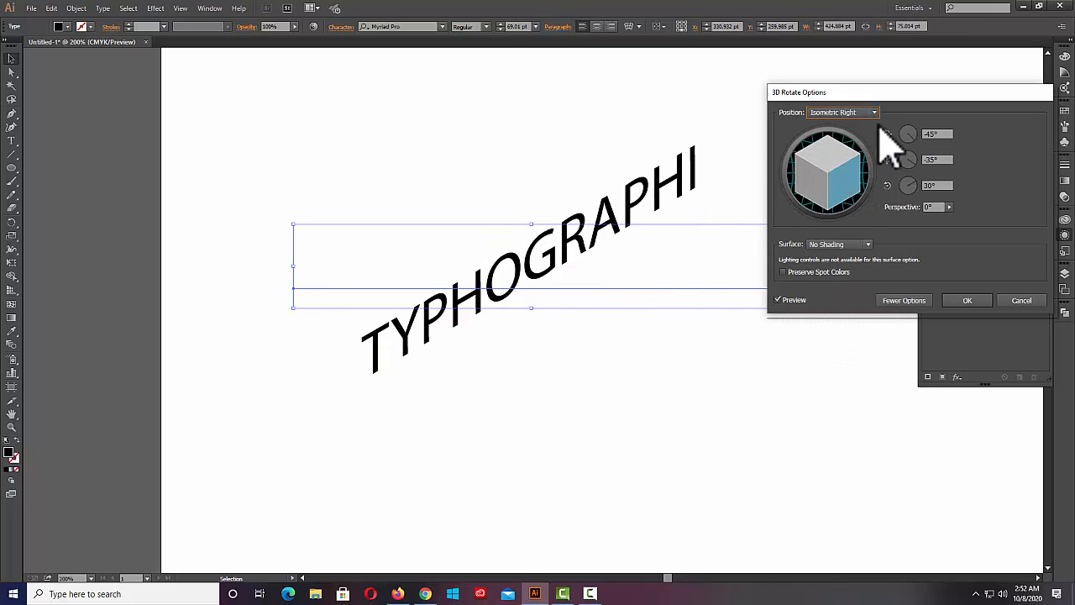
{"action": "left_click", "coordinate": [874, 112]}
{"action": "left_click", "coordinate": [847, 293]}
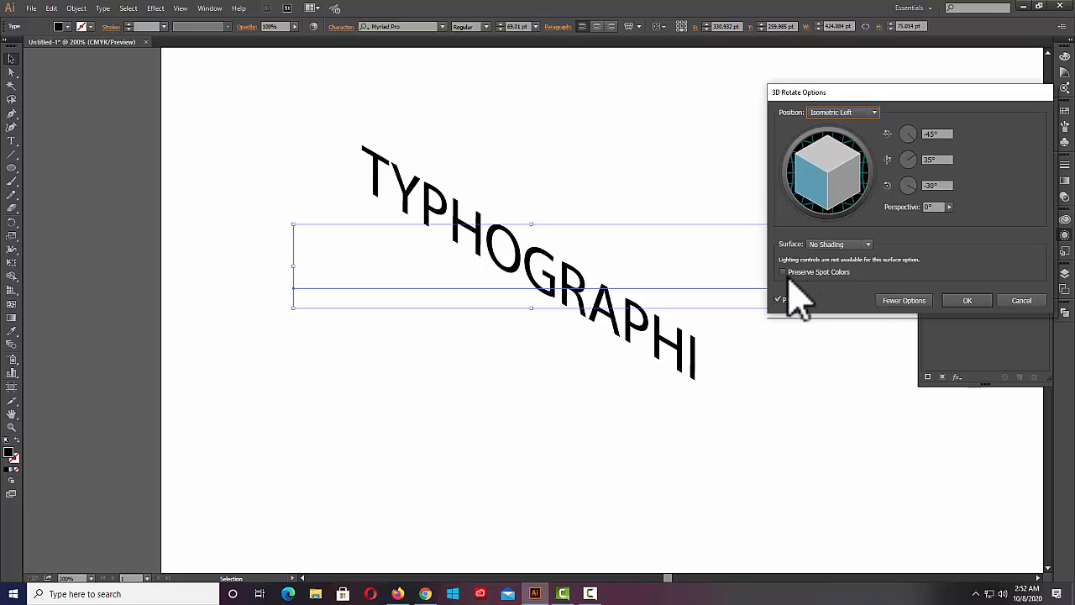
{"action": "left_click", "coordinate": [965, 301]}
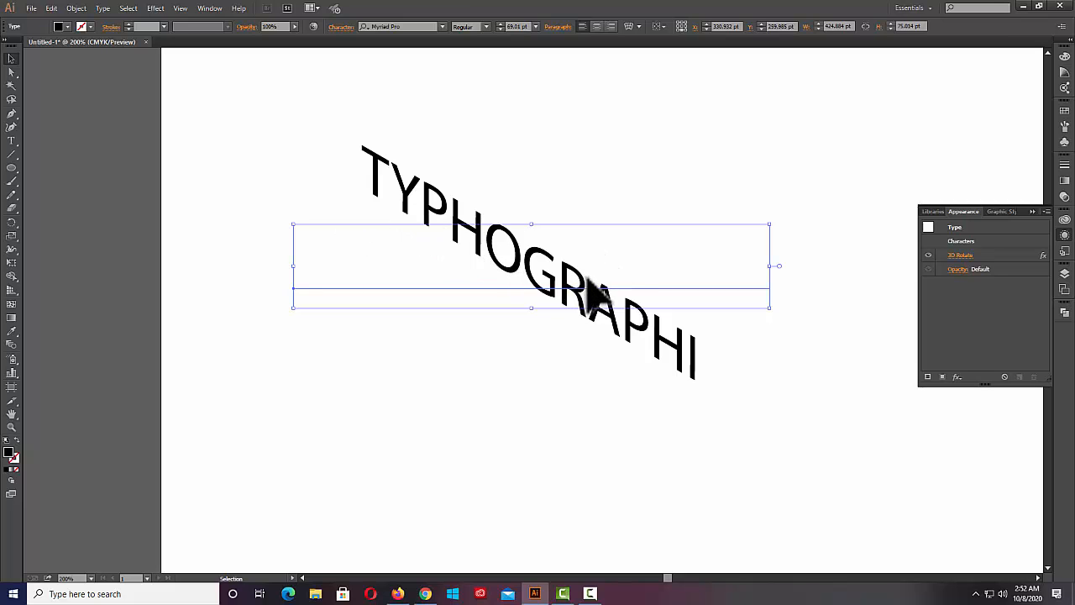
Duplicate the rotated text slightly up and over, and set the copy's 3D Rotate position to Isometric Bottom.
{"action": "mouse_move", "coordinate": [598, 294]}
{"action": "left_mouse_down"}
{"action": "mouse_move", "coordinate": [597, 281]}
{"action": "mouse_move", "coordinate": [610, 280]}
{"action": "left_mouse_up"}
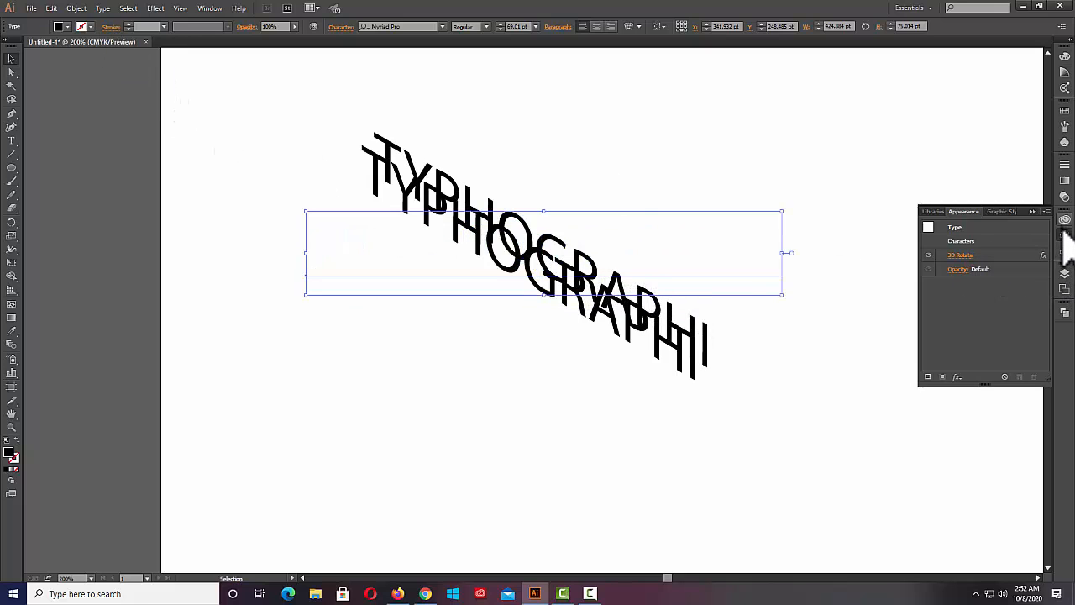
{"action": "left_click", "coordinate": [961, 255]}
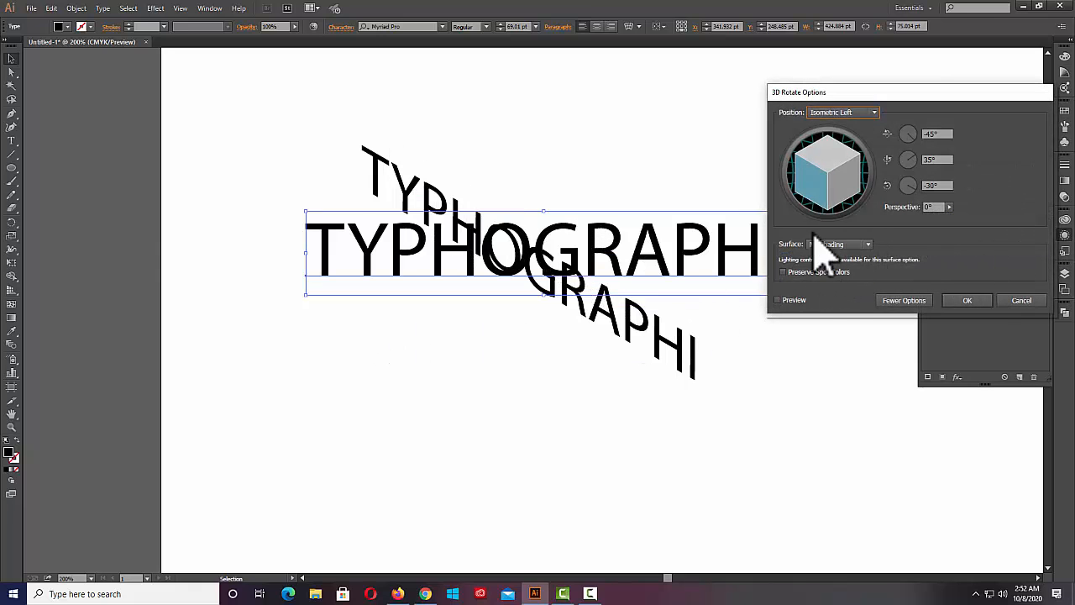
{"action": "left_click", "coordinate": [874, 114]}
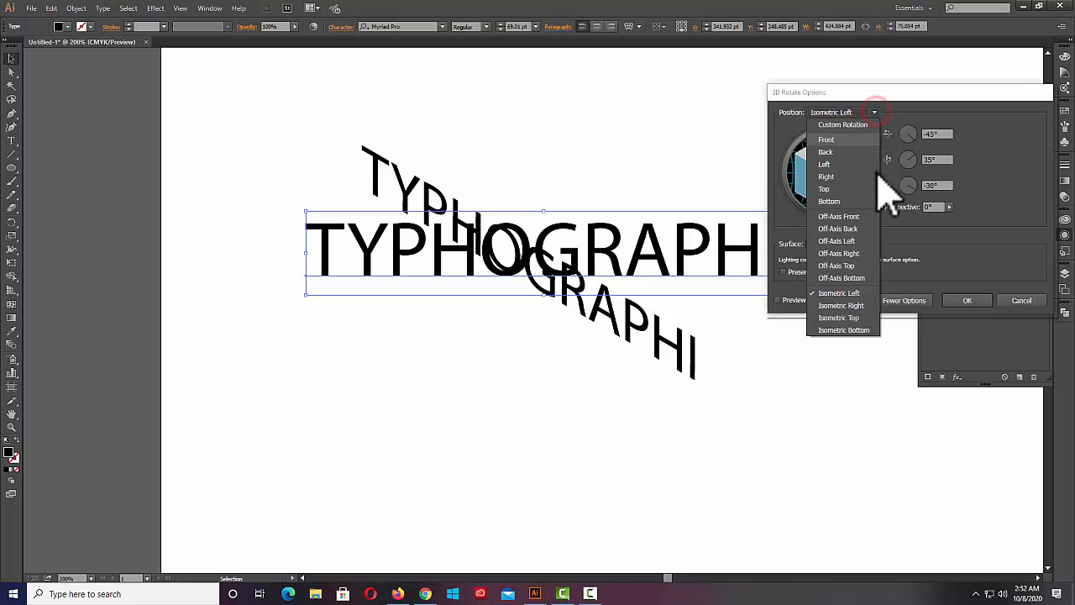
{"action": "left_click", "coordinate": [857, 329]}
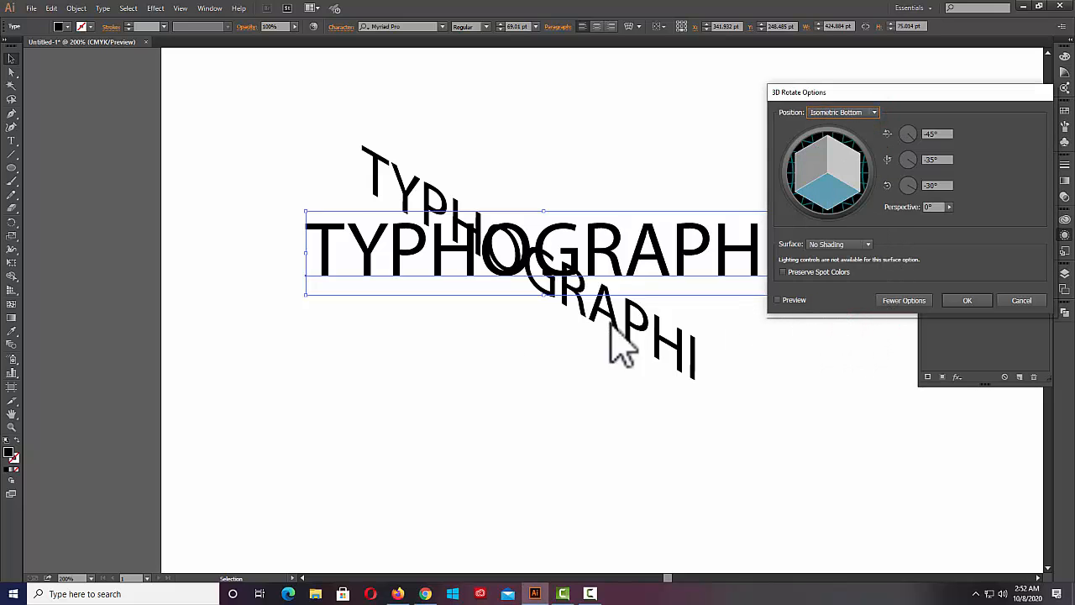
{"action": "left_click", "coordinate": [878, 114]}
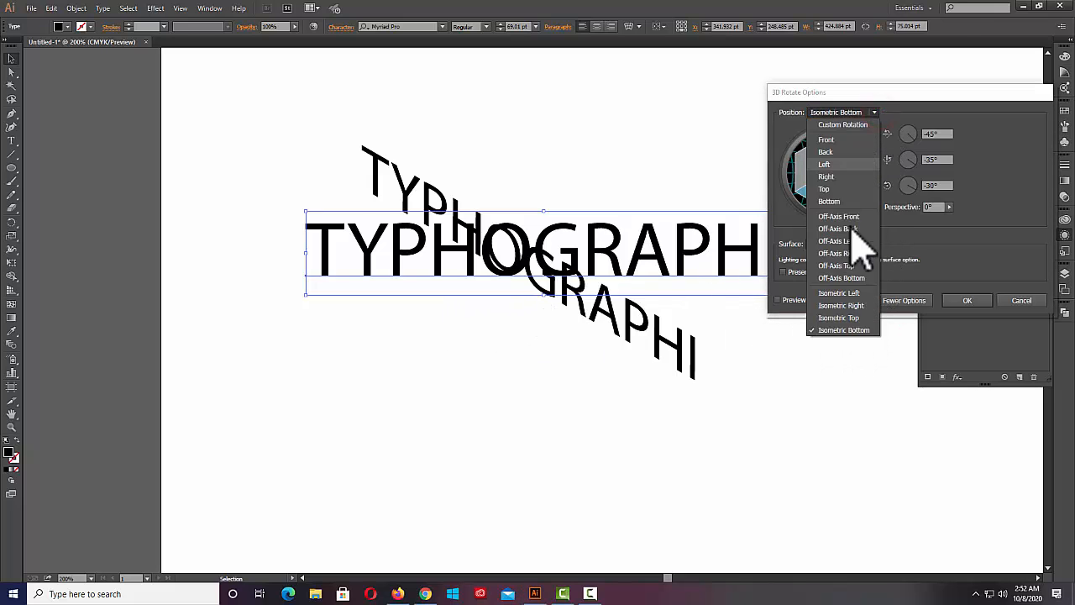
{"action": "left_click", "coordinate": [959, 246]}
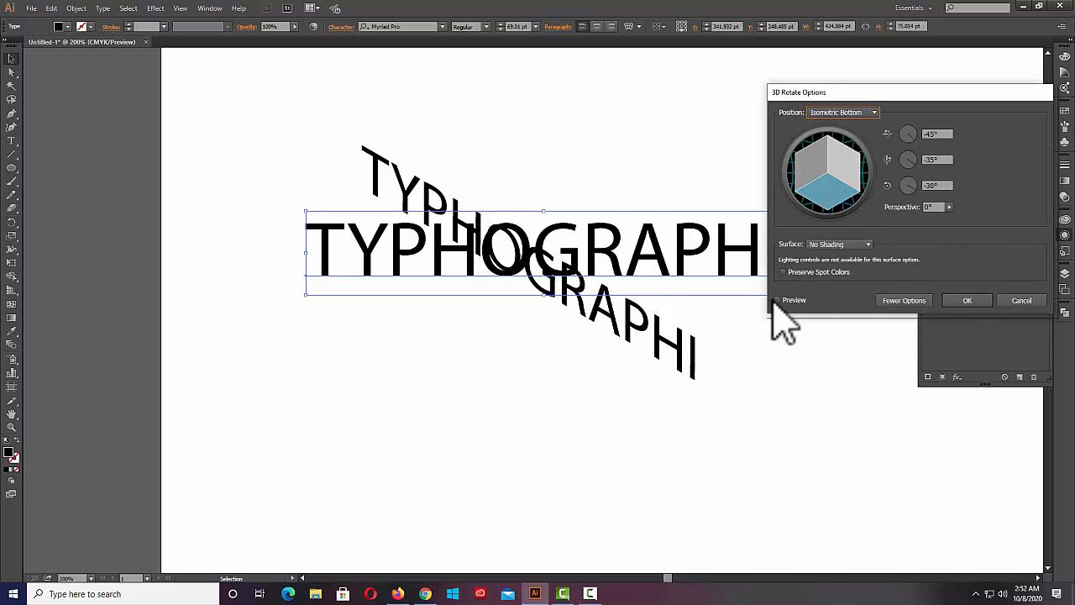
{"action": "left_click", "coordinate": [779, 300]}
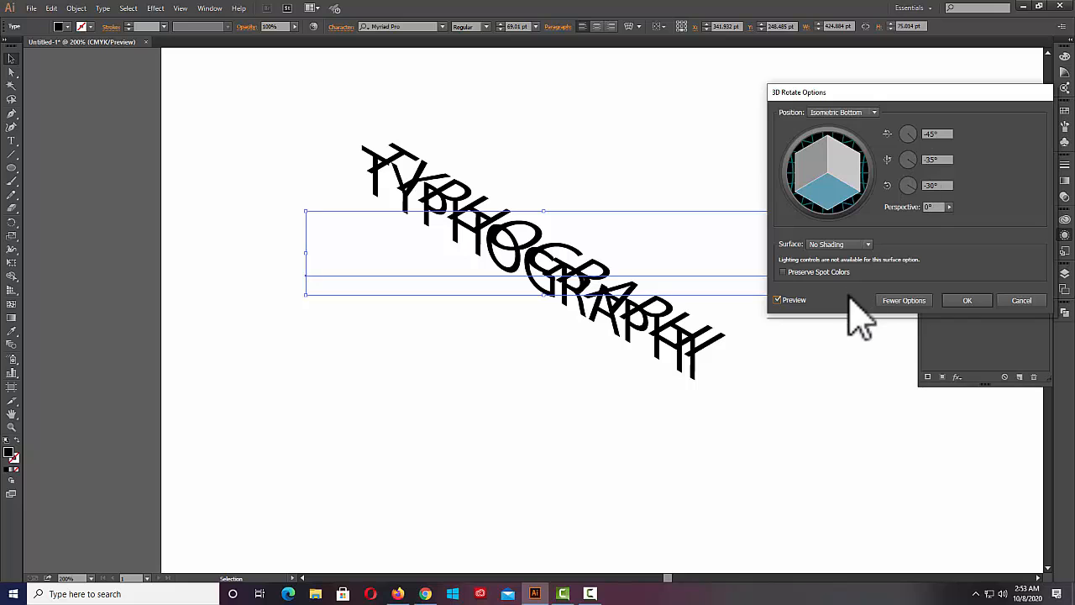
{"action": "left_click", "coordinate": [973, 301]}
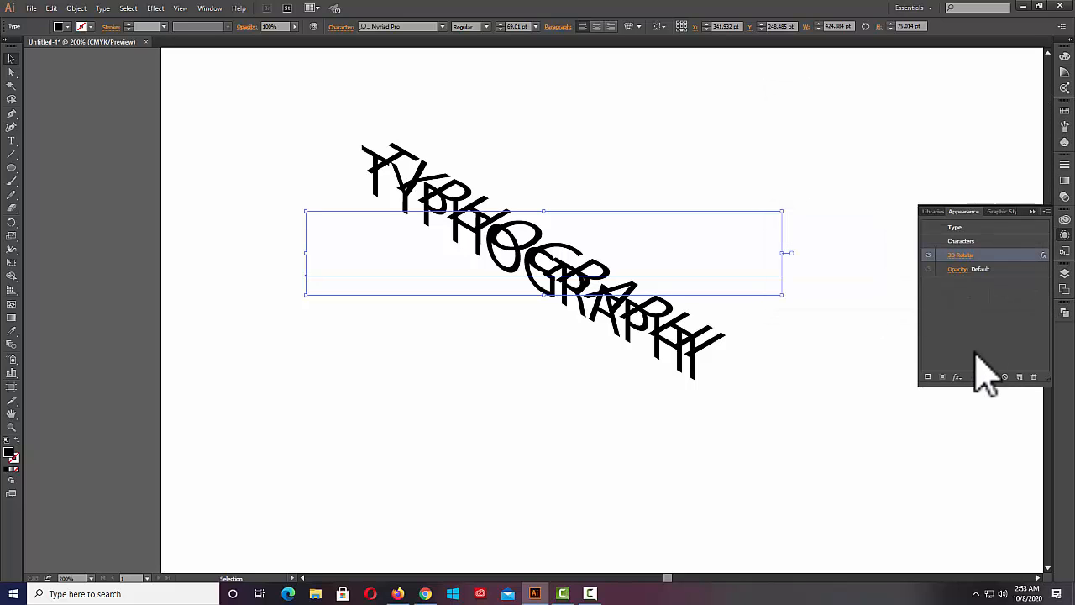
Add a Transform effect to the text copy that moves it 2 pt horizontally and -23 pt vertically.
{"action": "left_click", "coordinate": [957, 376]}
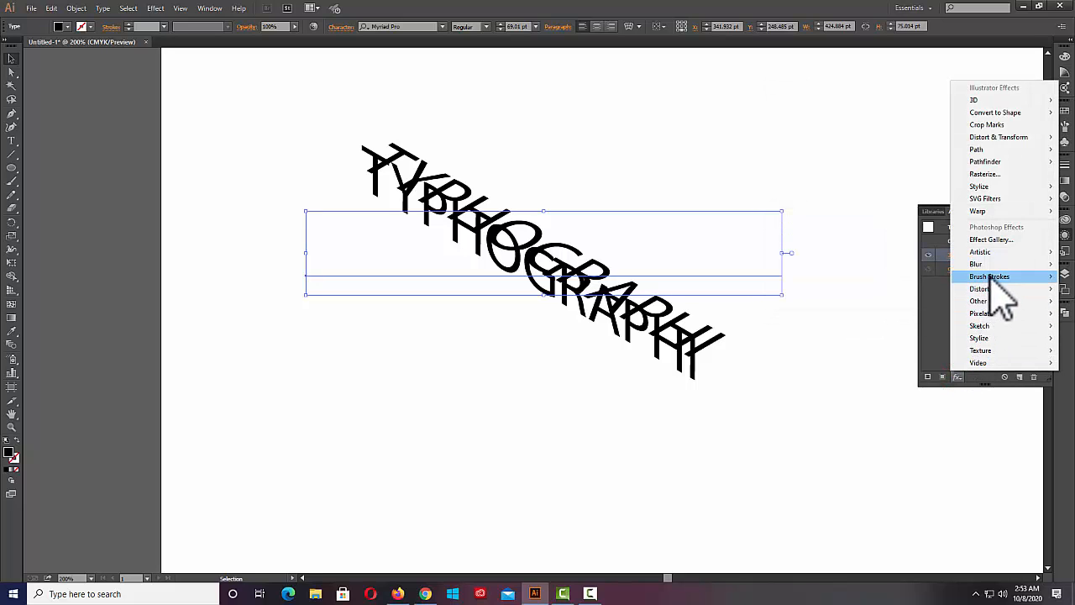
{"action": "mouse_move", "coordinate": [1004, 280]}
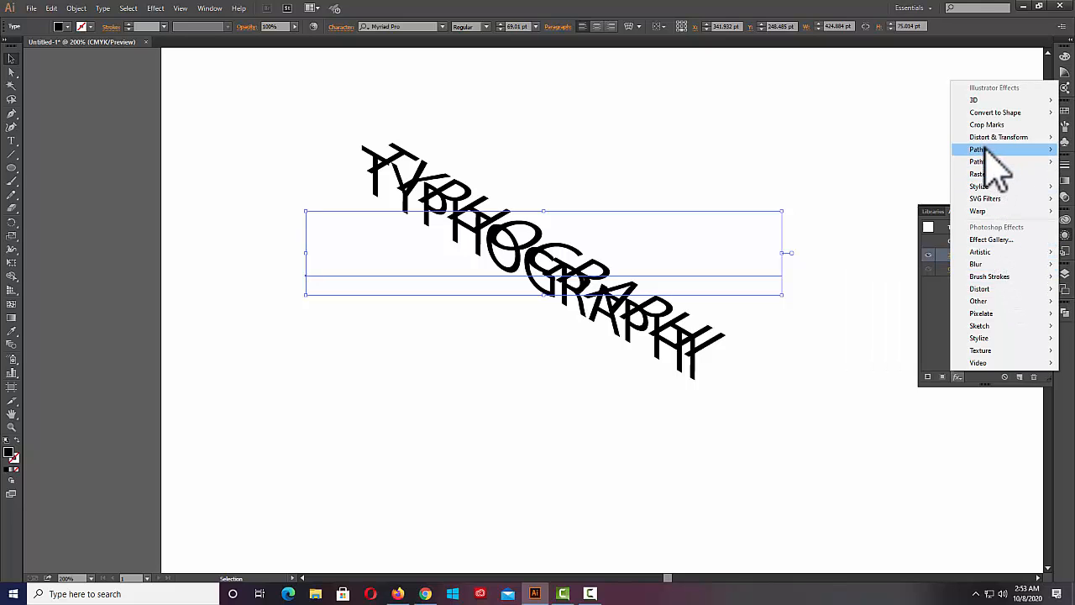
{"action": "mouse_move", "coordinate": [993, 156]}
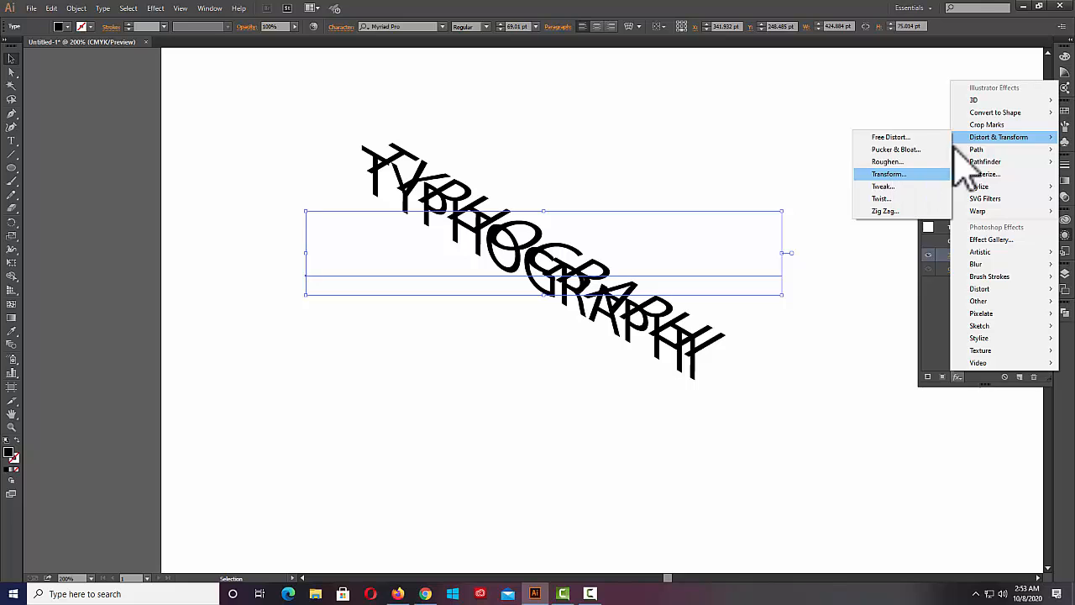
{"action": "mouse_move", "coordinate": [1003, 137]}
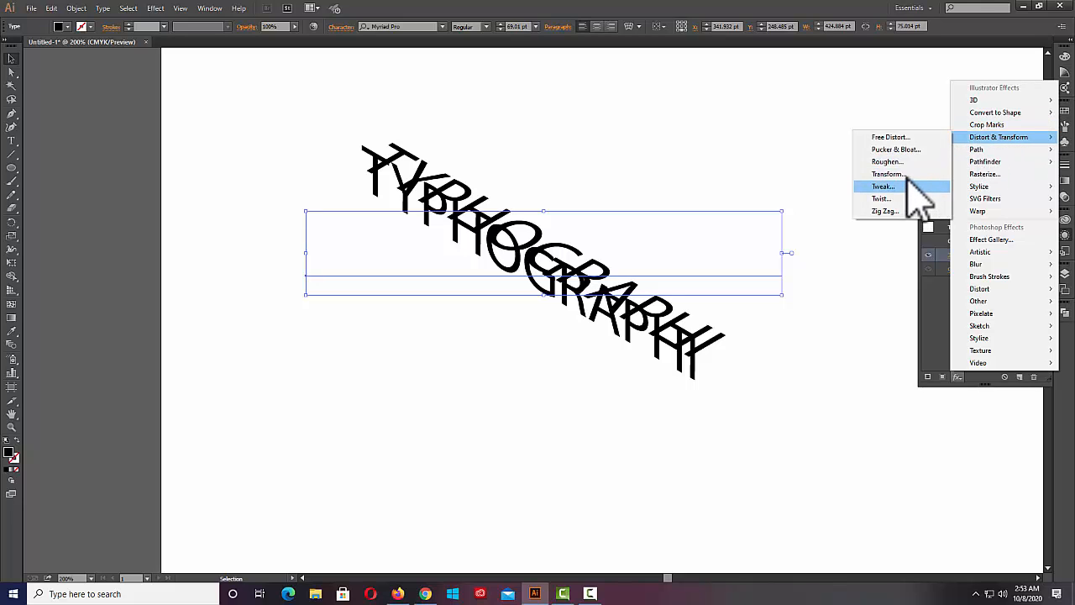
{"action": "left_click", "coordinate": [903, 174]}
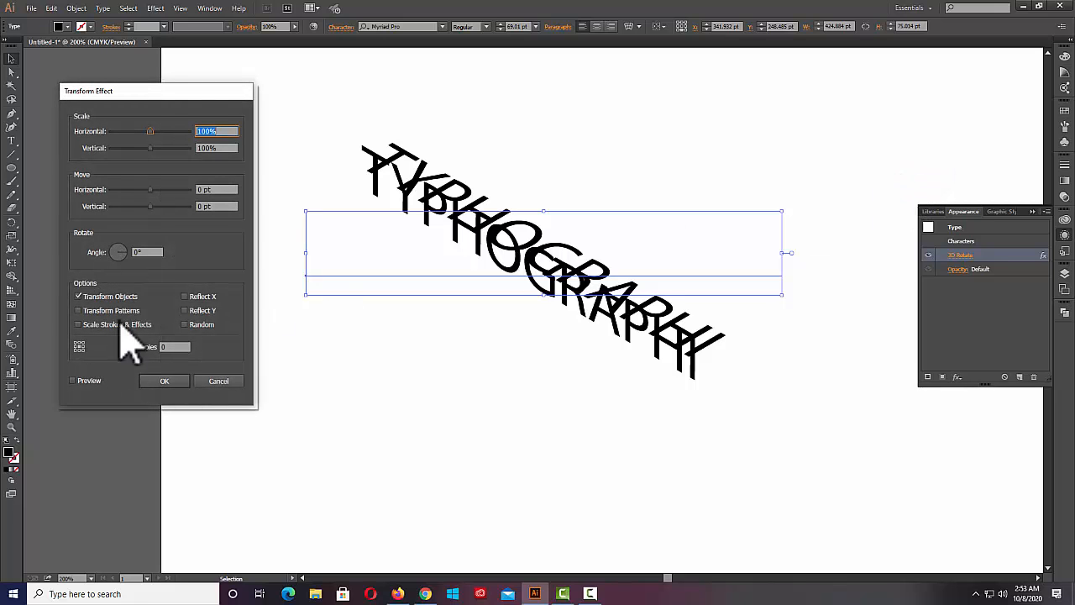
{"action": "left_click", "coordinate": [72, 380]}
{"action": "left_click", "coordinate": [150, 190]}
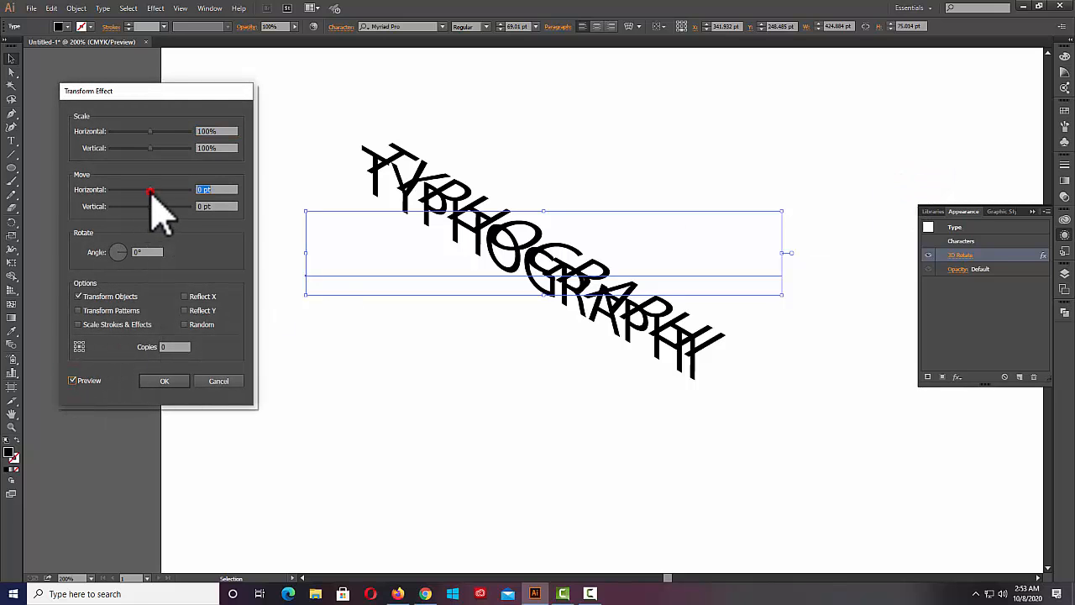
{"action": "mouse_move", "coordinate": [154, 198]}
{"action": "left_mouse_down"}
{"action": "mouse_move", "coordinate": [171, 191]}
{"action": "mouse_move", "coordinate": [147, 206]}
{"action": "left_mouse_up"}
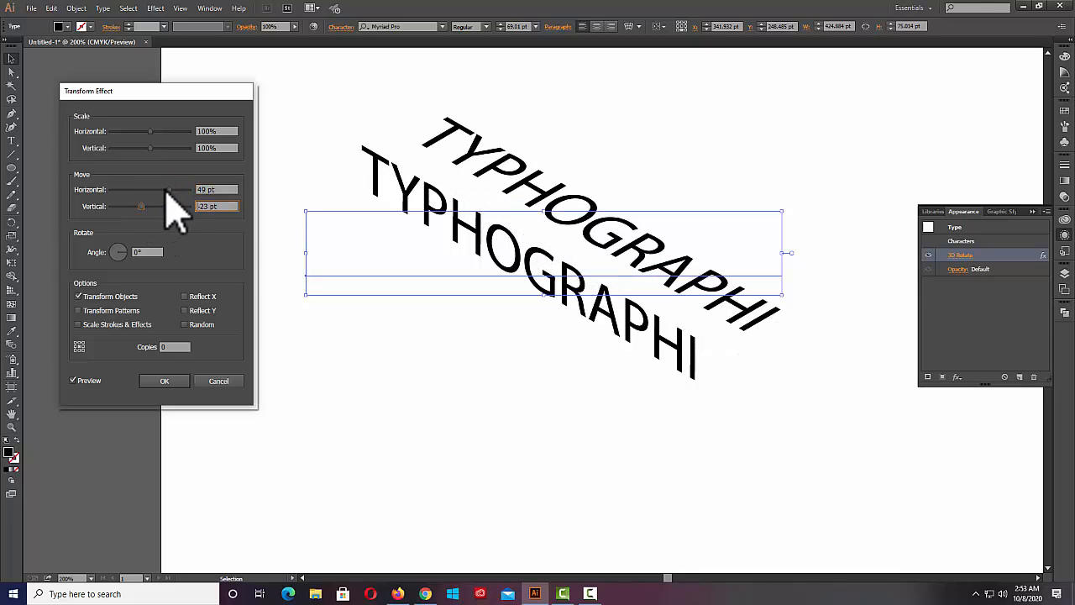
{"action": "left_click", "coordinate": [170, 190]}
{"action": "left_click_drag", "start_coordinate": [165, 191], "coordinate": [171, 211]}
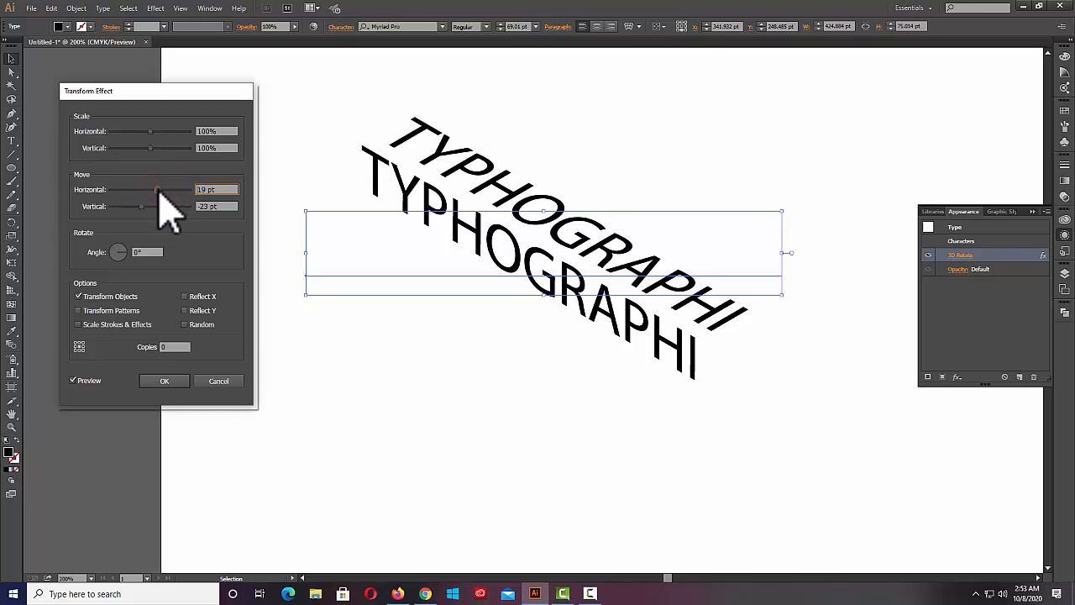
{"action": "left_click", "coordinate": [156, 191]}
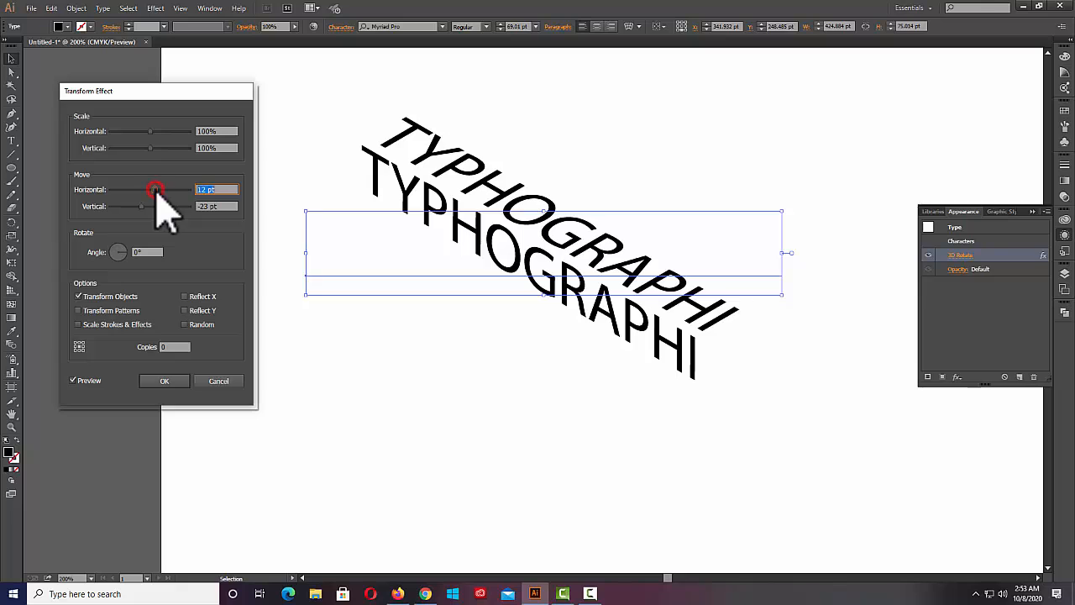
{"action": "left_click_drag", "start_coordinate": [157, 190], "coordinate": [151, 191]}
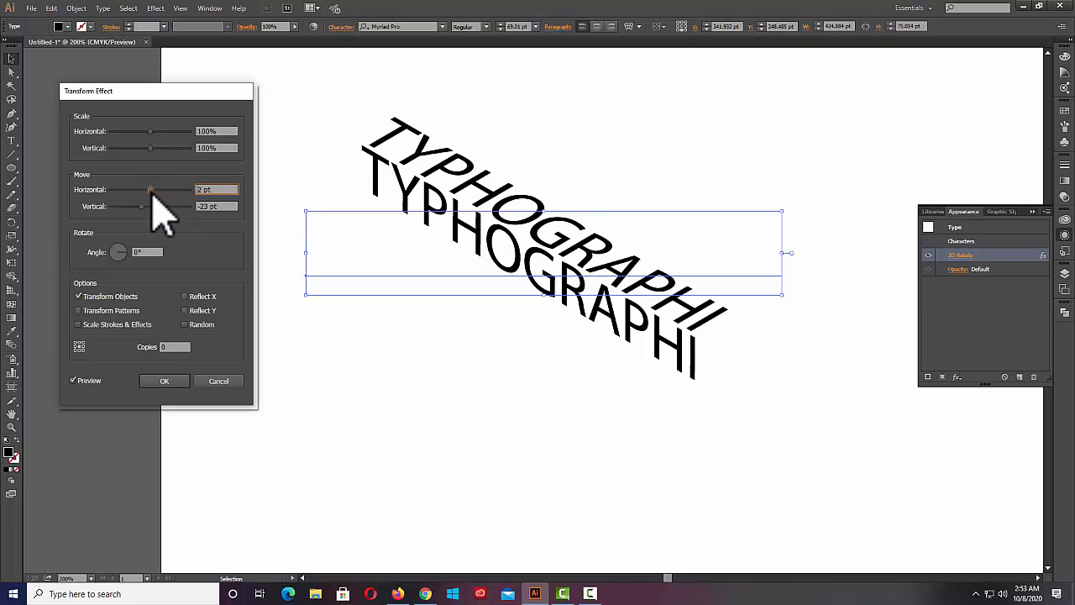
{"action": "left_click", "coordinate": [172, 382]}
Fill the shadow copy of the text with a medium gray swatch and deselect it.
{"action": "left_click", "coordinate": [66, 26]}
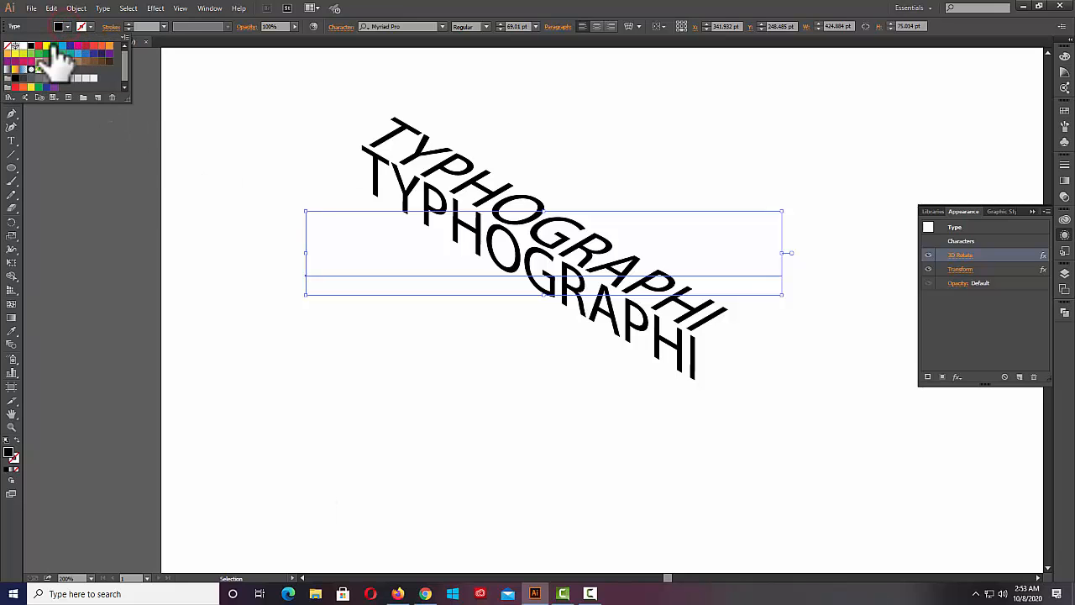
{"action": "left_click", "coordinate": [76, 78]}
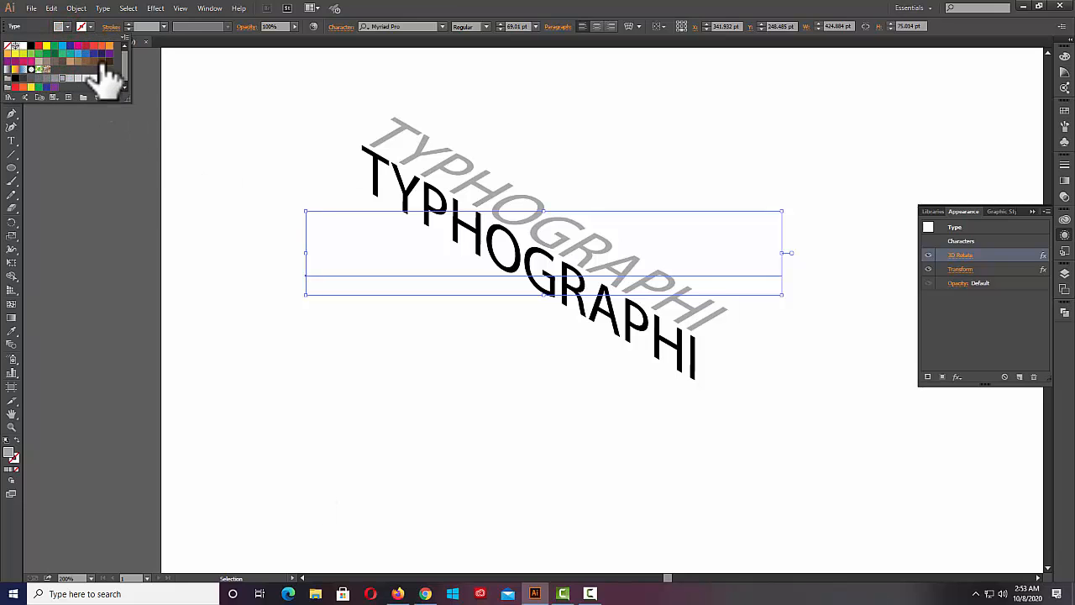
{"action": "left_click", "coordinate": [54, 79]}
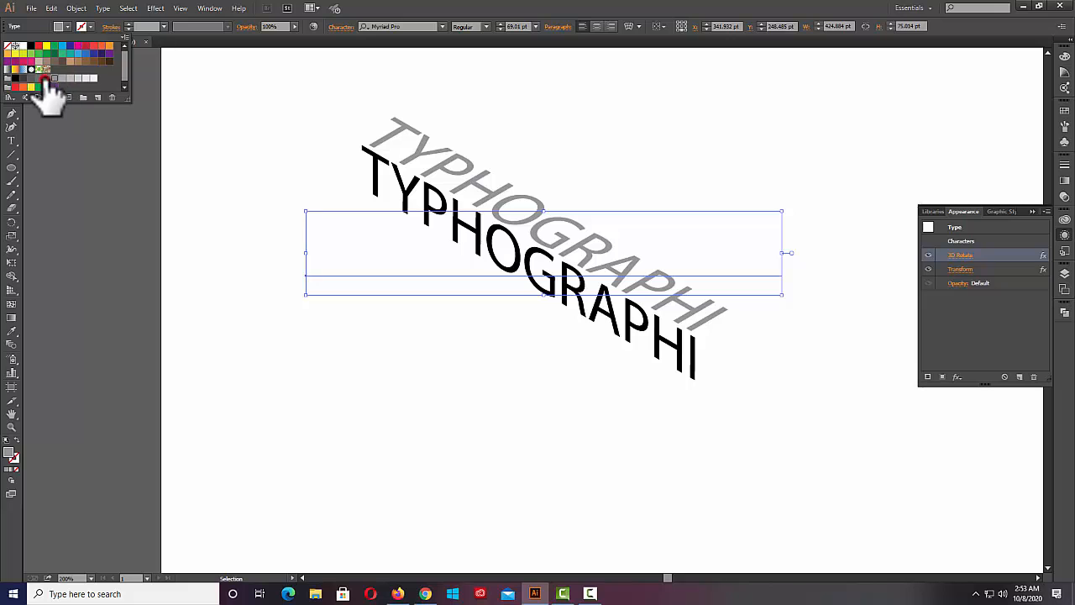
{"action": "left_click", "coordinate": [47, 78]}
{"action": "left_click", "coordinate": [636, 377]}
{"action": "left_click", "coordinate": [818, 425]}
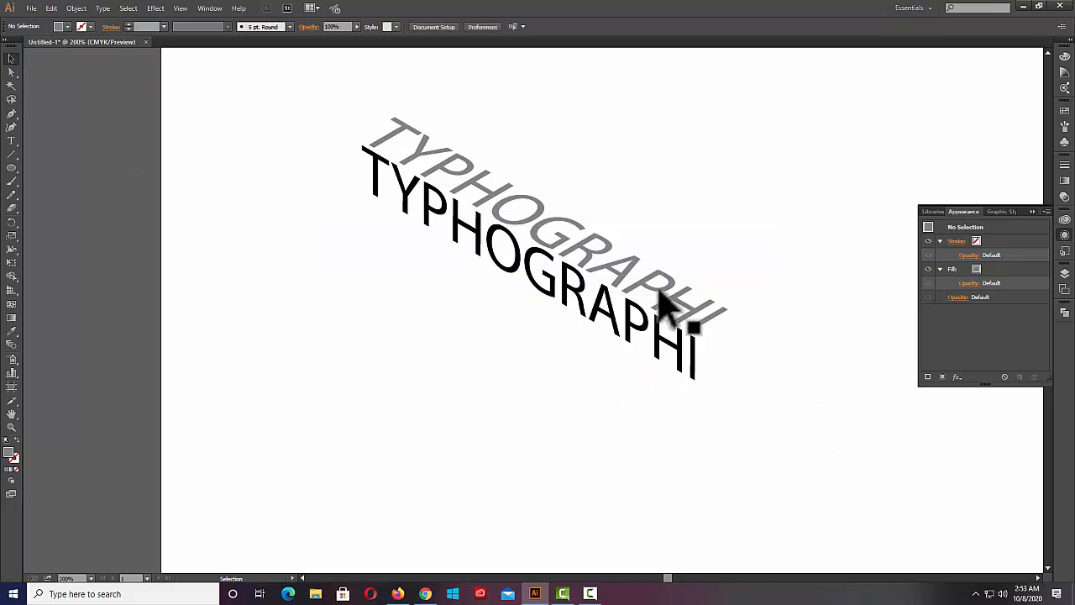
Review the gray shadow copy's 3D Rotate settings with the preview on, and close them without changes.
{"action": "left_click_drag", "start_coordinate": [286, 105], "coordinate": [790, 396]}
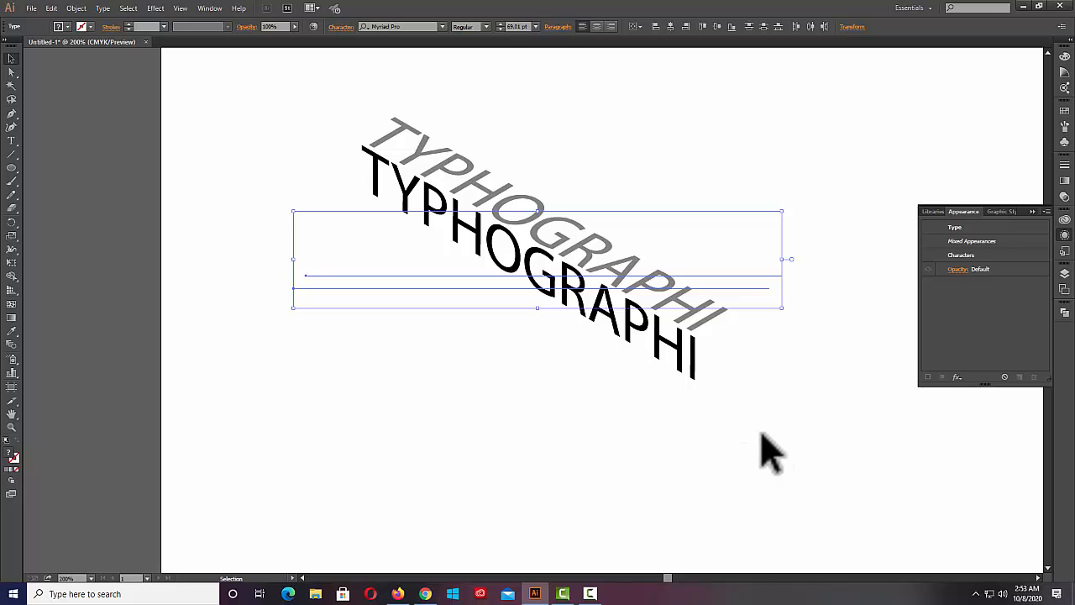
{"action": "left_click", "coordinate": [444, 312]}
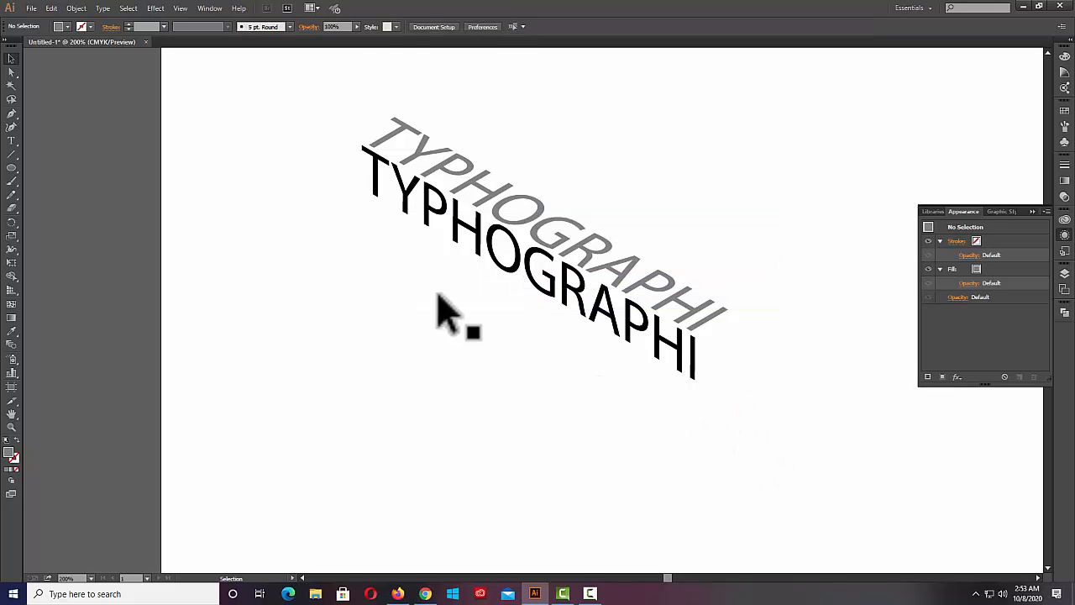
{"action": "left_click", "coordinate": [558, 288]}
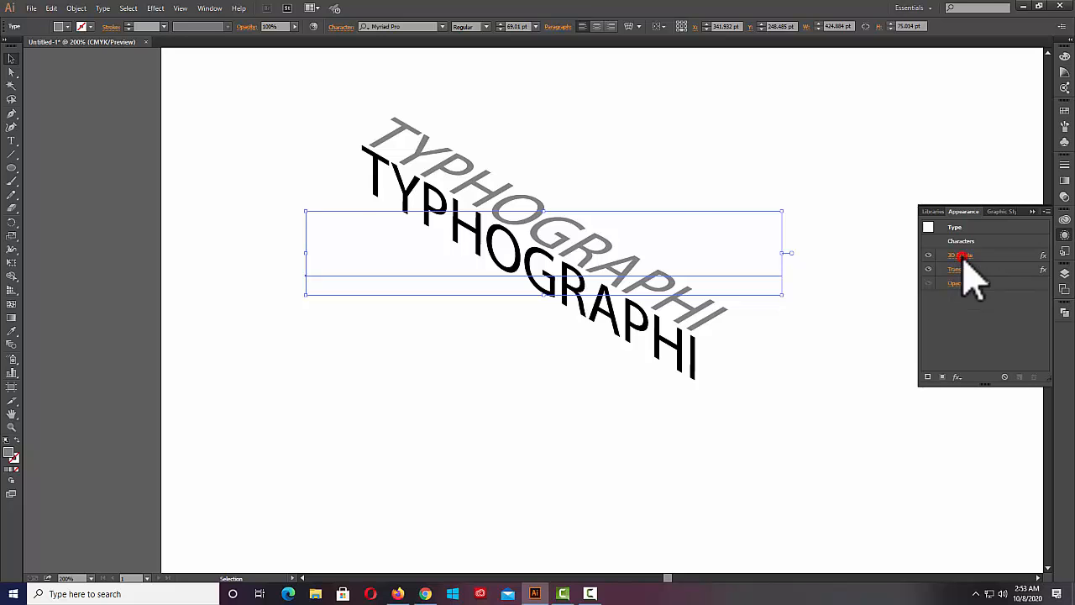
{"action": "left_click", "coordinate": [962, 256]}
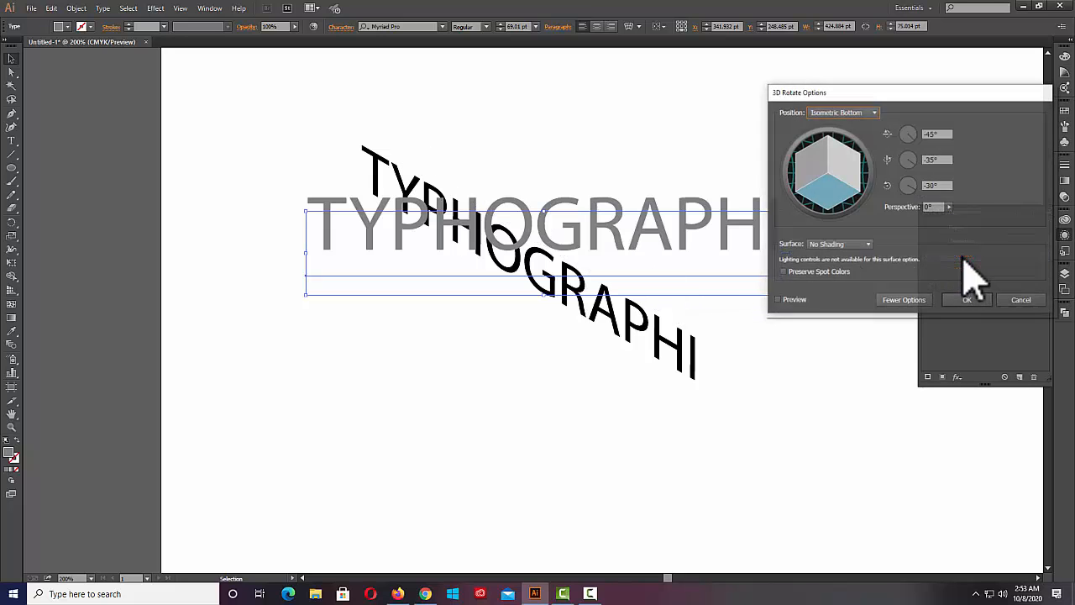
{"action": "left_click", "coordinate": [779, 300]}
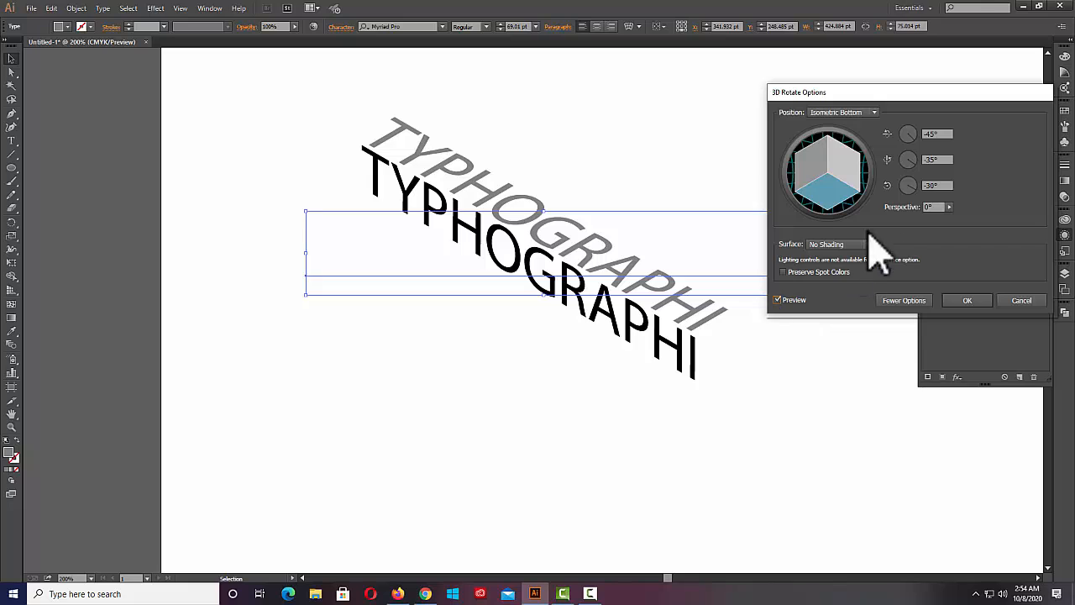
{"action": "left_click", "coordinate": [1022, 300]}
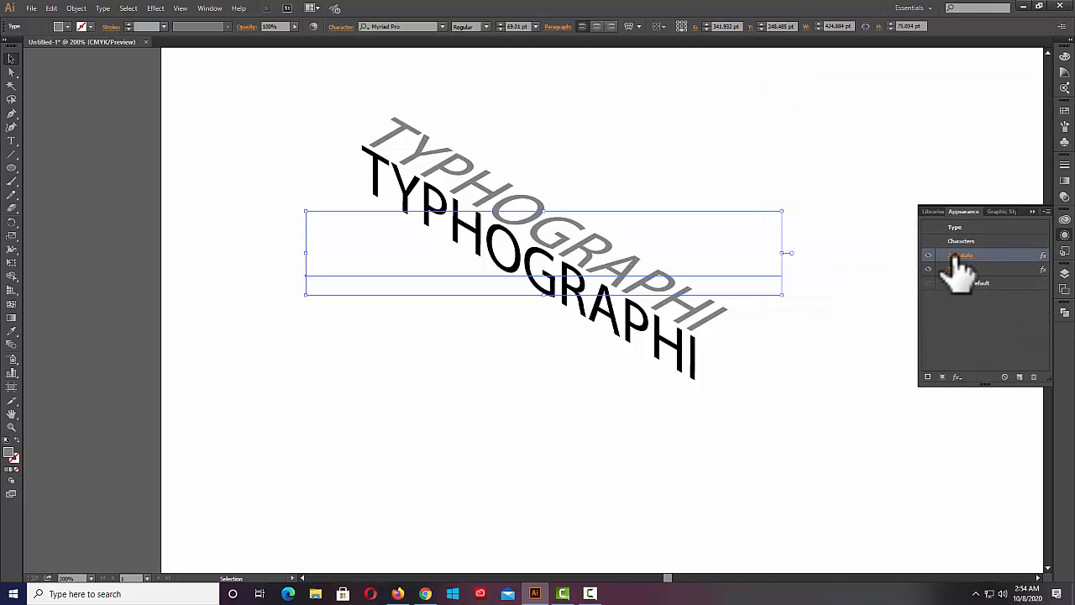
{"action": "left_click", "coordinate": [614, 373]}
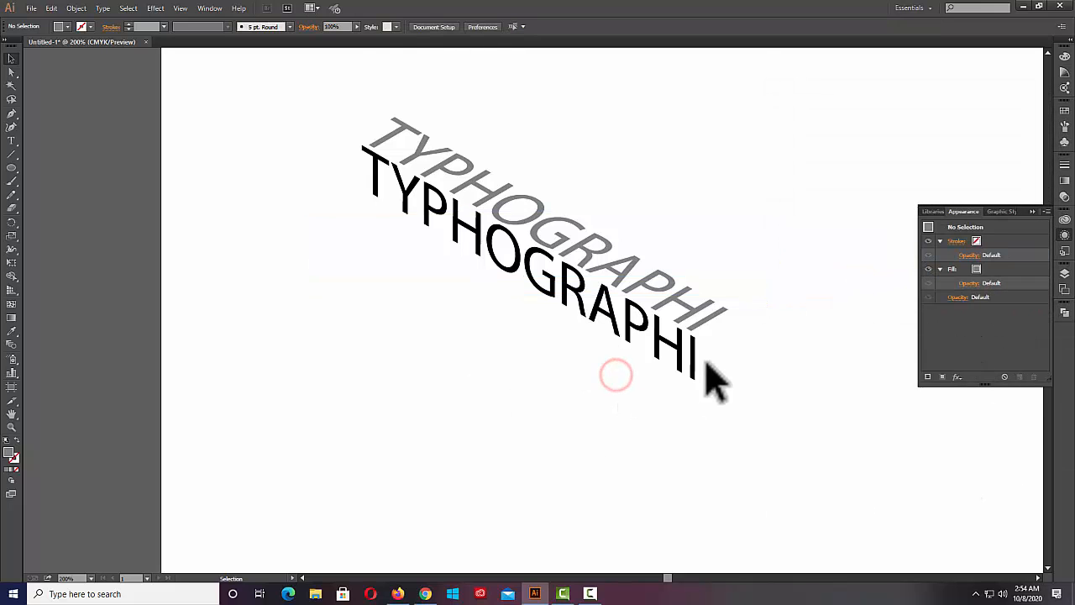
Duplicate the black TYPHOGRAPHI text slightly down and to the left, and set the copy's 3D Rotate position to Isometric Top.
{"action": "left_click", "coordinate": [613, 315]}
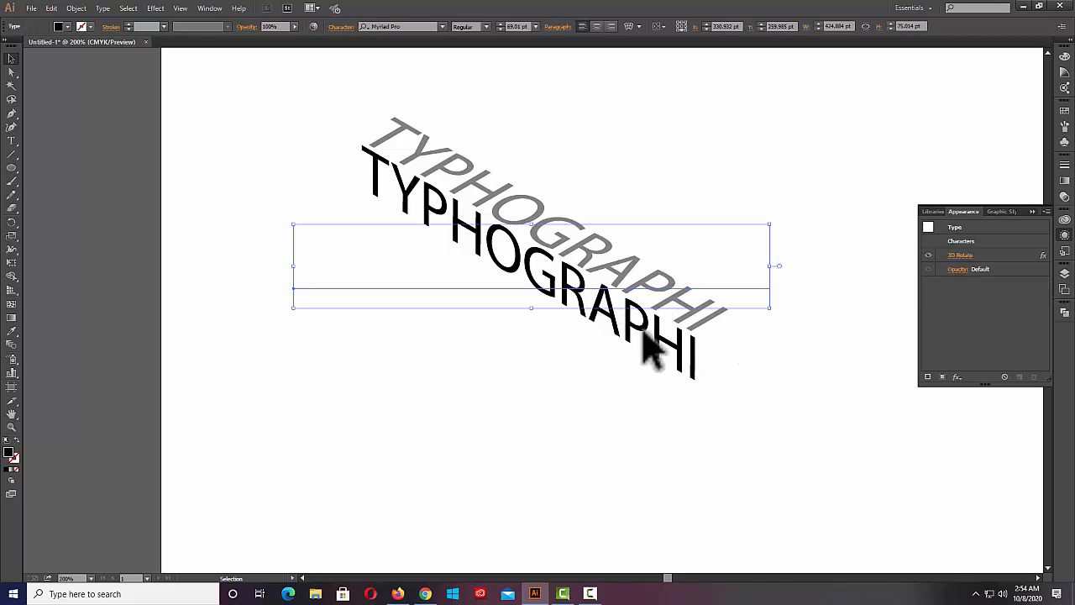
{"action": "left_click_drag", "start_coordinate": [631, 344], "coordinate": [614, 360], "text": "alt"}
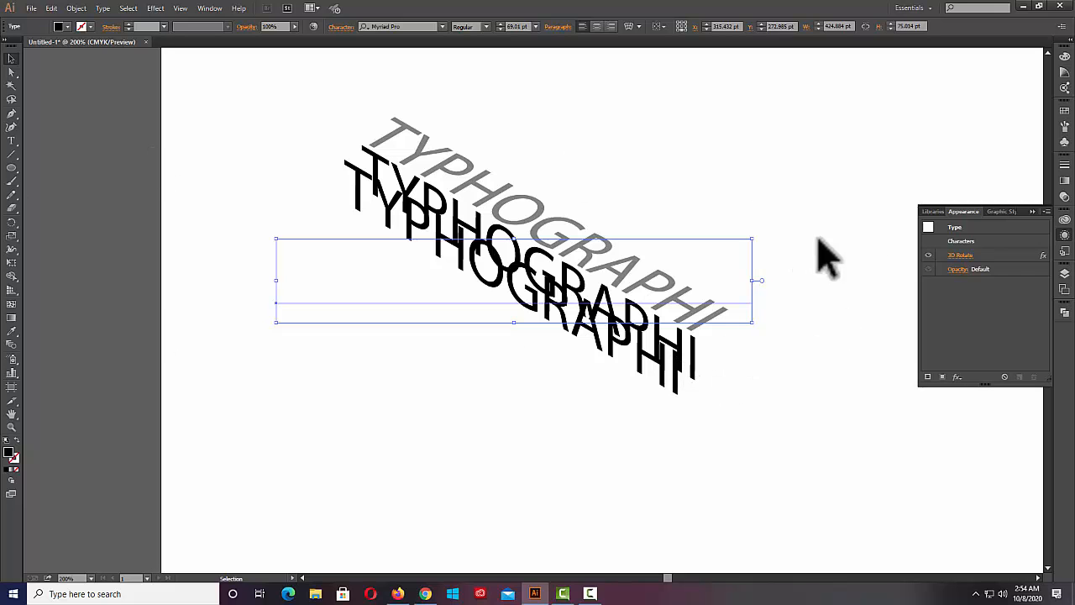
{"action": "left_click", "coordinate": [960, 255]}
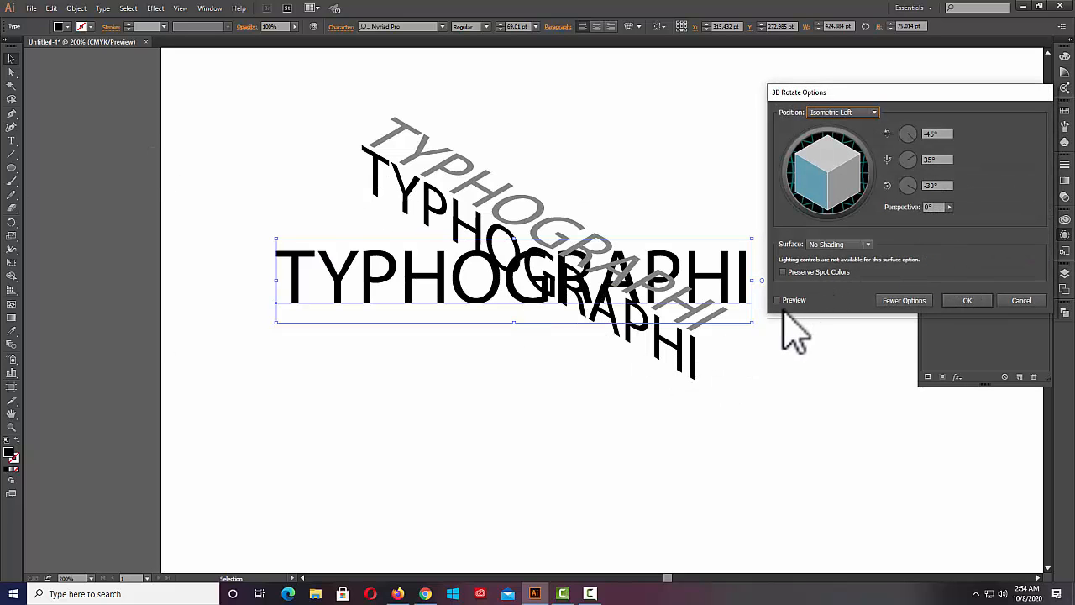
{"action": "left_click", "coordinate": [778, 299]}
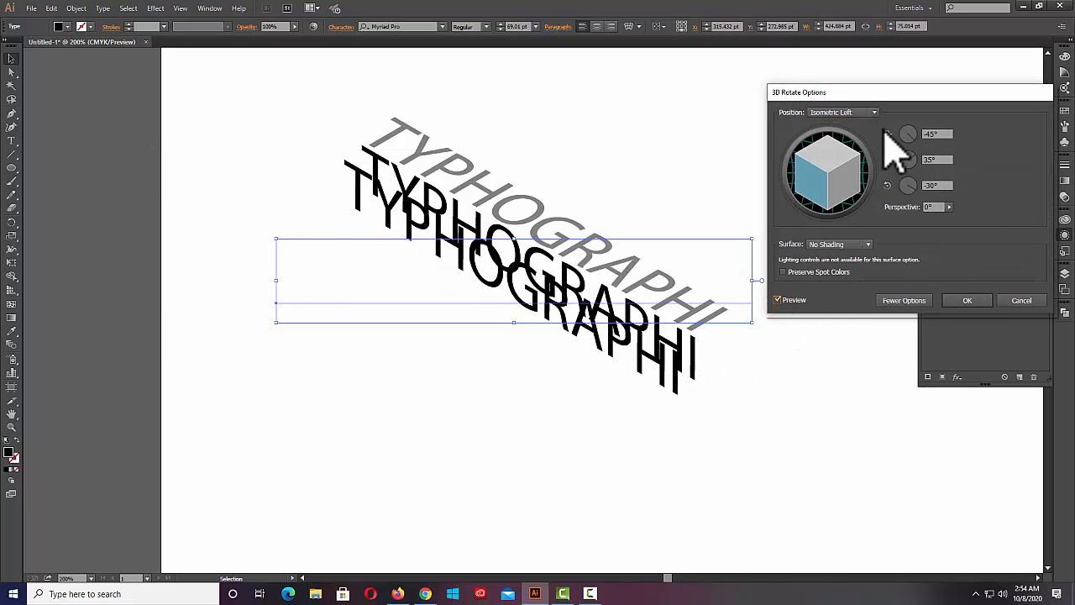
{"action": "left_click", "coordinate": [873, 114]}
{"action": "left_click", "coordinate": [840, 317]}
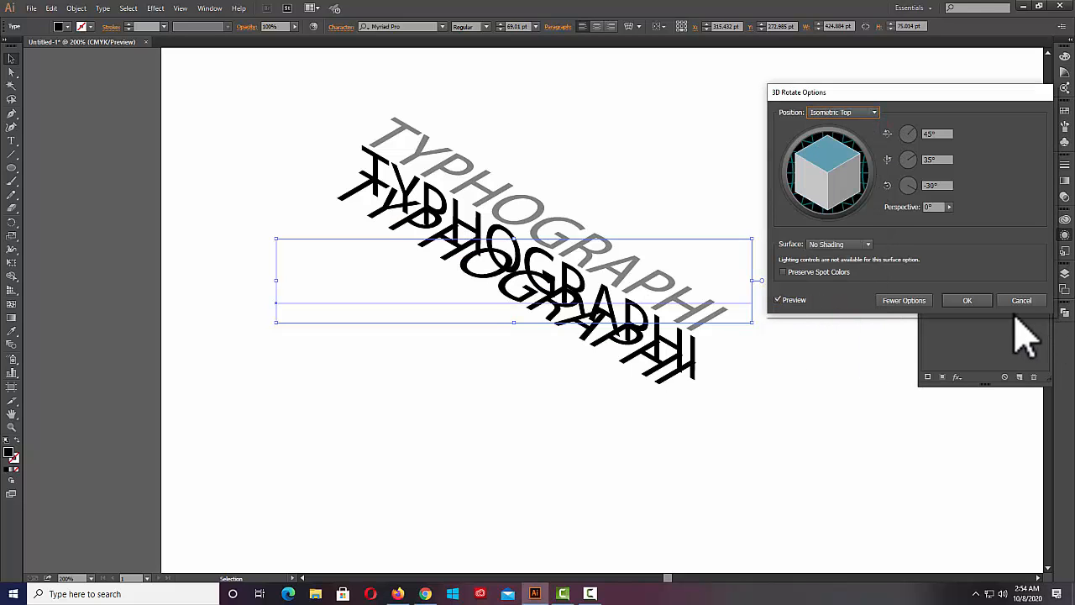
{"action": "left_click", "coordinate": [968, 300]}
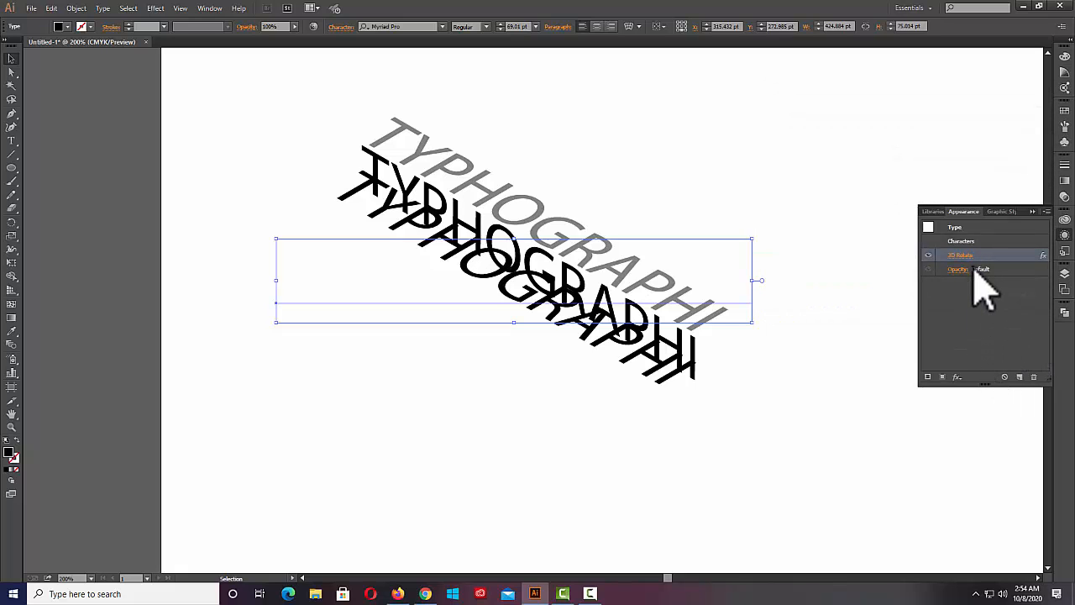
Add a Transform effect to the new text copy that moves it 24 pt vertically.
{"action": "left_click", "coordinate": [957, 376]}
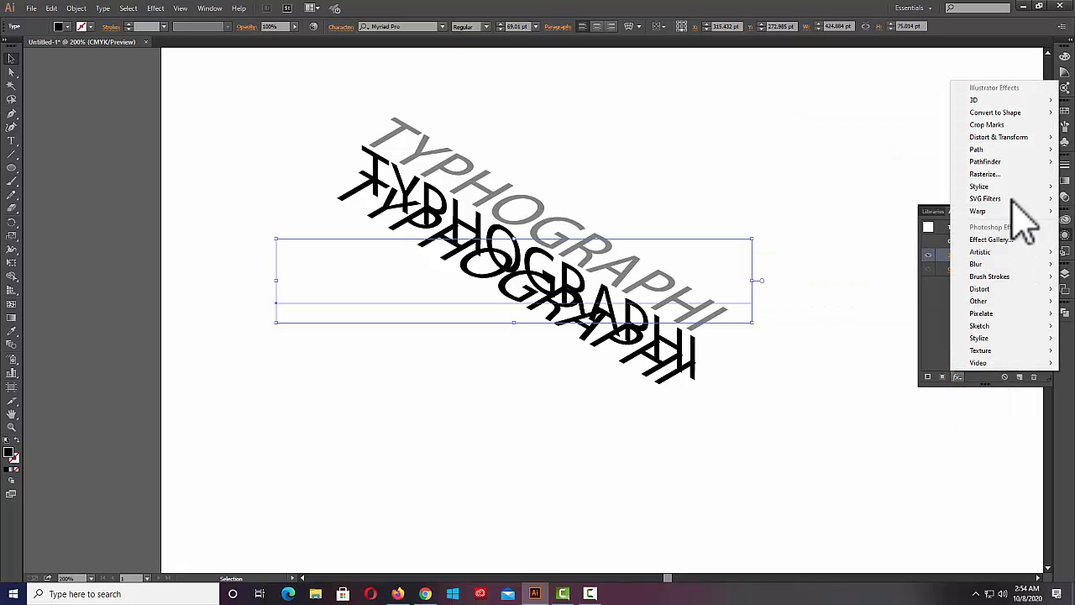
{"action": "mouse_move", "coordinate": [997, 138]}
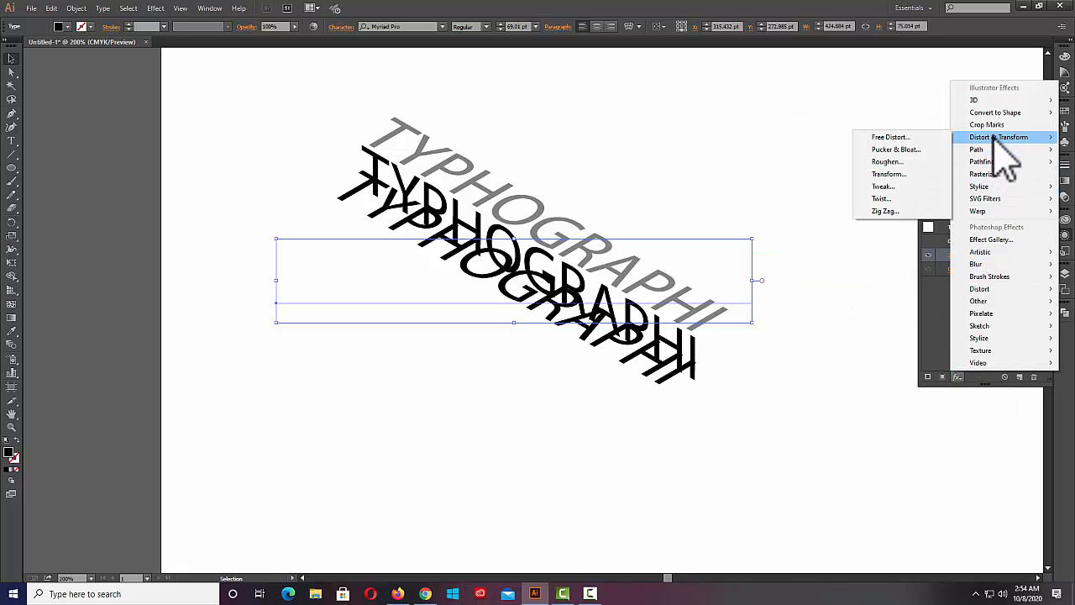
{"action": "left_click", "coordinate": [892, 175]}
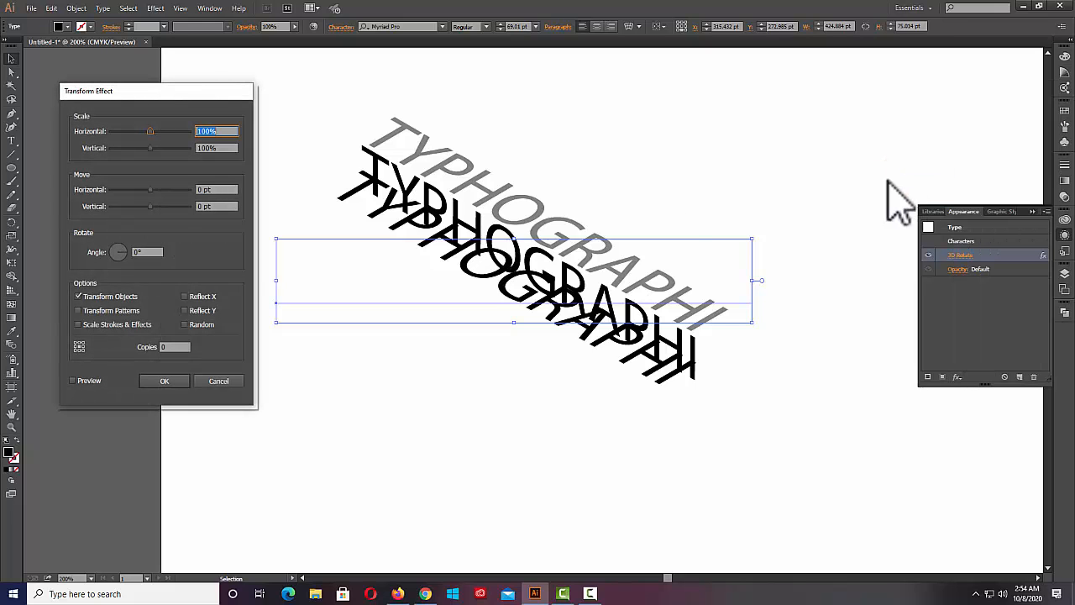
{"action": "left_click", "coordinate": [73, 380]}
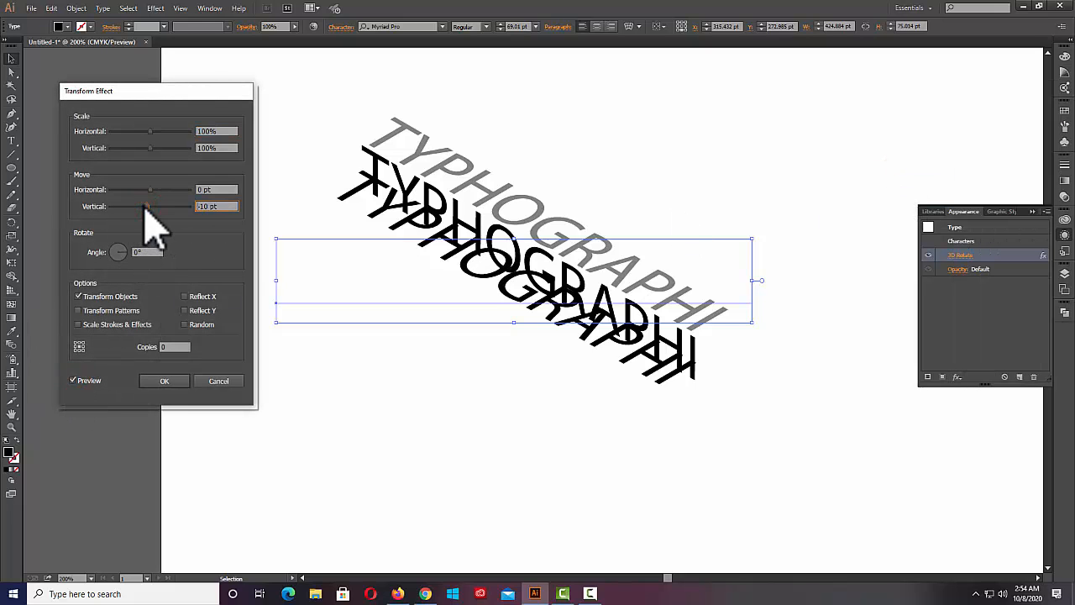
{"action": "left_click_drag", "start_coordinate": [147, 207], "coordinate": [161, 208]}
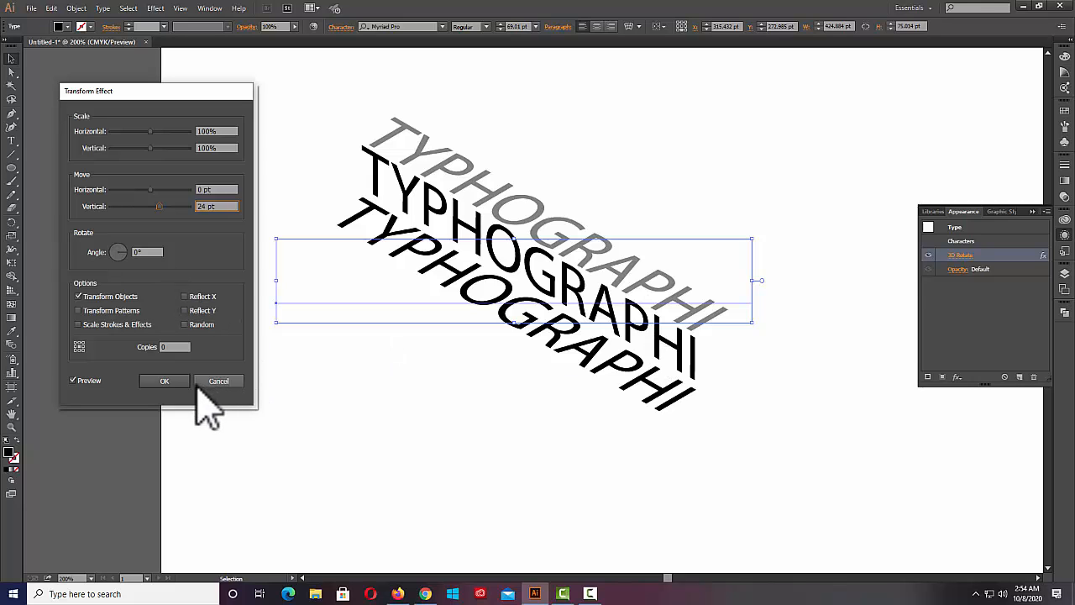
{"action": "left_click", "coordinate": [165, 381]}
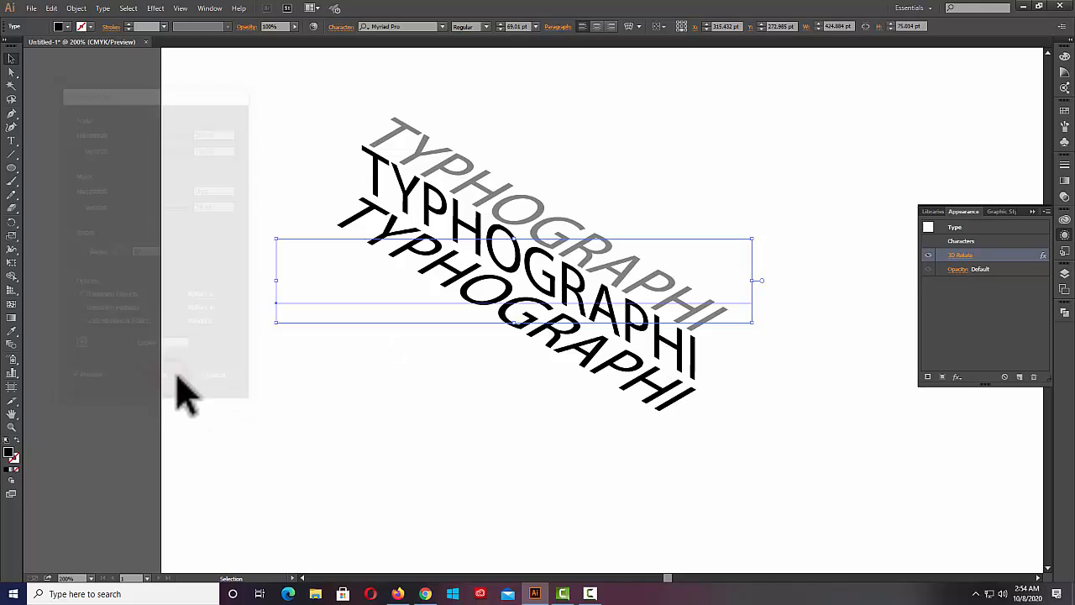
Fill the lower text copy with a dark gray swatch and deselect it.
{"action": "left_click", "coordinate": [601, 409]}
{"action": "left_click", "coordinate": [582, 344]}
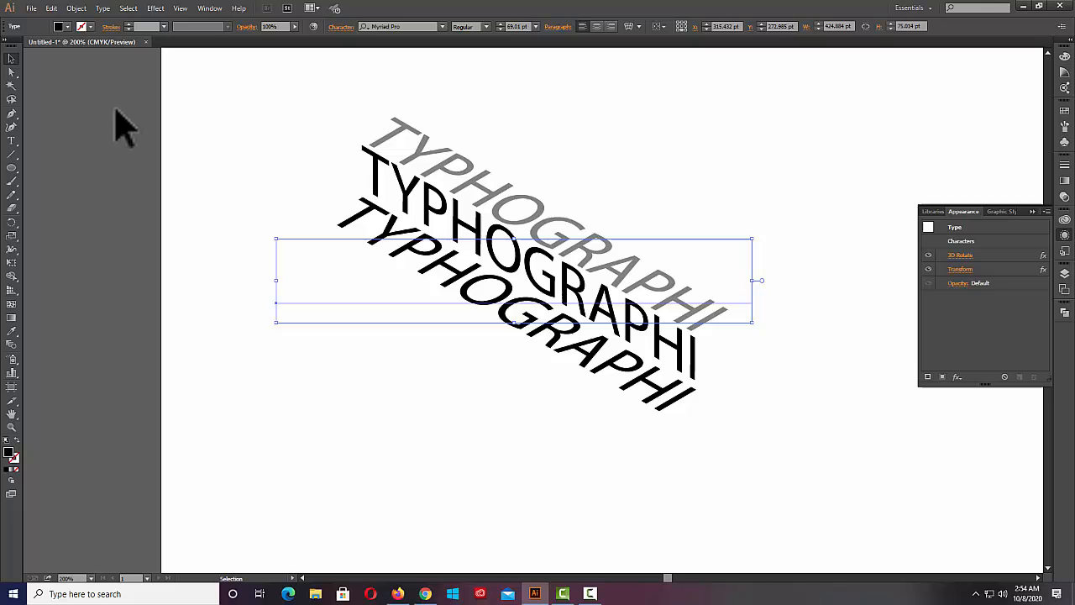
{"action": "left_click", "coordinate": [61, 27]}
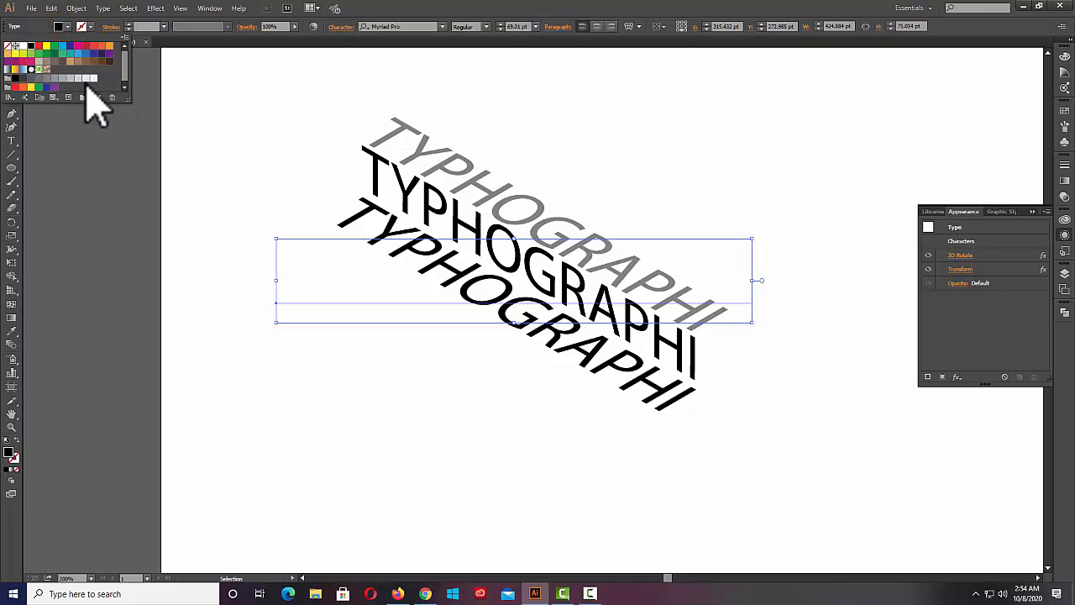
{"action": "left_click", "coordinate": [53, 78]}
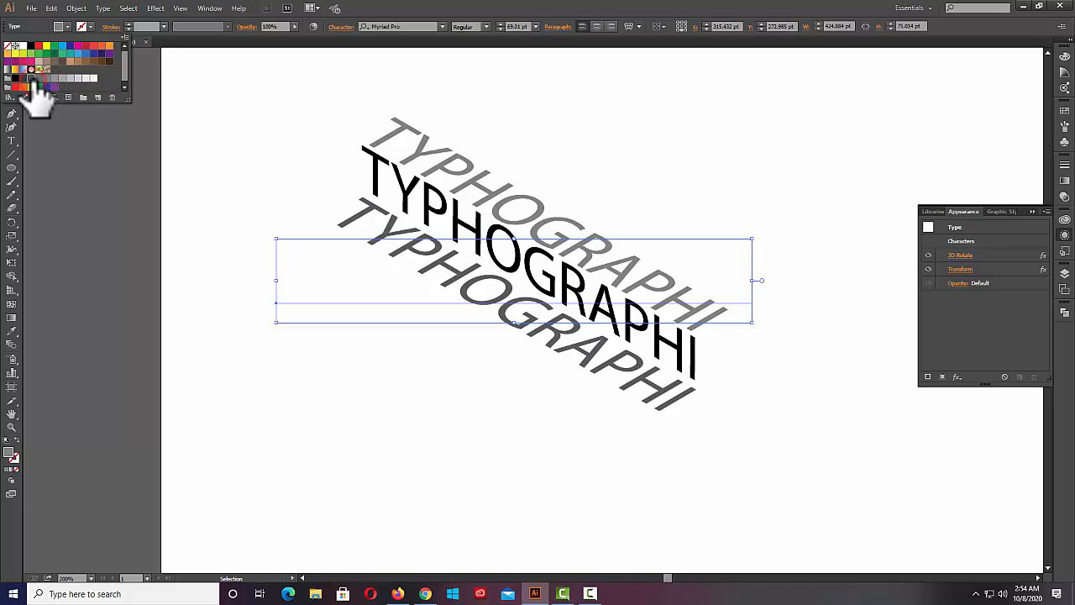
{"action": "left_click", "coordinate": [28, 78]}
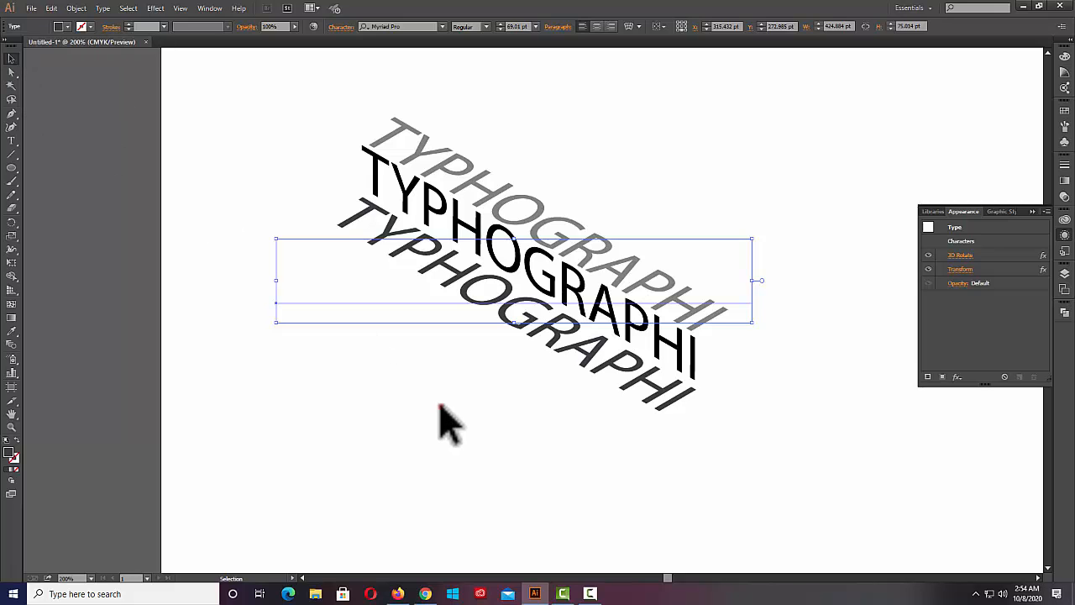
{"action": "left_click", "coordinate": [888, 373]}
Select all three TYPHOGRAPHI texts together, shift them left and back right to sit slightly higher on the artboard, and deselect them.
{"action": "left_click", "coordinate": [329, 135]}
{"action": "left_click", "coordinate": [684, 325]}
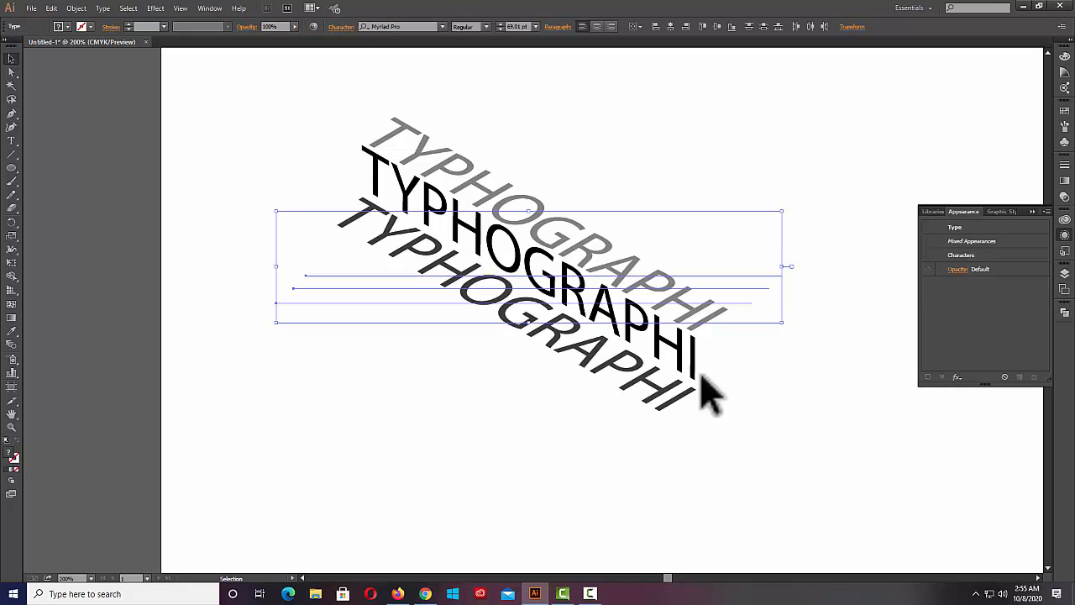
{"action": "left_click_drag", "start_coordinate": [624, 257], "coordinate": [540, 250]}
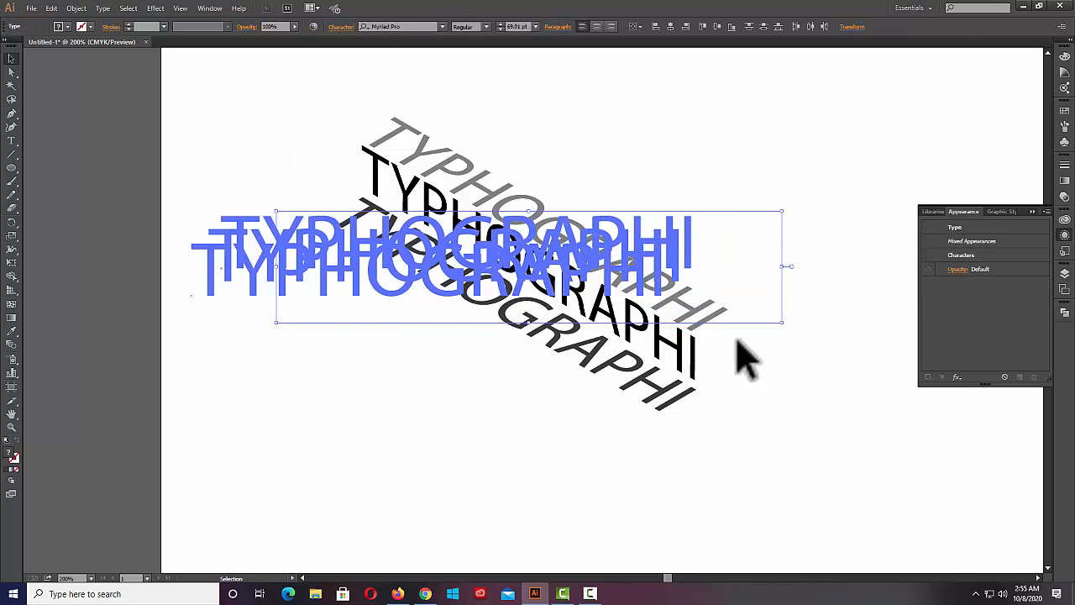
{"action": "left_click", "coordinate": [731, 396]}
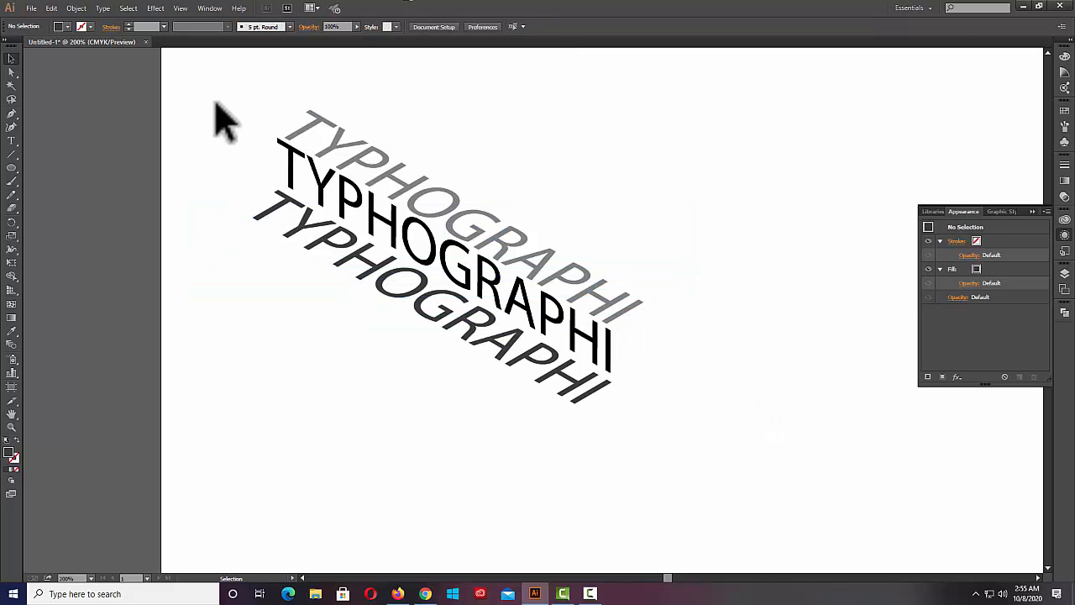
{"action": "left_click_drag", "start_coordinate": [220, 115], "coordinate": [613, 449]}
{"action": "left_click_drag", "start_coordinate": [616, 304], "coordinate": [669, 303]}
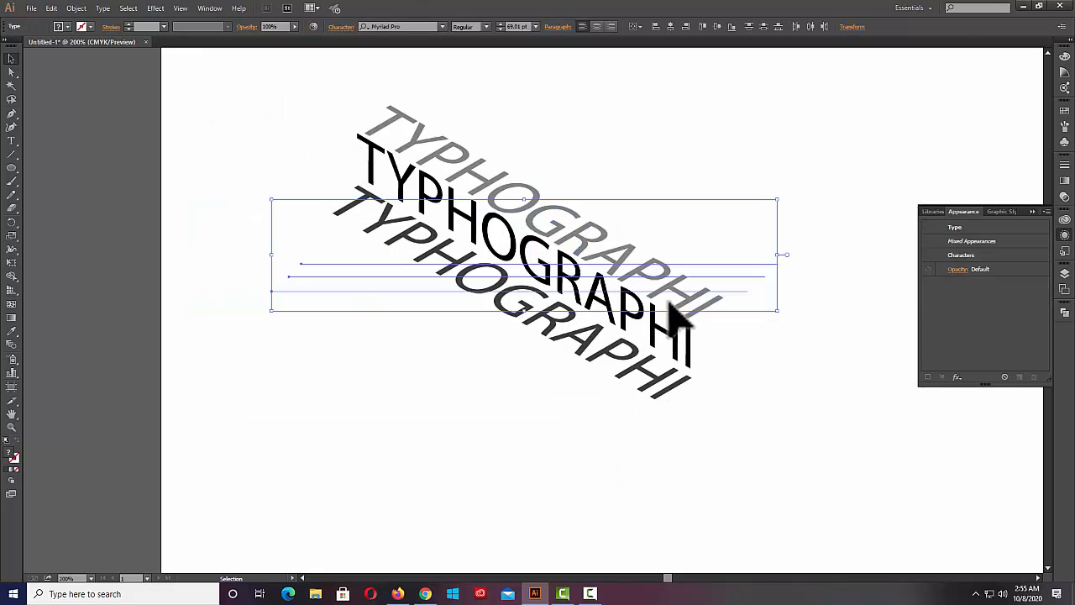
{"action": "left_click", "coordinate": [756, 367]}
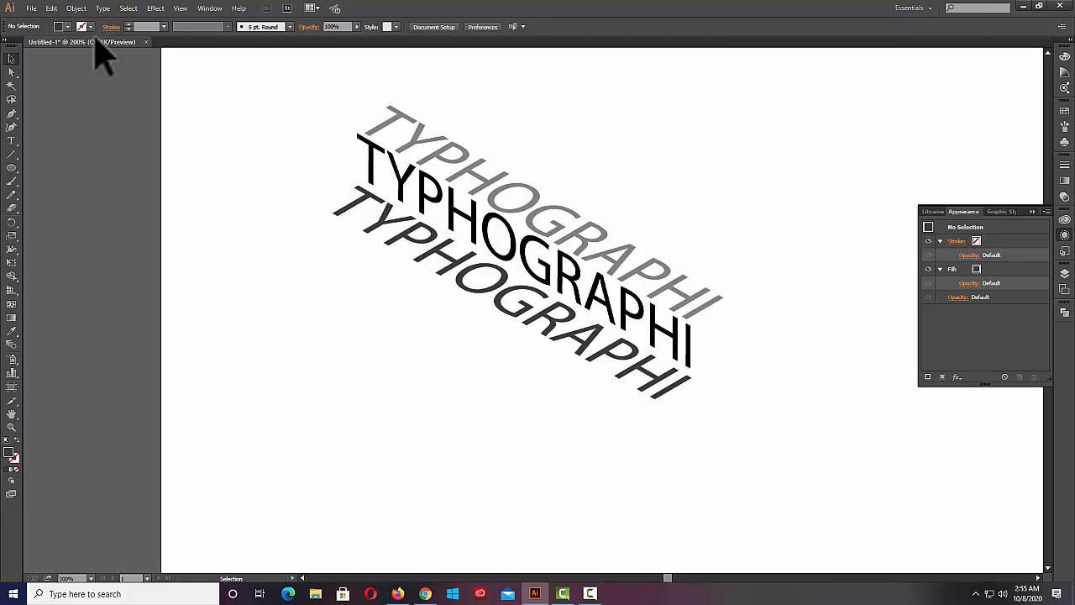
{"action": "left_click", "coordinate": [155, 10]}
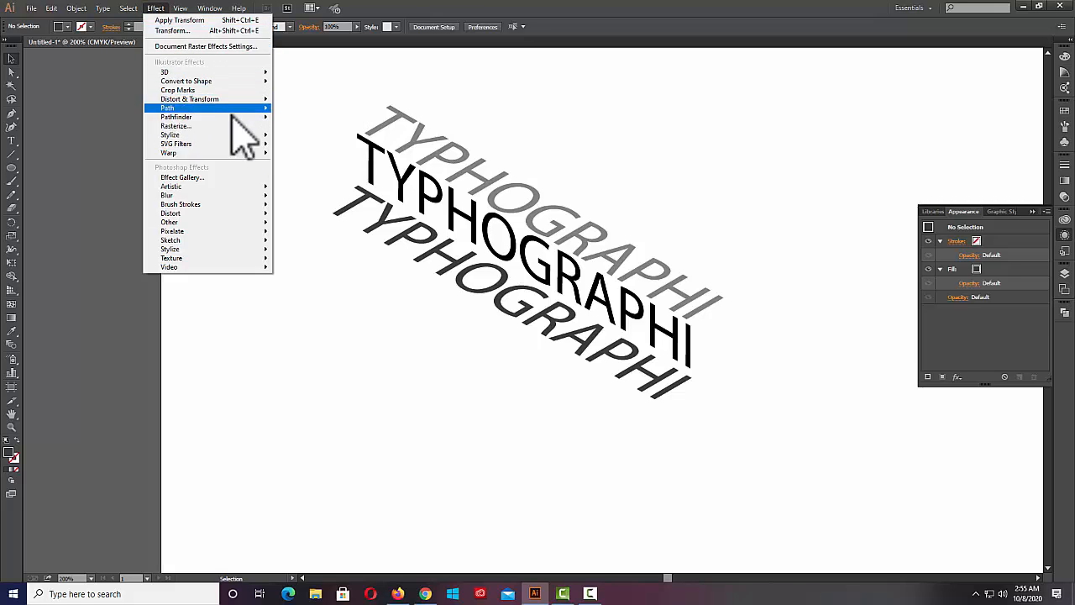
{"action": "left_click", "coordinate": [785, 119]}
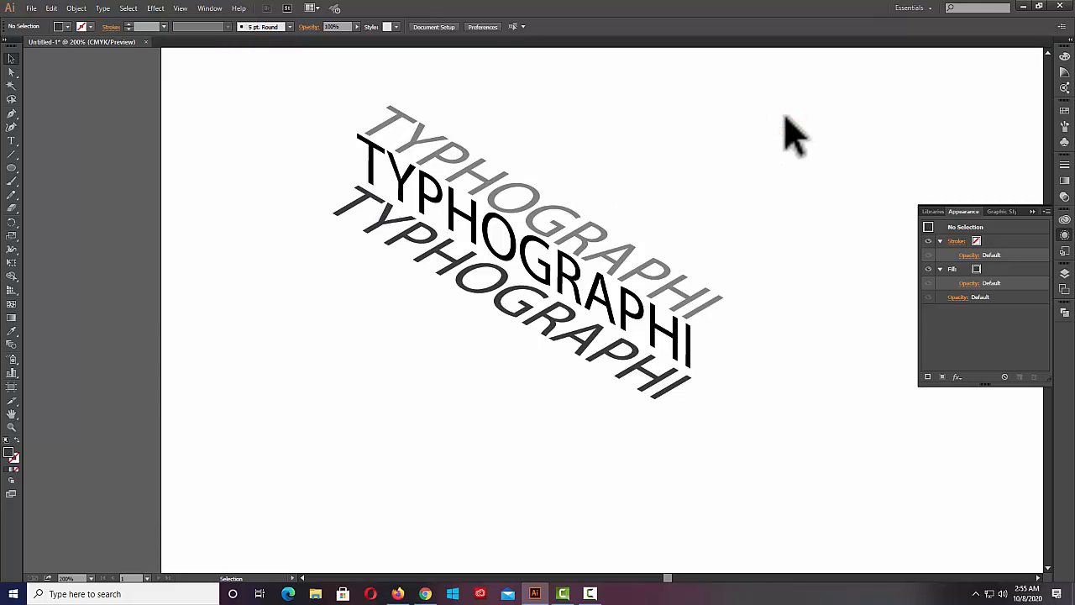